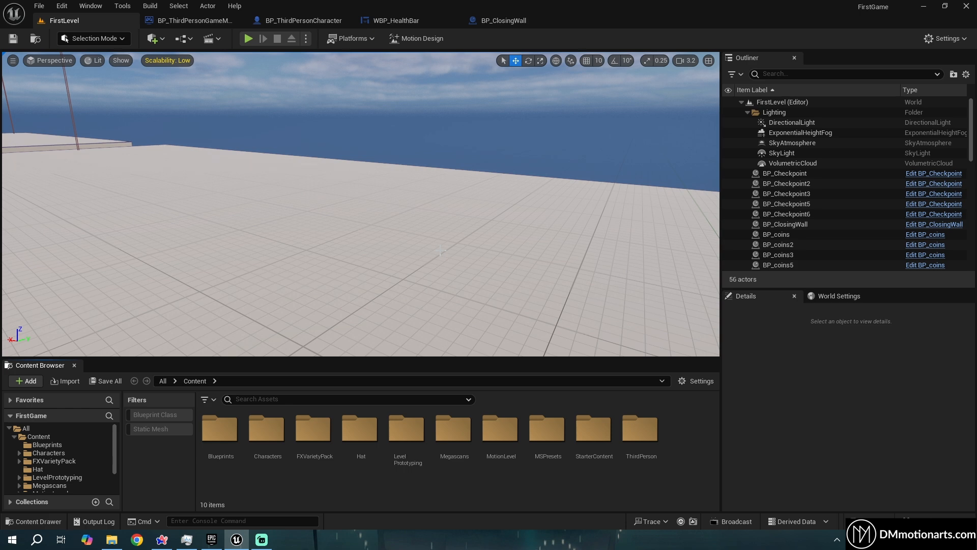
Create a new folder named Tutorial in the Content directory.
{"action": "right_click_drag", "start_coordinate": [433, 251], "coordinate": [580, 287]}
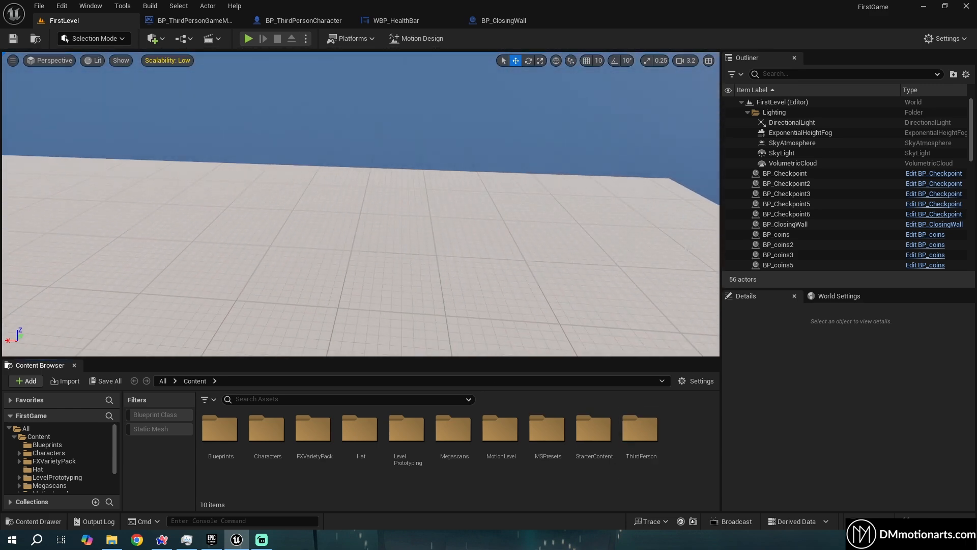
{"action": "right_click", "coordinate": [691, 478]}
{"action": "left_click", "coordinate": [747, 111]}
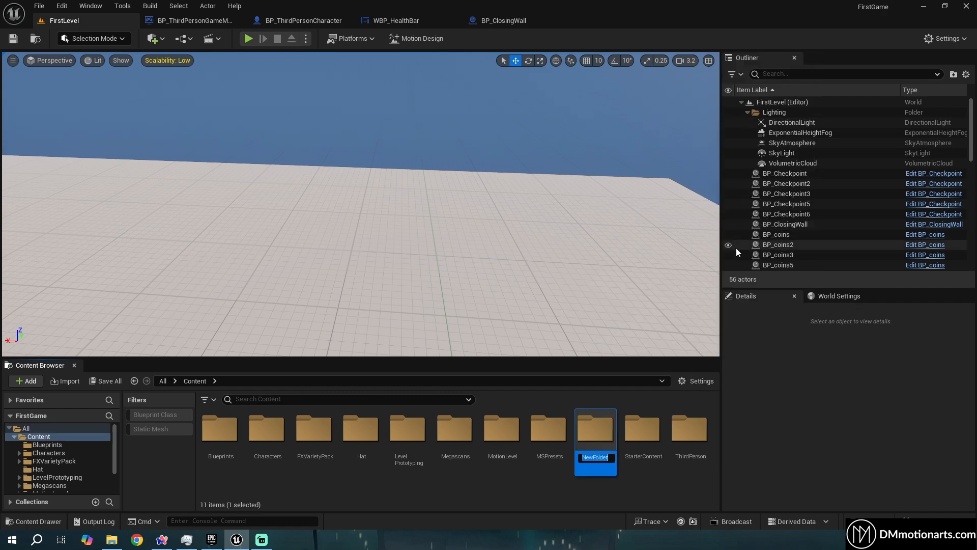
{"action": "key", "text": "Return"}
Name the new level in the Tutorial folder TutorialLevel, then open it, saving the asset.
{"action": "key", "text": "Return"}
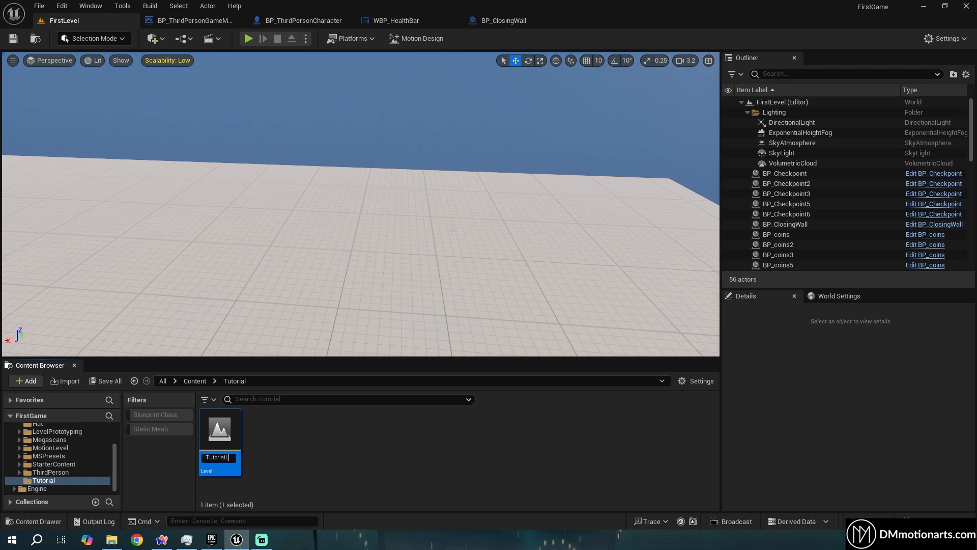
{"action": "double_click", "coordinate": [232, 433]}
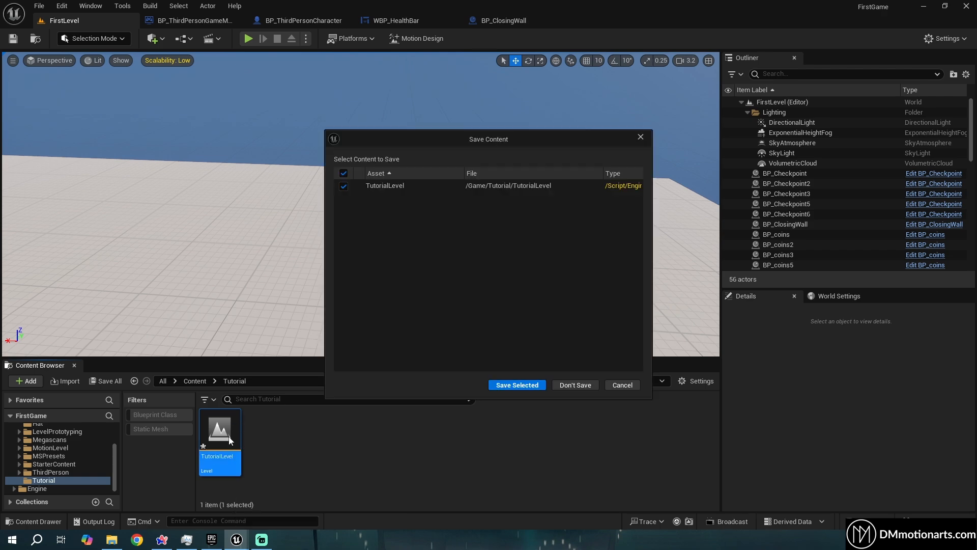
{"action": "left_click", "coordinate": [534, 384]}
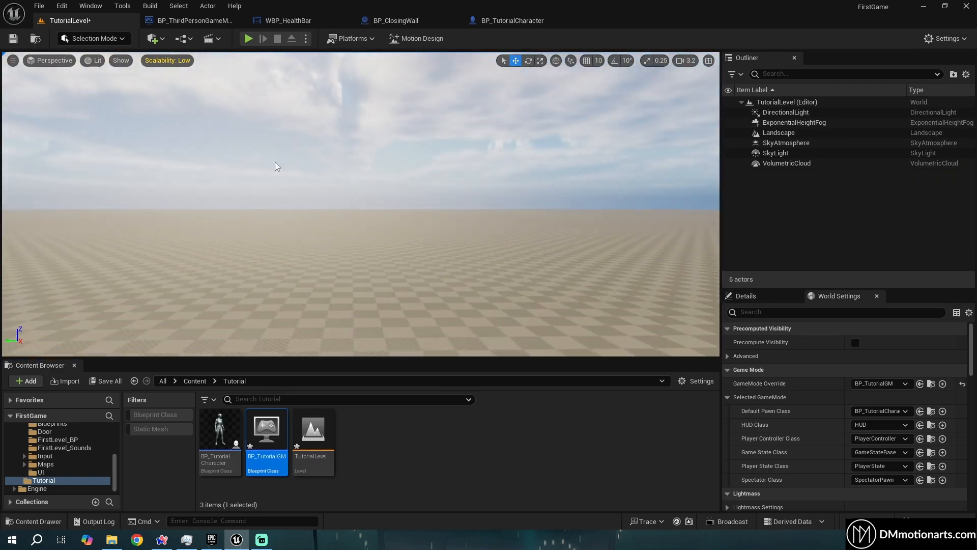
Play TutorialLevel and test the character by running in several directions and jumping, then end the session.
{"action": "key", "text": "alt+p"}
{"action": "key", "text": "w"}
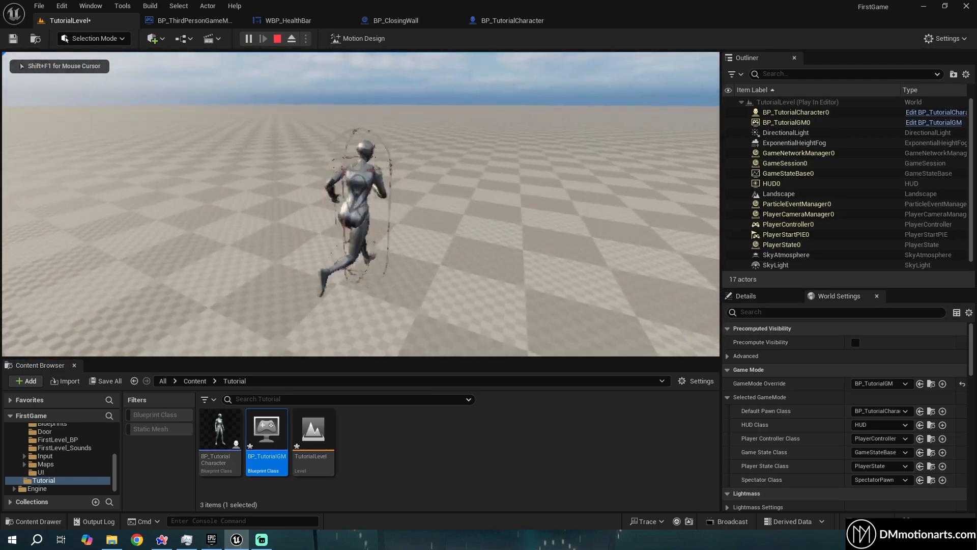
{"action": "key", "text": "d"}
{"action": "key", "text": "a"}
{"action": "key", "text": "d"}
{"action": "key", "text": "a"}
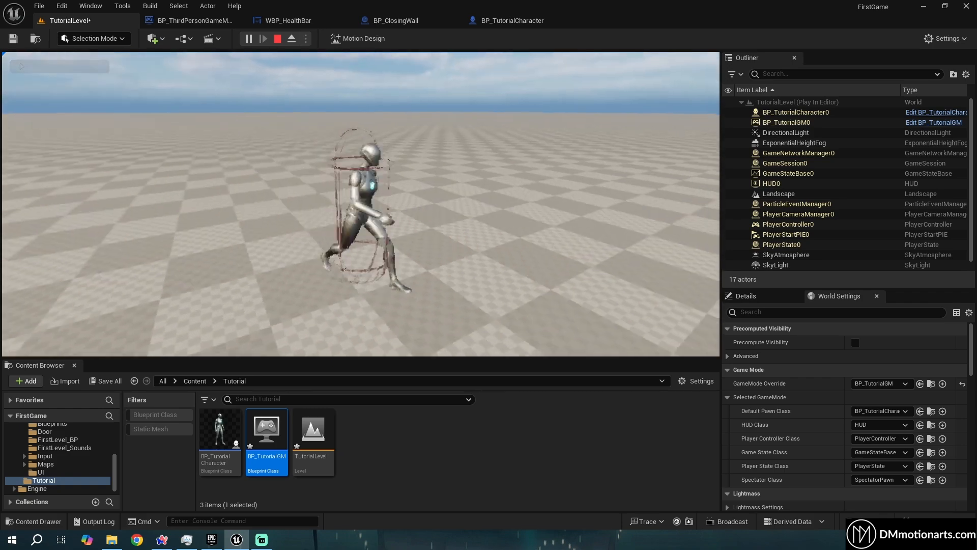
{"action": "key", "text": "w"}
{"action": "key", "text": "space"}
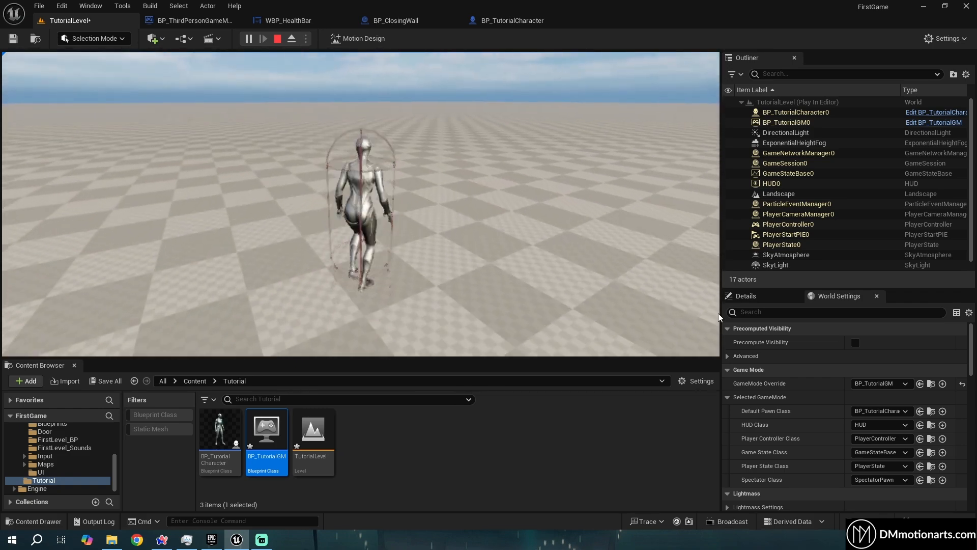
{"action": "key", "text": "Escape"}
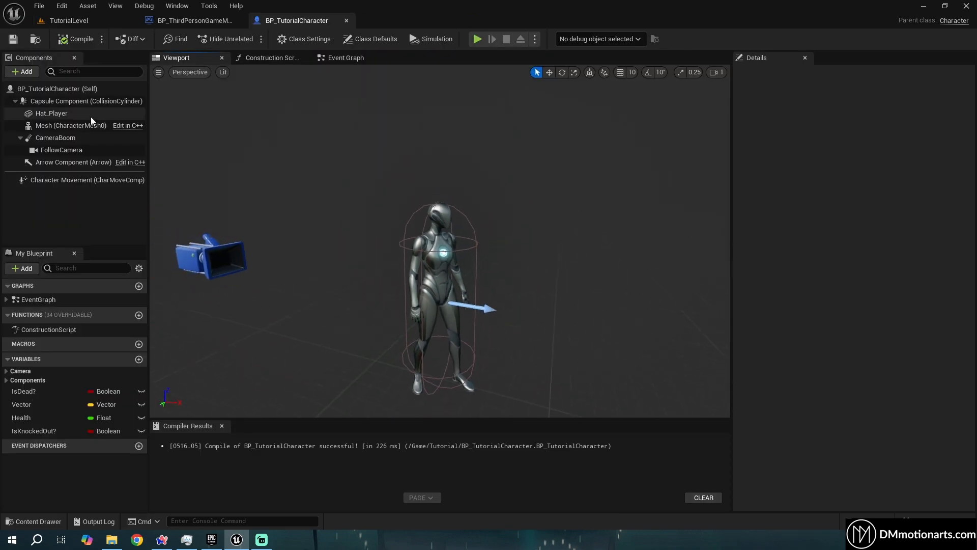
Enable Hidden in Game for the character's Capsule Component and briefly play TutorialLevel to check it.
{"action": "left_click", "coordinate": [87, 100]}
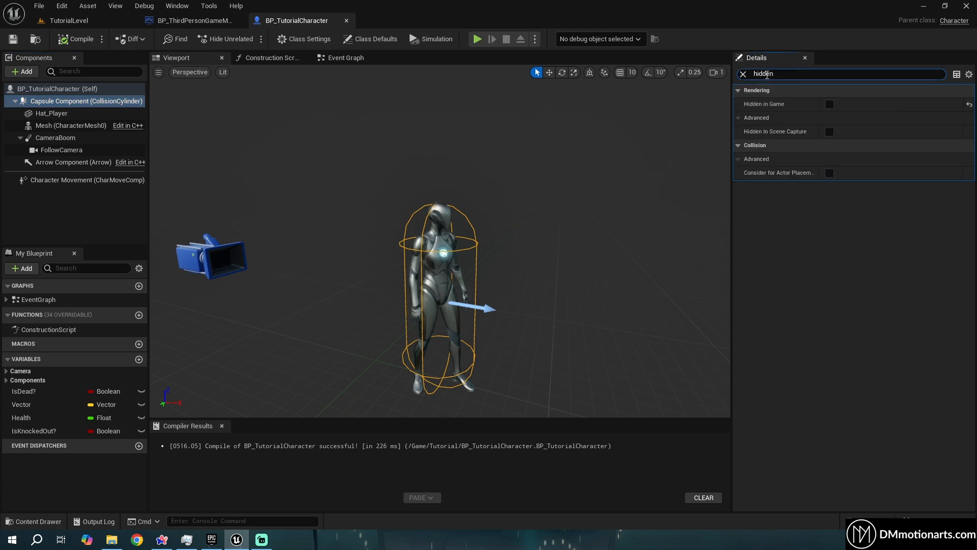
{"action": "left_click", "coordinate": [829, 105]}
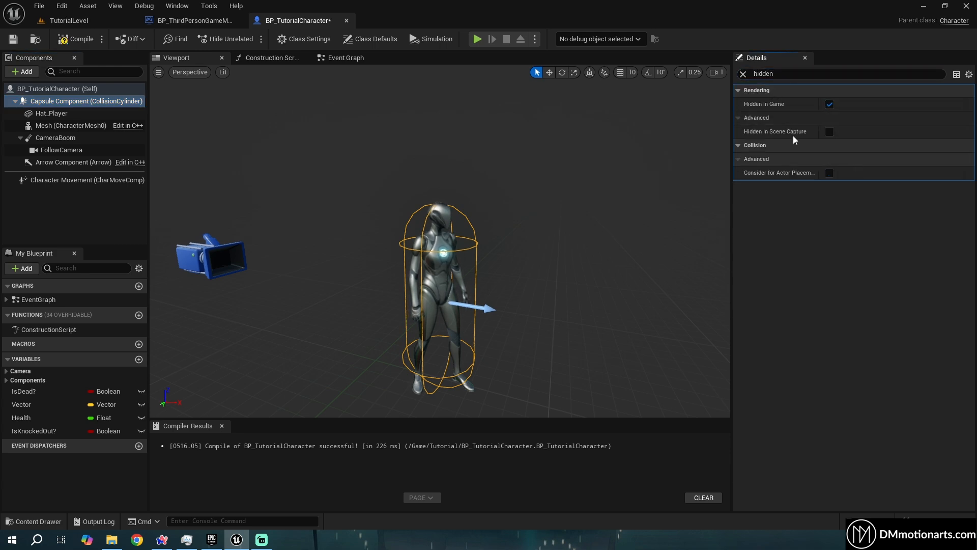
{"action": "left_click", "coordinate": [81, 21]}
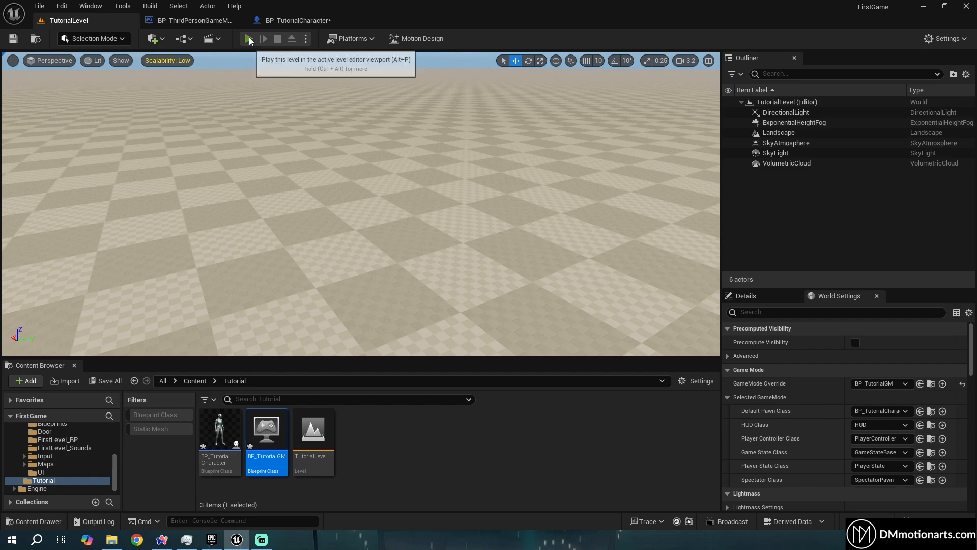
{"action": "left_click", "coordinate": [249, 38]}
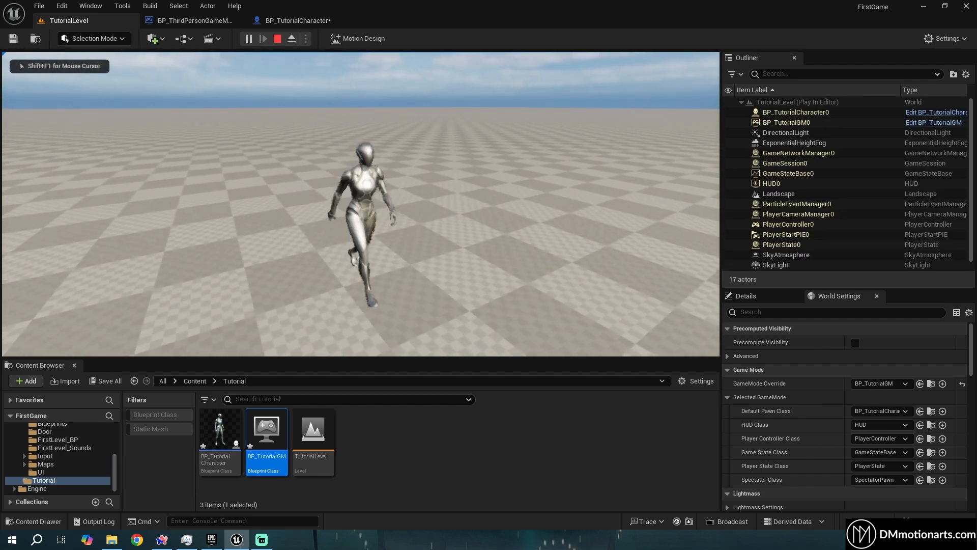
{"action": "key", "text": "Escape"}
Reopen the BP_TutorialCharacter blueprint and delete a group of nodes from its Event Graph.
{"action": "left_click", "coordinate": [292, 23]}
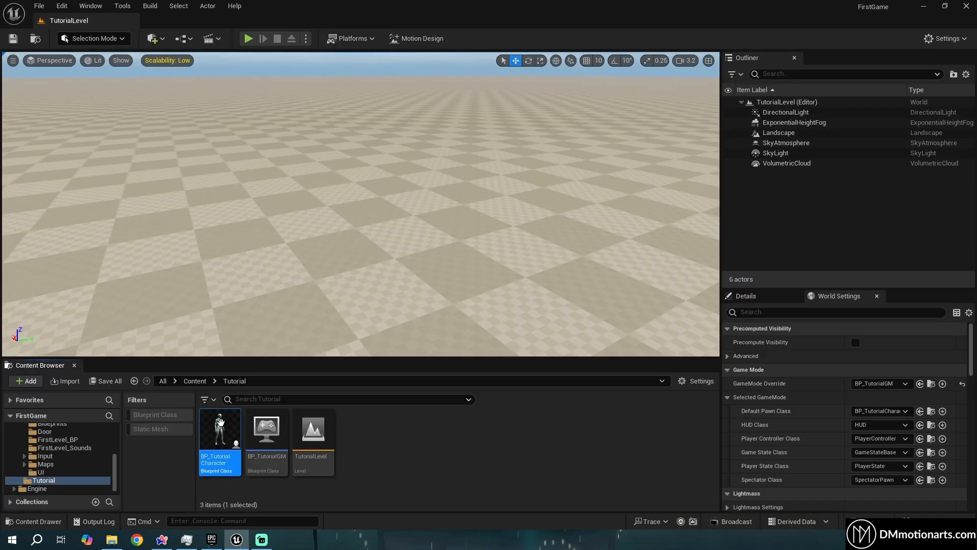
{"action": "double_click", "coordinate": [220, 448]}
{"action": "right_click_drag", "start_coordinate": [401, 312], "coordinate": [436, 195]}
{"action": "scroll", "coordinate": [371, 236], "scroll_direction": "up", "scroll_amount": 4}
{"action": "right_click_drag", "start_coordinate": [371, 236], "coordinate": [368, 289]}
{"action": "scroll", "coordinate": [352, 248], "scroll_direction": "up", "scroll_amount": 4}
{"action": "left_click_drag", "start_coordinate": [386, 233], "coordinate": [354, 311]}
{"action": "key", "text": "Delete"}
{"action": "right_click_drag", "start_coordinate": [392, 215], "coordinate": [336, 282]}
Delete the Hat_Player component from the character blueprint.
{"action": "left_click", "coordinate": [176, 58]}
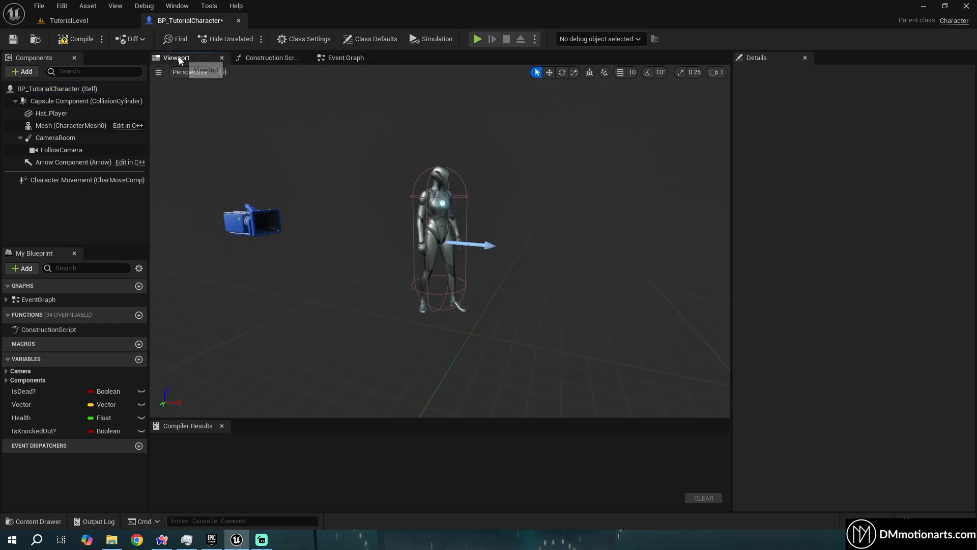
{"action": "right_click_drag", "start_coordinate": [319, 229], "coordinate": [331, 245]}
{"action": "key", "text": "s"}
{"action": "key", "text": "w"}
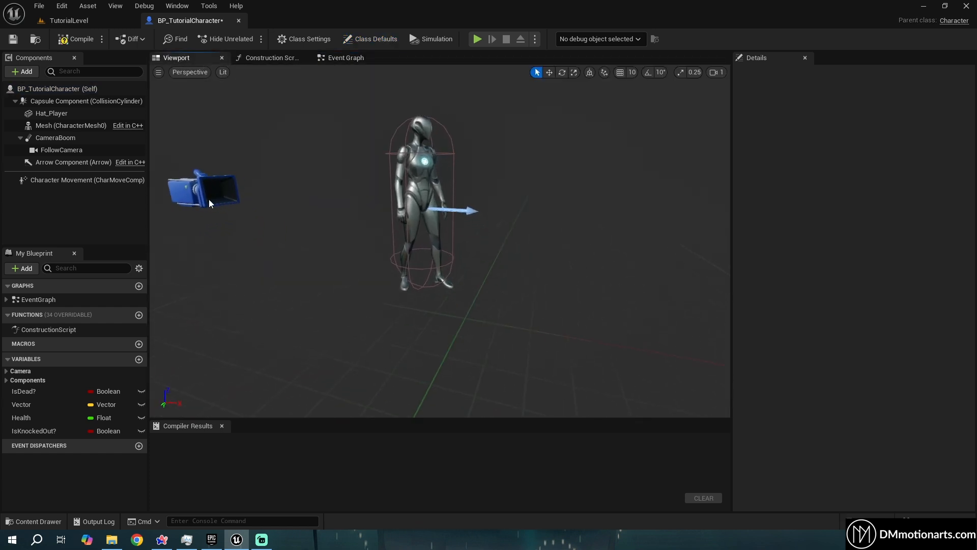
{"action": "left_click", "coordinate": [51, 113]}
{"action": "key", "text": "Delete"}
Add a Box Collision component named r to the character's Capsule Component.
{"action": "left_click", "coordinate": [32, 72]}
{"action": "type", "text": "collision"}
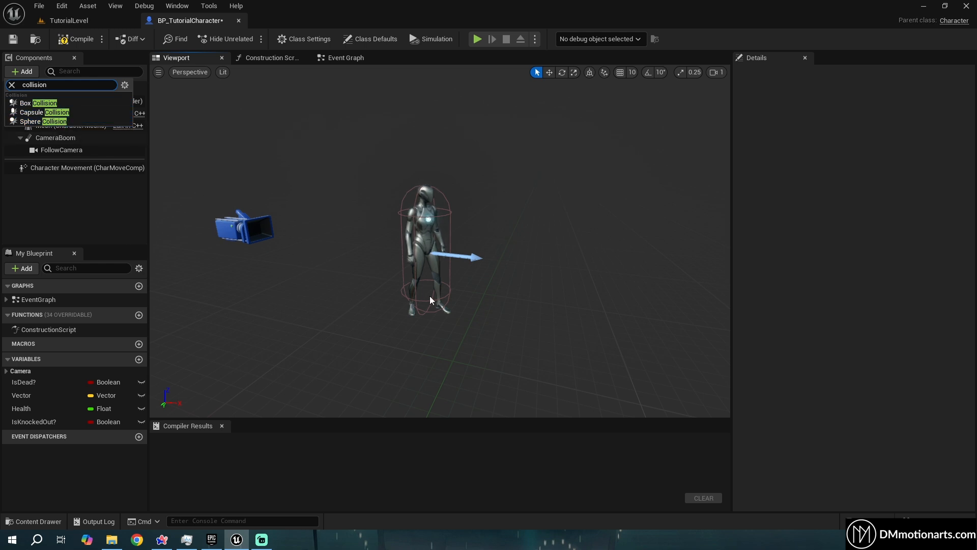
{"action": "left_click", "coordinate": [38, 103]}
{"action": "type", "text": "r"}
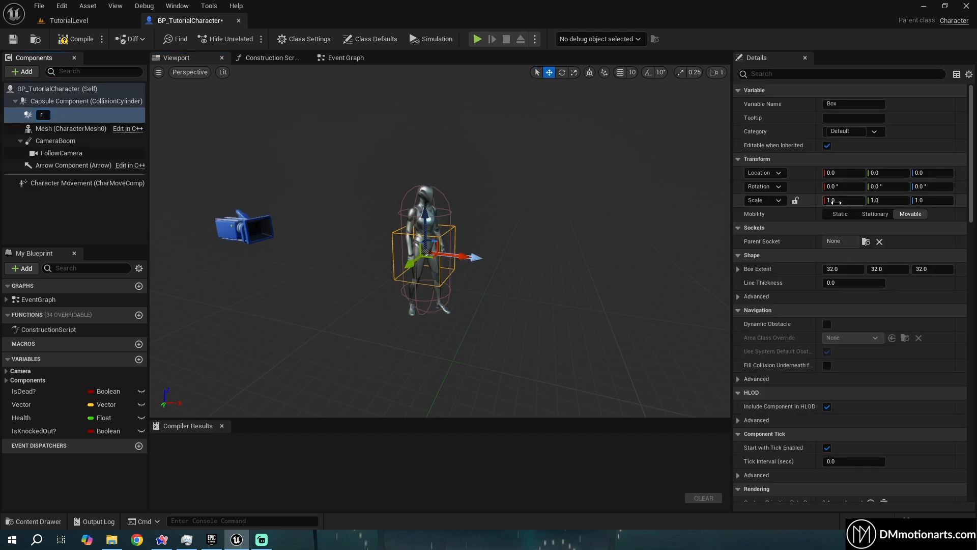
{"action": "key", "text": "Return"}
Scale the collision box uniformly to 5, then reduce its scale to 2.67 on all axes.
{"action": "type", "text": "5"}
{"action": "key", "text": "Return"}
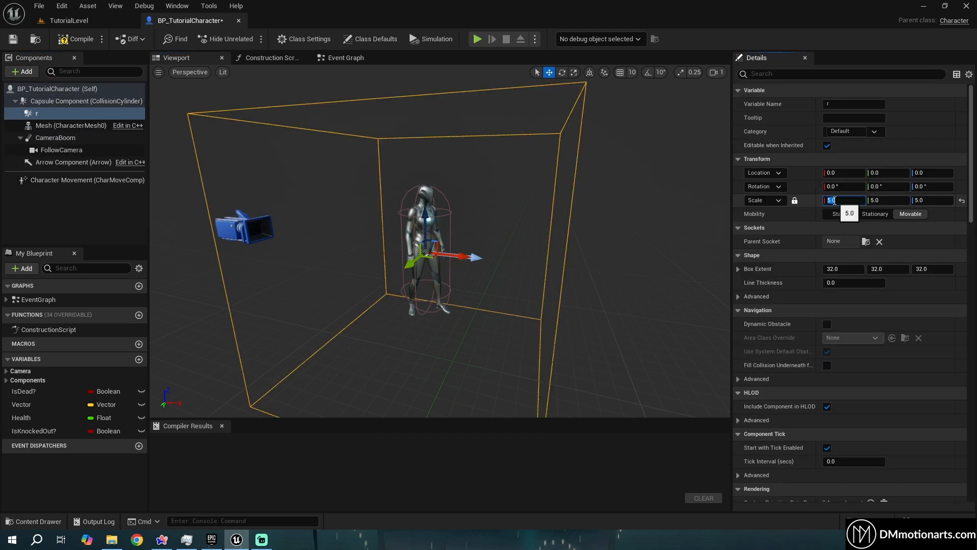
{"action": "left_click_drag", "start_coordinate": [816, 204], "coordinate": [794, 204]}
{"action": "right_click_drag", "start_coordinate": [468, 264], "coordinate": [524, 283]}
{"action": "left_click_drag", "start_coordinate": [838, 197], "coordinate": [802, 199]}
Examine from several sides how the collision box surrounds the character.
{"action": "right_click_drag", "start_coordinate": [499, 229], "coordinate": [367, 249]}
{"action": "key", "text": "d"}
{"action": "key", "text": "a"}
{"action": "key", "text": "w"}
{"action": "key", "text": "d"}
{"action": "right_click_drag", "start_coordinate": [517, 196], "coordinate": [489, 242]}
{"action": "key", "text": "d"}
{"action": "key", "text": "a"}
{"action": "right_click_drag", "start_coordinate": [450, 280], "coordinate": [415, 244]}
{"action": "key", "text": "w"}
{"action": "key", "text": "s"}
Rename the box collision component to CollisionBox.
{"action": "left_click", "coordinate": [28, 138]}
{"action": "left_click", "coordinate": [34, 114]}
{"action": "left_click", "coordinate": [21, 137]}
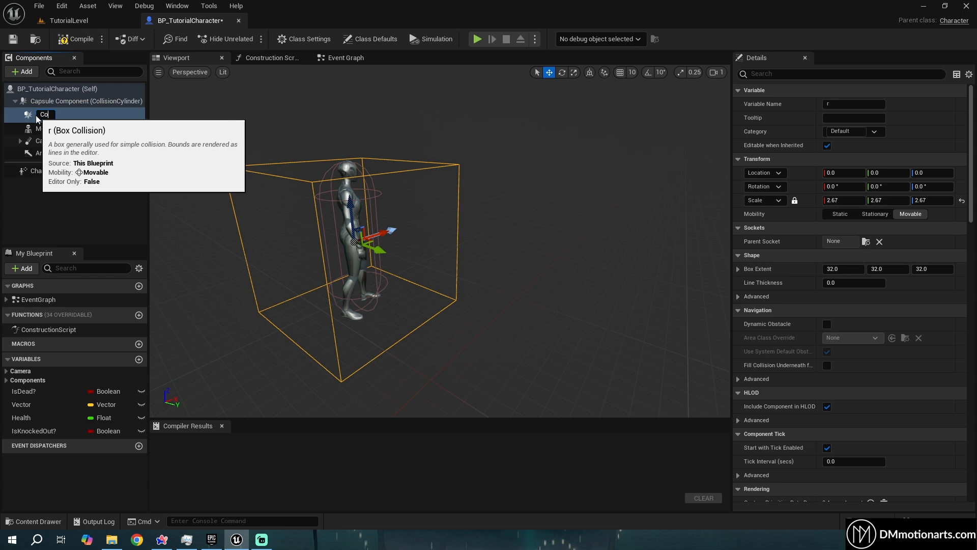
{"action": "type", "text": "CollisionBox"}
{"action": "key", "text": "Return"}
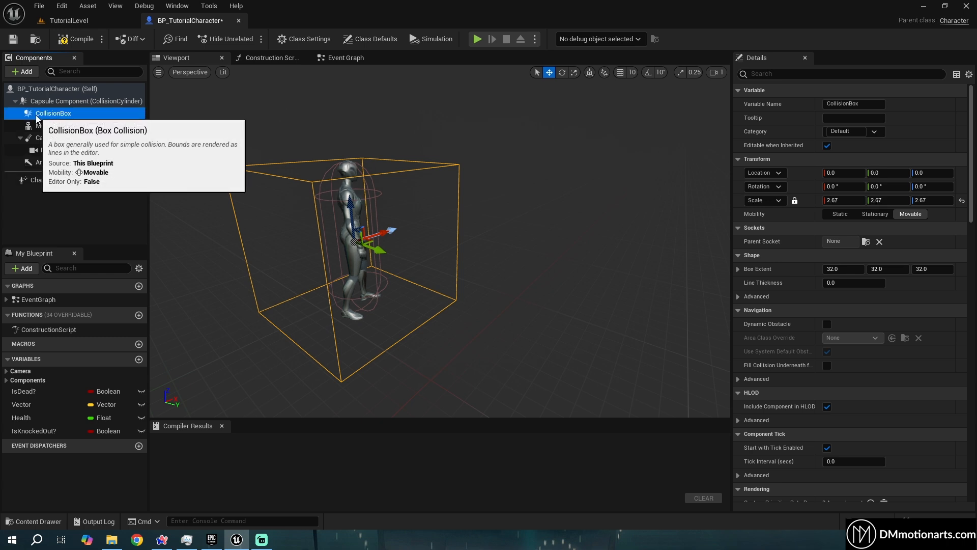
Try to move the Mesh component onto CollisionBox in the component hierarchy, then reselect CollisionBox.
{"action": "left_click", "coordinate": [51, 127]}
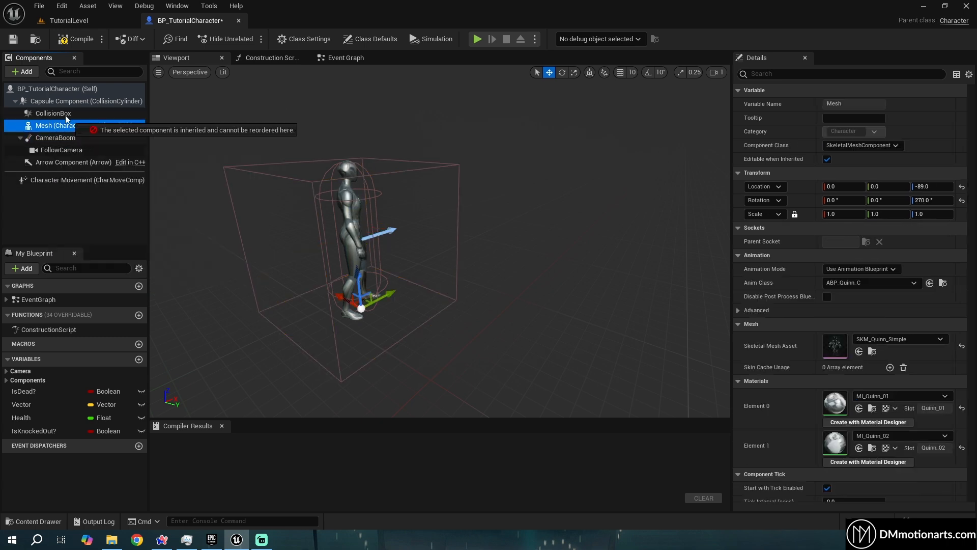
{"action": "left_click_drag", "start_coordinate": [49, 135], "coordinate": [45, 117]}
{"action": "double_click", "coordinate": [44, 117]}
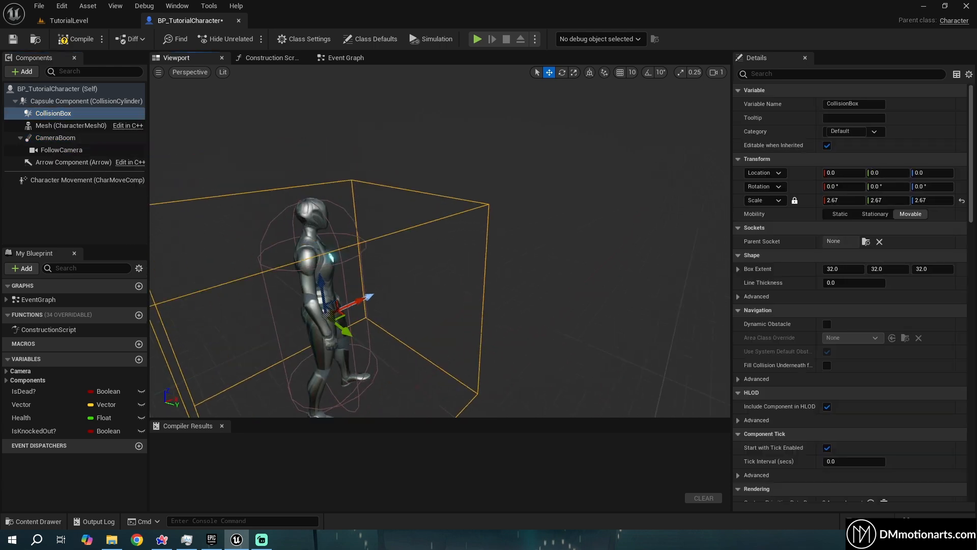
Compile and save the character blueprint, then inspect the collision box around the character.
{"action": "left_click", "coordinate": [76, 39]}
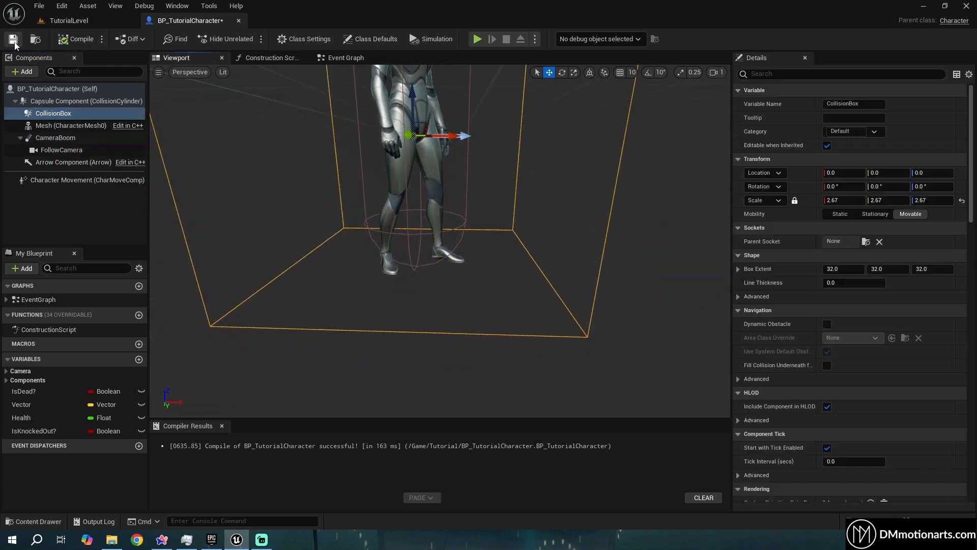
{"action": "key", "text": "w"}
{"action": "right_click_drag", "start_coordinate": [362, 165], "coordinate": [362, 165]}
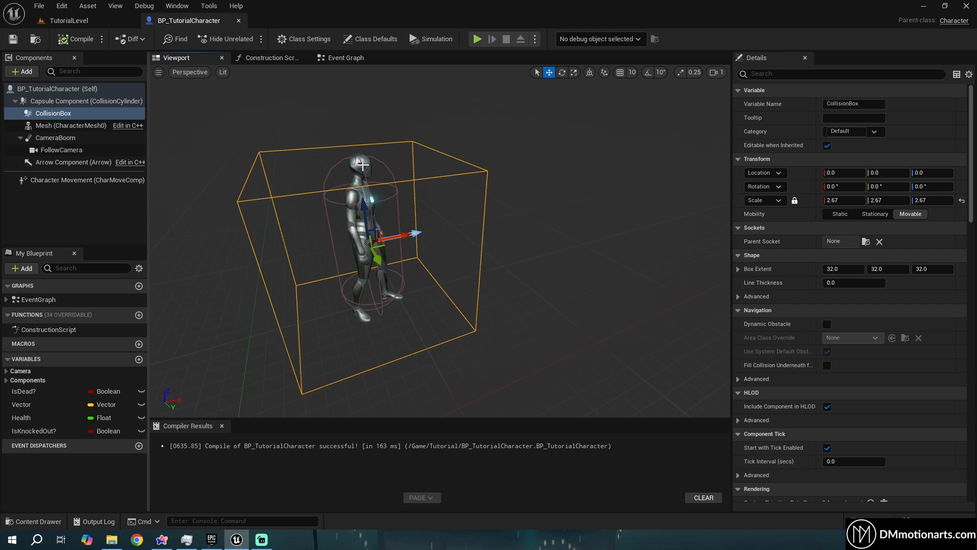
{"action": "right_click_drag", "start_coordinate": [187, 144], "coordinate": [187, 144]}
{"action": "right_click_drag", "start_coordinate": [466, 296], "coordinate": [467, 297]}
{"action": "right_click_drag", "start_coordinate": [521, 275], "coordinate": [467, 266]}
Add a Sphere Collision component as a child of CollisionBox.
{"action": "left_click", "coordinate": [23, 71]}
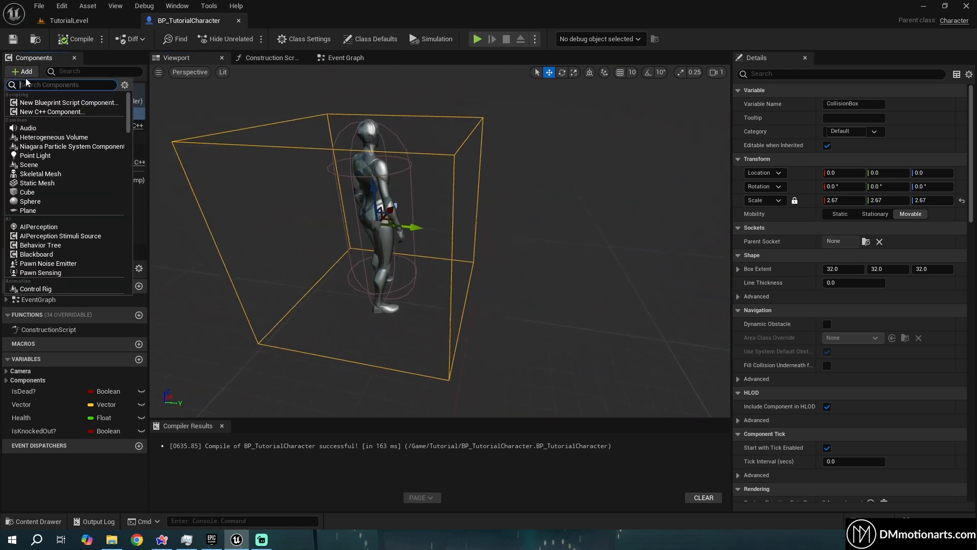
{"action": "type", "text": "sphere"}
{"action": "left_click", "coordinate": [30, 172]}
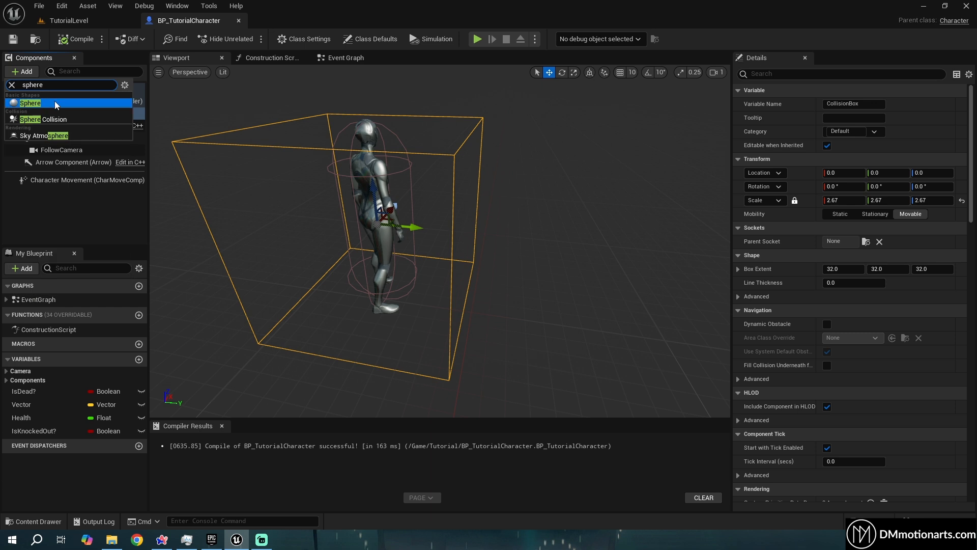
Set the collision sphere's uniform scale to 2, reduce it to 1.1925, and inspect its fit around the character.
{"action": "left_click", "coordinate": [846, 201]}
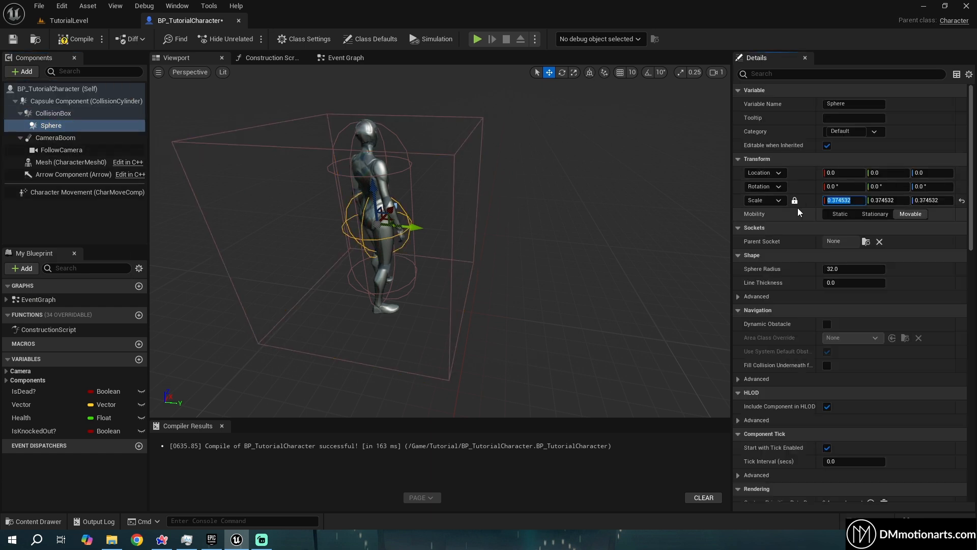
{"action": "type", "text": "2"}
{"action": "key", "text": "Return"}
{"action": "left_click_drag", "start_coordinate": [845, 200], "coordinate": [828, 200]}
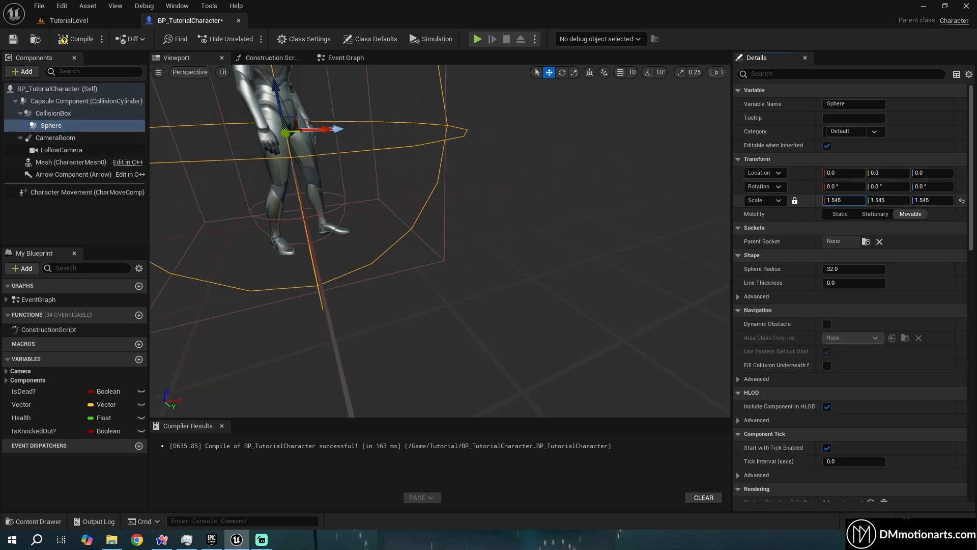
{"action": "right_click_drag", "start_coordinate": [636, 219], "coordinate": [610, 219]}
{"action": "right_click_drag", "start_coordinate": [316, 229], "coordinate": [415, 174]}
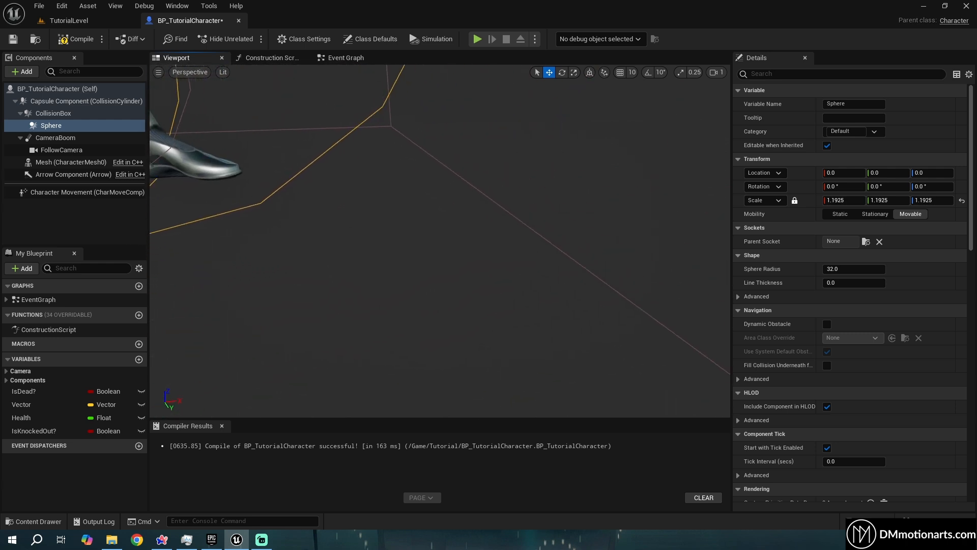
{"action": "key", "text": "f"}
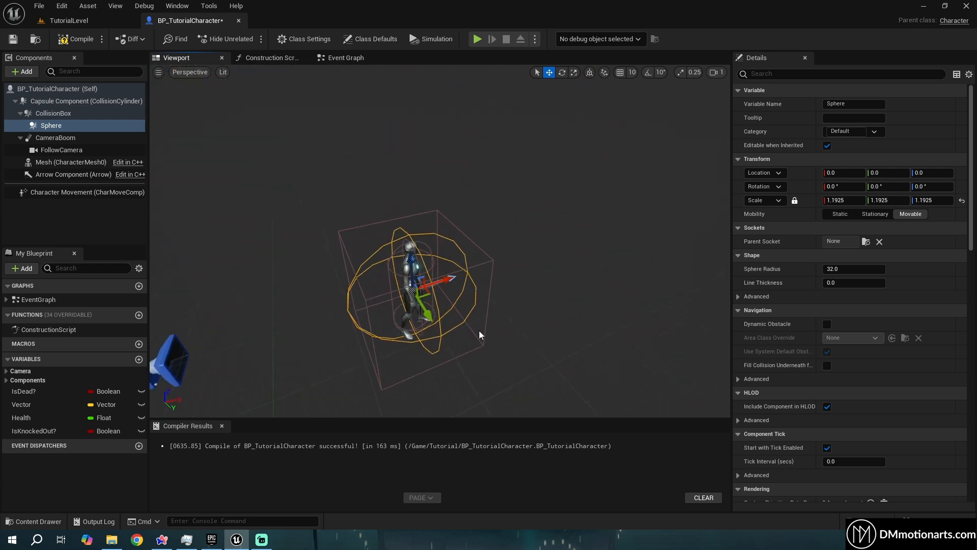
{"action": "right_click_drag", "start_coordinate": [500, 281], "coordinate": [424, 266]}
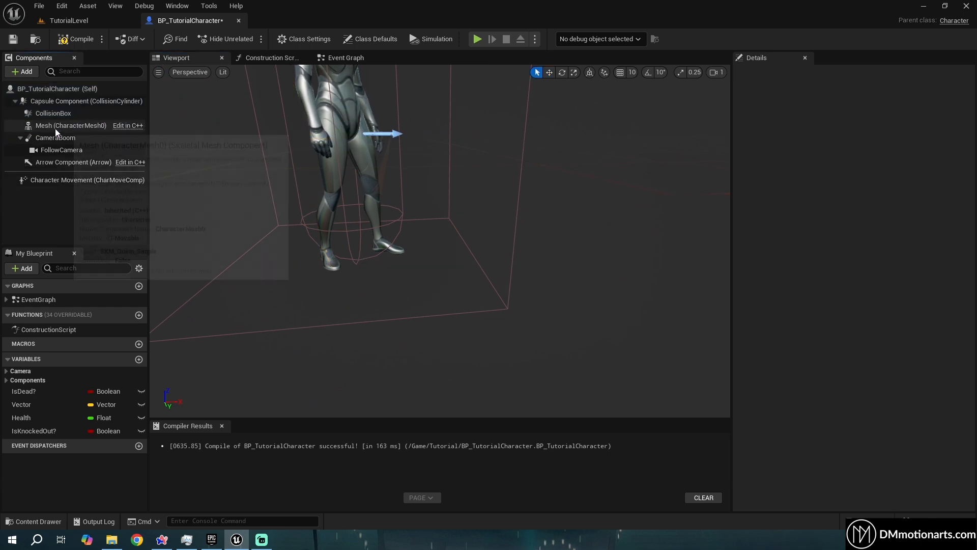
Turn off Hidden in Game for the CollisionBox component so it shows during play.
{"action": "scroll", "coordinate": [305, 162], "scroll_direction": "down", "scroll_amount": 5}
{"action": "left_click", "coordinate": [53, 113]}
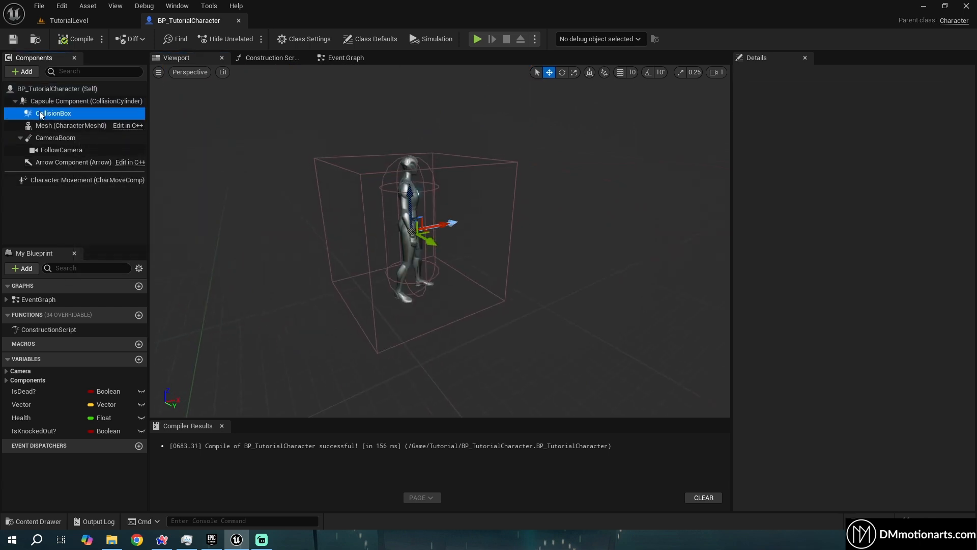
{"action": "type", "text": "hidde"}
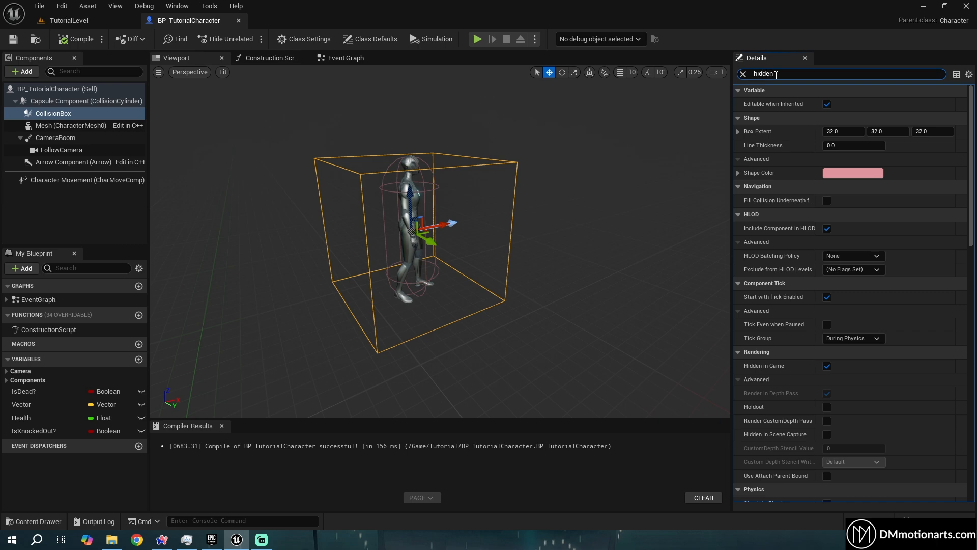
{"action": "type", "text": "n"}
{"action": "left_click", "coordinate": [829, 106]}
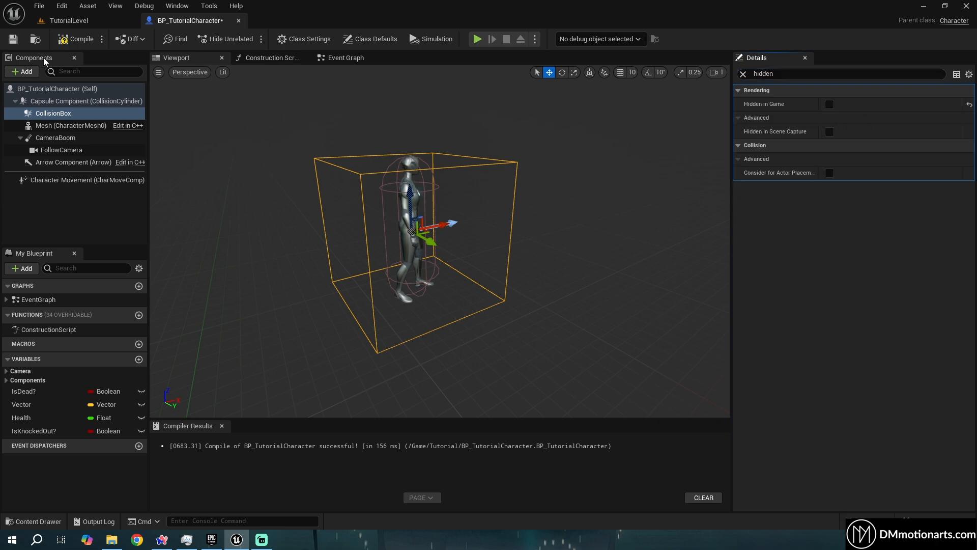
Play-test TutorialLevel, running the character around to check the visible collision box, and stop the play session.
{"action": "left_click", "coordinate": [110, 24]}
{"action": "left_click", "coordinate": [248, 39]}
{"action": "key", "text": "Escape"}
{"action": "left_click", "coordinate": [248, 39]}
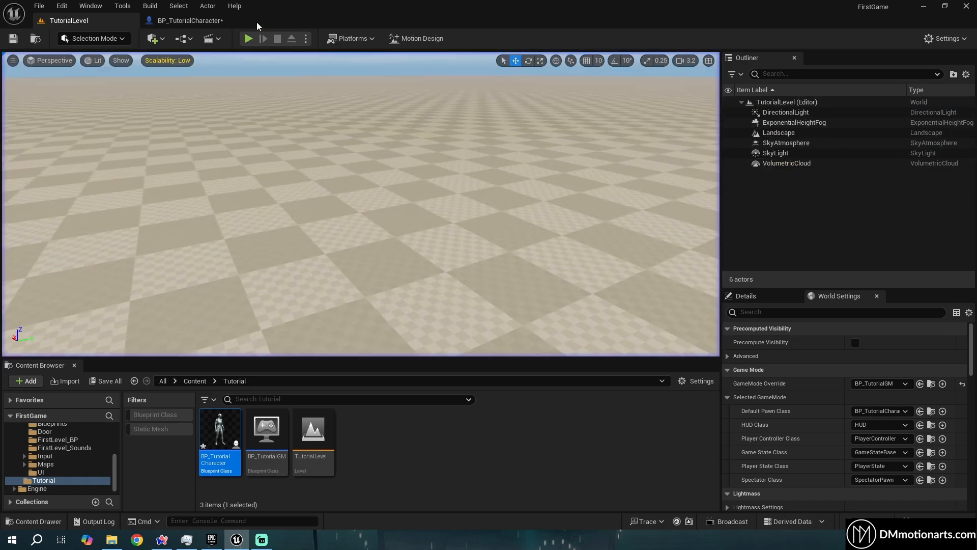
{"action": "key", "text": "w"}
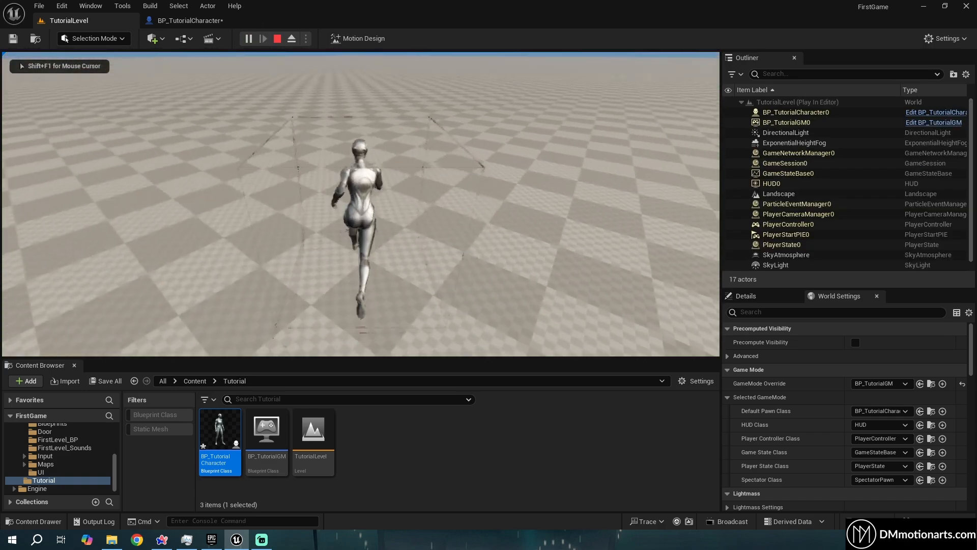
{"action": "key", "text": "w"}
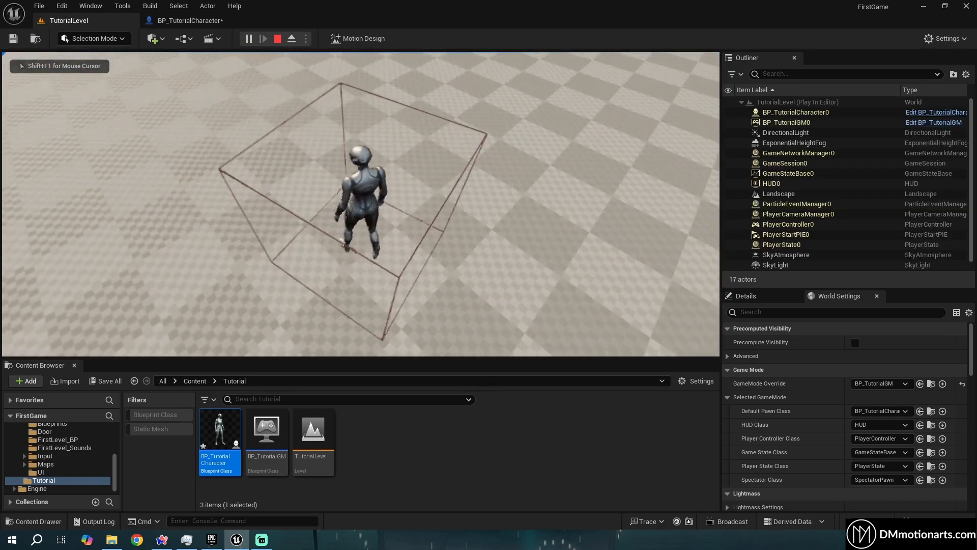
{"action": "key", "text": "w"}
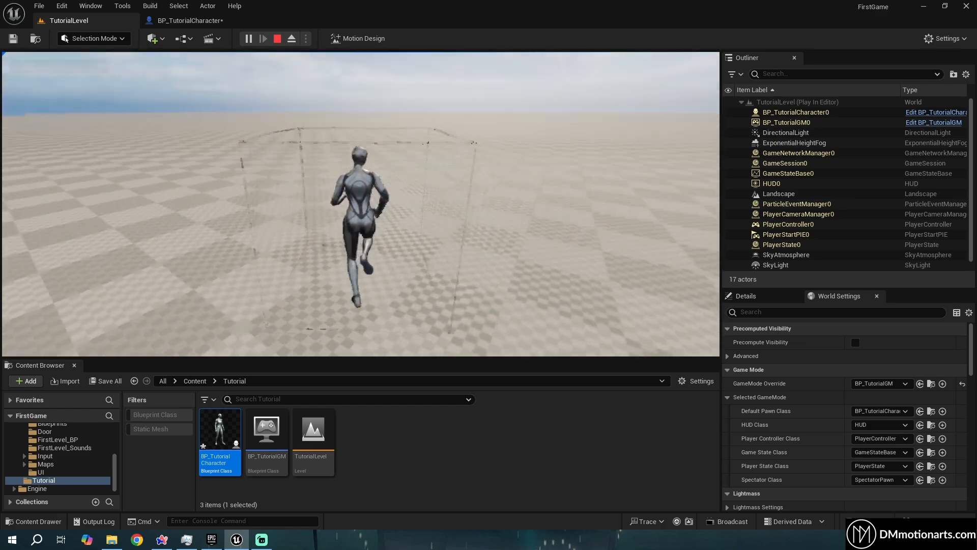
{"action": "key", "text": "d"}
{"action": "key", "text": "a"}
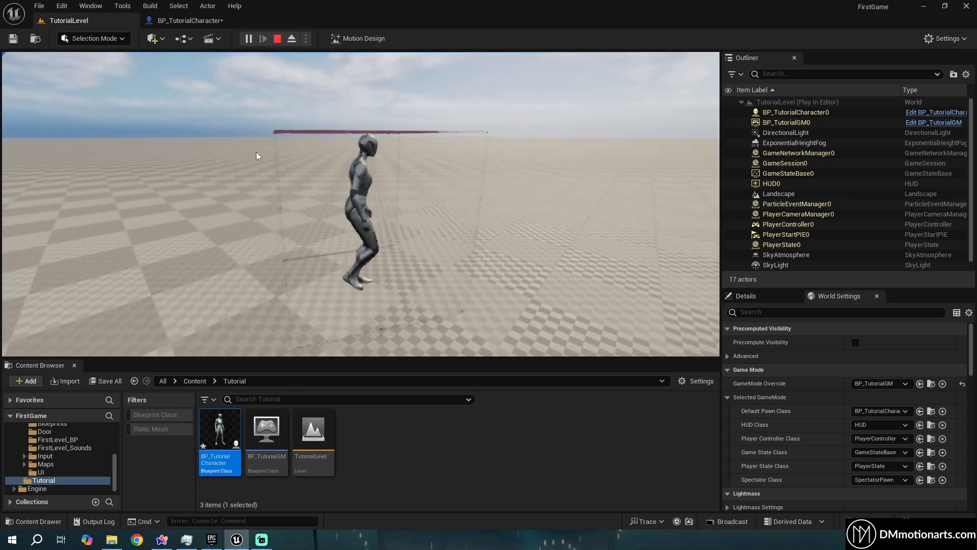
{"action": "key", "text": "Escape"}
{"action": "left_click", "coordinate": [455, 465]}
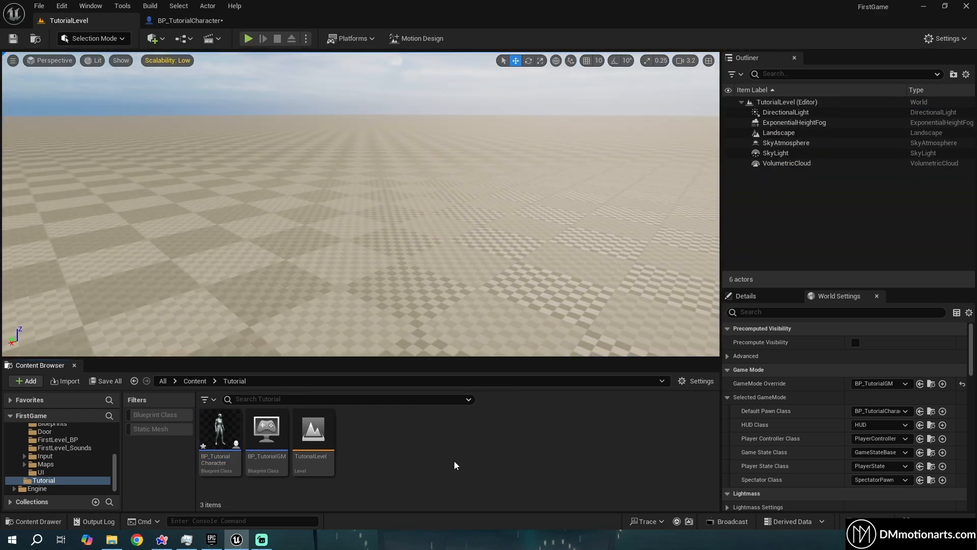
Show object details instead of World Settings in the level, and save BP_TutorialCharacter before returning to TutorialLevel.
{"action": "left_click", "coordinate": [761, 296]}
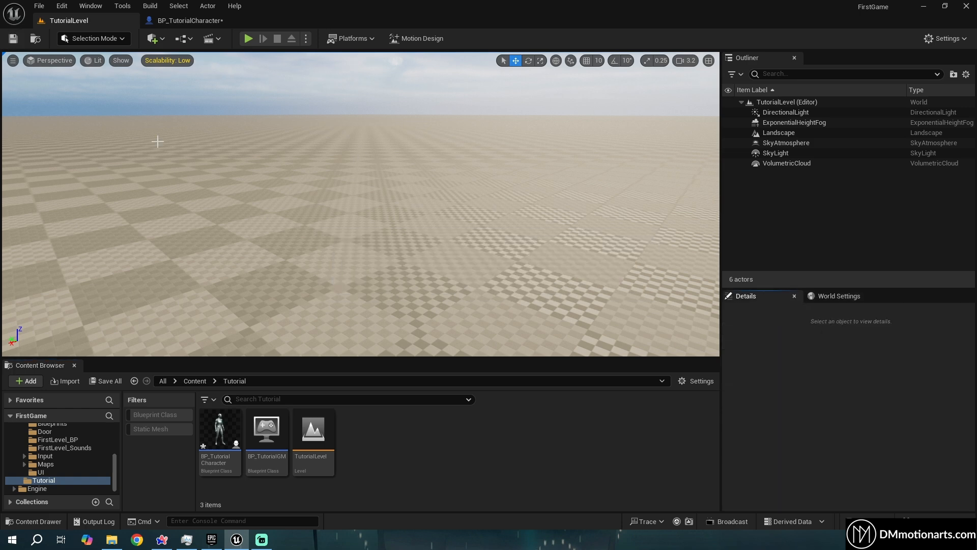
{"action": "right_click_drag", "start_coordinate": [229, 160], "coordinate": [229, 210]}
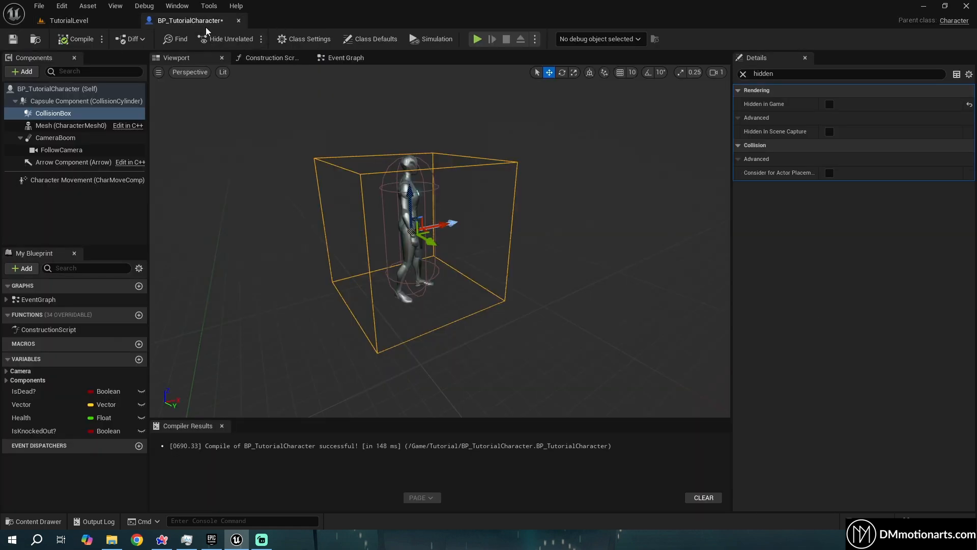
{"action": "left_click", "coordinate": [18, 40]}
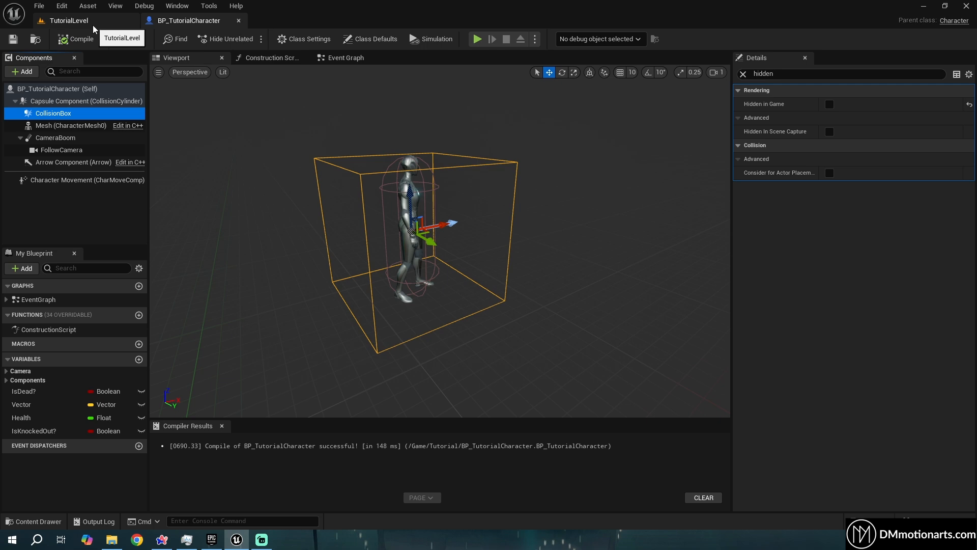
{"action": "left_click", "coordinate": [93, 25]}
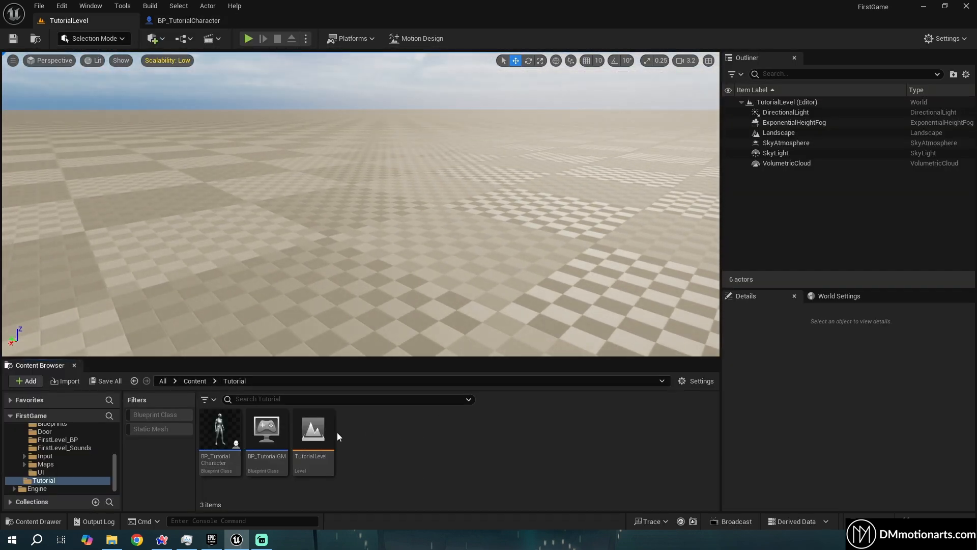
Copy Blueprint_CeilingLight from the StarterContent Blueprints folder into the Tutorial folder.
{"action": "left_click", "coordinate": [194, 380]}
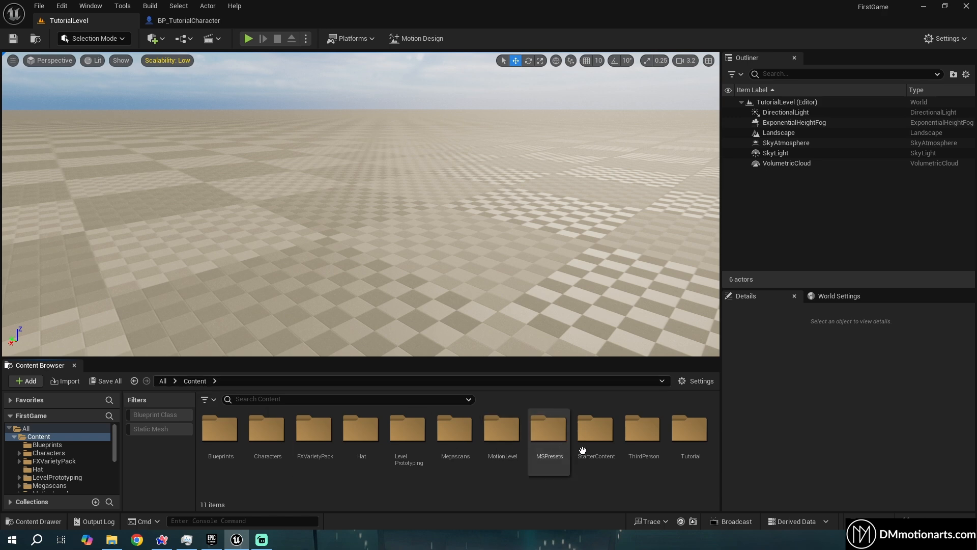
{"action": "double_click", "coordinate": [589, 431]}
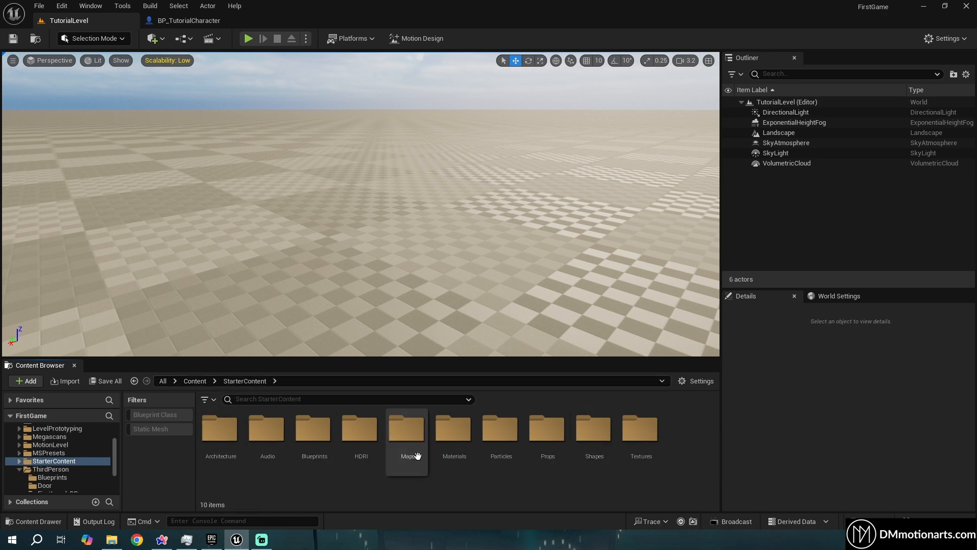
{"action": "left_click", "coordinate": [447, 425]}
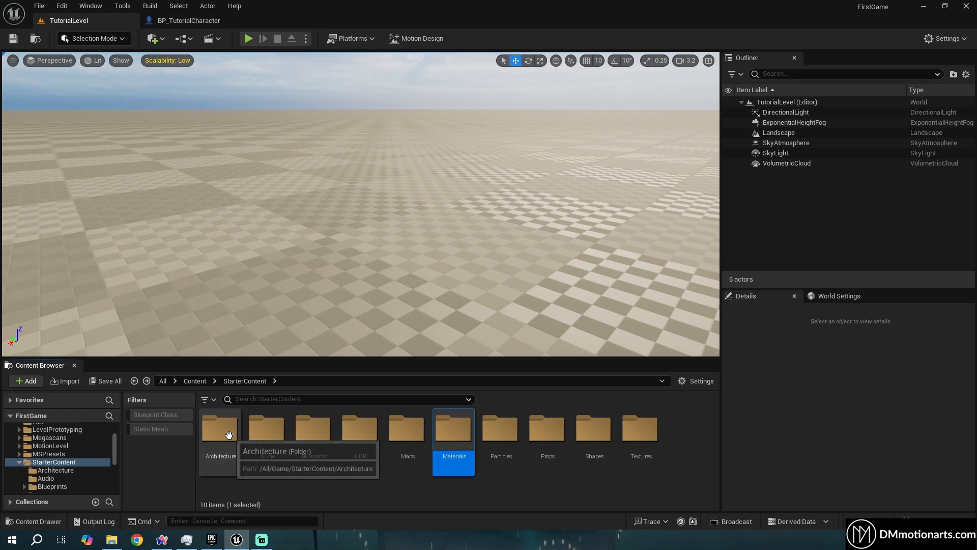
{"action": "double_click", "coordinate": [319, 460]}
{"action": "left_click", "coordinate": [271, 439]}
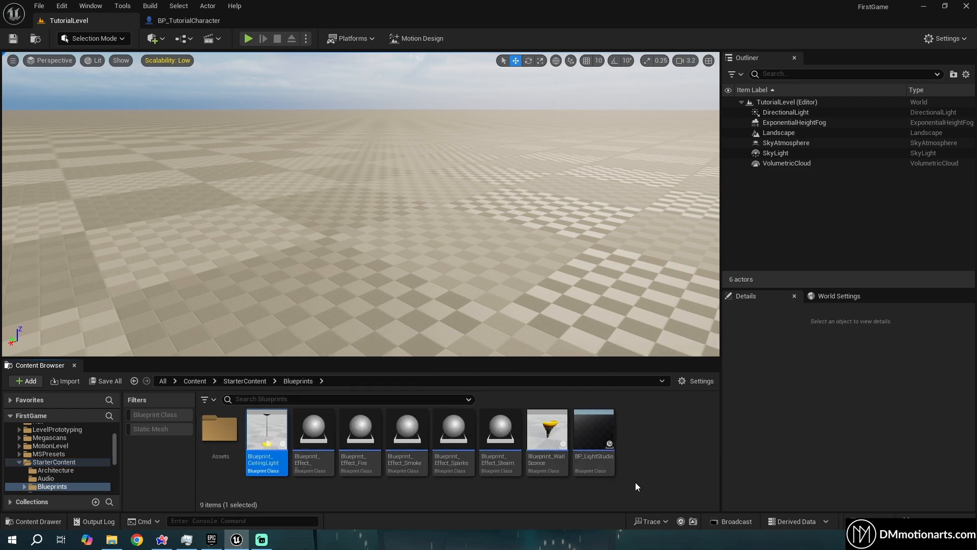
{"action": "left_click_drag", "start_coordinate": [266, 432], "coordinate": [273, 444]}
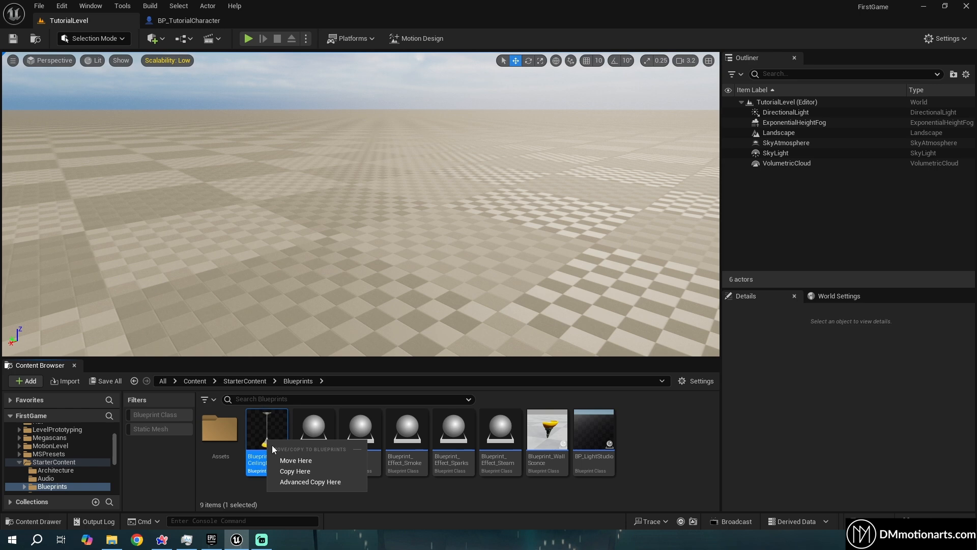
{"action": "key", "text": "Escape"}
{"action": "left_click", "coordinate": [227, 380]}
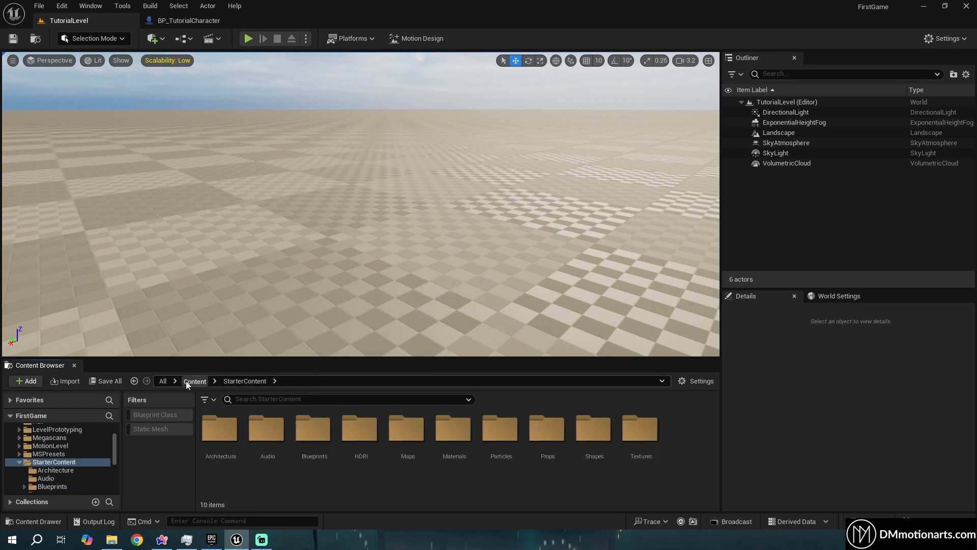
{"action": "left_click", "coordinate": [195, 381]}
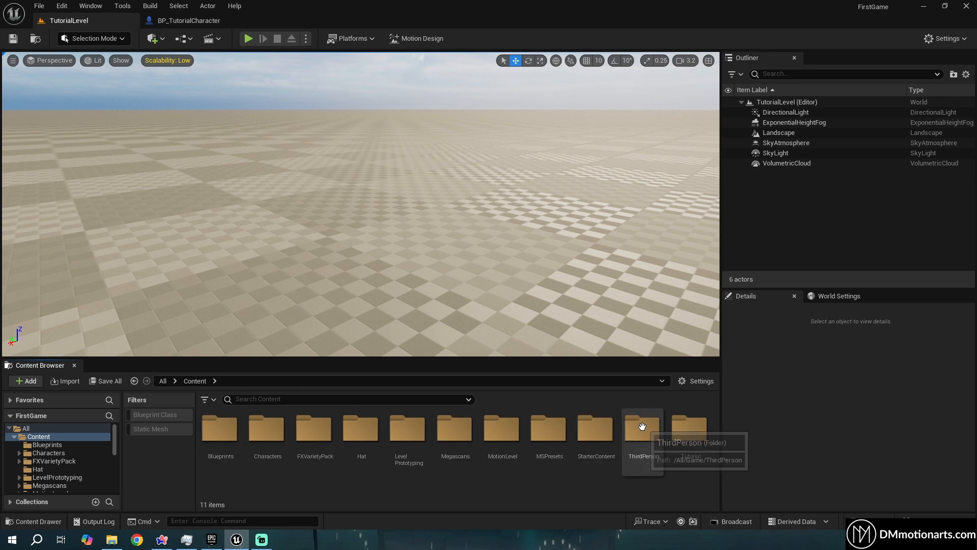
{"action": "double_click", "coordinate": [689, 429]}
{"action": "key", "text": "ctrl+v"}
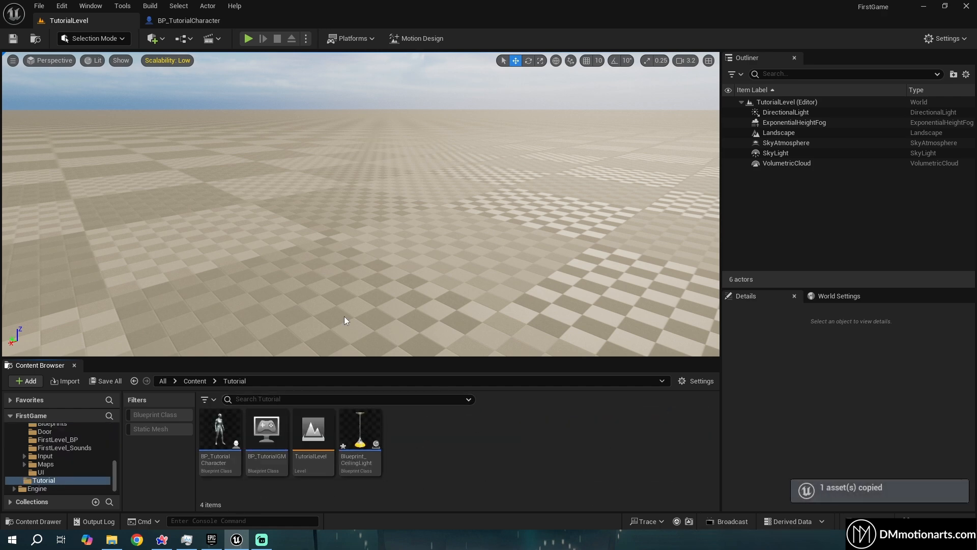
Rename the copied ceiling light blueprint to Blueprint_TutorialCeilingLight and open it for editing.
{"action": "double_click", "coordinate": [374, 428]}
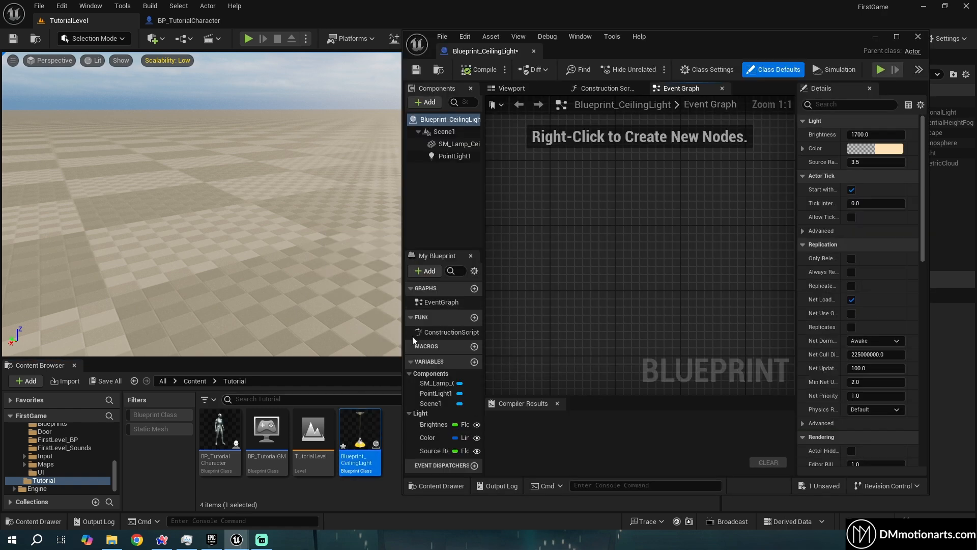
{"action": "left_click", "coordinate": [359, 434]}
{"action": "key", "text": "Home"}
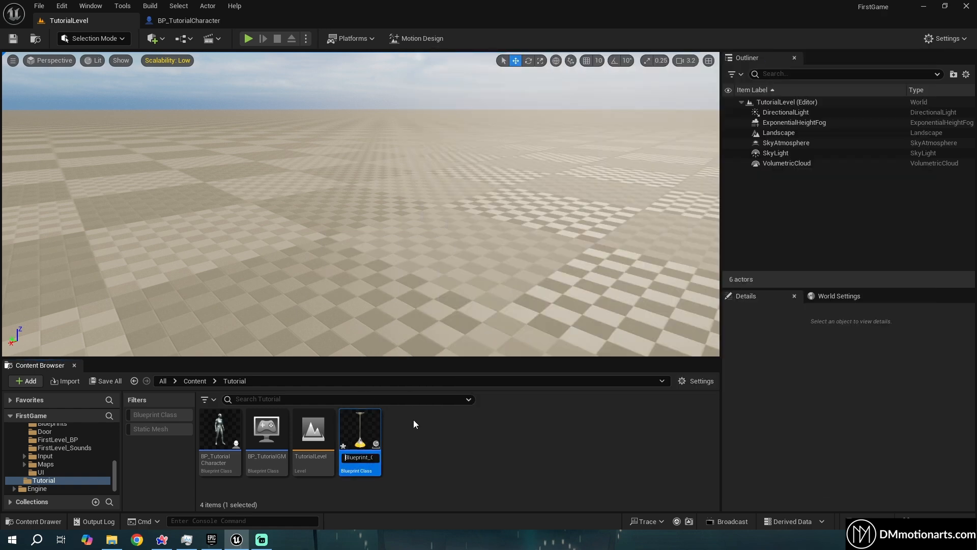
{"action": "type", "text": "Tutorial"}
{"action": "key", "text": "Return"}
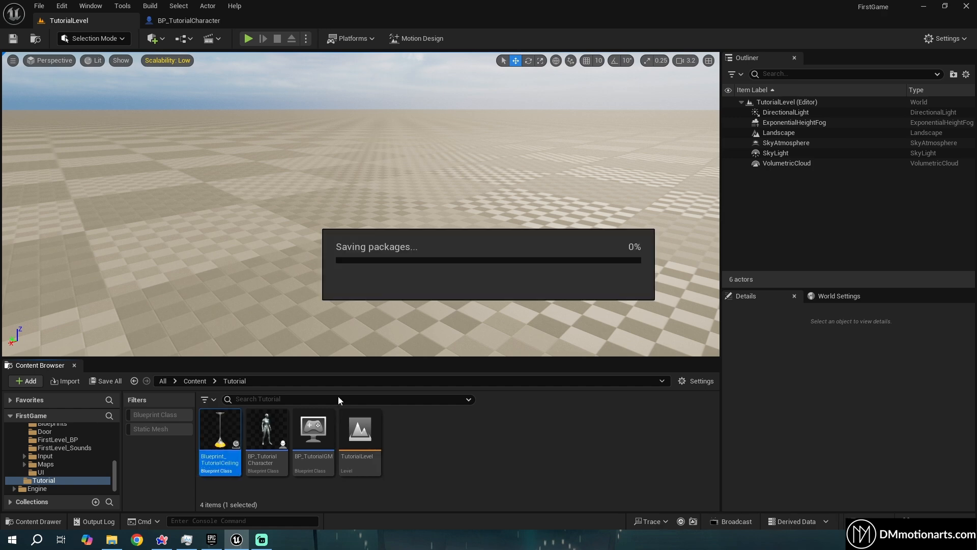
{"action": "double_click", "coordinate": [220, 431]}
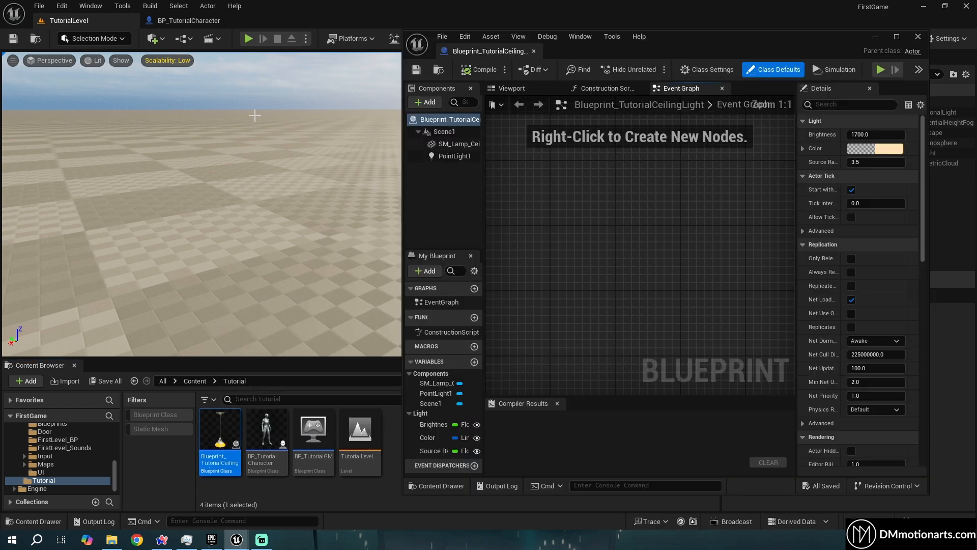
Place Blueprint_TutorialCeilingLight in the level and raise it until the whole lamp hangs above the ground.
{"action": "left_click_drag", "start_coordinate": [220, 431], "coordinate": [285, 219]}
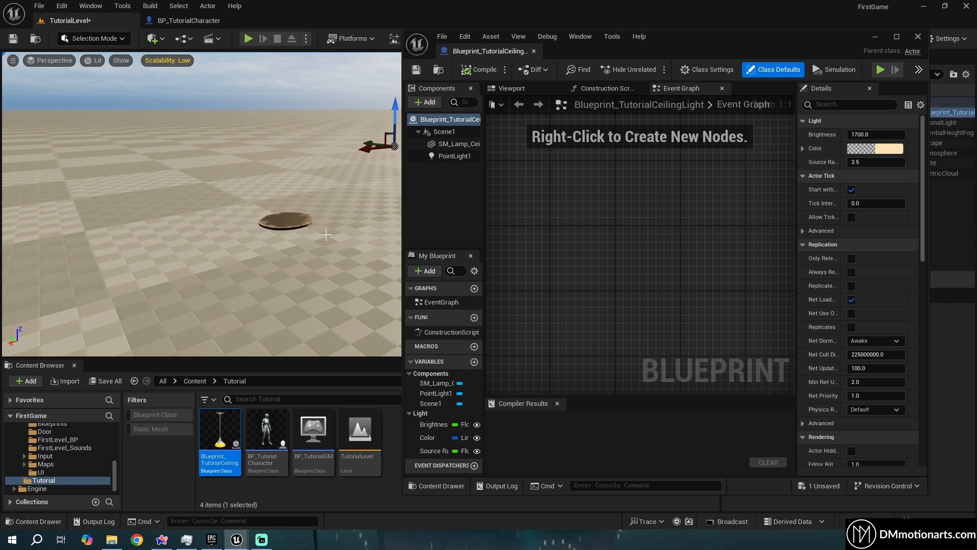
{"action": "left_click_drag", "start_coordinate": [286, 183], "coordinate": [280, 56]}
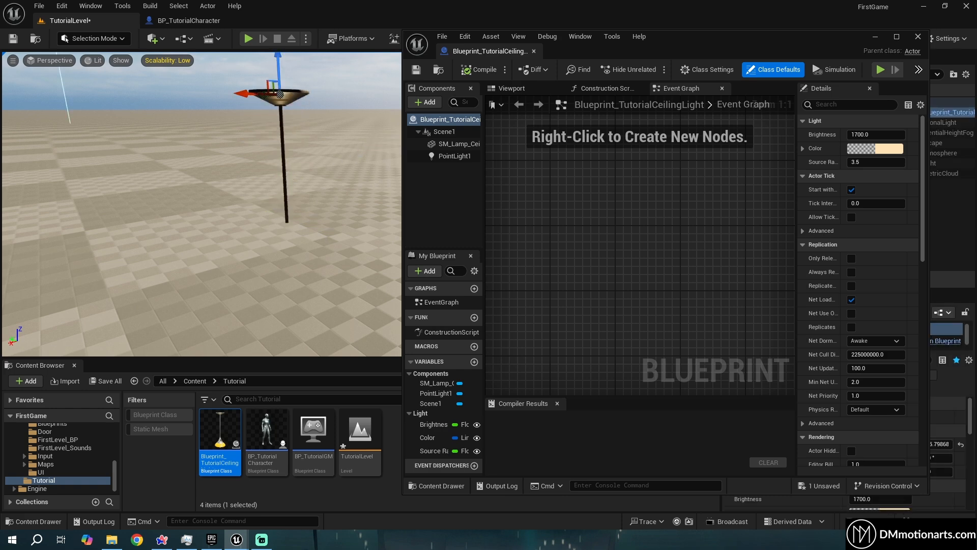
{"action": "right_click_drag", "start_coordinate": [280, 58], "coordinate": [285, 82]}
{"action": "left_click_drag", "start_coordinate": [328, 237], "coordinate": [328, 153]}
{"action": "right_click_drag", "start_coordinate": [328, 152], "coordinate": [314, 121]}
{"action": "key", "text": "w"}
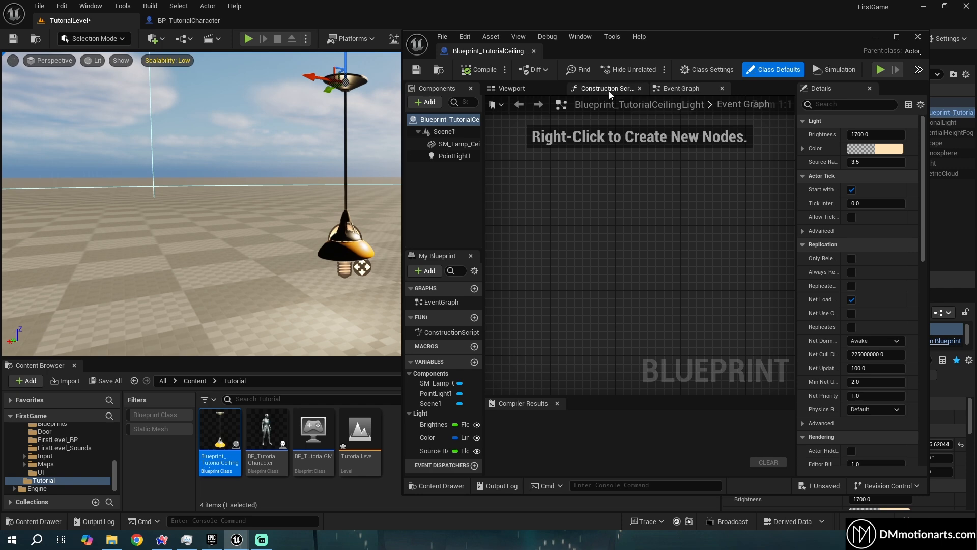
Examine the nodes in the ceiling light blueprint's Construction Script.
{"action": "left_click_drag", "start_coordinate": [579, 55], "coordinate": [598, 37]}
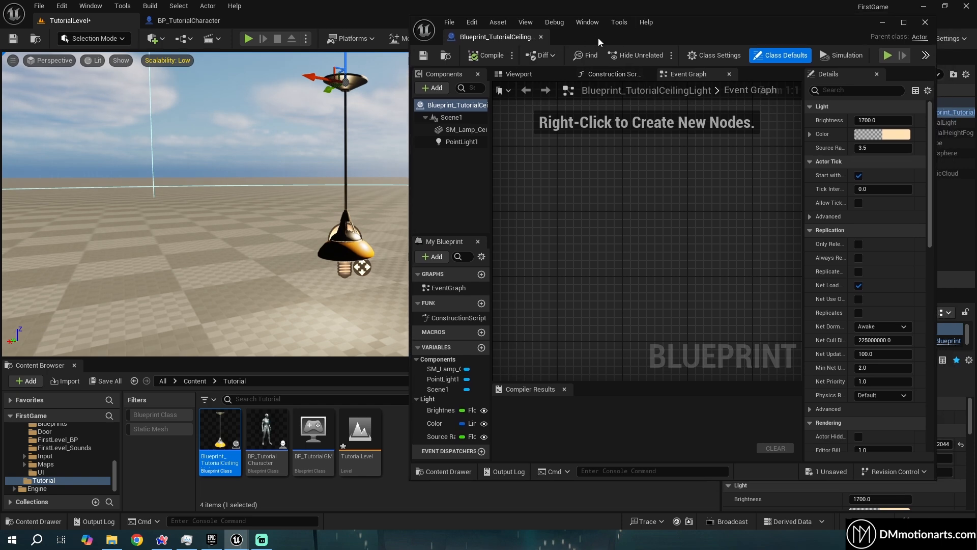
{"action": "left_click", "coordinate": [619, 75]}
{"action": "scroll", "coordinate": [628, 195], "scroll_direction": "down", "scroll_amount": 2}
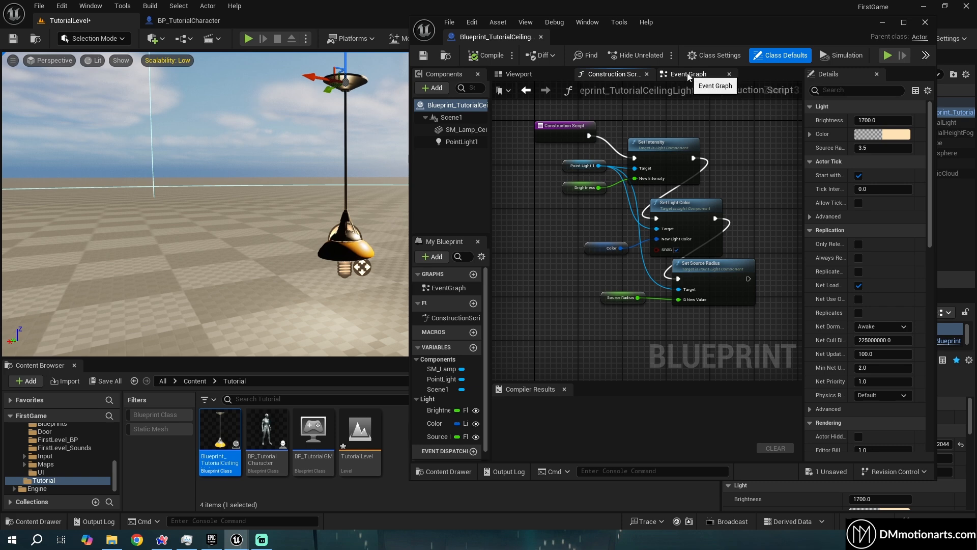
{"action": "scroll", "coordinate": [590, 214], "scroll_direction": "up", "scroll_amount": 2}
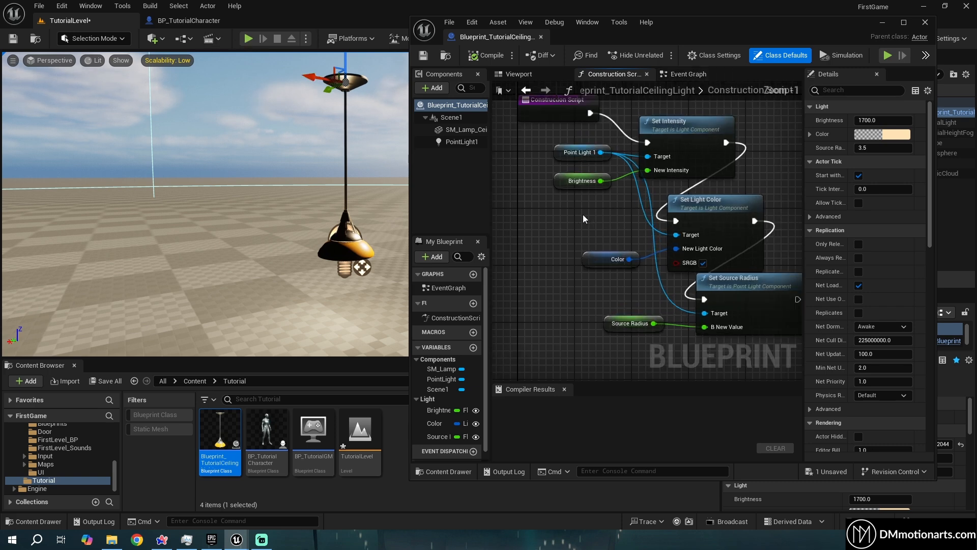
{"action": "right_click_drag", "start_coordinate": [588, 215], "coordinate": [578, 264]}
{"action": "scroll", "coordinate": [576, 267], "scroll_direction": "up", "scroll_amount": 1}
Lower the SM_Lamp_Ceiling mesh slightly in the blueprint viewport, try shifting it sideways, and undo that shift.
{"action": "left_click", "coordinate": [519, 75]}
{"action": "key", "text": "w"}
{"action": "right_click_drag", "start_coordinate": [647, 230], "coordinate": [629, 162]}
{"action": "left_click", "coordinate": [628, 163]}
{"action": "key", "text": "w"}
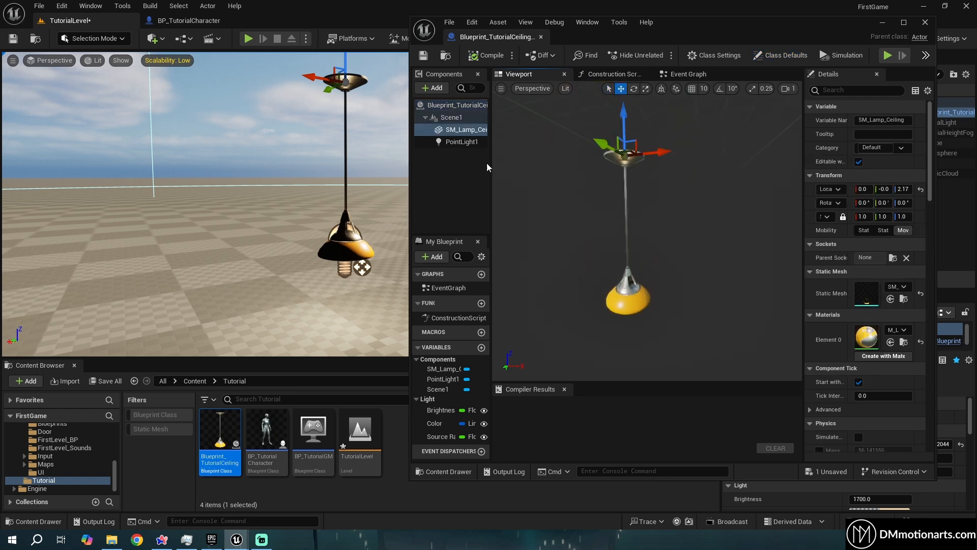
{"action": "left_click_drag", "start_coordinate": [628, 110], "coordinate": [623, 124]}
{"action": "left_click_drag", "start_coordinate": [660, 173], "coordinate": [758, 171]}
{"action": "key", "text": "ctrl+z"}
Try adding a PointLight1 reference to the Construction Script and search its actions for "set inten".
{"action": "left_click", "coordinate": [461, 142]}
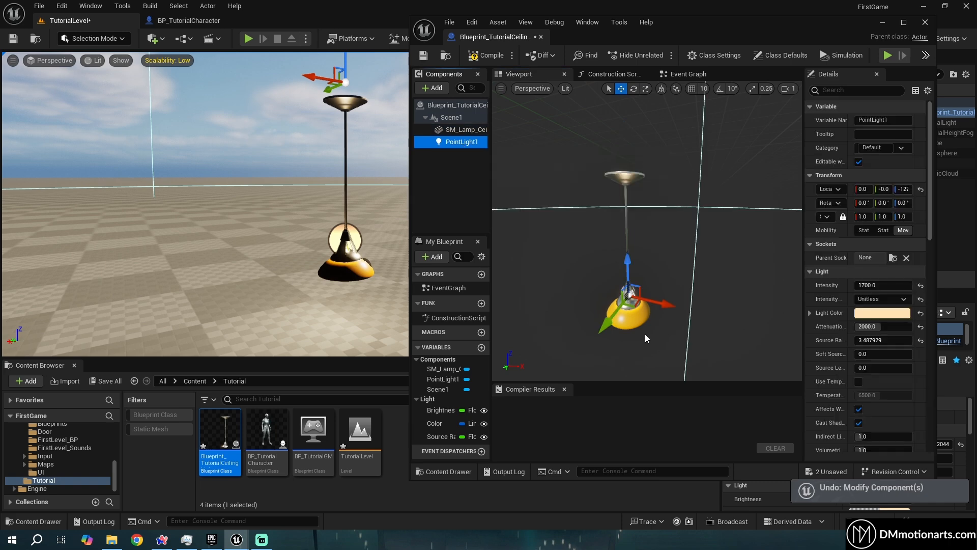
{"action": "left_click", "coordinate": [614, 74]}
{"action": "left_click_drag", "start_coordinate": [467, 143], "coordinate": [550, 233]}
{"action": "left_click_drag", "start_coordinate": [520, 282], "coordinate": [602, 255]}
{"action": "type", "text": "set inten"}
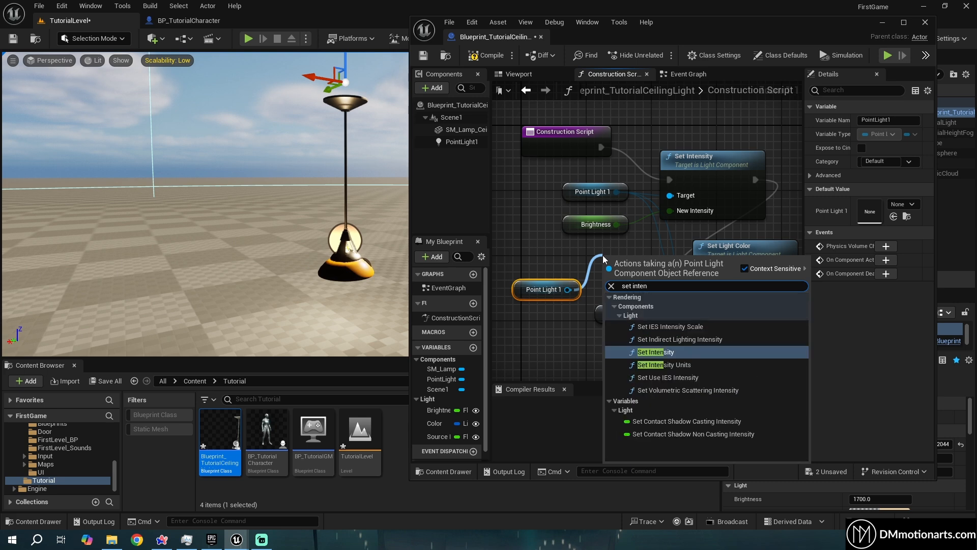
{"action": "left_click_drag", "start_coordinate": [529, 251], "coordinate": [547, 322]}
Examine how PointLight1, Brightness, Color and Source Radius feed the Set Intensity, Set Light Color and Set Source Radius nodes.
{"action": "scroll", "coordinate": [570, 306], "scroll_direction": "down", "scroll_amount": 2}
{"action": "right_click_drag", "start_coordinate": [594, 292], "coordinate": [573, 244]}
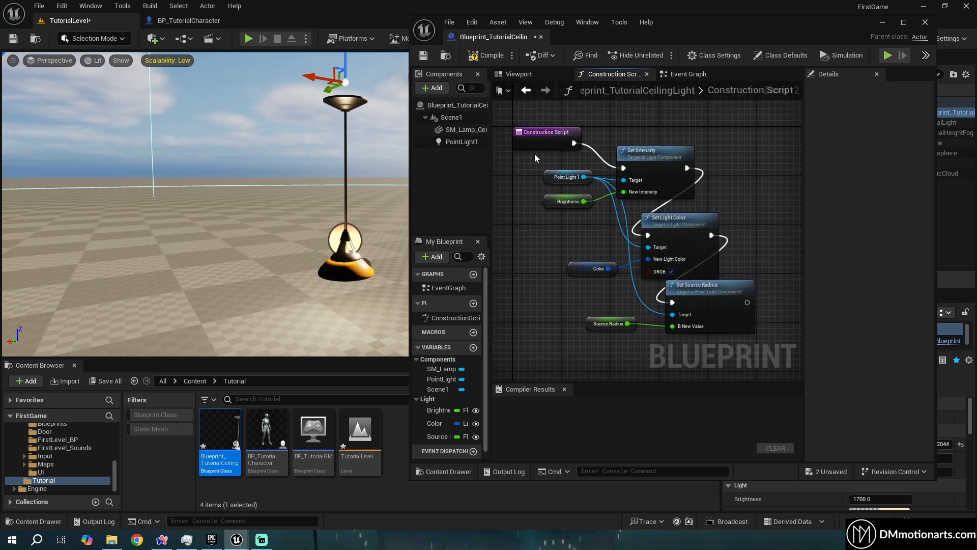
{"action": "left_click_drag", "start_coordinate": [589, 188], "coordinate": [594, 192]}
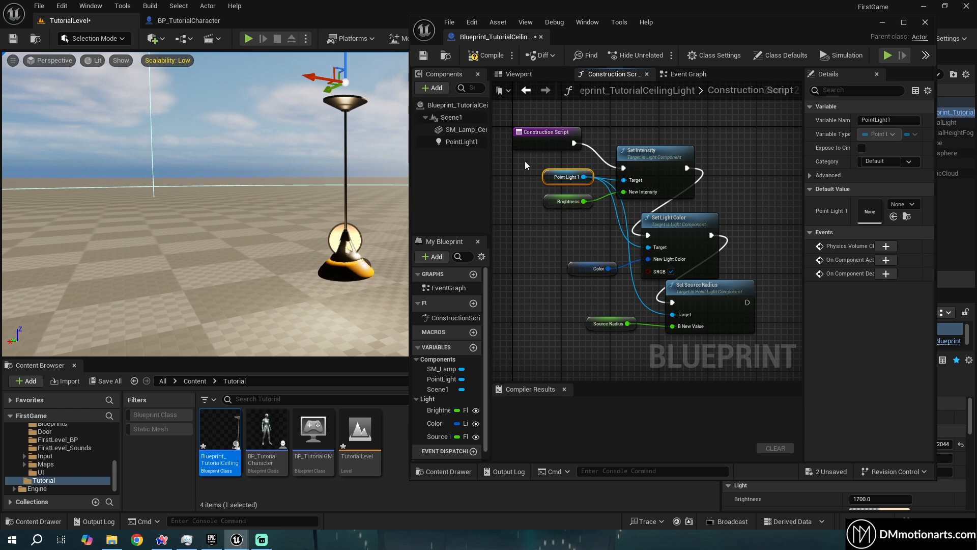
{"action": "left_click_drag", "start_coordinate": [704, 177], "coordinate": [707, 189]}
{"action": "right_click_drag", "start_coordinate": [706, 217], "coordinate": [691, 177]}
{"action": "left_click_drag", "start_coordinate": [529, 205], "coordinate": [690, 227]}
{"action": "right_click_drag", "start_coordinate": [646, 238], "coordinate": [635, 217]}
{"action": "left_click", "coordinate": [635, 220]}
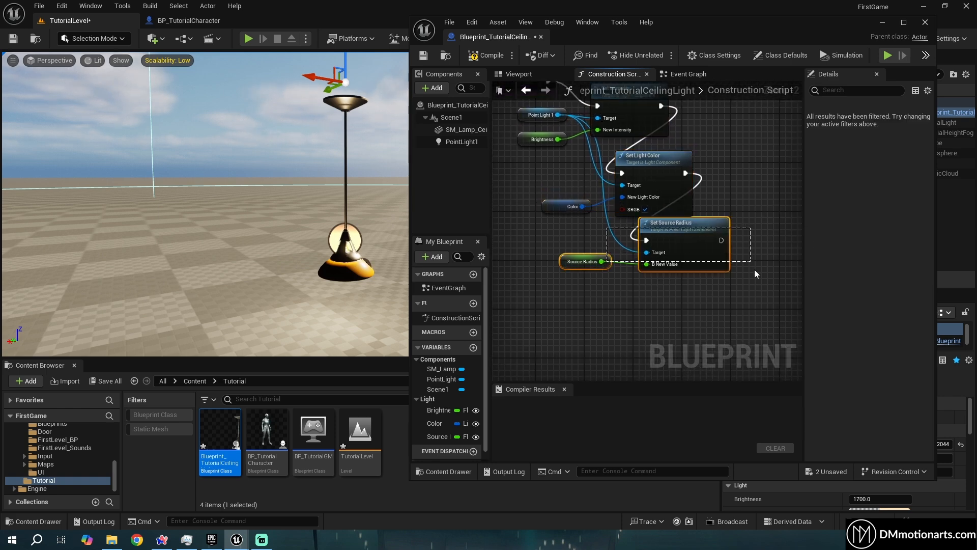
{"action": "right_click_drag", "start_coordinate": [584, 286], "coordinate": [638, 328]}
{"action": "left_click", "coordinate": [554, 257]}
{"action": "scroll", "coordinate": [575, 237], "scroll_direction": "up", "scroll_amount": 2}
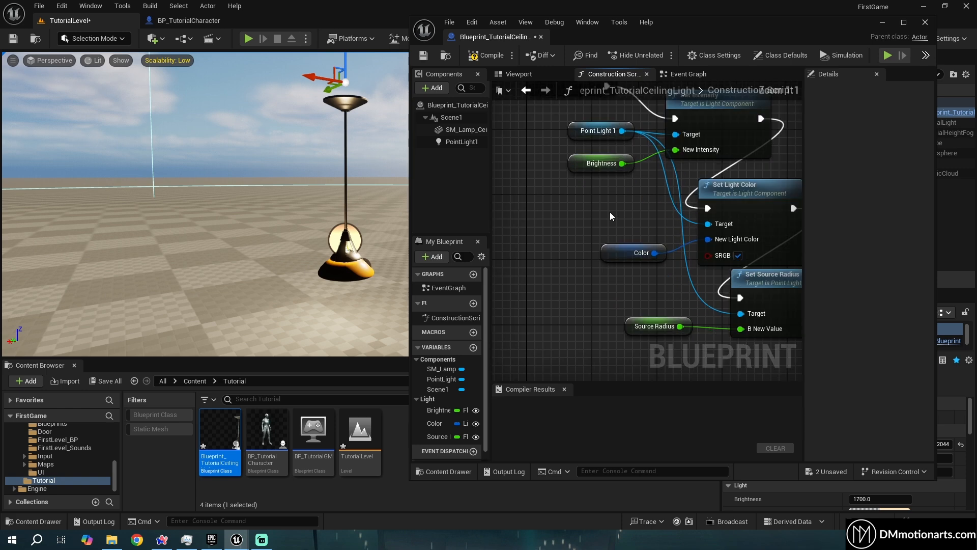
Disconnect the Brightness node from Set Intensity's New Intensity input, shift it slightly, and reconnect it.
{"action": "right_click_drag", "start_coordinate": [610, 212], "coordinate": [591, 241]}
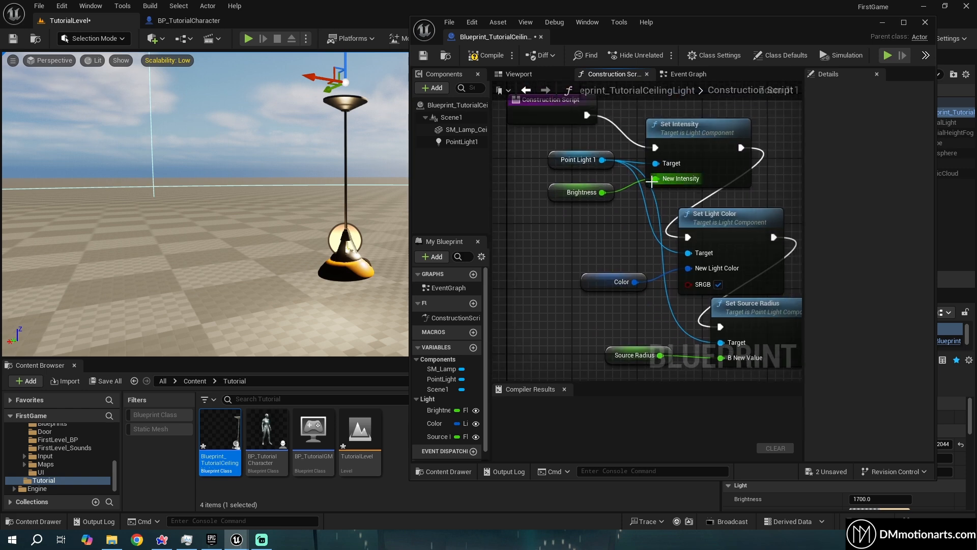
{"action": "left_click", "coordinate": [603, 193], "text": "alt"}
{"action": "mouse_move", "coordinate": [569, 192]}
{"action": "left_mouse_down"}
{"action": "mouse_move", "coordinate": [528, 224]}
{"action": "mouse_move", "coordinate": [556, 200]}
{"action": "left_mouse_up"}
{"action": "right_click", "coordinate": [535, 256]}
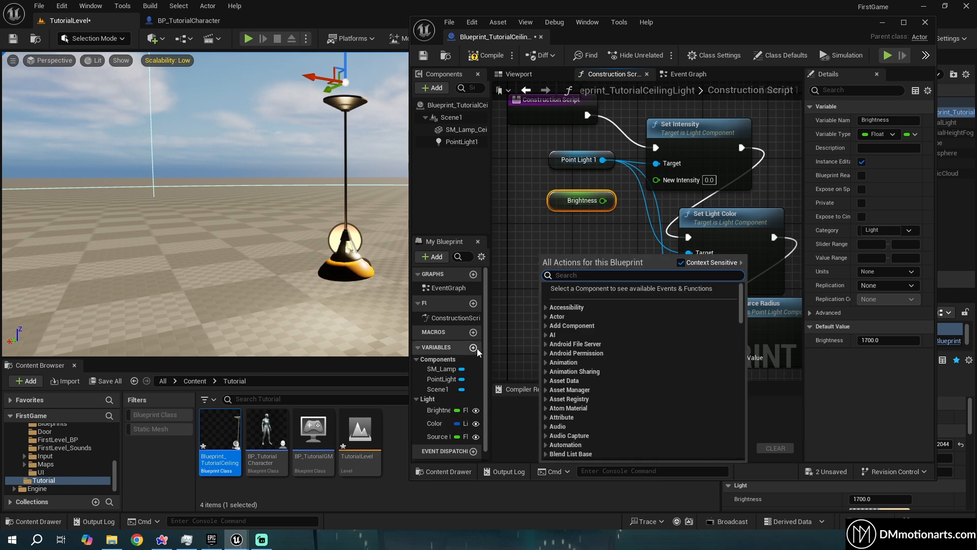
{"action": "left_click", "coordinate": [538, 271]}
{"action": "left_click_drag", "start_coordinate": [602, 200], "coordinate": [656, 179]}
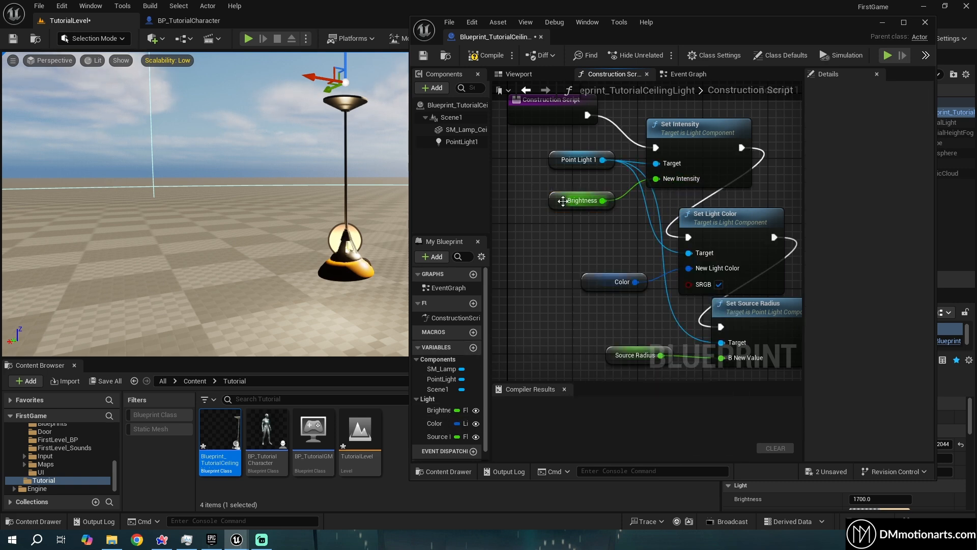
Check the Brightness variable's Instance Editable option, compile and save the ceiling light blueprint, and close its editor.
{"action": "left_click", "coordinate": [573, 204]}
{"action": "left_click", "coordinate": [861, 162]}
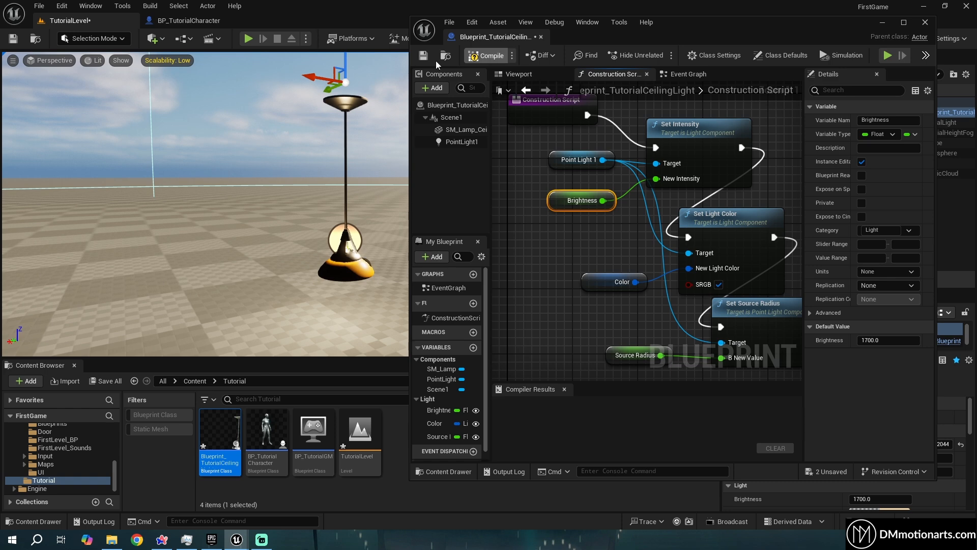
{"action": "left_click", "coordinate": [487, 56]}
{"action": "left_click", "coordinate": [540, 37]}
Rotate the level's sun until the sky turns dark so the lamp is the main light source.
{"action": "right_click_drag", "start_coordinate": [432, 216], "coordinate": [382, 242]}
{"action": "right_click_drag", "start_coordinate": [511, 187], "coordinate": [573, 187]}
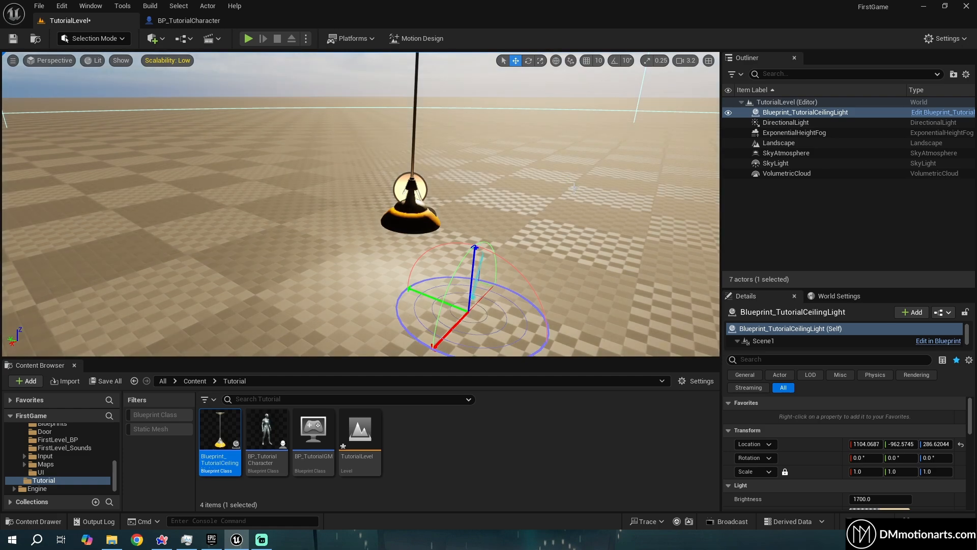
{"action": "key", "text": "ctrl+l"}
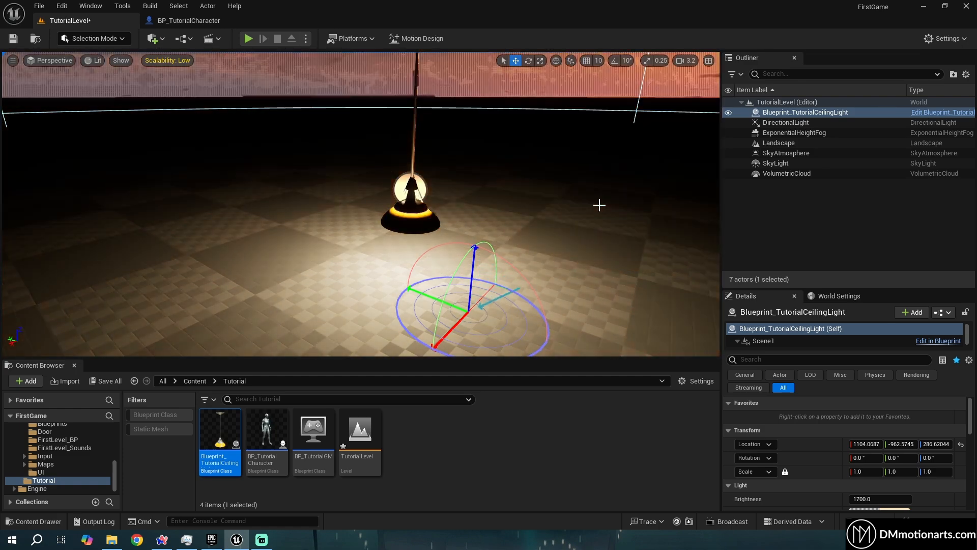
{"action": "left_click", "coordinate": [528, 188], "text": "ctrl"}
{"action": "right_click_drag", "start_coordinate": [528, 188], "coordinate": [492, 259]}
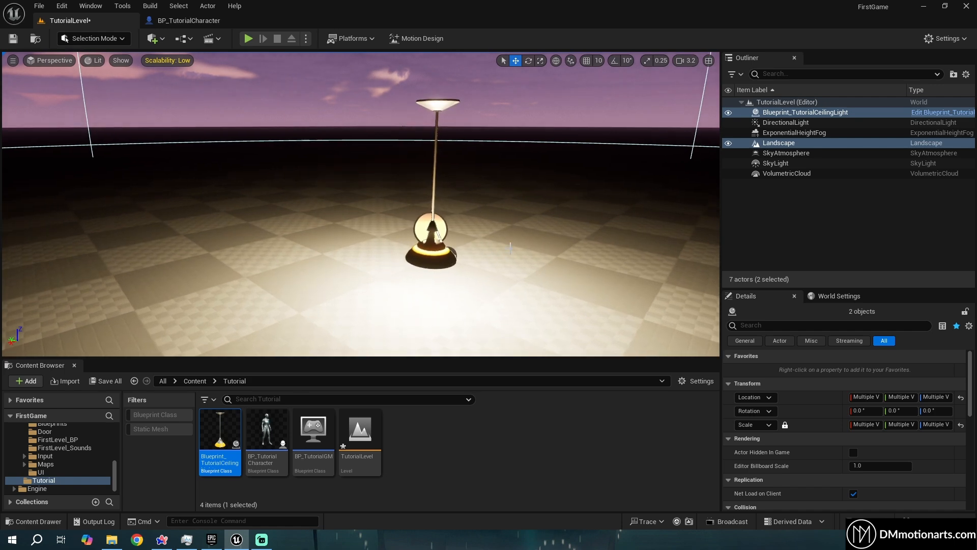
Duplicate the ceiling light in the level and place the copy beside the original.
{"action": "scroll", "coordinate": [423, 191], "scroll_direction": "down", "scroll_amount": 3}
{"action": "left_click", "coordinate": [413, 153]}
{"action": "left_click", "coordinate": [411, 140]}
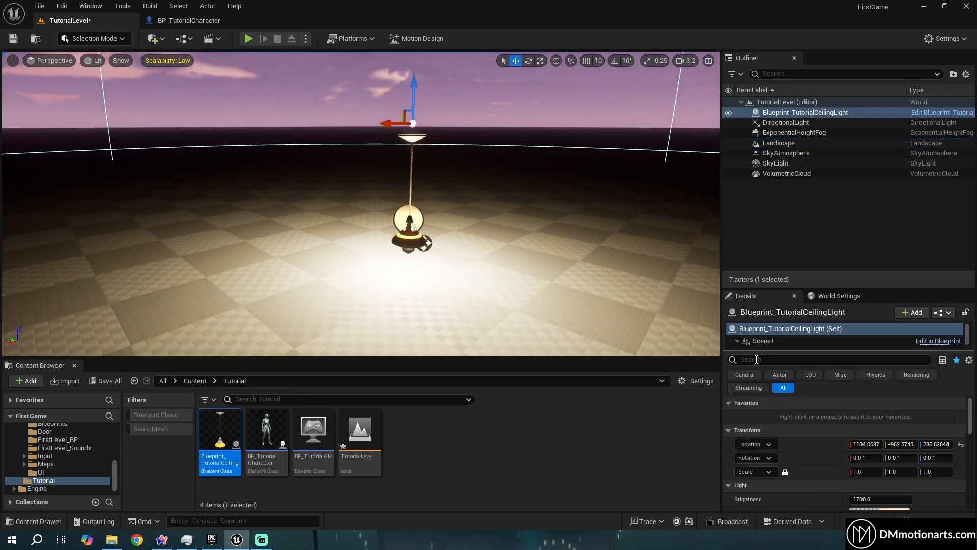
{"action": "scroll", "coordinate": [764, 437], "scroll_direction": "down", "scroll_amount": 4}
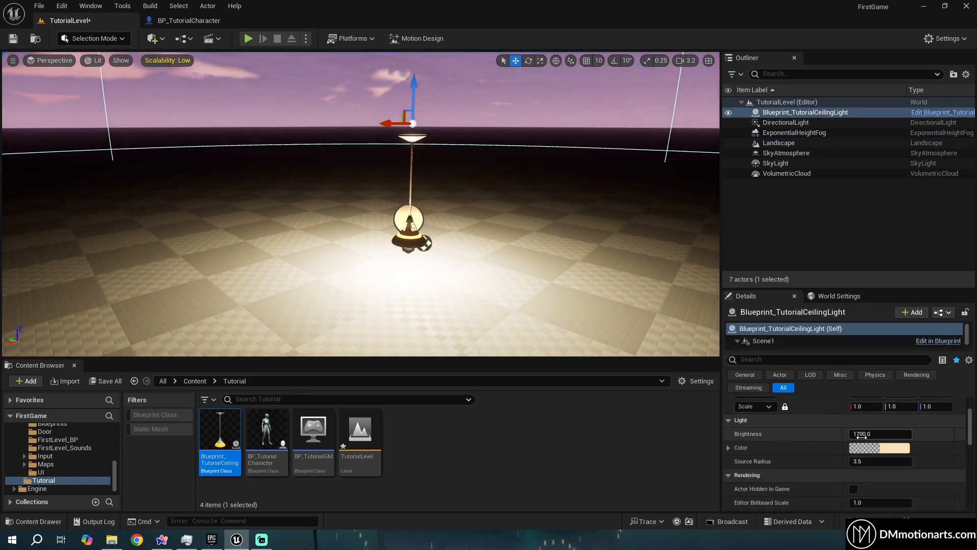
{"action": "left_click_drag", "start_coordinate": [518, 285], "coordinate": [682, 294], "text": "alt"}
{"action": "left_click_drag", "start_coordinate": [452, 143], "coordinate": [546, 245]}
{"action": "key", "text": "q"}
{"action": "right_click_drag", "start_coordinate": [546, 245], "coordinate": [575, 246]}
Set the duplicate ceiling light's Color to saturated blue and move it farther from the original.
{"action": "left_click", "coordinate": [894, 448]}
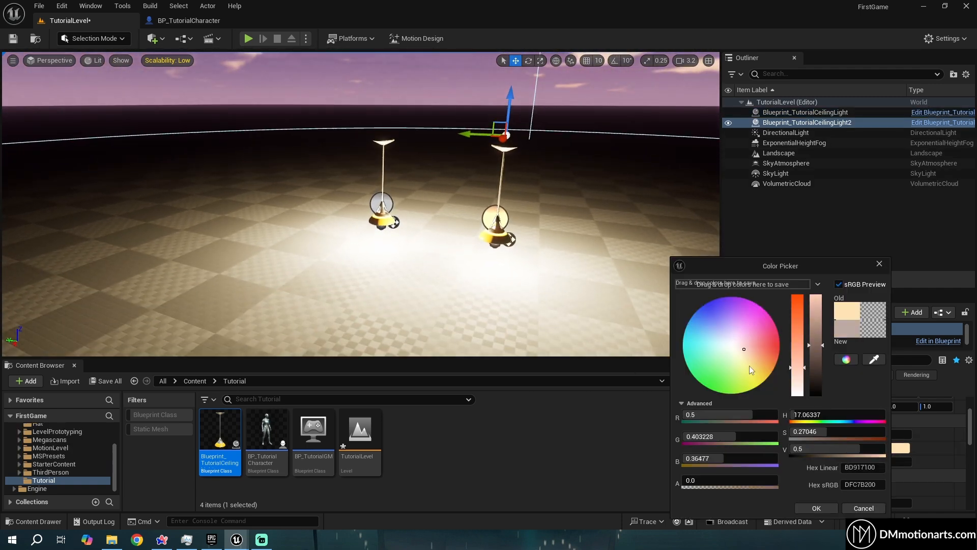
{"action": "left_click_drag", "start_coordinate": [763, 379], "coordinate": [703, 295]}
{"action": "left_click", "coordinate": [822, 506]}
{"action": "left_click_drag", "start_coordinate": [473, 136], "coordinate": [586, 159]}
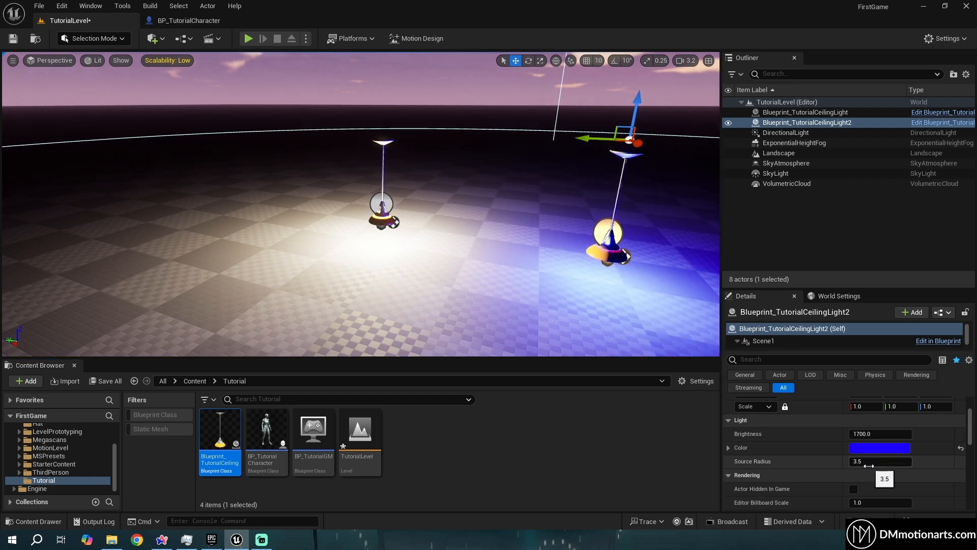
Try Brightness values of 20, 0 and 50000 on the duplicate ceiling light, then delete the duplicate.
{"action": "left_click", "coordinate": [873, 440]}
{"action": "type", "text": "20"}
{"action": "key", "text": "Return"}
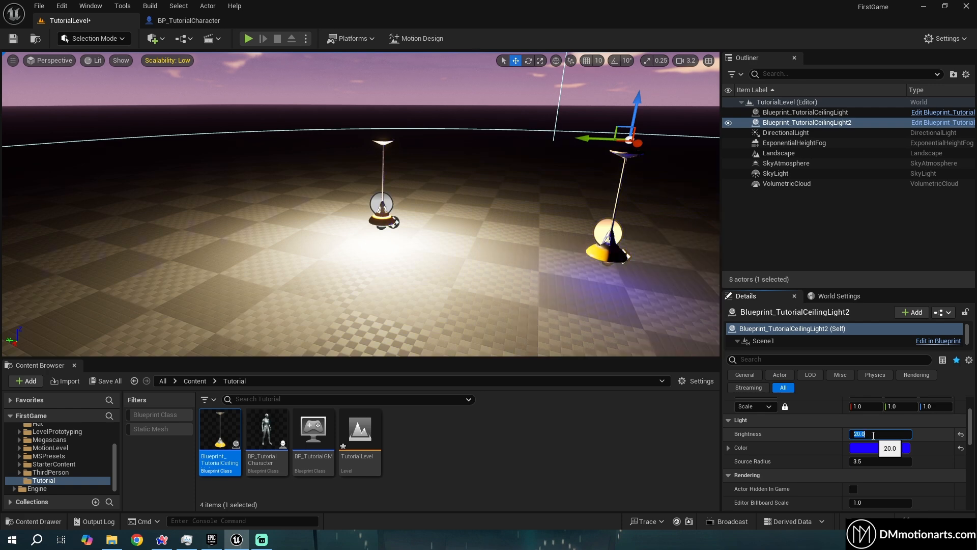
{"action": "type", "text": "0"}
{"action": "key", "text": "Return"}
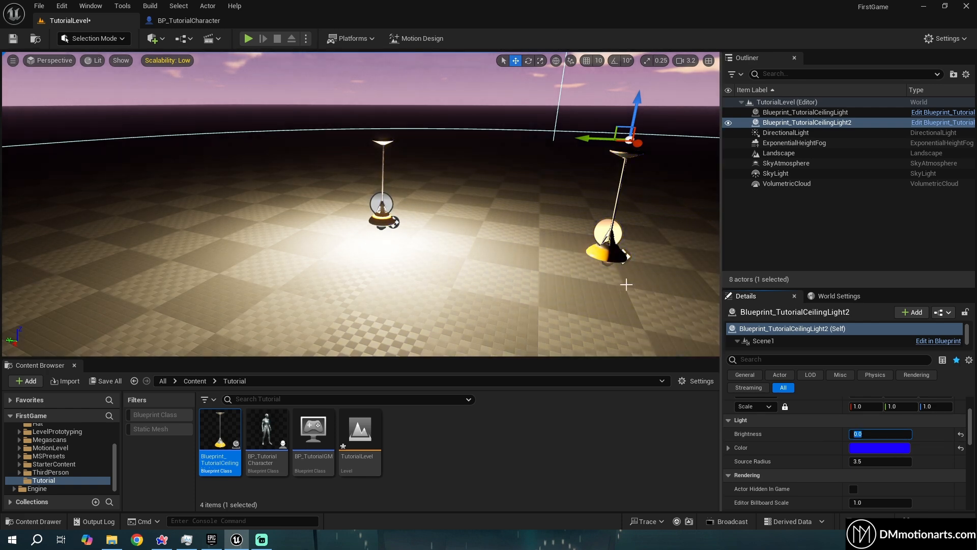
{"action": "type", "text": "50000"}
{"action": "key", "text": "Return"}
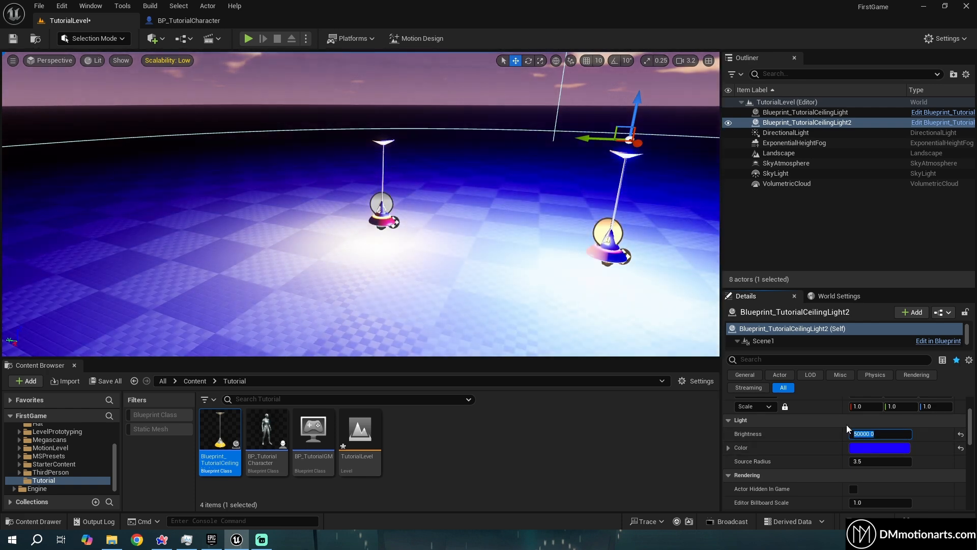
{"action": "key", "text": "Delete"}
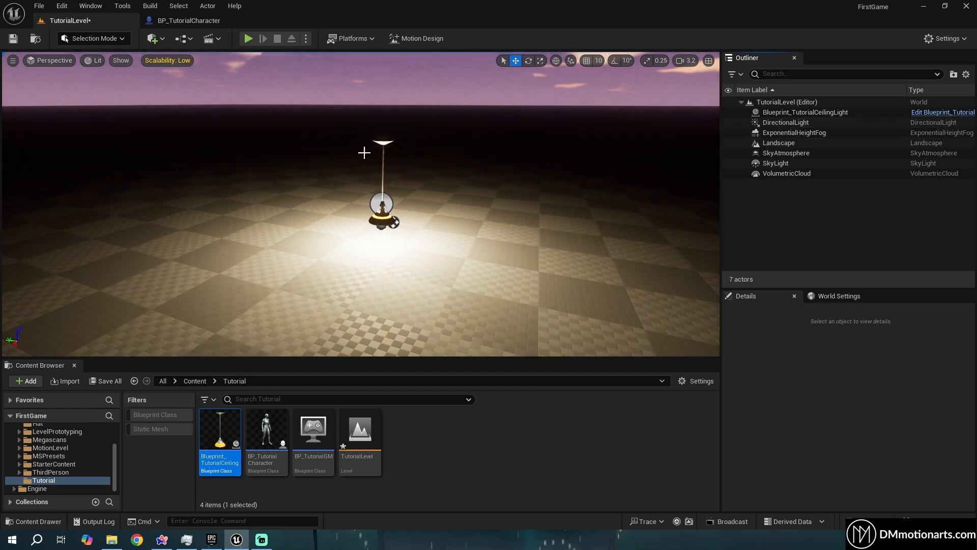
Open the remaining ceiling light's blueprint from the level, dock it in the main window, and show its Construction Script.
{"action": "scroll", "coordinate": [353, 155], "scroll_direction": "up", "scroll_amount": 2}
{"action": "left_click", "coordinate": [389, 204]}
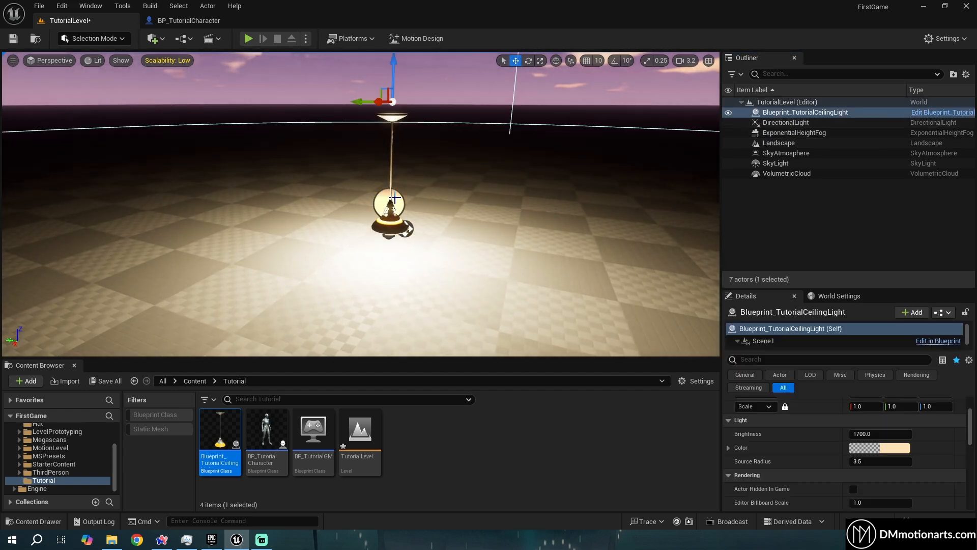
{"action": "left_click", "coordinate": [933, 113]}
{"action": "left_click_drag", "start_coordinate": [502, 37], "coordinate": [324, 20]}
{"action": "right_click_drag", "start_coordinate": [485, 161], "coordinate": [528, 201]}
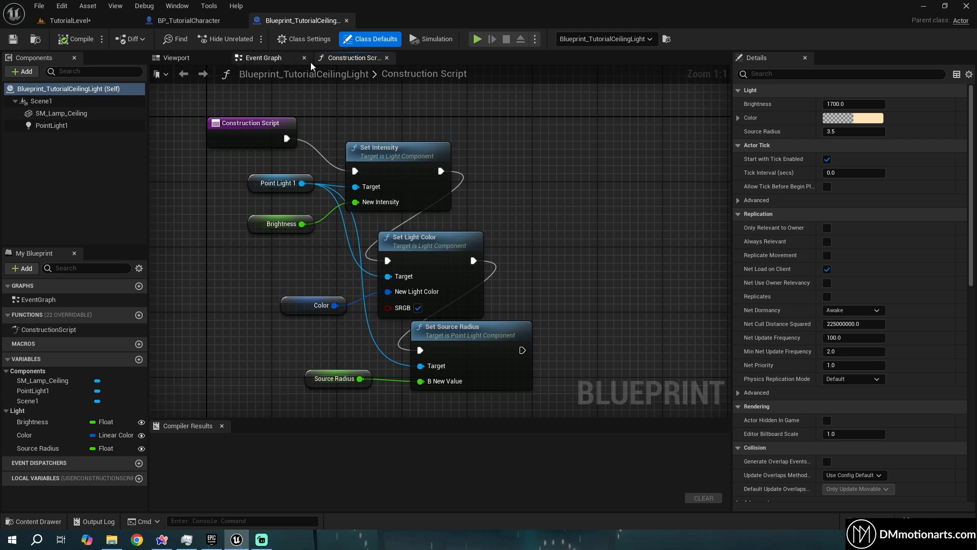
{"action": "left_click_drag", "start_coordinate": [279, 58], "coordinate": [352, 53]}
{"action": "left_click", "coordinate": [288, 59]}
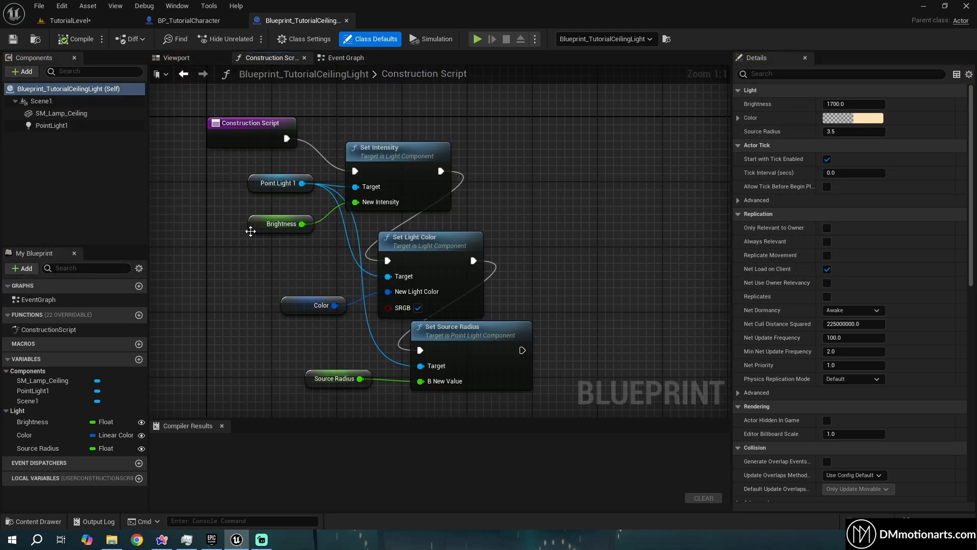
Set the Brightness variable's default to 0, compile and save the blueprint, and view the lamp in the level.
{"action": "left_click", "coordinate": [246, 223]}
{"action": "left_click", "coordinate": [850, 326]}
{"action": "type", "text": "0"}
{"action": "key", "text": "Return"}
{"action": "left_click", "coordinate": [71, 40]}
{"action": "left_click", "coordinate": [14, 40]}
{"action": "left_click", "coordinate": [77, 20]}
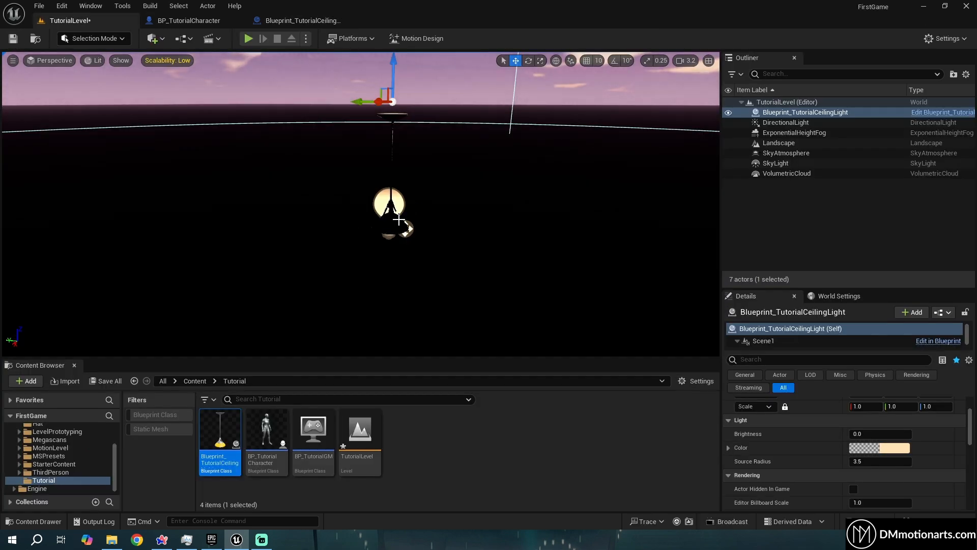
{"action": "right_click_drag", "start_coordinate": [318, 218], "coordinate": [329, 191]}
Set the Brightness variable's default to 1700 in the blueprint and check the lamp in the level.
{"action": "left_click", "coordinate": [303, 21]}
{"action": "left_click", "coordinate": [836, 324]}
{"action": "type", "text": "1700"}
{"action": "left_click", "coordinate": [76, 20]}
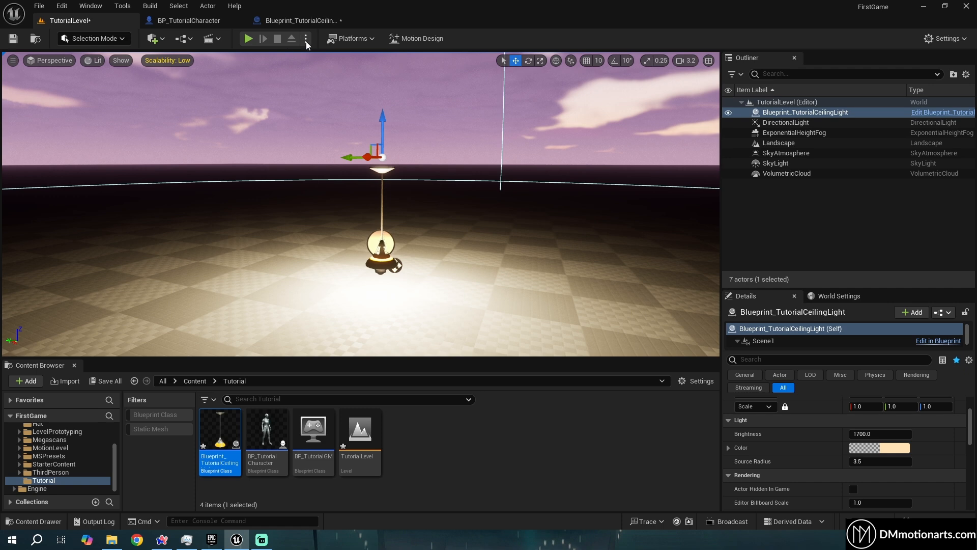
Add an Event BeginPlay node and a Flip Flop node to the ceiling light blueprint's Event Graph.
{"action": "left_click", "coordinate": [300, 20]}
{"action": "left_click", "coordinate": [335, 60]}
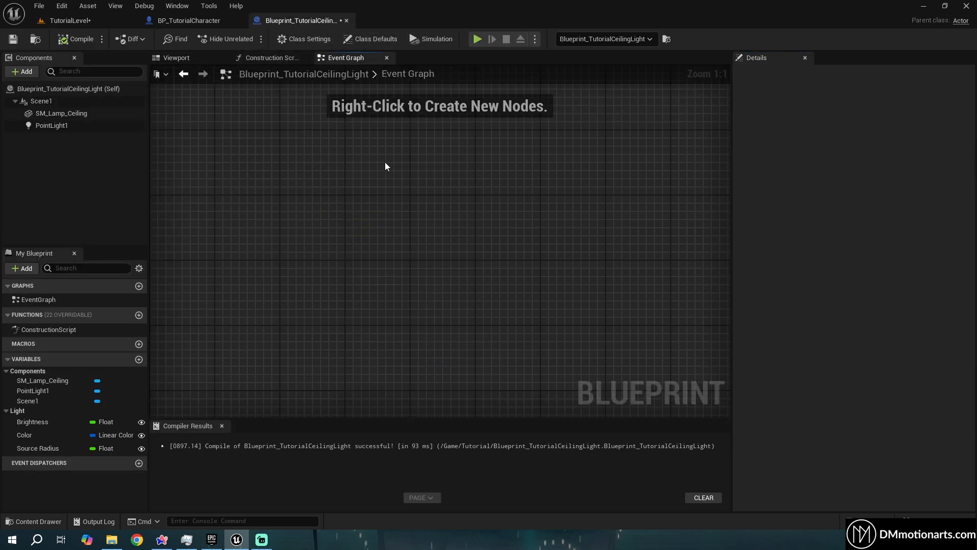
{"action": "right_click", "coordinate": [335, 173]}
{"action": "type", "text": "event begin"}
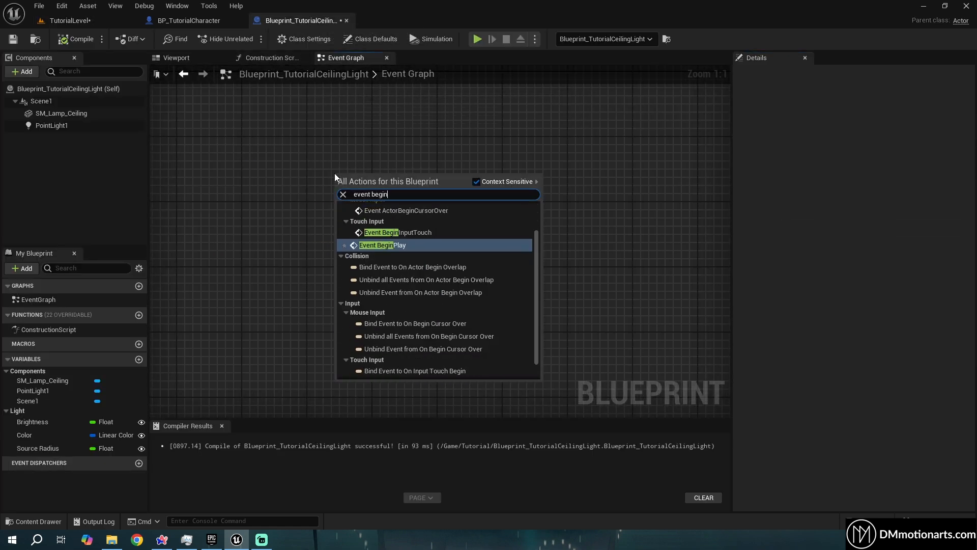
{"action": "key", "text": "Return"}
{"action": "right_click", "coordinate": [390, 258]}
{"action": "type", "text": "flip flop"}
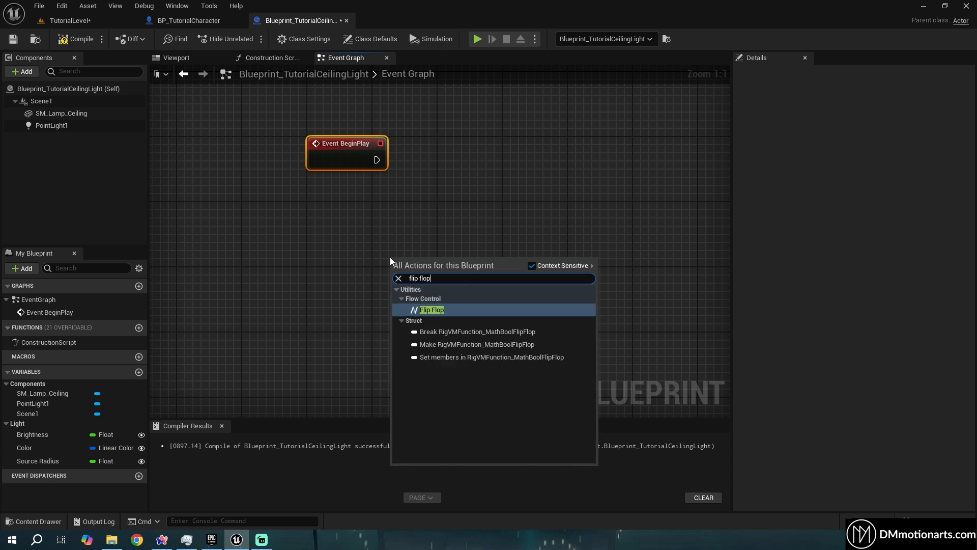
{"action": "key", "text": "Return"}
{"action": "mouse_move", "coordinate": [429, 253]}
{"action": "left_mouse_down"}
{"action": "mouse_move", "coordinate": [441, 213]}
{"action": "mouse_move", "coordinate": [423, 251]}
{"action": "left_mouse_up"}
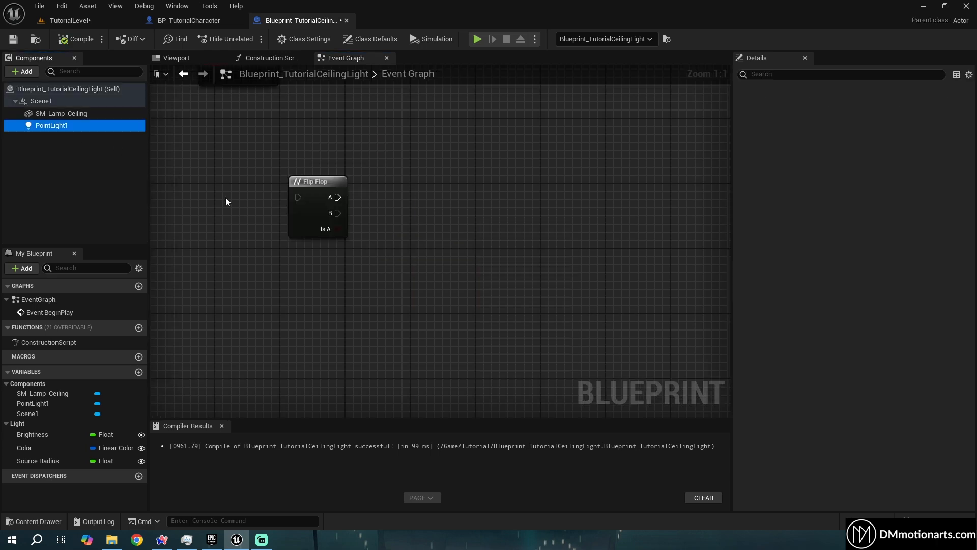
Add a PointLight1 reference with a Set Intensity node and connect Flip Flop output A to that node's execution input.
{"action": "left_click_drag", "start_coordinate": [52, 126], "coordinate": [450, 201]}
{"action": "type", "text": "set ti"}
{"action": "key", "text": "BackSpace"}
{"action": "key", "text": "BackSpace"}
{"action": "type", "text": "intens"}
{"action": "key", "text": "Return"}
{"action": "left_click_drag", "start_coordinate": [450, 201], "coordinate": [573, 194]}
{"action": "left_click_drag", "start_coordinate": [360, 264], "coordinate": [456, 248]}
{"action": "left_click_drag", "start_coordinate": [337, 198], "coordinate": [584, 215]}
Compare the lamp in the level with the Set Intensity node's New Intensity value in the Event Graph.
{"action": "left_click", "coordinate": [74, 22]}
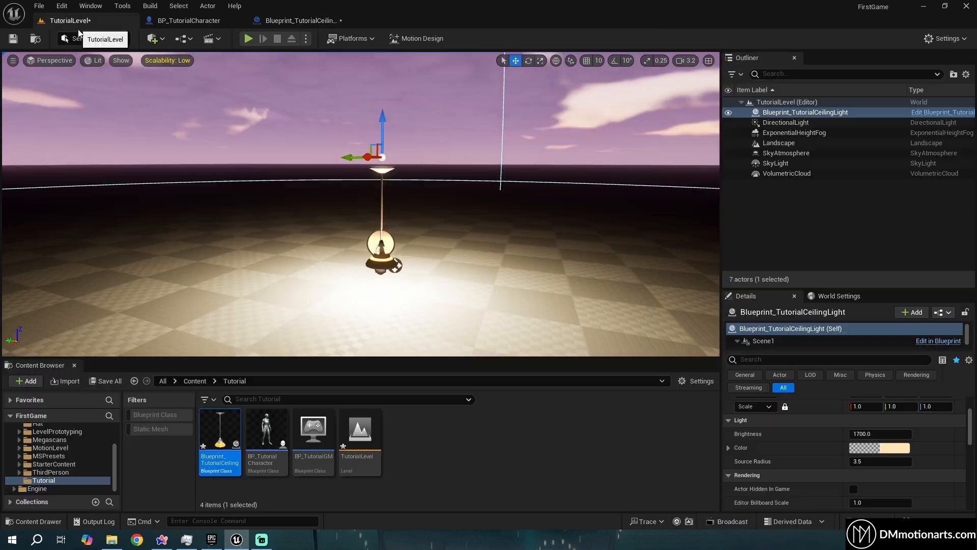
{"action": "left_click", "coordinate": [288, 21]}
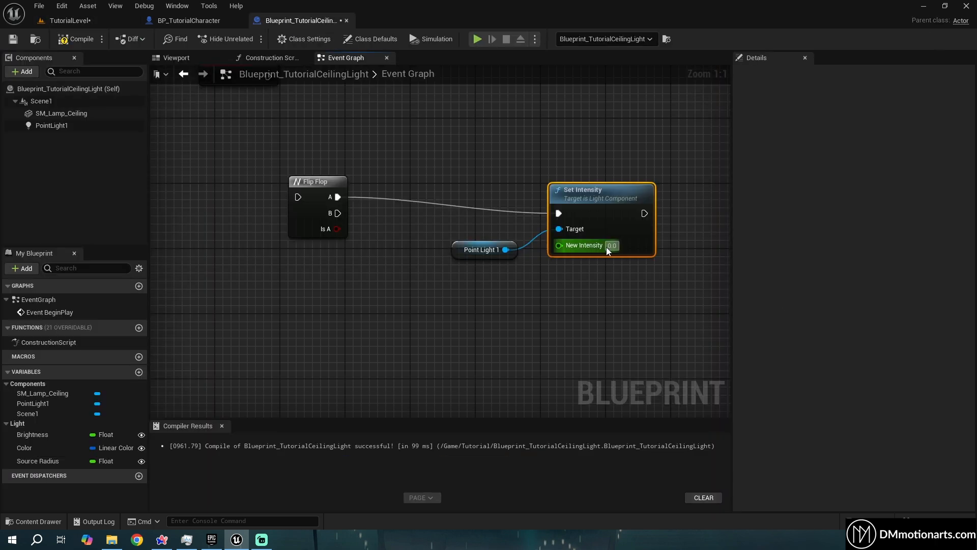
{"action": "left_click", "coordinate": [95, 21]}
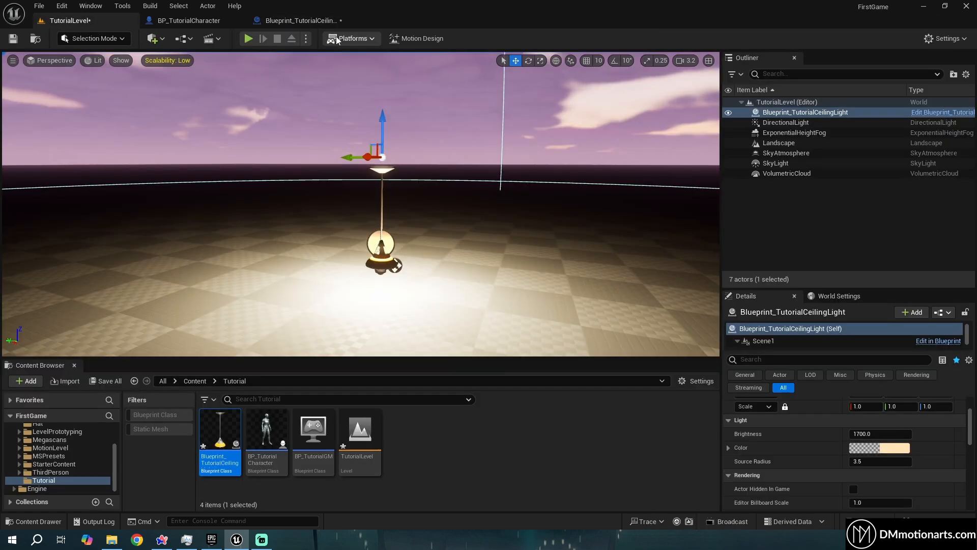
{"action": "left_click", "coordinate": [295, 20]}
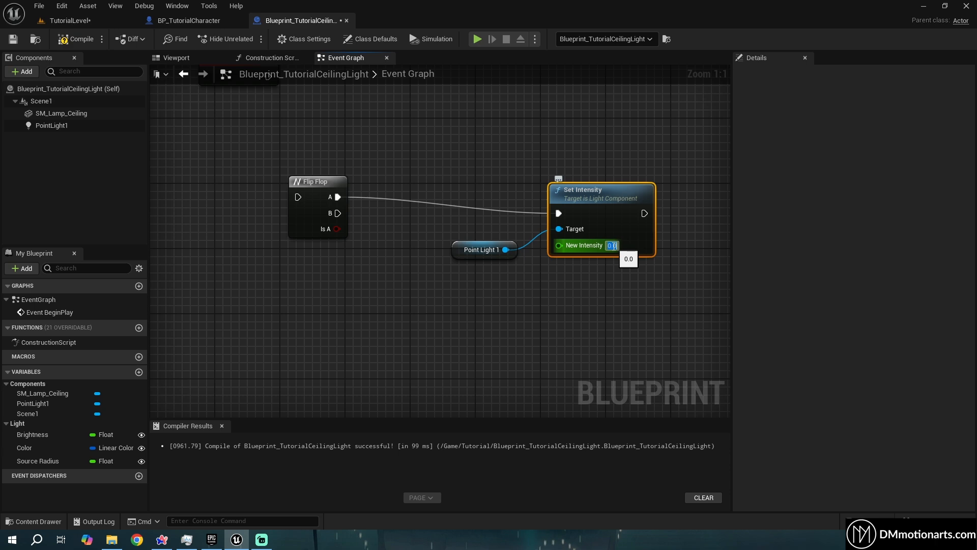
{"action": "left_click", "coordinate": [614, 245]}
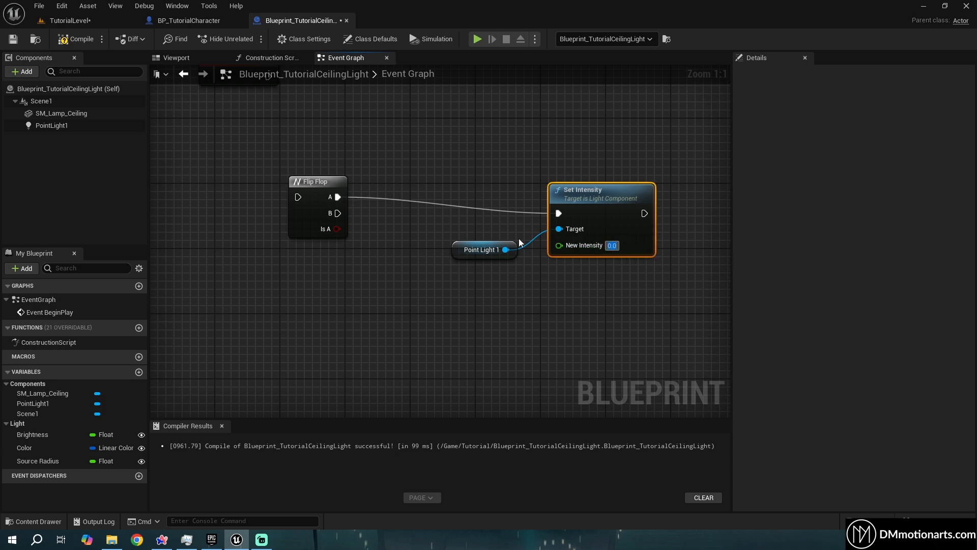
{"action": "left_click", "coordinate": [94, 23]}
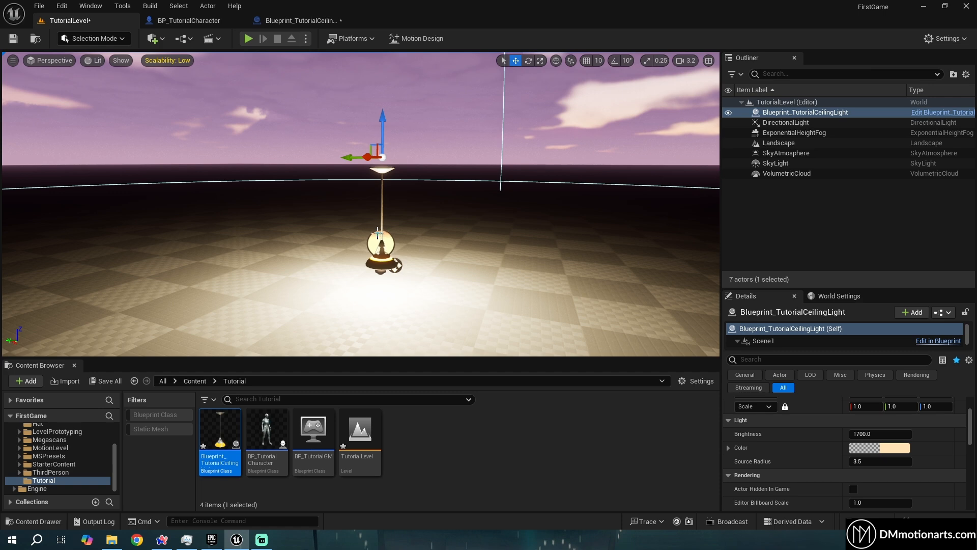
{"action": "left_click", "coordinate": [297, 20]}
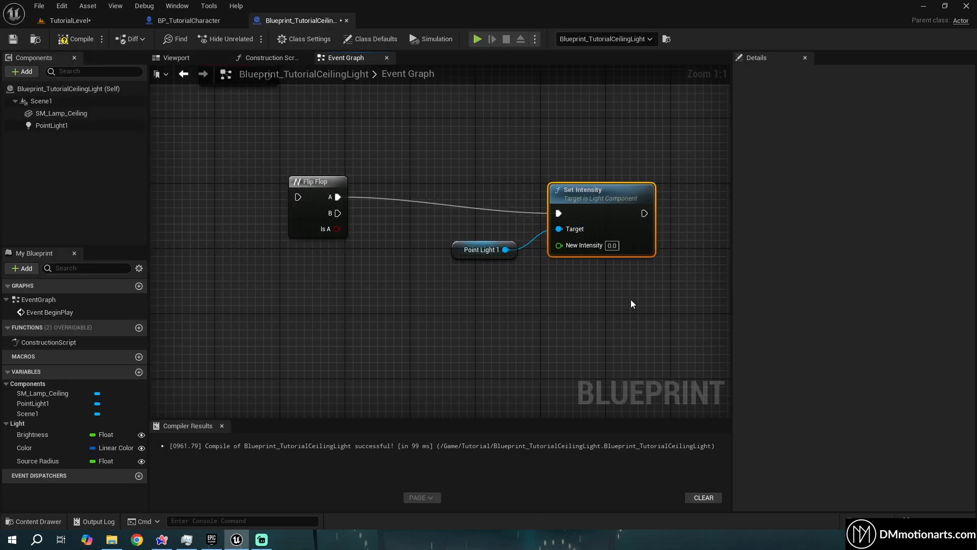
Duplicate the Set Intensity node below the first and connect Flip Flop output B to its execution input.
{"action": "key", "text": "ctrl+c"}
{"action": "key", "text": "ctrl+v"}
{"action": "left_click_drag", "start_coordinate": [337, 213], "coordinate": [558, 311]}
Duplicate the Point Light 1 reference and connect it to the second Set Intensity node's Target.
{"action": "left_click", "coordinate": [478, 250]}
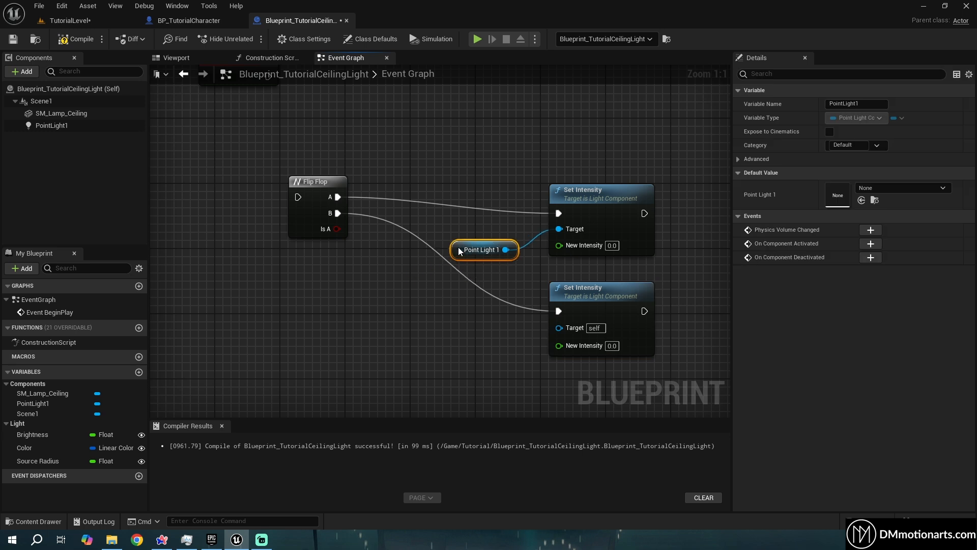
{"action": "key", "text": "ctrl+c"}
{"action": "key", "text": "ctrl+v"}
{"action": "left_click_drag", "start_coordinate": [476, 316], "coordinate": [559, 326]}
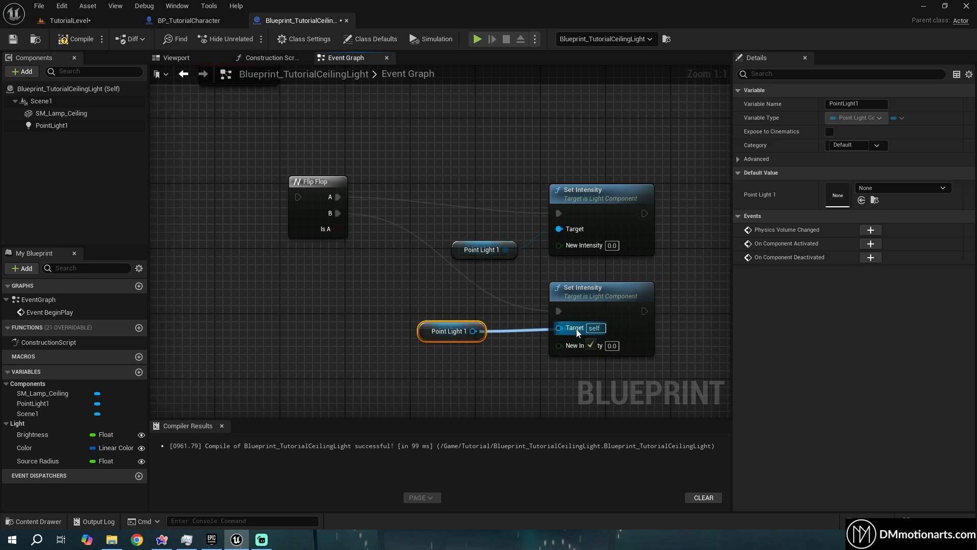
Set the second Set Intensity node's New Intensity to 1700 and compile the blueprint.
{"action": "type", "text": "50"}
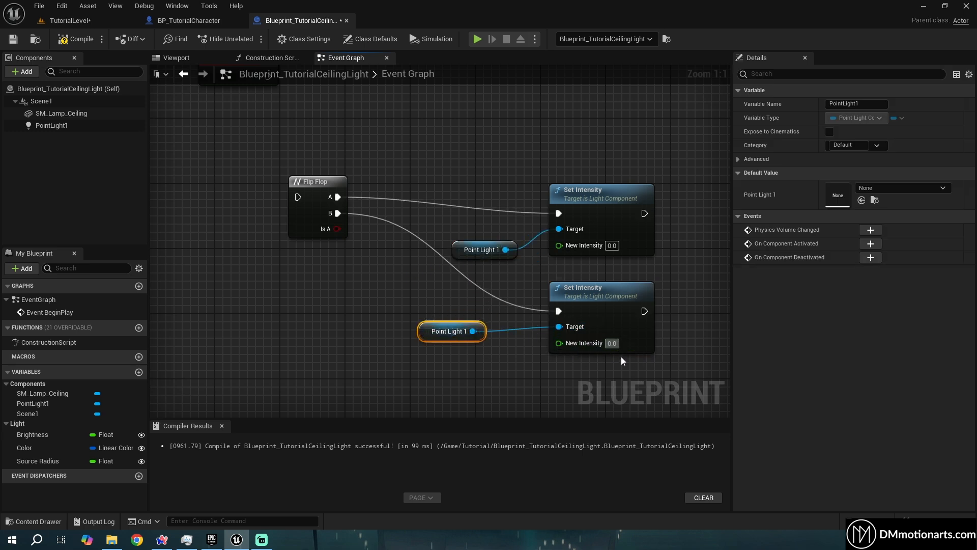
{"action": "type", "text": "1700"}
{"action": "left_click", "coordinate": [634, 366]}
{"action": "left_click", "coordinate": [69, 43]}
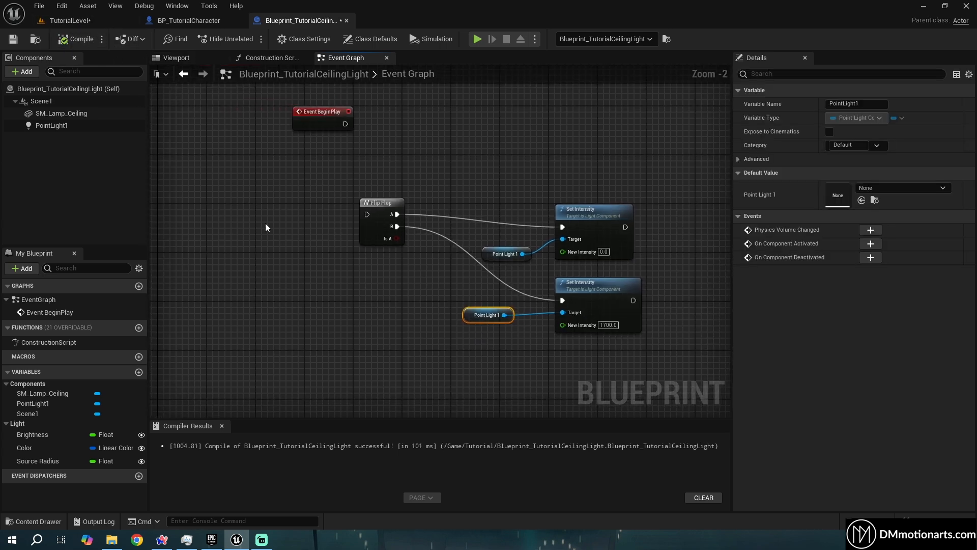
Add a custom event named Switch beside the Flip Flop node and connect it to the Flip Flop's execution input.
{"action": "scroll", "coordinate": [265, 223], "scroll_direction": "up", "scroll_amount": 2}
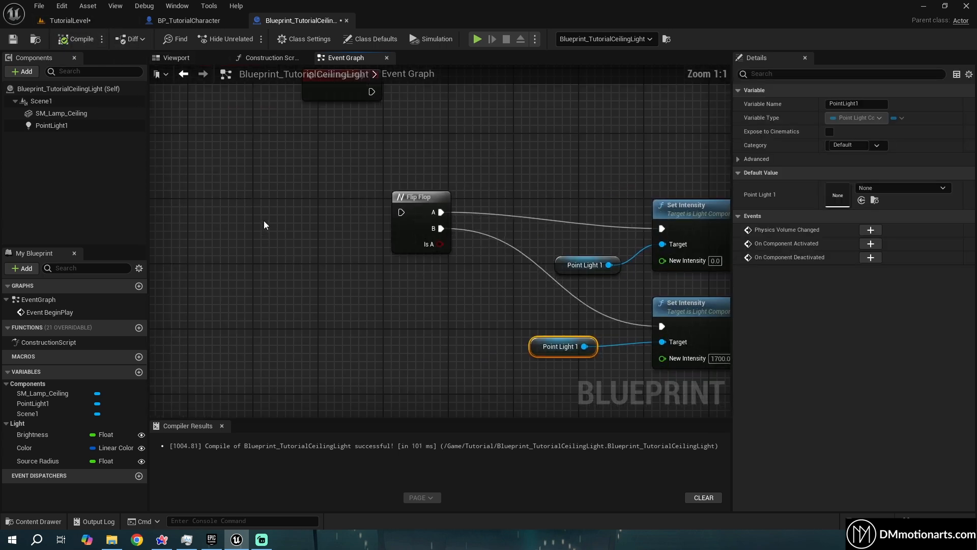
{"action": "right_click", "coordinate": [264, 221]}
{"action": "type", "text": "custom ev"}
{"action": "key", "text": "Return"}
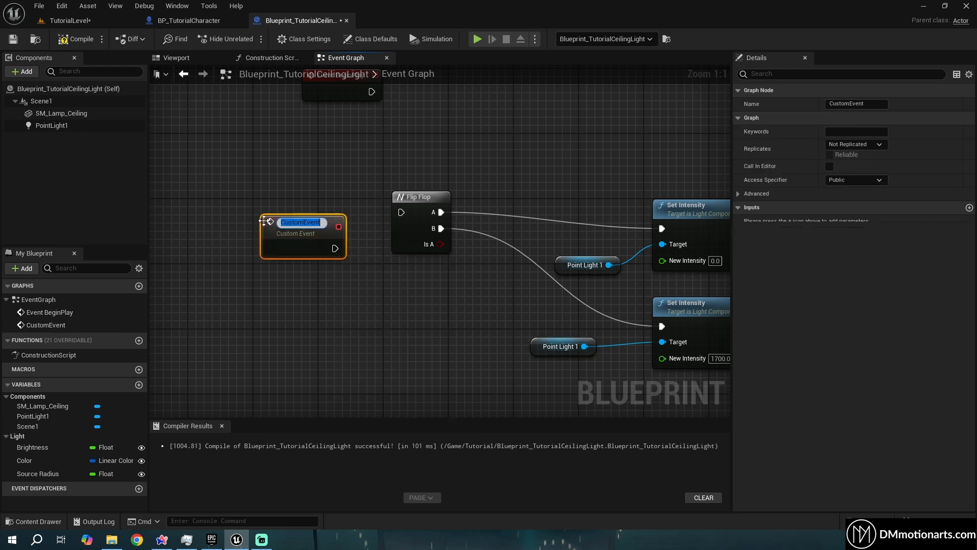
{"action": "type", "text": "Switch"}
{"action": "key", "text": "Return"}
{"action": "left_click_drag", "start_coordinate": [306, 246], "coordinate": [265, 229]}
{"action": "left_click_drag", "start_coordinate": [365, 230], "coordinate": [401, 213]}
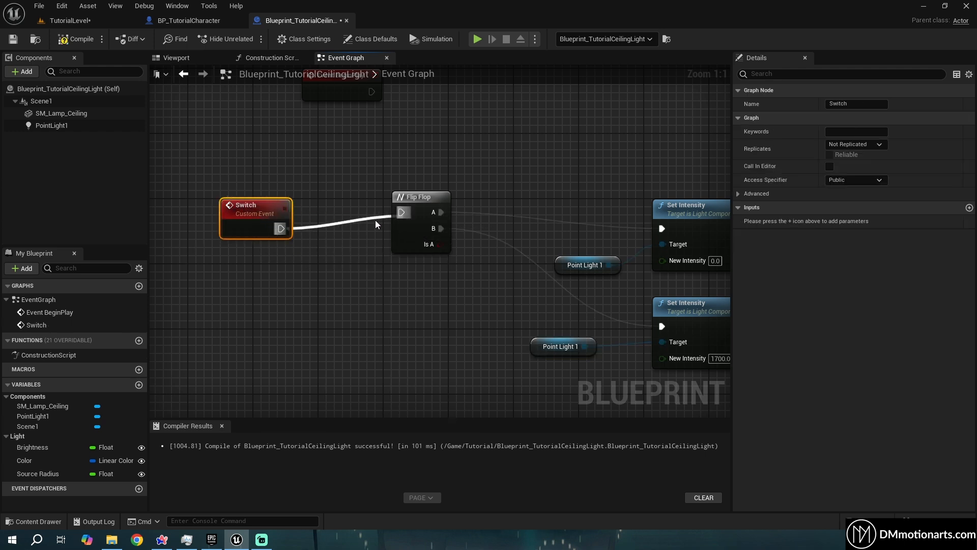
{"action": "left_click_drag", "start_coordinate": [223, 220], "coordinate": [272, 212]}
Connect an Enable Input node to Event BeginPlay and feed a Get Player Controller node into its Player Controller input.
{"action": "right_click_drag", "start_coordinate": [350, 243], "coordinate": [339, 254]}
{"action": "left_click_drag", "start_coordinate": [334, 164], "coordinate": [461, 157]}
{"action": "type", "text": "enable in"}
{"action": "key", "text": "Return"}
{"action": "type", "text": "get player"}
{"action": "left_click_drag", "start_coordinate": [446, 198], "coordinate": [255, 198]}
{"action": "key", "text": "Return"}
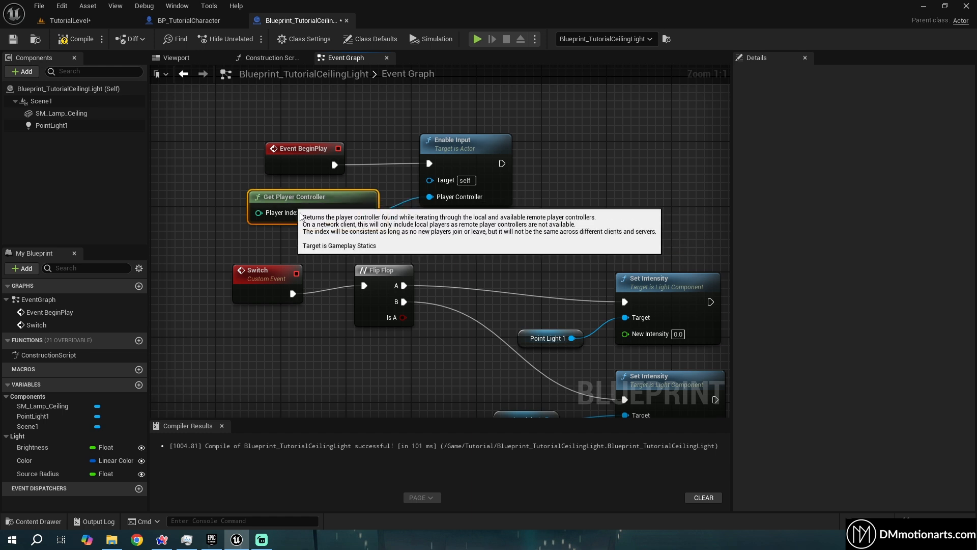
{"action": "left_click", "coordinate": [438, 186]}
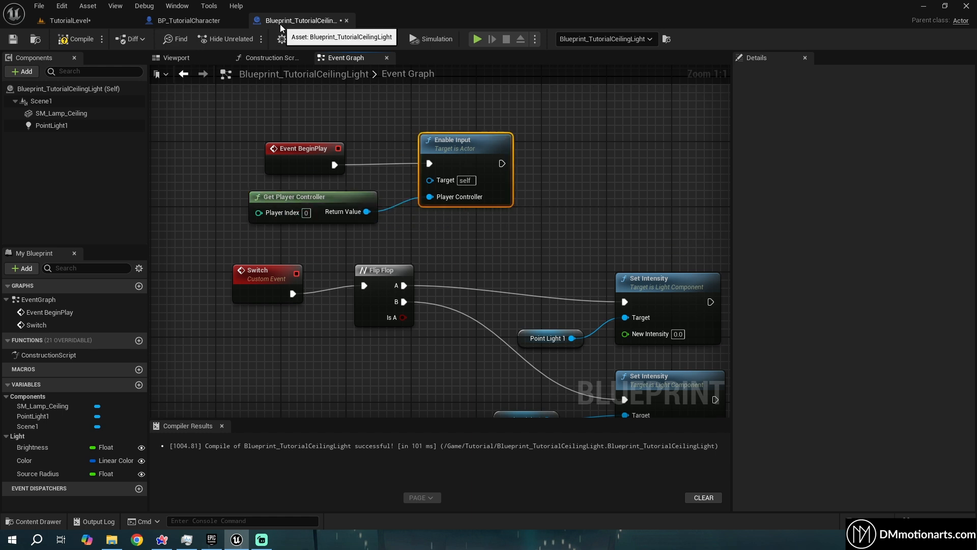
Move the Event BeginPlay, Get Player Controller and Enable Input nodes further above the Switch event.
{"action": "left_click_drag", "start_coordinate": [545, 242], "coordinate": [371, 112]}
{"action": "left_click", "coordinate": [372, 112]}
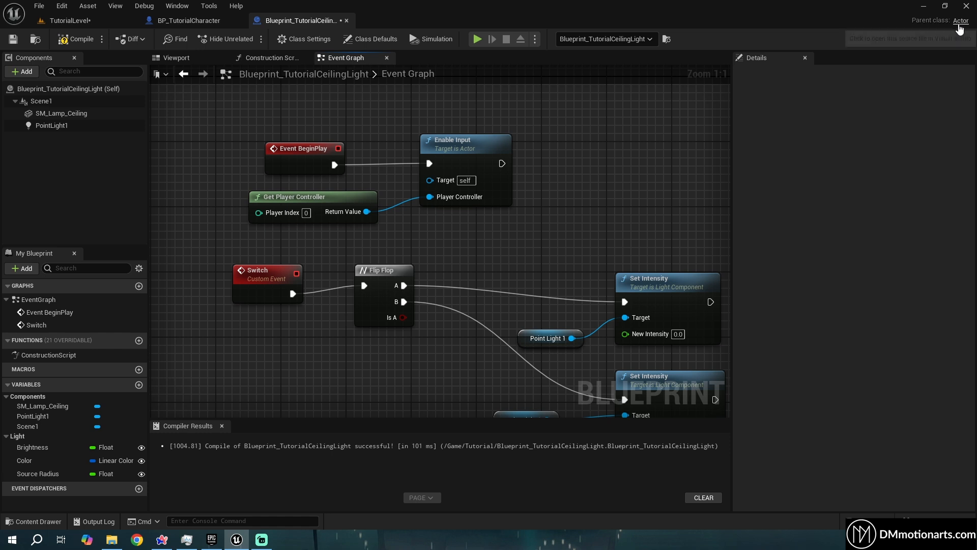
{"action": "left_click_drag", "start_coordinate": [507, 237], "coordinate": [549, 229]}
{"action": "left_click_drag", "start_coordinate": [521, 248], "coordinate": [356, 112]}
{"action": "mouse_move", "coordinate": [233, 112]}
{"action": "left_mouse_down"}
{"action": "mouse_move", "coordinate": [555, 228]}
{"action": "mouse_move", "coordinate": [241, 114]}
{"action": "left_mouse_up"}
Add an F keyboard input event between the Enable Input nodes and the Flip Flop chain.
{"action": "right_click_drag", "start_coordinate": [472, 246], "coordinate": [467, 225]}
{"action": "right_click", "coordinate": [455, 197]}
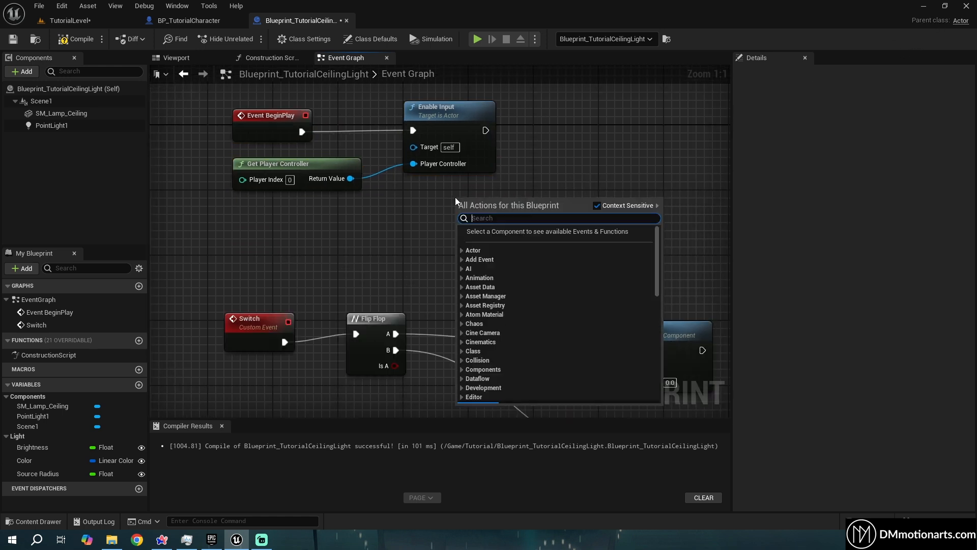
{"action": "type", "text": "f key"}
{"action": "key", "text": "Down"}
{"action": "key", "text": "Down"}
{"action": "key", "text": "Down"}
{"action": "key", "text": "Down"}
{"action": "key", "text": "Return"}
Move the Enable Input group further up and place the F key event directly above the Switch event.
{"action": "right_click_drag", "start_coordinate": [400, 268], "coordinate": [387, 316]}
{"action": "left_click_drag", "start_coordinate": [210, 149], "coordinate": [523, 253]}
{"action": "left_click_drag", "start_coordinate": [431, 174], "coordinate": [426, 57]}
{"action": "left_click_drag", "start_coordinate": [435, 332], "coordinate": [211, 306]}
{"action": "right_click_drag", "start_coordinate": [354, 320], "coordinate": [380, 179]}
Call Switch from the F event's Pressed output and inspect the Flip Flop and Set Intensity nodes it triggers.
{"action": "left_click_drag", "start_coordinate": [272, 174], "coordinate": [353, 175]}
{"action": "type", "text": "swit"}
{"action": "key", "text": "Return"}
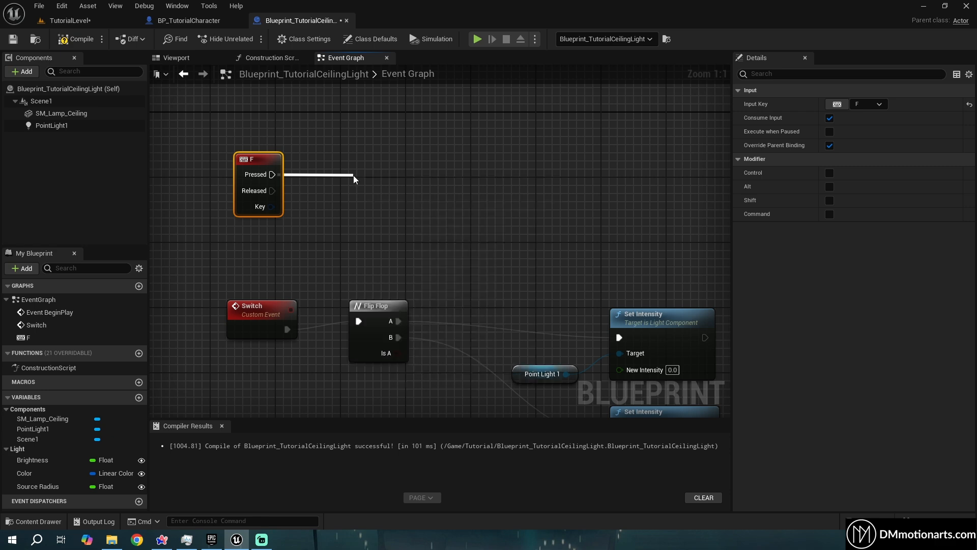
{"action": "left_click_drag", "start_coordinate": [364, 148], "coordinate": [431, 220]}
{"action": "double_click", "coordinate": [414, 182]}
{"action": "right_click_drag", "start_coordinate": [482, 255], "coordinate": [367, 243]}
{"action": "left_click_drag", "start_coordinate": [367, 243], "coordinate": [692, 364]}
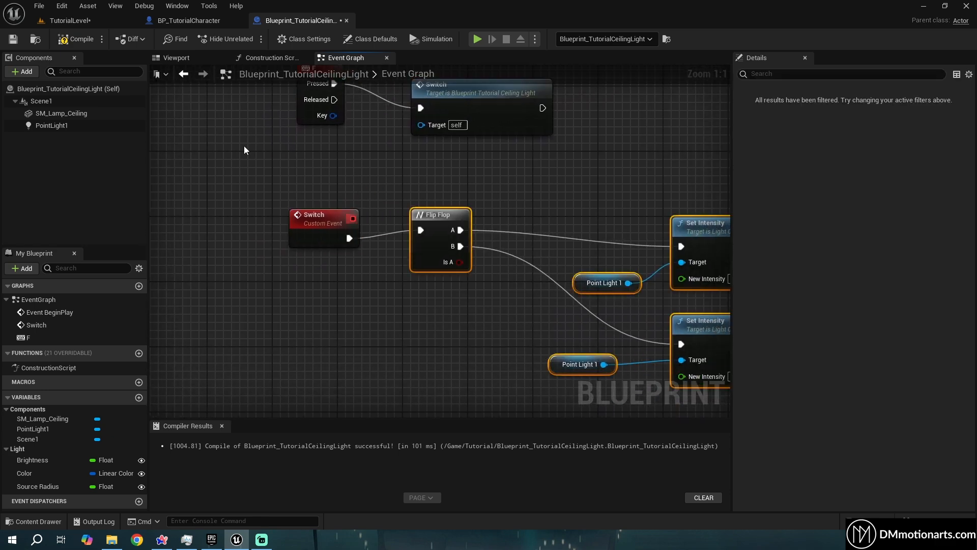
Play TutorialLevel and run the character around the ceiling light to test the F key light toggle.
{"action": "left_click", "coordinate": [70, 20]}
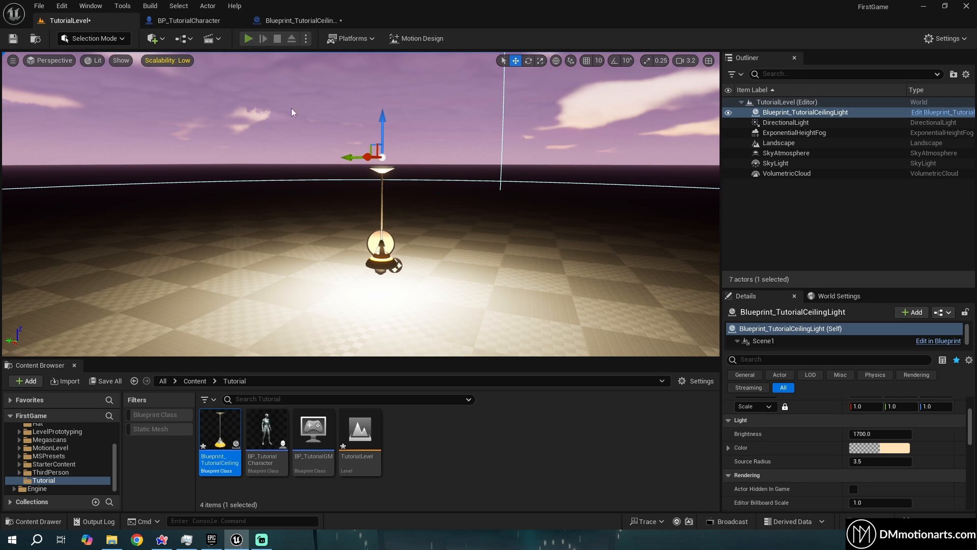
{"action": "left_click", "coordinate": [248, 39]}
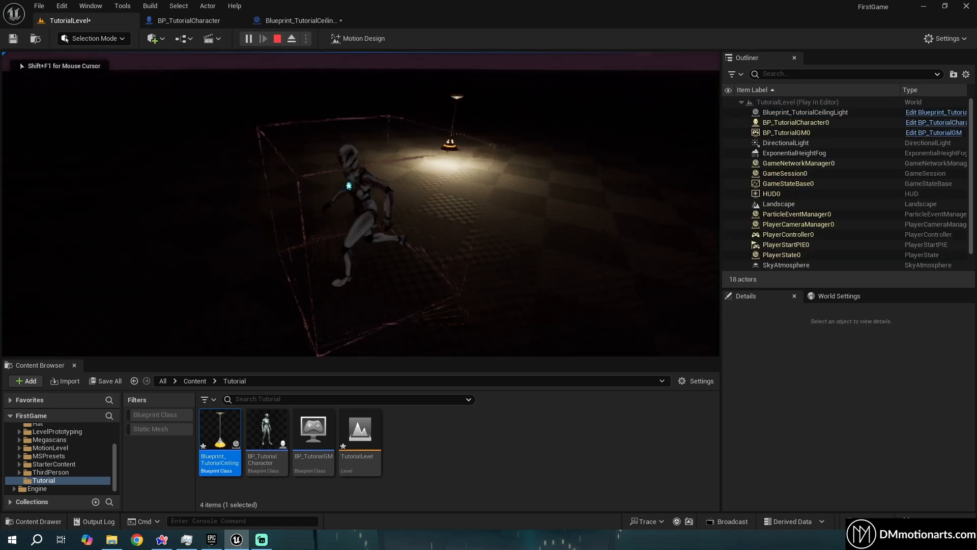
{"action": "key", "text": "s"}
{"action": "key", "text": "e"}
{"action": "key", "text": "w"}
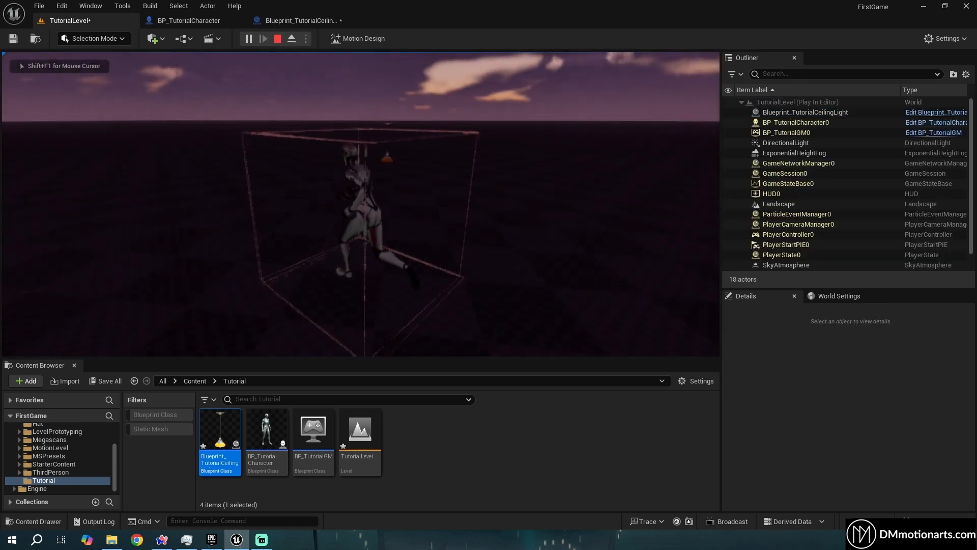
{"action": "key", "text": "s"}
{"action": "key", "text": "w"}
{"action": "key", "text": "s"}
{"action": "key", "text": "w"}
{"action": "key", "text": "s"}
{"action": "key", "text": "w"}
{"action": "key", "text": "s"}
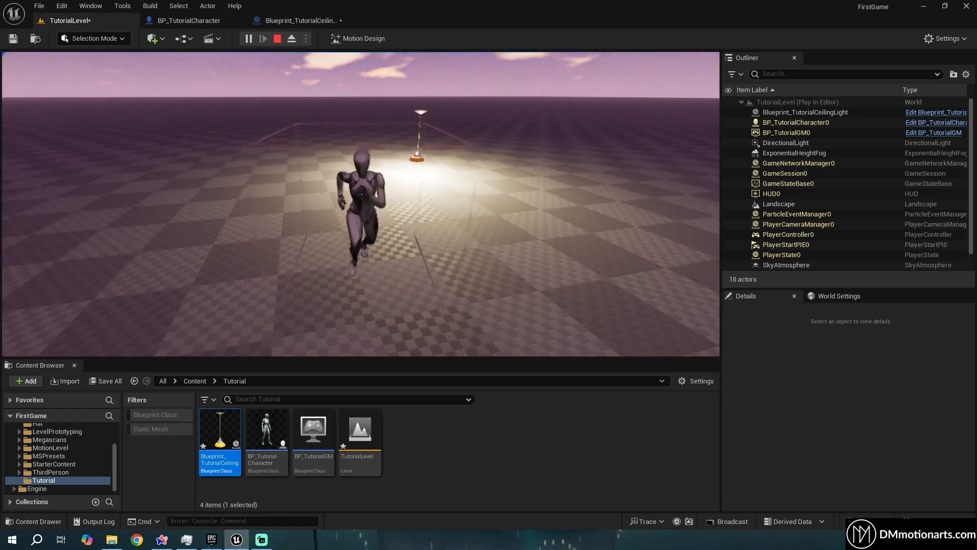
Delete the Switch custom event and the Switch call node in the ceiling light blueprint, then compile and save it.
{"action": "left_click", "coordinate": [268, 192]}
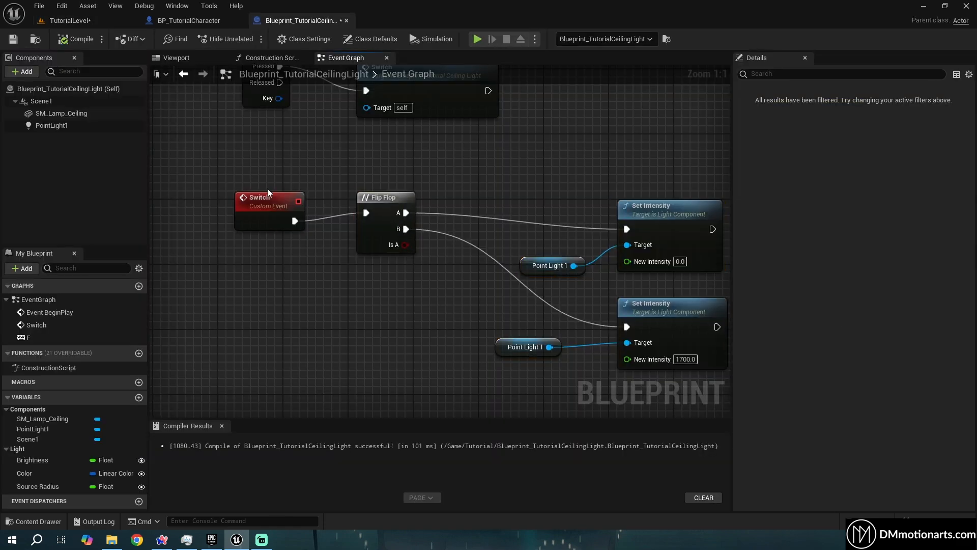
{"action": "key", "text": "Delete"}
{"action": "right_click_drag", "start_coordinate": [331, 145], "coordinate": [326, 228]}
{"action": "left_click_drag", "start_coordinate": [427, 219], "coordinate": [382, 118]}
{"action": "key", "text": "Delete"}
{"action": "left_click", "coordinate": [75, 39]}
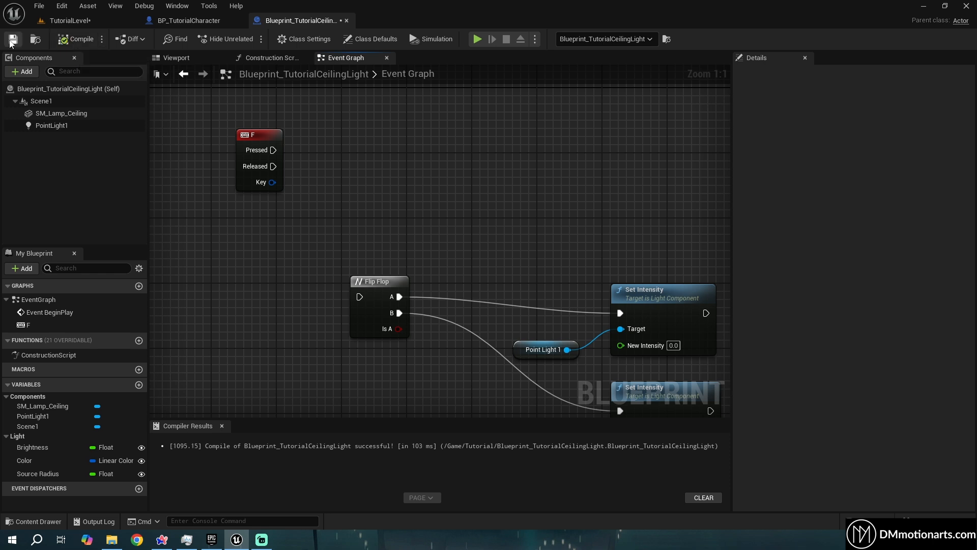
{"action": "left_click", "coordinate": [12, 40]}
In BP_TutorialCharacter, clear the details search filter and add an On Component Begin Overlap event for CollisionBox.
{"action": "left_click", "coordinate": [168, 20]}
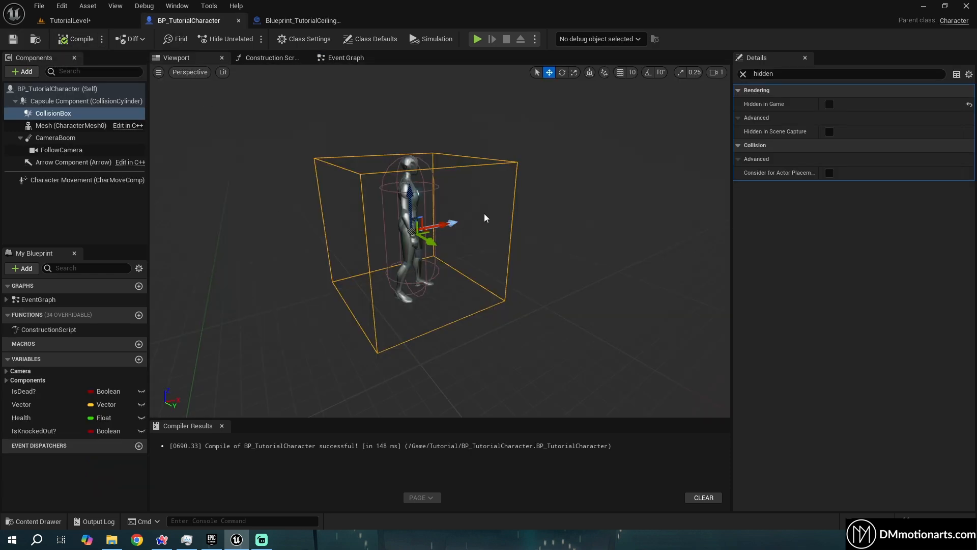
{"action": "right_click_drag", "start_coordinate": [484, 217], "coordinate": [436, 245]}
{"action": "right_click_drag", "start_coordinate": [313, 370], "coordinate": [423, 210]}
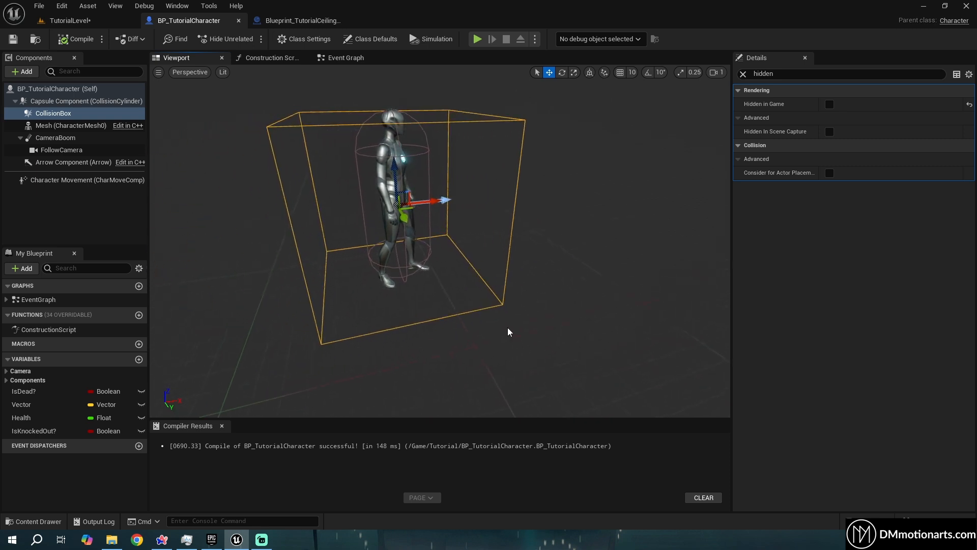
{"action": "left_click", "coordinate": [743, 73]}
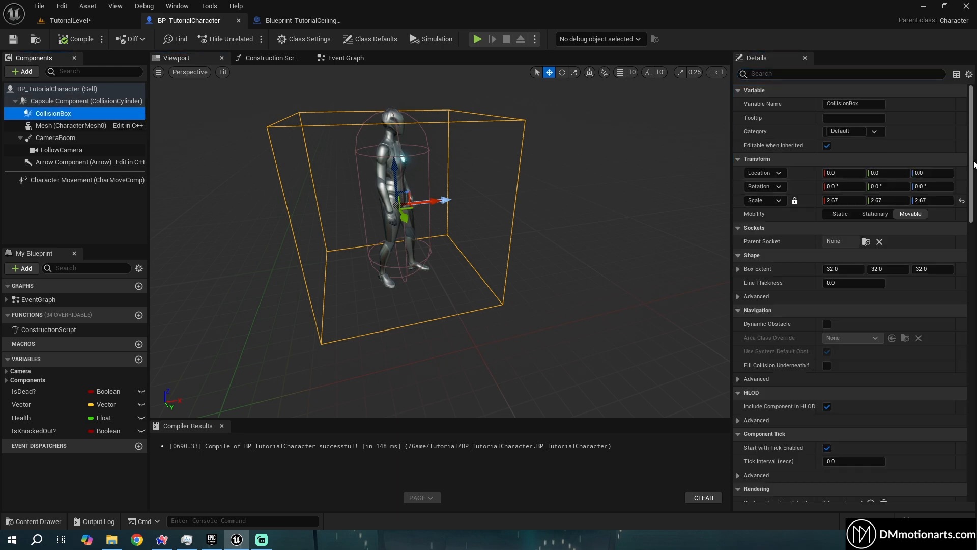
{"action": "scroll", "coordinate": [826, 337], "scroll_direction": "down", "scroll_amount": 15}
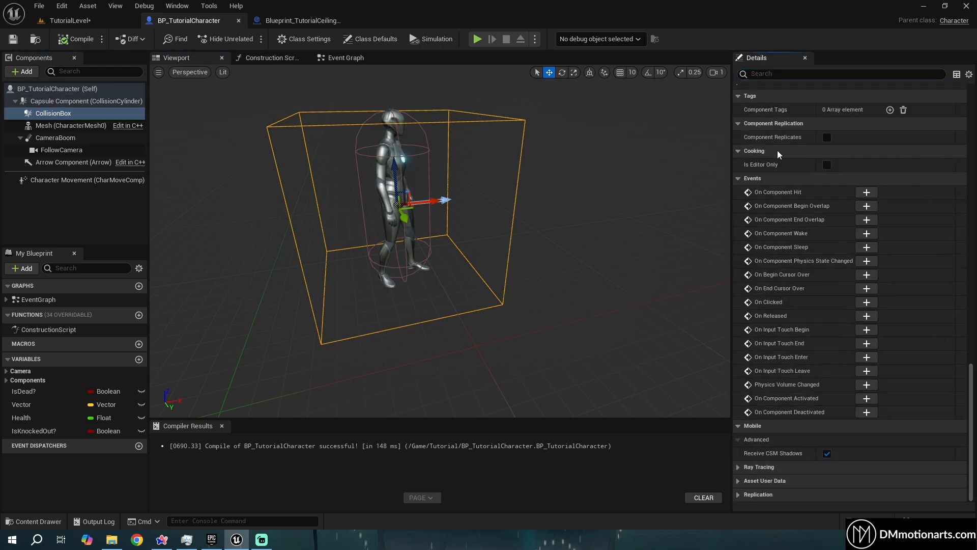
{"action": "left_click", "coordinate": [865, 206]}
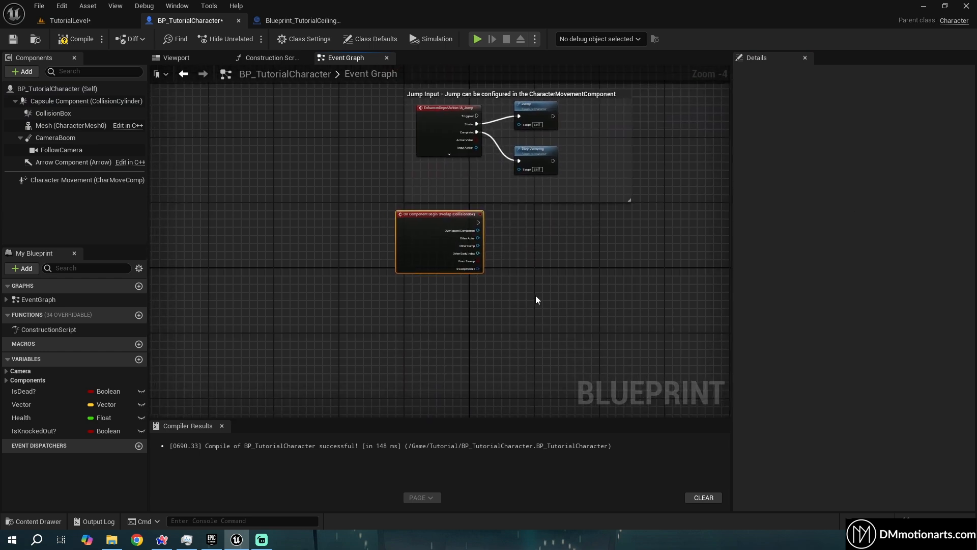
Connect a Print String node to the execution output of CollisionBox's On Component Begin Overlap event.
{"action": "left_click_drag", "start_coordinate": [324, 163], "coordinate": [372, 182]}
{"action": "type", "text": "prin"}
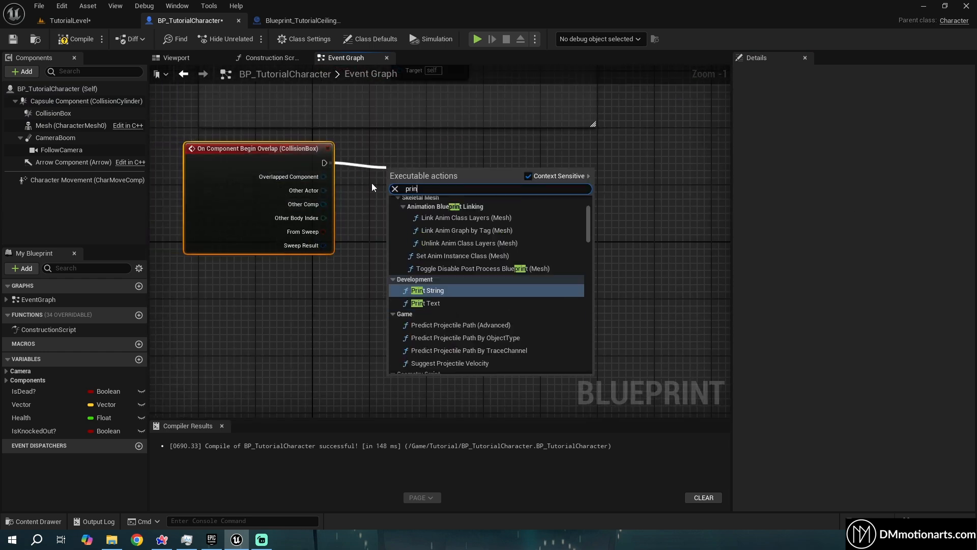
{"action": "type", "text": "t st"}
{"action": "key", "text": "Return"}
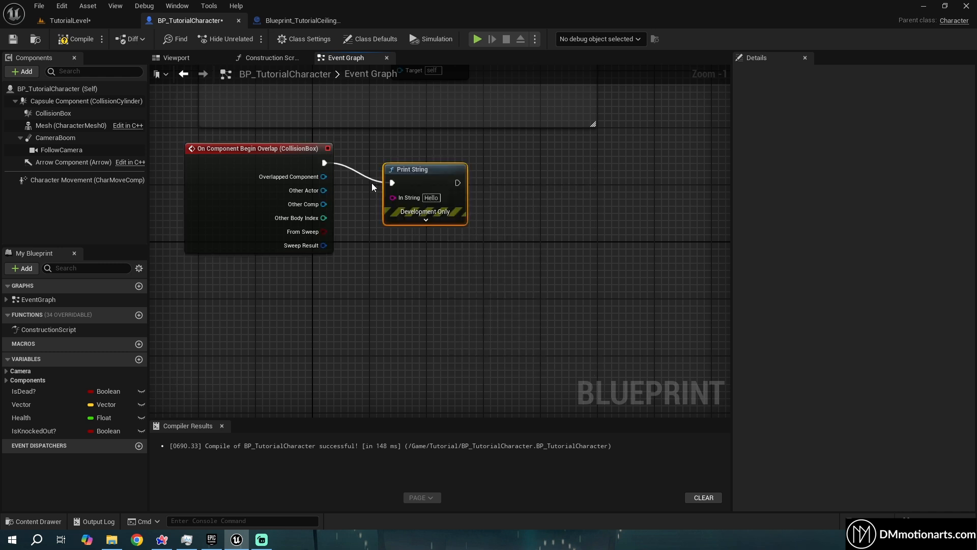
Feed Other Actor through a Get Display Name node into Print String's In String, then compile the character blueprint.
{"action": "left_click_drag", "start_coordinate": [323, 190], "coordinate": [559, 148]}
{"action": "left_click_drag", "start_coordinate": [356, 149], "coordinate": [451, 226]}
{"action": "left_click_drag", "start_coordinate": [489, 234], "coordinate": [368, 182]}
{"action": "left_click", "coordinate": [527, 139]}
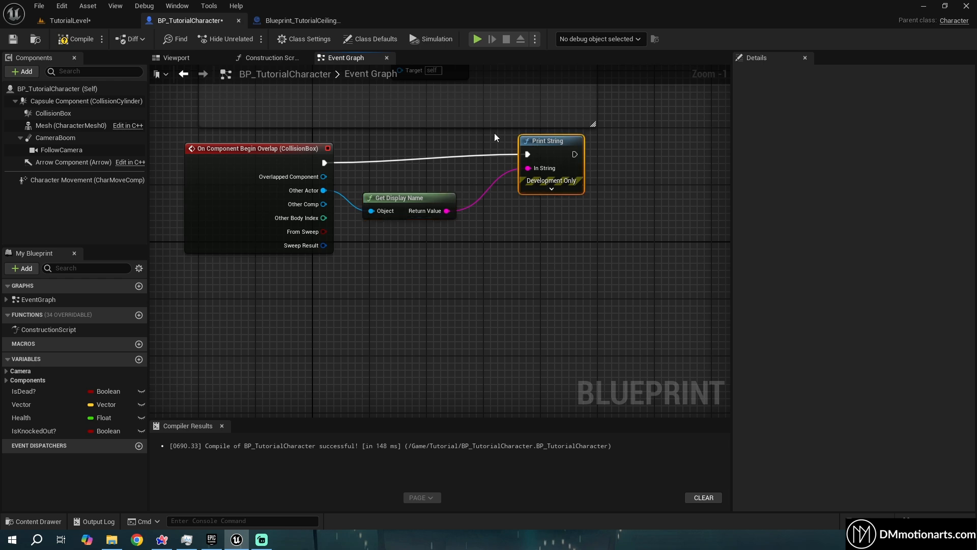
{"action": "left_click", "coordinate": [80, 41]}
Play TutorialLevel and walk the character in and out of the ceiling light to test the overlap printout, then stop playing.
{"action": "left_click", "coordinate": [91, 21]}
{"action": "left_click", "coordinate": [248, 39]}
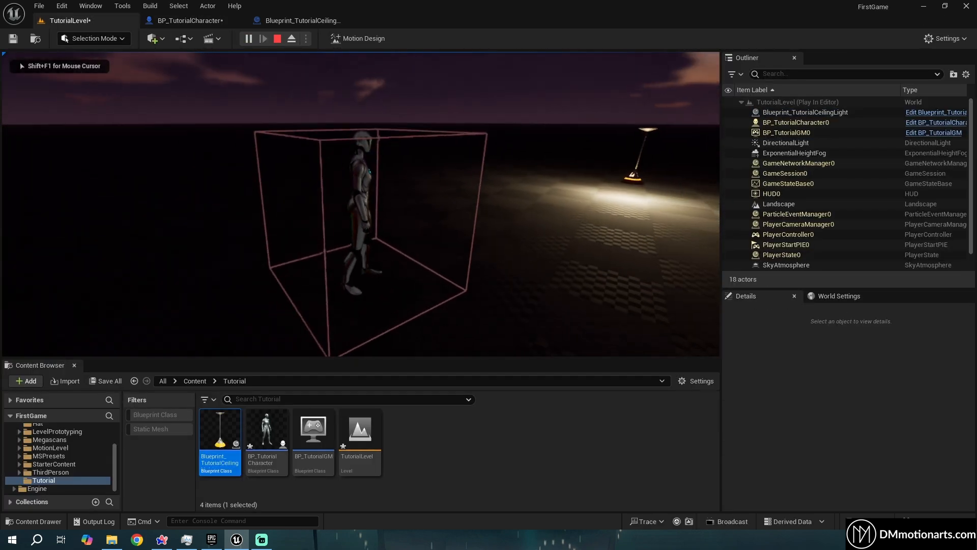
{"action": "key", "text": "w"}
{"action": "key", "text": "s"}
{"action": "key", "text": "w"}
{"action": "key", "text": "s"}
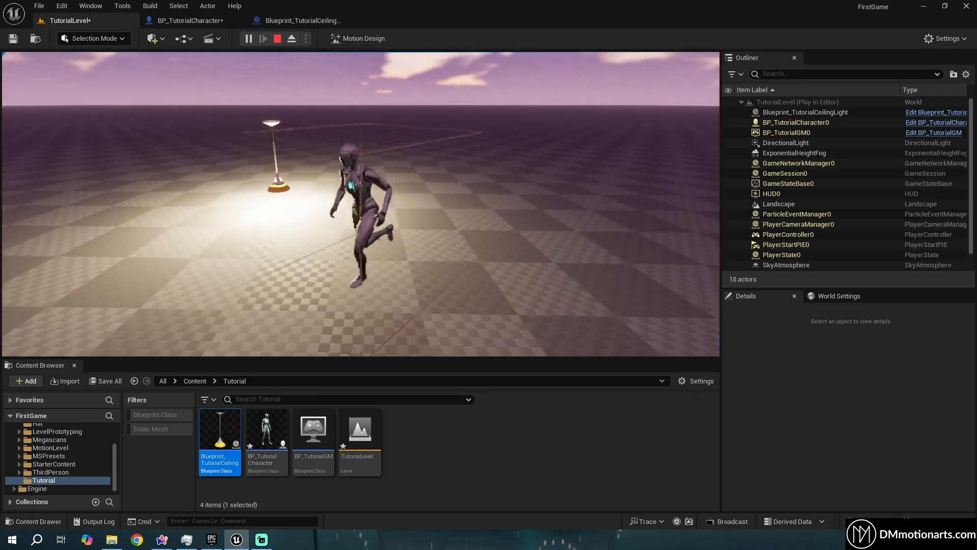
{"action": "key", "text": "w"}
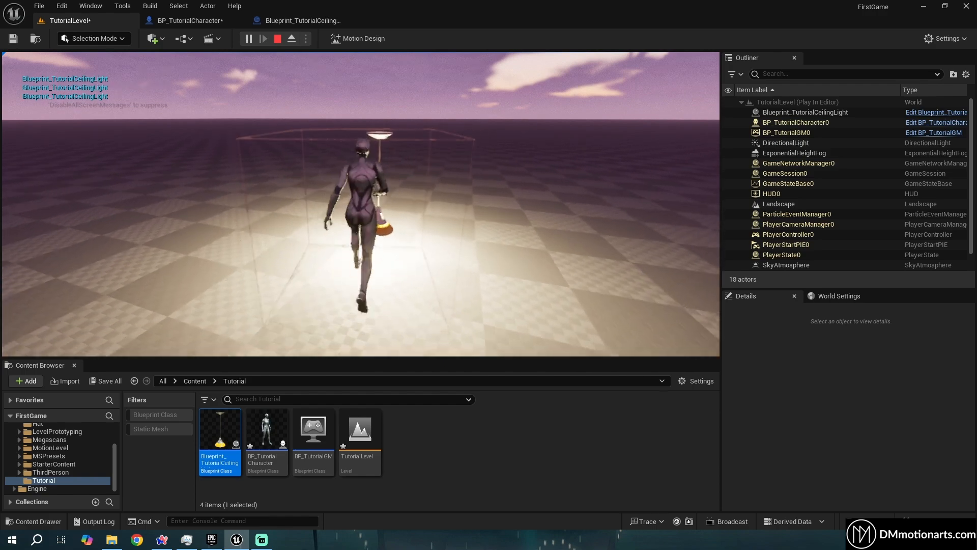
{"action": "key", "text": "Escape"}
Duplicate the ceiling light in the level and place the copy on the floor away from the original.
{"action": "right_click_drag", "start_coordinate": [361, 203], "coordinate": [359, 191]}
{"action": "key", "text": "s"}
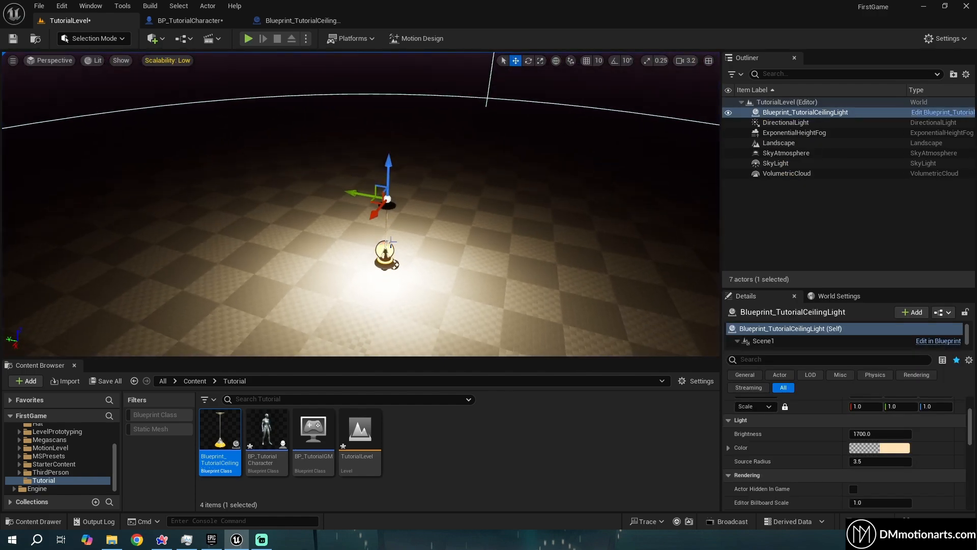
{"action": "left_click", "coordinate": [801, 113]}
{"action": "left_click_drag", "start_coordinate": [377, 185], "coordinate": [636, 232], "text": "alt"}
Play the level and walk the character into each ceiling light to compare the printed actor names, then stop playing.
{"action": "key", "text": "alt+p"}
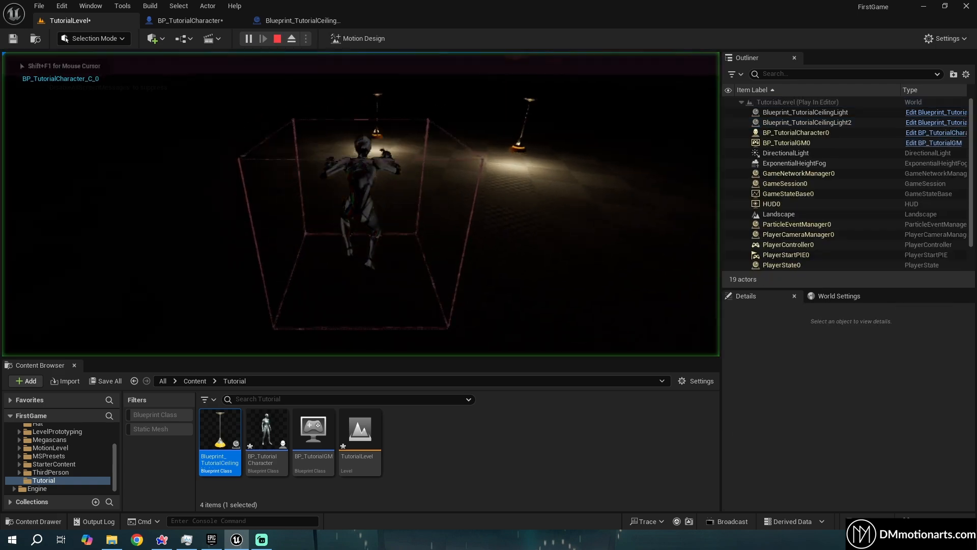
{"action": "key", "text": "w"}
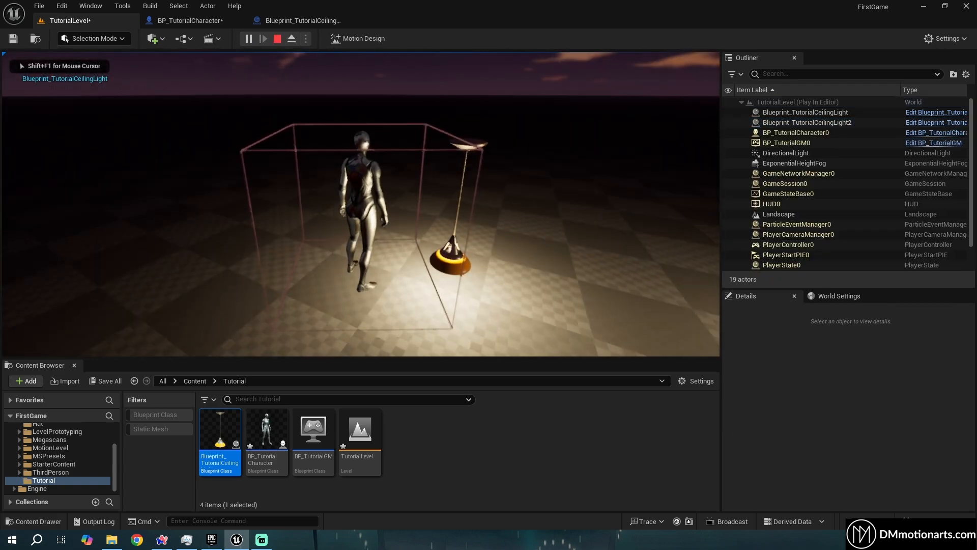
{"action": "key", "text": "d"}
{"action": "key", "text": "w"}
{"action": "key", "text": "d"}
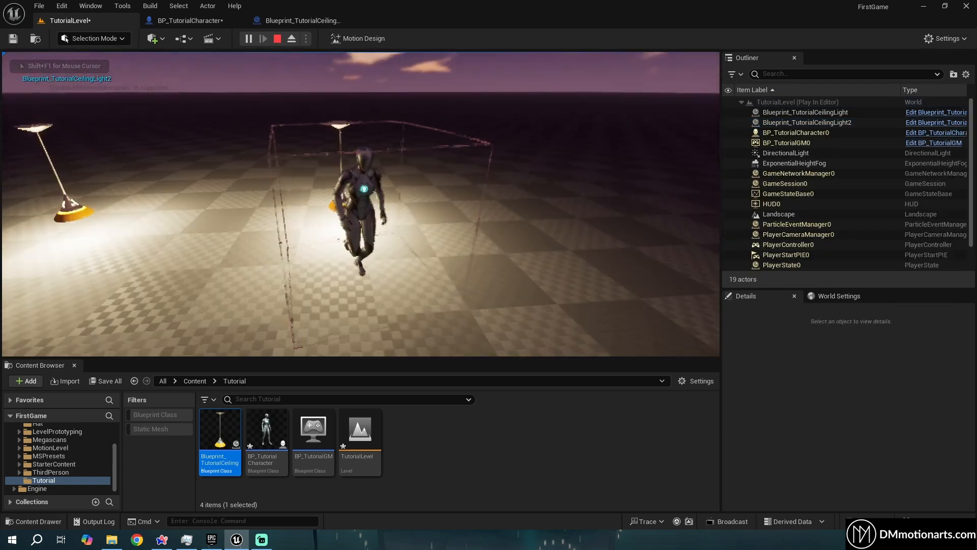
{"action": "key", "text": "w"}
{"action": "key", "text": "d"}
{"action": "key", "text": "s"}
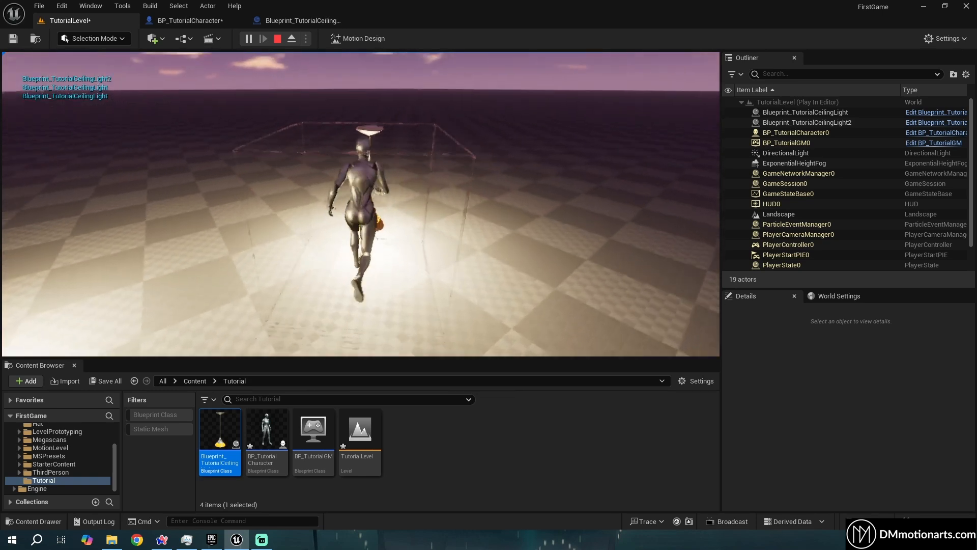
{"action": "key", "text": "Escape"}
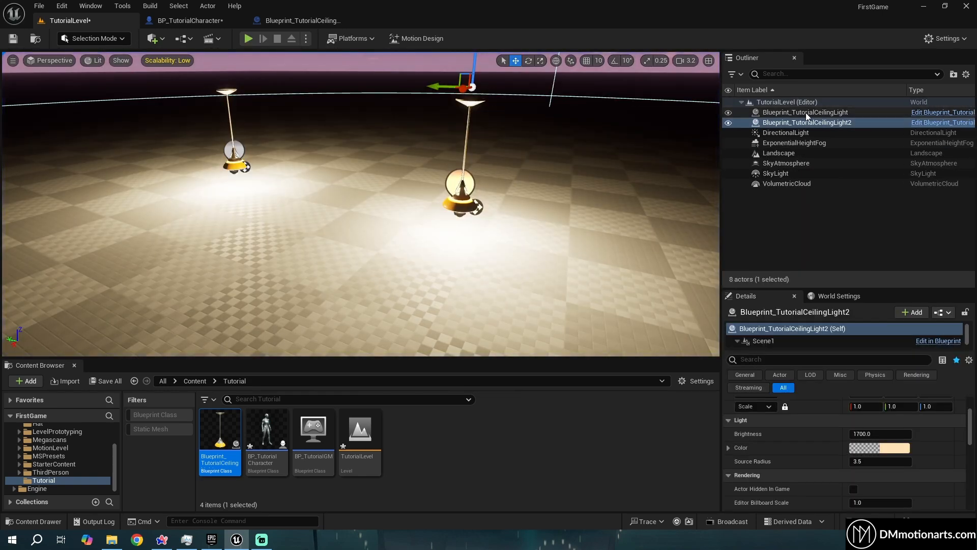
Delete the duplicated ceiling light Blueprint_TutorialCeilingLight2 from the level.
{"action": "key", "text": "Delete"}
{"action": "right_click_drag", "start_coordinate": [381, 148], "coordinate": [391, 151]}
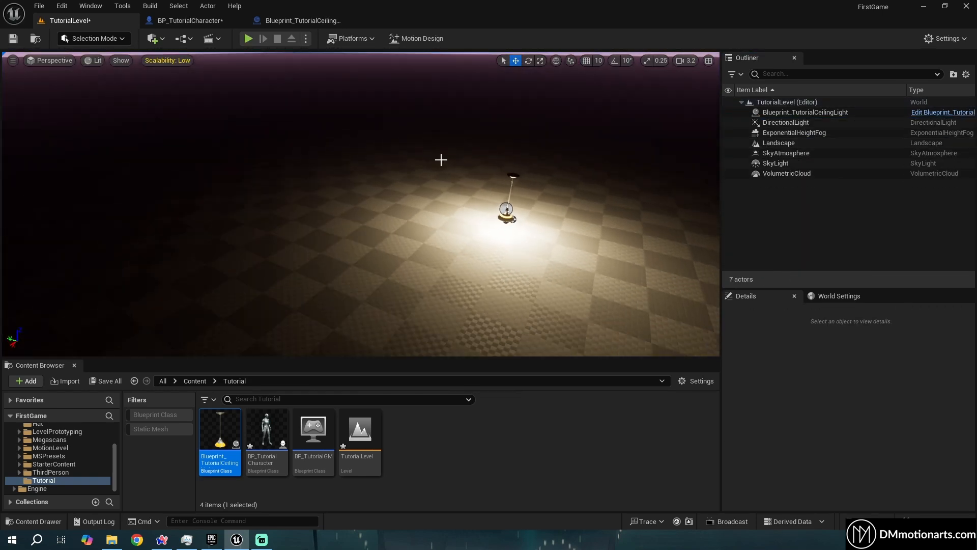
{"action": "right_click_drag", "start_coordinate": [539, 199], "coordinate": [535, 182]}
{"action": "key", "text": "w"}
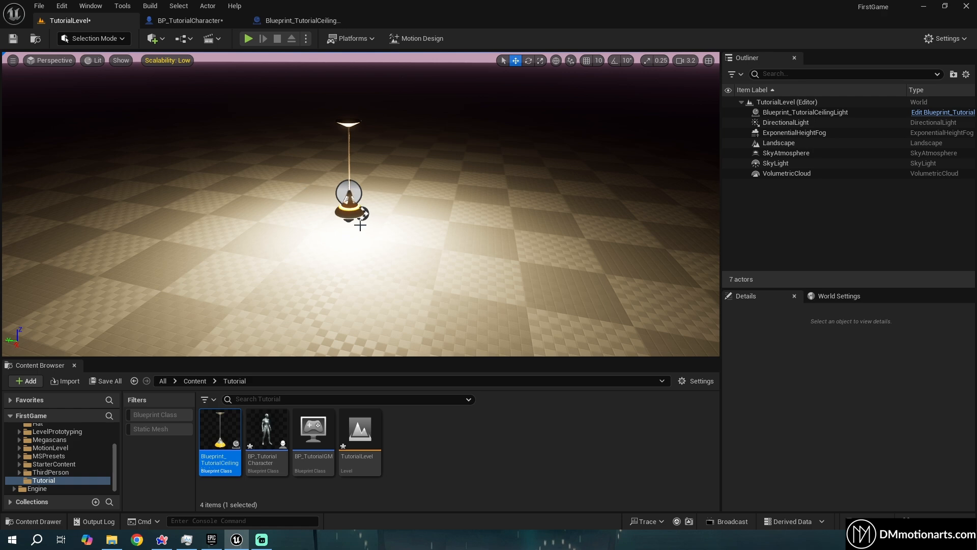
{"action": "left_click", "coordinate": [149, 24]}
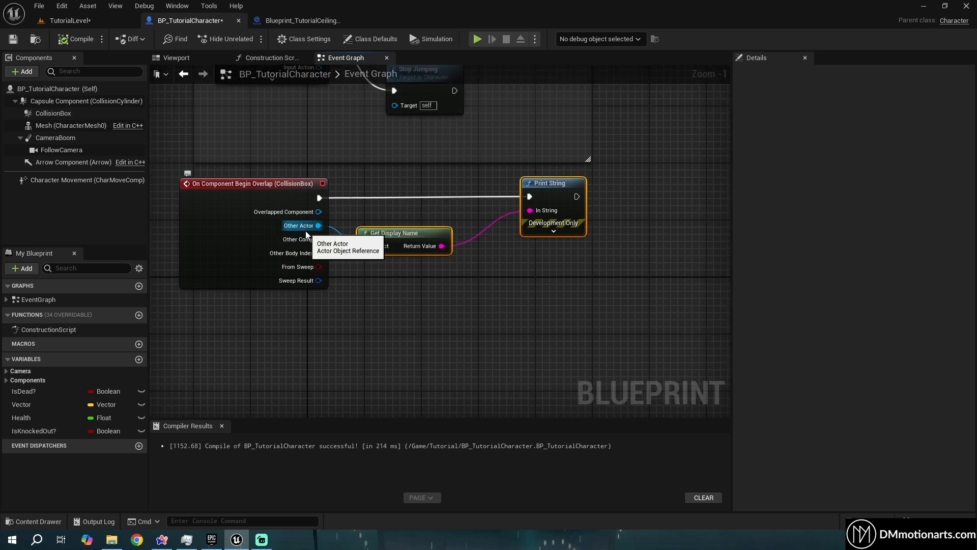
{"action": "left_click_drag", "start_coordinate": [449, 300], "coordinate": [357, 220]}
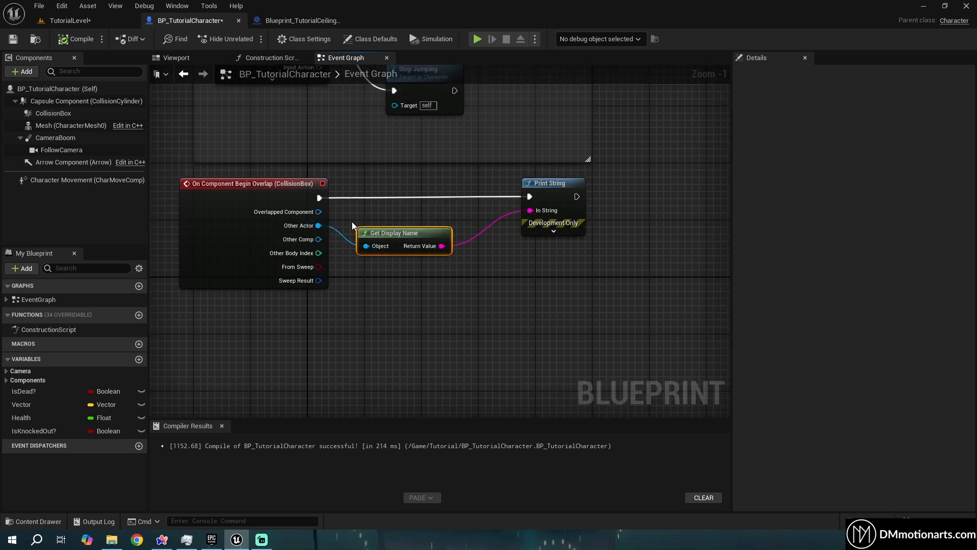
{"action": "left_click_drag", "start_coordinate": [455, 267], "coordinate": [319, 225]}
{"action": "left_click", "coordinate": [303, 20]}
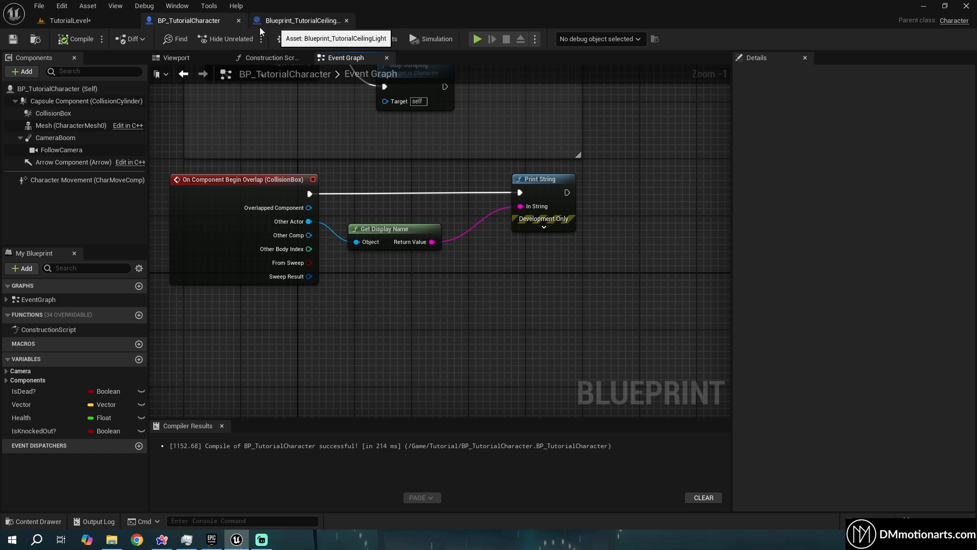
Create a folder named Interface inside the Tutorial content folder of TutorialLevel's project and open it.
{"action": "left_click", "coordinate": [64, 21]}
{"action": "right_click", "coordinate": [484, 457]}
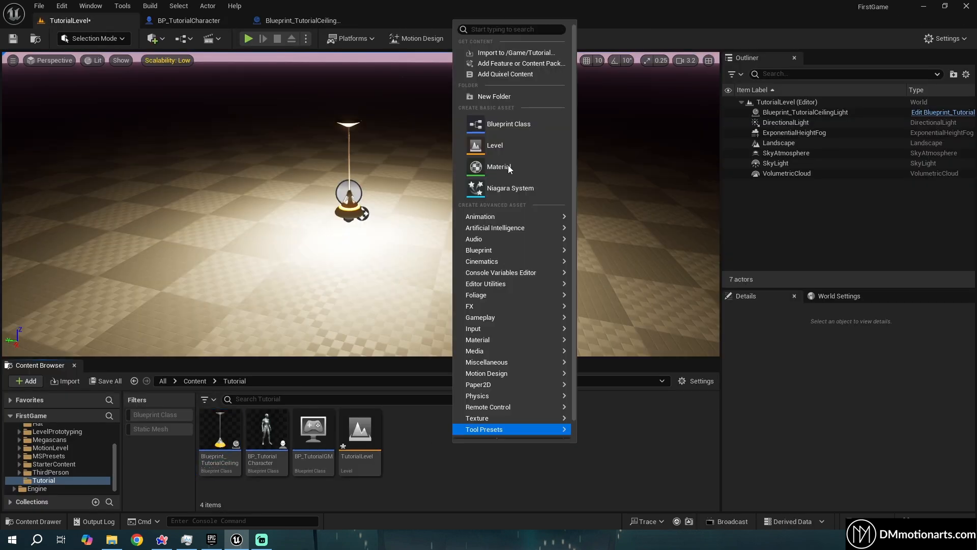
{"action": "left_click", "coordinate": [485, 99]}
{"action": "type", "text": "Interfa"}
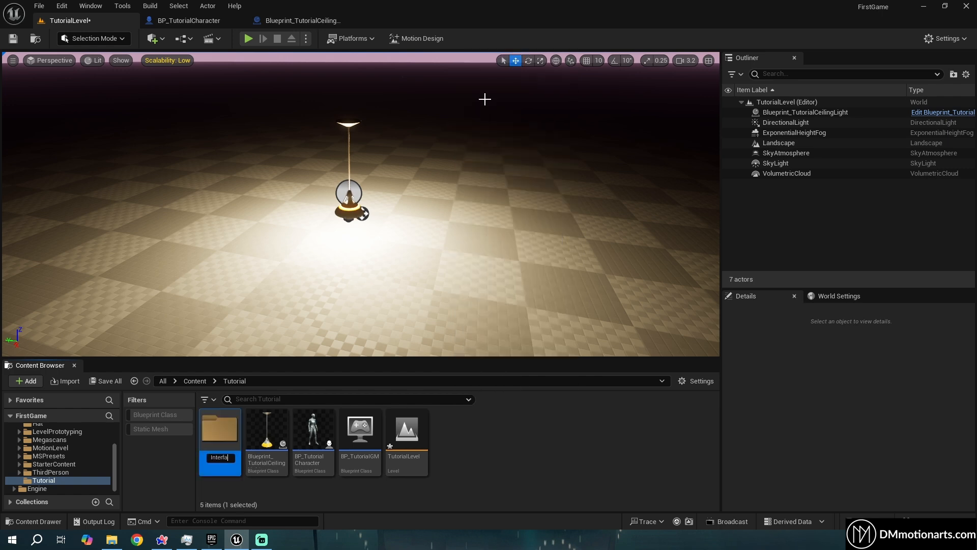
{"action": "type", "text": "ce"}
{"action": "key", "text": "Return"}
{"action": "key", "text": "Return"}
Create a Blueprint Interface asset named BP_interact in the Interface folder and open it.
{"action": "right_click", "coordinate": [381, 460]}
{"action": "mouse_move", "coordinate": [438, 268]}
{"action": "left_click", "coordinate": [579, 321]}
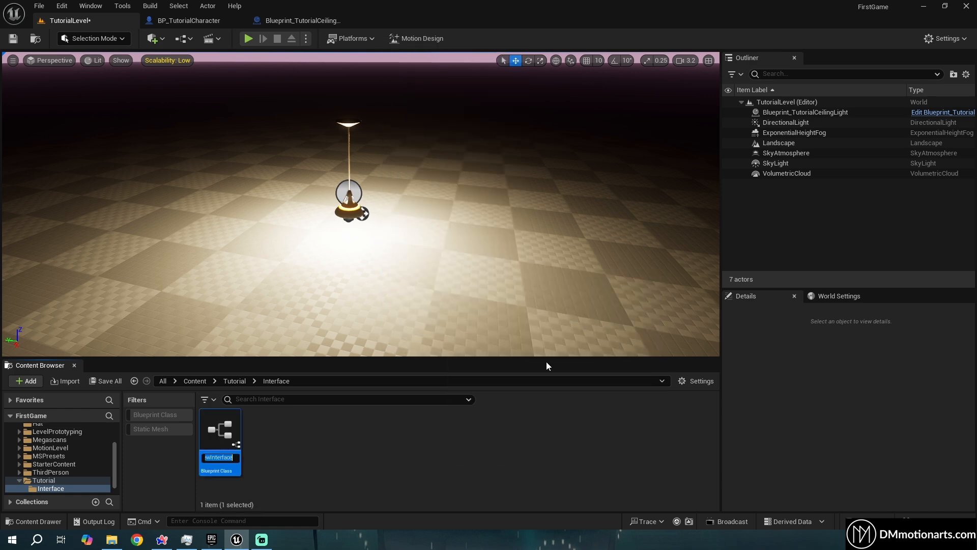
{"action": "type", "text": "BP_interact"}
{"action": "key", "text": "Return"}
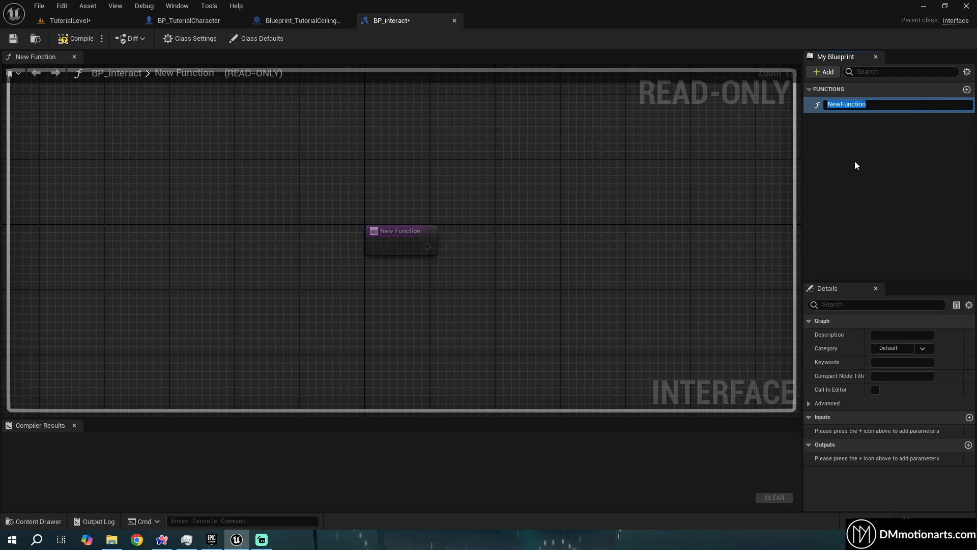
Rename the interface's new function to DoAction and compile BP_interact.
{"action": "key", "text": "Return"}
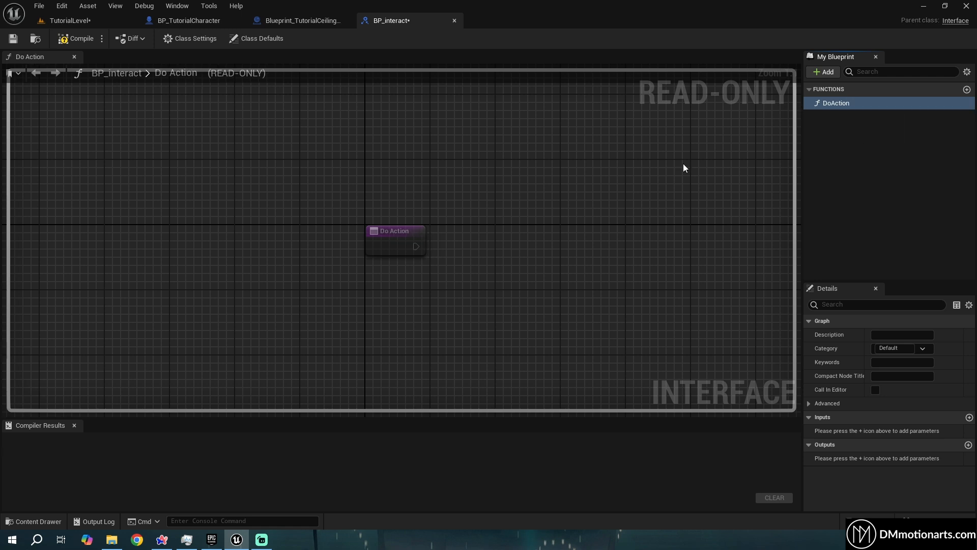
{"action": "left_click", "coordinate": [76, 38]}
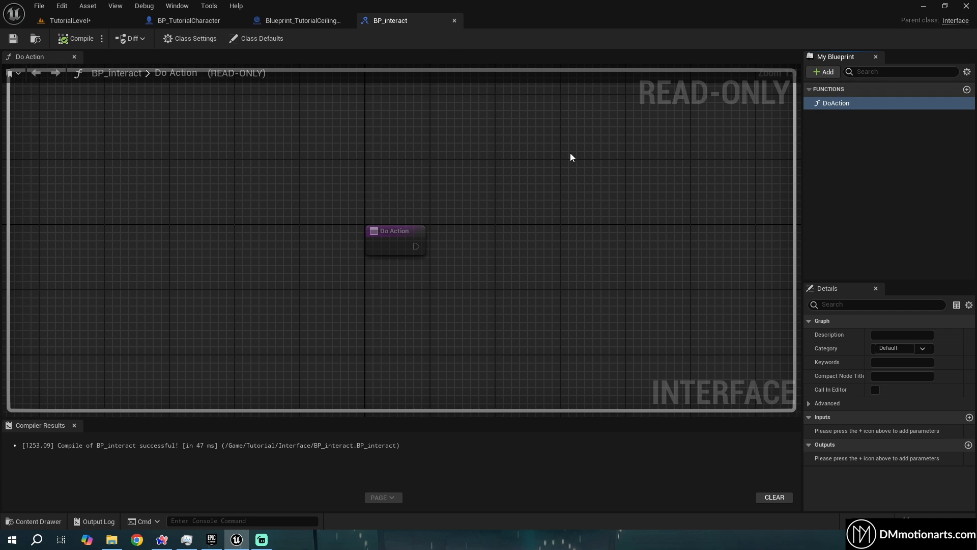
{"action": "left_click", "coordinate": [285, 20]}
{"action": "left_click", "coordinate": [189, 20]}
{"action": "left_click", "coordinate": [401, 21]}
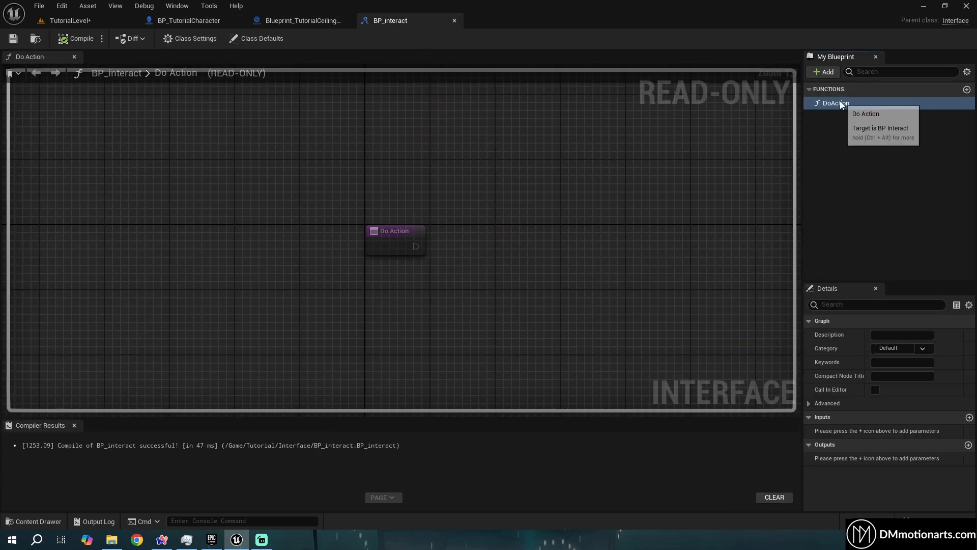
Add the BP_interact interface to the implemented interfaces in Blueprint_TutorialCeilingLight's class settings.
{"action": "left_click", "coordinate": [305, 20]}
{"action": "scroll", "coordinate": [385, 153], "scroll_direction": "down", "scroll_amount": 2}
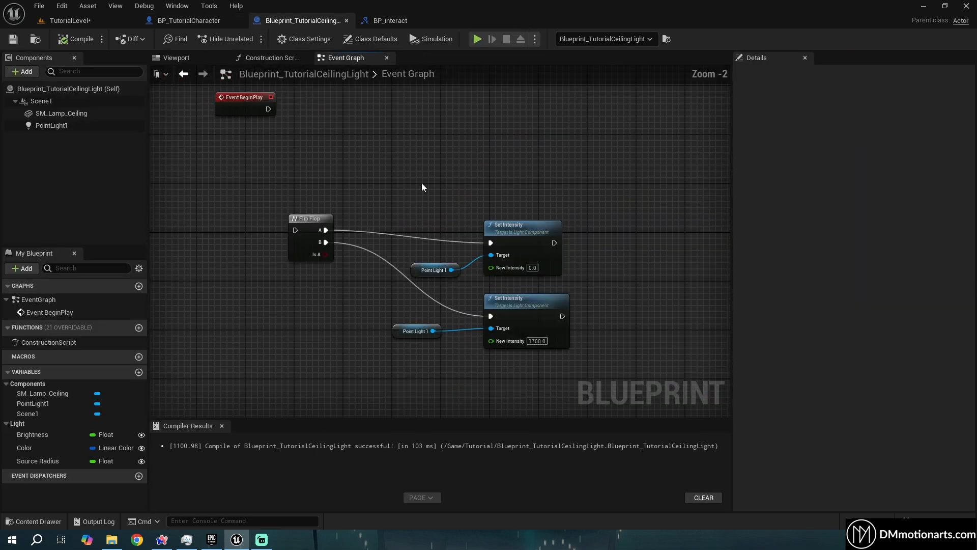
{"action": "scroll", "coordinate": [378, 158], "scroll_direction": "up", "scroll_amount": 2}
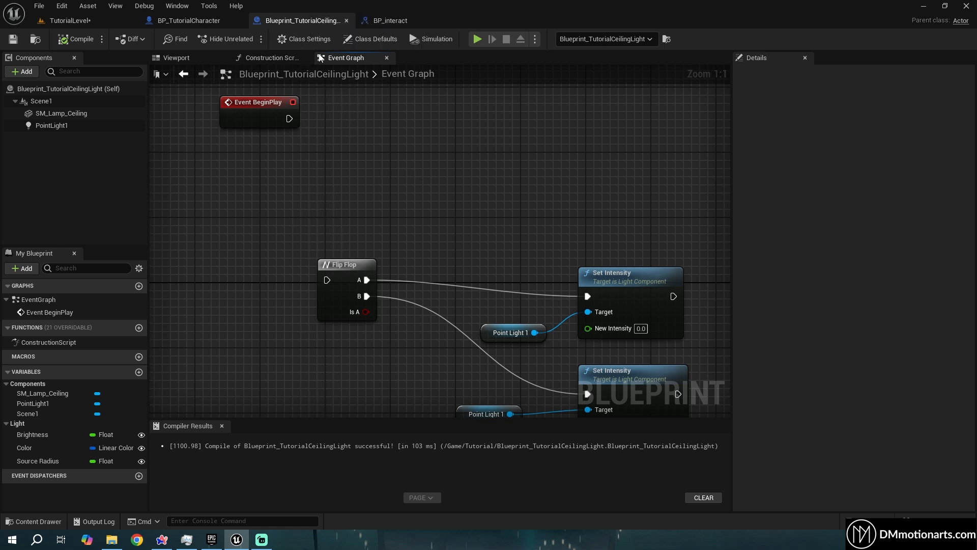
{"action": "left_click", "coordinate": [310, 43]}
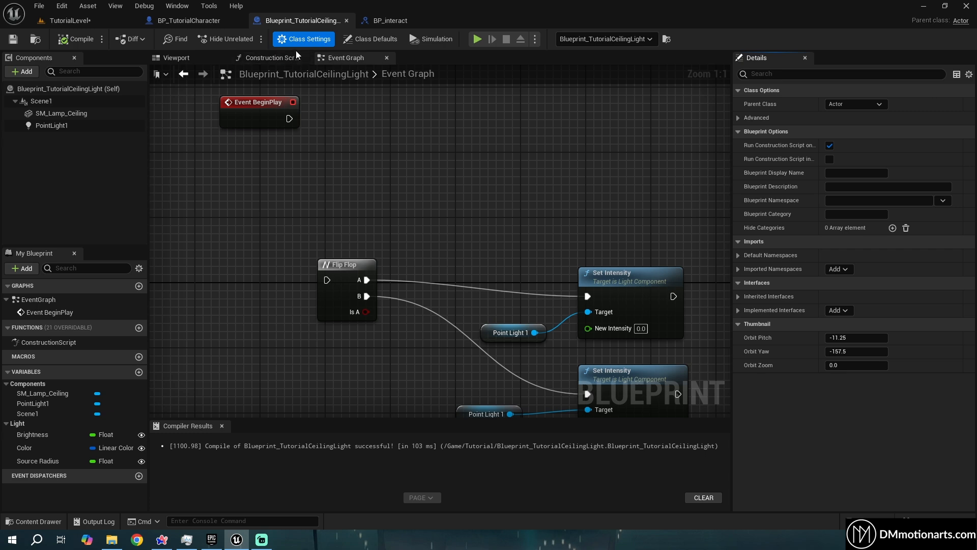
{"action": "left_click", "coordinate": [835, 310]}
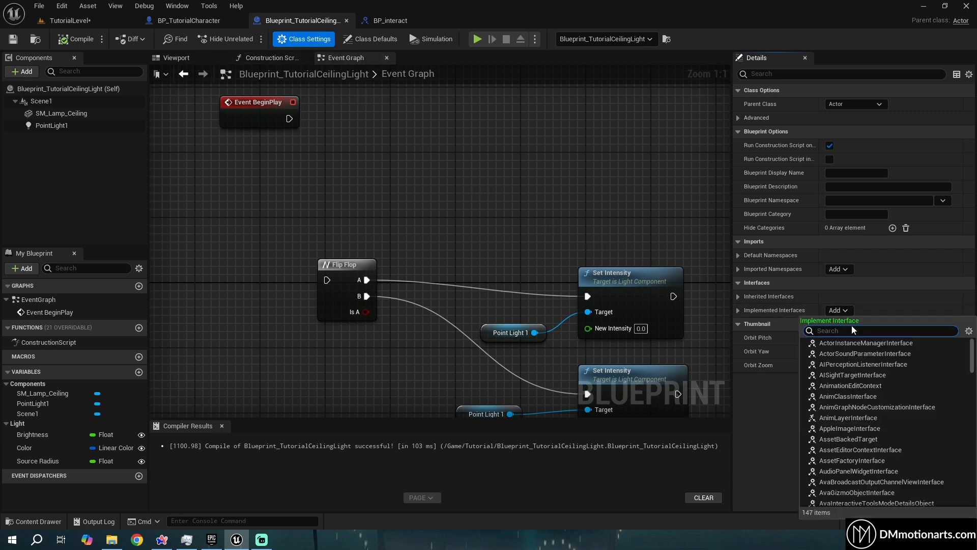
{"action": "type", "text": "bpi_"}
{"action": "key", "text": "BackSpace"}
{"action": "key", "text": "BackSpace"}
{"action": "key", "text": "BackSpace"}
{"action": "key", "text": "BackSpace"}
{"action": "type", "text": "interact"}
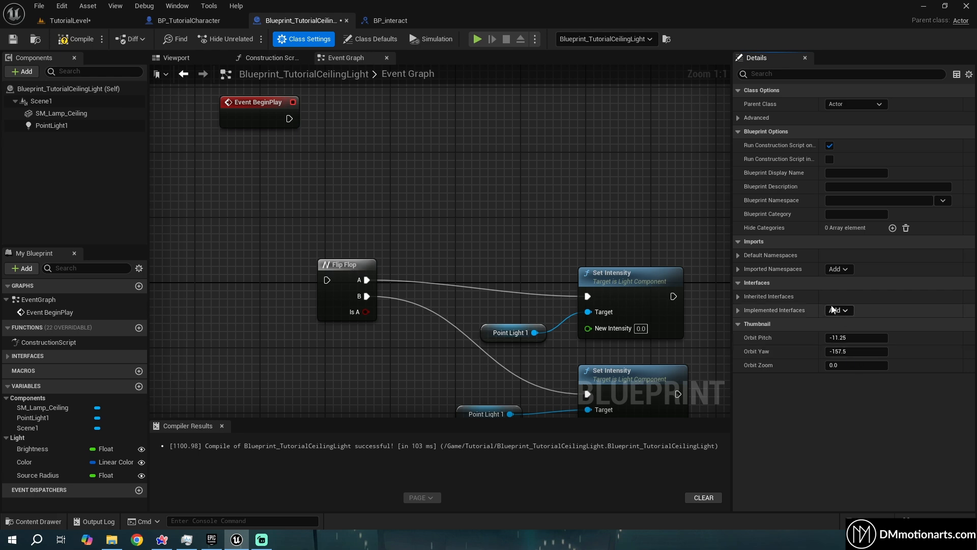
Rename the BP_interact interface asset to BPI_interact and check it in its editor.
{"action": "left_click", "coordinate": [95, 19]}
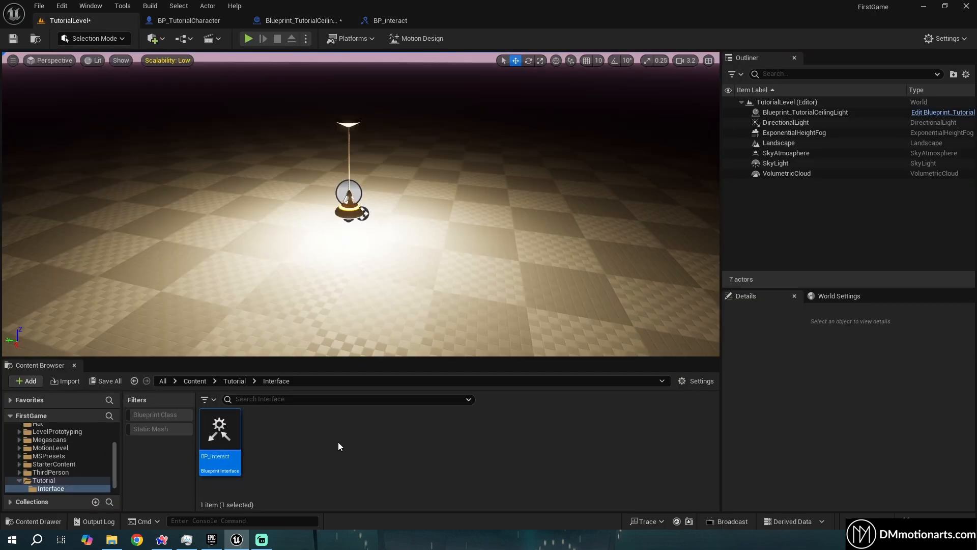
{"action": "key", "text": "F2"}
{"action": "type", "text": "I"}
{"action": "key", "text": "Return"}
{"action": "left_click", "coordinate": [401, 22]}
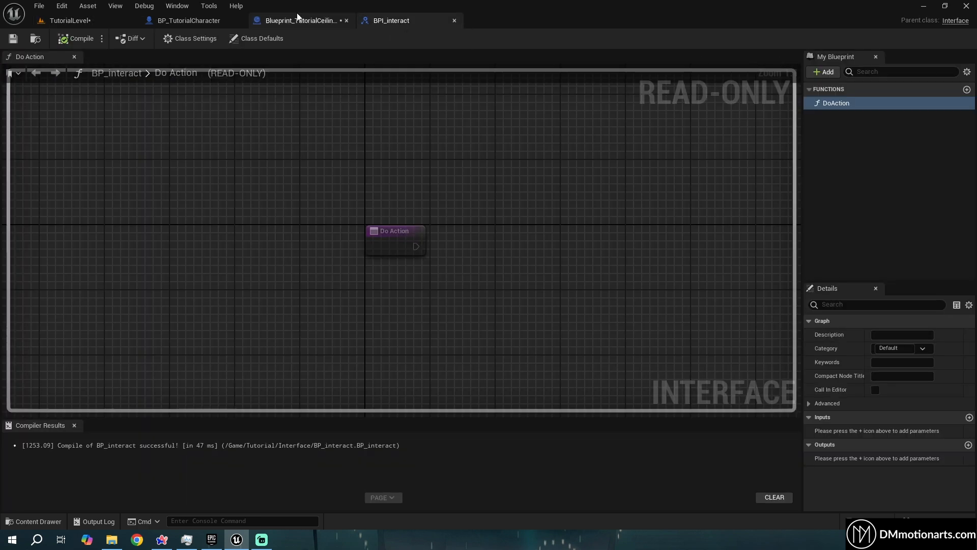
Expand the ceiling light's implemented interfaces, and compile and save the blueprint.
{"action": "left_click", "coordinate": [311, 19]}
{"action": "left_click", "coordinate": [738, 310]}
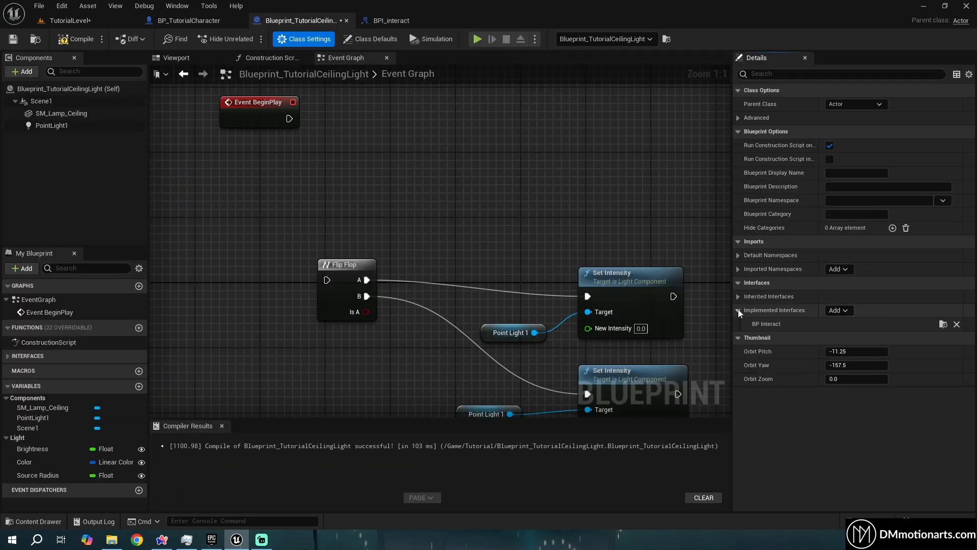
{"action": "left_click", "coordinate": [75, 38]}
{"action": "left_click", "coordinate": [14, 40]}
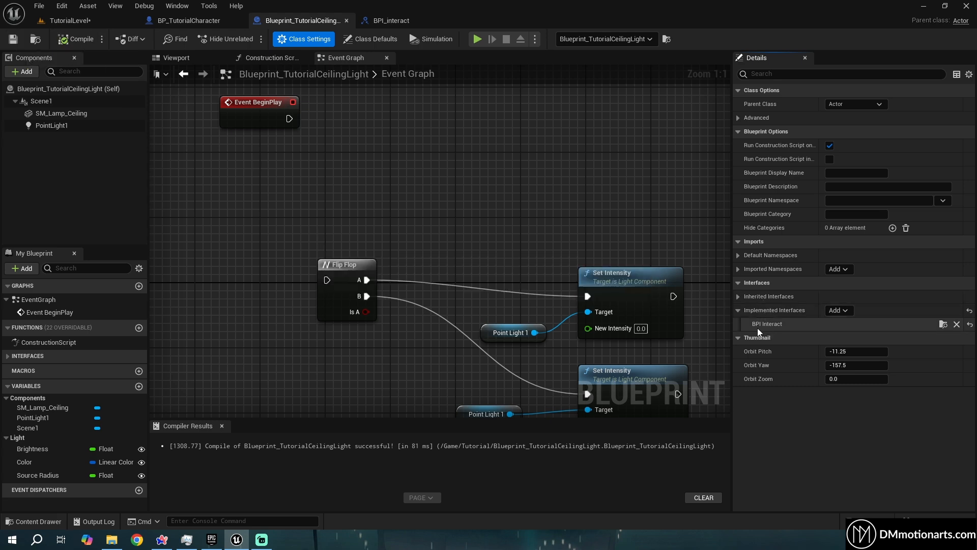
Implement the Do Action interface function as an event in the ceiling light's event graph.
{"action": "right_click_drag", "start_coordinate": [467, 298], "coordinate": [480, 257]}
{"action": "scroll", "coordinate": [362, 227], "scroll_direction": "down", "scroll_amount": 2}
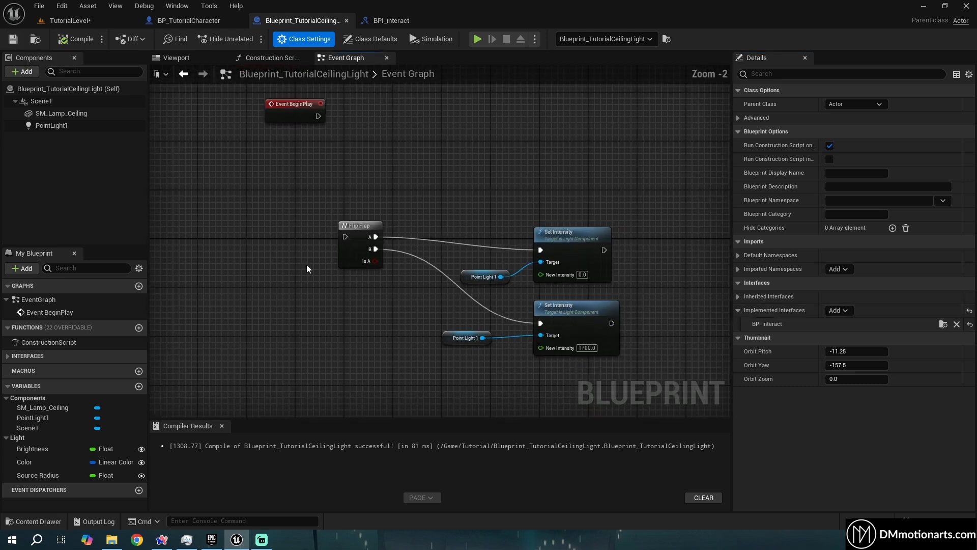
{"action": "right_click_drag", "start_coordinate": [211, 218], "coordinate": [347, 240]}
{"action": "left_click_drag", "start_coordinate": [429, 313], "coordinate": [448, 310]}
{"action": "scroll", "coordinate": [447, 310], "scroll_direction": "up", "scroll_amount": 2}
{"action": "left_click_drag", "start_coordinate": [327, 216], "coordinate": [410, 304]}
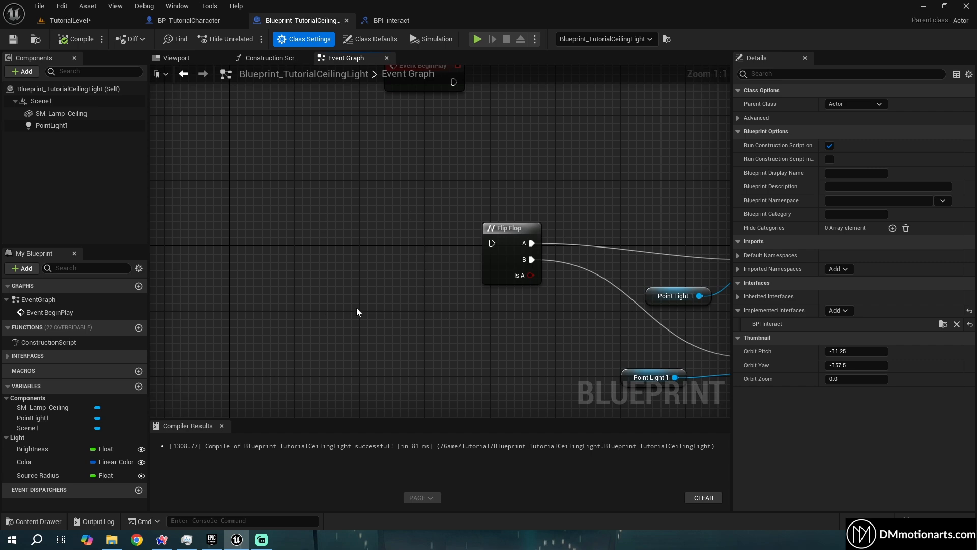
{"action": "left_click", "coordinate": [9, 357]}
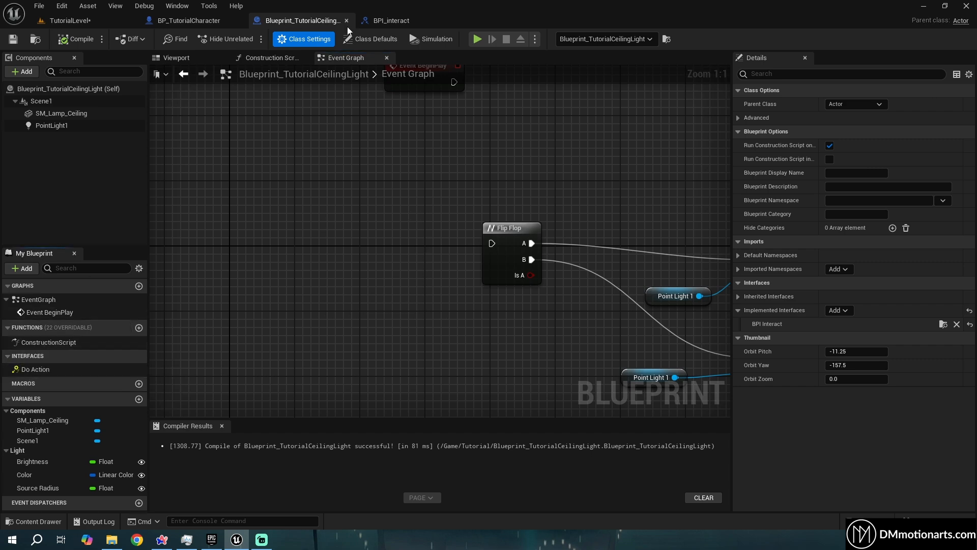
{"action": "left_click", "coordinate": [387, 22]}
{"action": "left_click", "coordinate": [296, 21]}
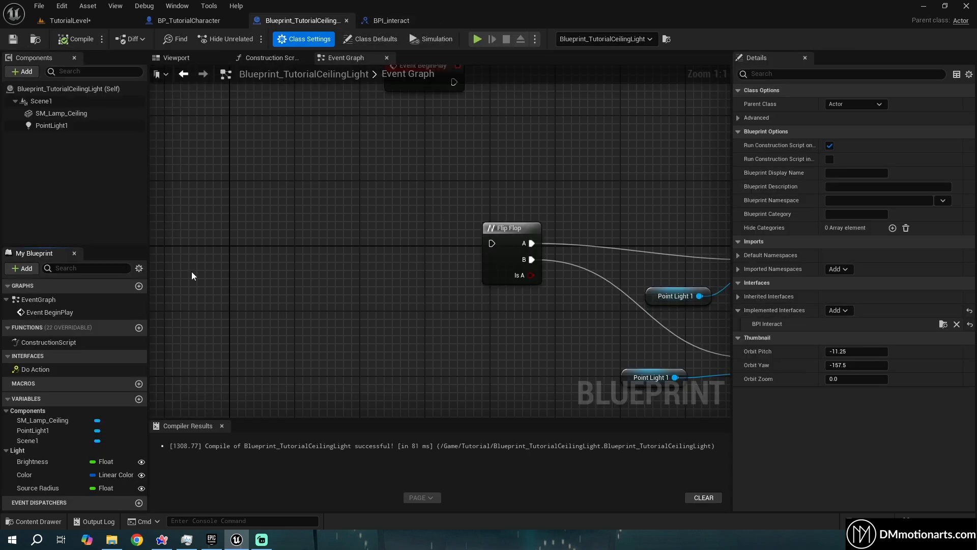
{"action": "right_click", "coordinate": [29, 371]}
{"action": "left_click", "coordinate": [56, 402]}
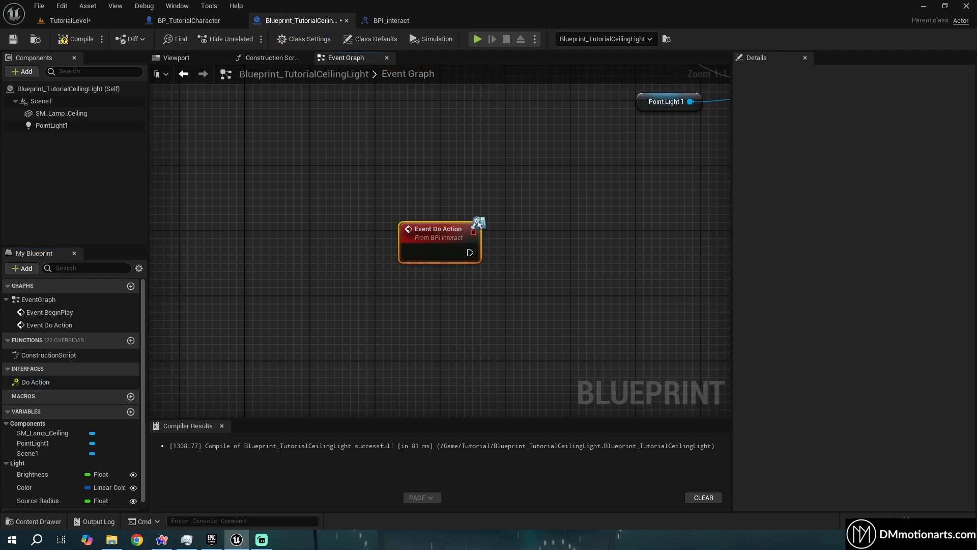
Place Event Do Action in front of the Flip Flop node and connect its execution output to it.
{"action": "right_click_drag", "start_coordinate": [427, 237], "coordinate": [403, 376]}
{"action": "left_click_drag", "start_coordinate": [403, 376], "coordinate": [358, 181]}
{"action": "right_click_drag", "start_coordinate": [367, 228], "coordinate": [370, 309]}
{"action": "left_click_drag", "start_coordinate": [363, 271], "coordinate": [379, 191]}
{"action": "left_click_drag", "start_coordinate": [320, 135], "coordinate": [455, 223]}
{"action": "mouse_move", "coordinate": [454, 225]}
{"action": "left_mouse_down"}
{"action": "mouse_move", "coordinate": [409, 164]}
{"action": "mouse_move", "coordinate": [334, 142]}
{"action": "mouse_move", "coordinate": [486, 233]}
{"action": "mouse_move", "coordinate": [459, 235]}
{"action": "left_mouse_up"}
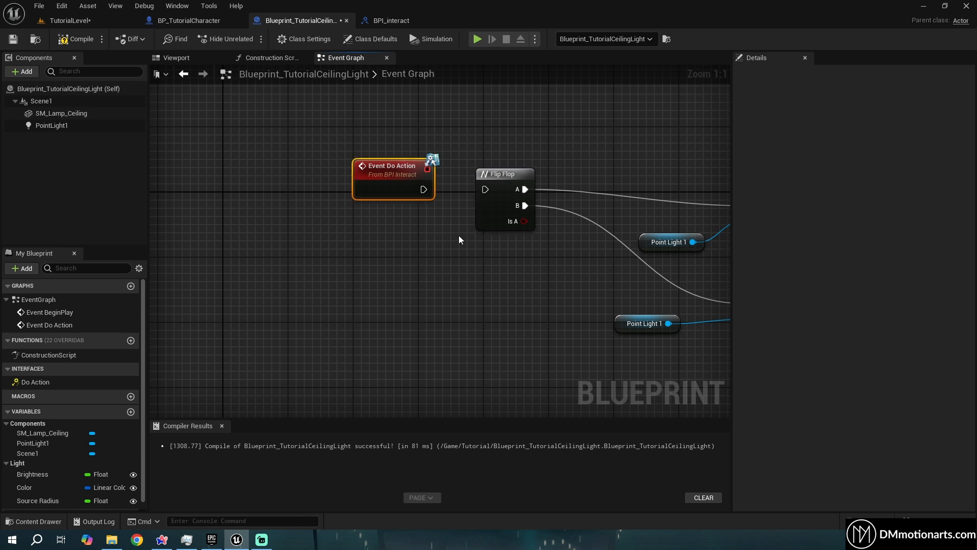
{"action": "left_click_drag", "start_coordinate": [423, 190], "coordinate": [485, 191]}
Compile and save Blueprint_TutorialCeilingLight, and look over the Event Do Action and Flip Flop light chain.
{"action": "scroll", "coordinate": [464, 199], "scroll_direction": "down", "scroll_amount": 5}
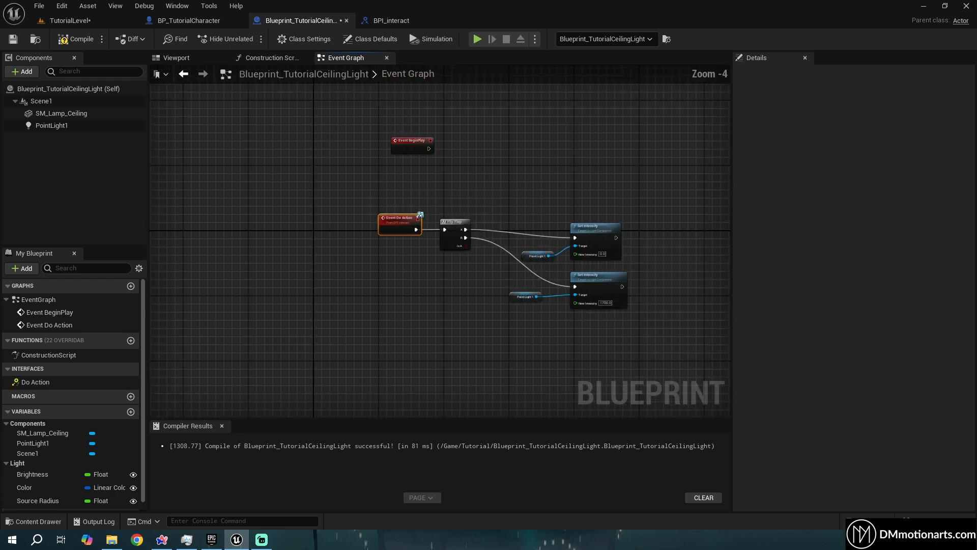
{"action": "scroll", "coordinate": [342, 277], "scroll_direction": "up", "scroll_amount": 4}
{"action": "left_click_drag", "start_coordinate": [232, 136], "coordinate": [339, 225]}
{"action": "left_click_drag", "start_coordinate": [665, 366], "coordinate": [352, 158]}
{"action": "left_click", "coordinate": [81, 43]}
{"action": "left_click", "coordinate": [11, 44]}
{"action": "scroll", "coordinate": [273, 196], "scroll_direction": "down", "scroll_amount": 3}
{"action": "scroll", "coordinate": [294, 215], "scroll_direction": "up", "scroll_amount": 2}
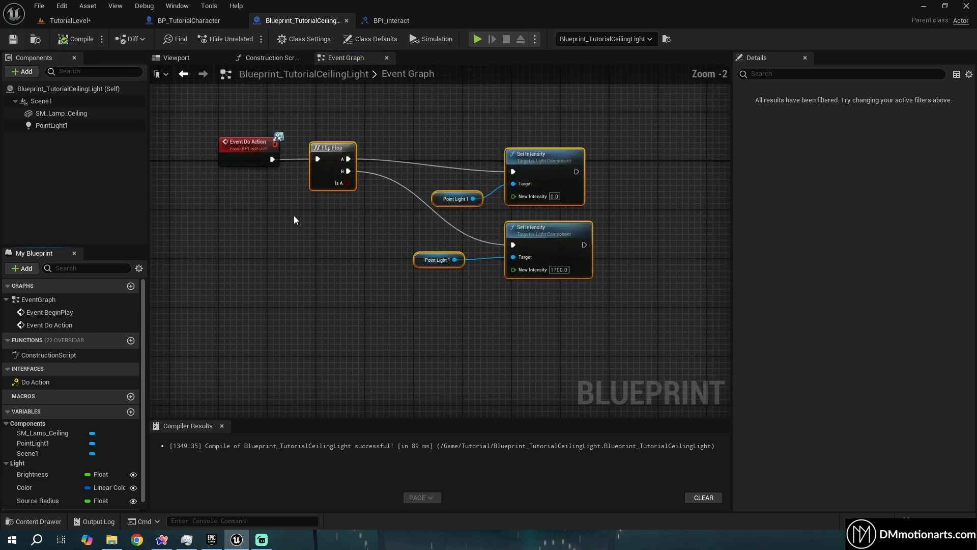
{"action": "scroll", "coordinate": [276, 233], "scroll_direction": "up", "scroll_amount": 2}
{"action": "left_click_drag", "start_coordinate": [269, 143], "coordinate": [678, 353]}
{"action": "left_click_drag", "start_coordinate": [342, 301], "coordinate": [430, 301]}
{"action": "right_click_drag", "start_coordinate": [273, 165], "coordinate": [331, 164]}
Delete the Get Display Name and Print String nodes from BP_TutorialCharacter's collision box overlap event.
{"action": "left_click", "coordinate": [187, 19]}
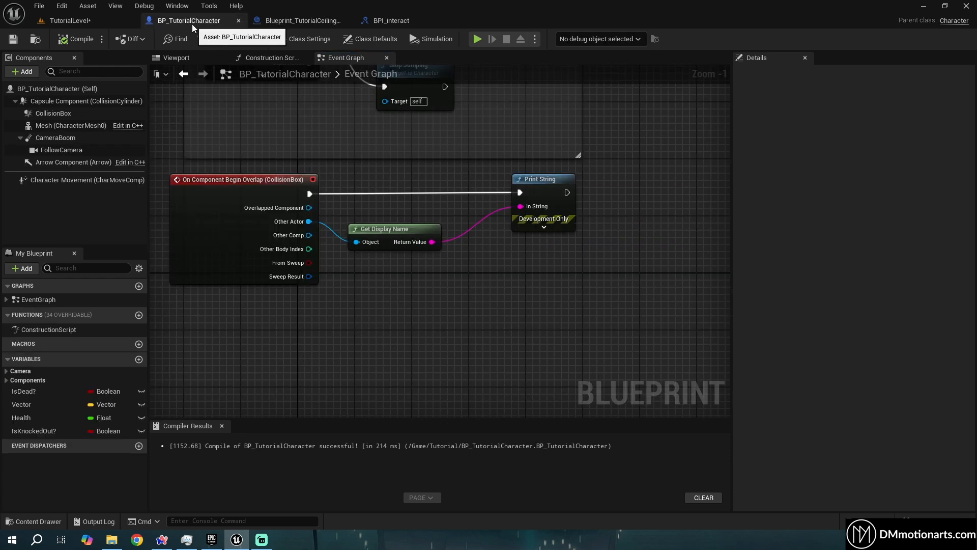
{"action": "left_click_drag", "start_coordinate": [622, 298], "coordinate": [417, 181]}
{"action": "key", "text": "Delete"}
Add a Do Action (Message) node from BPI Interact beside the character's begin overlap event.
{"action": "right_click", "coordinate": [426, 216]}
{"action": "type", "text": "doSom"}
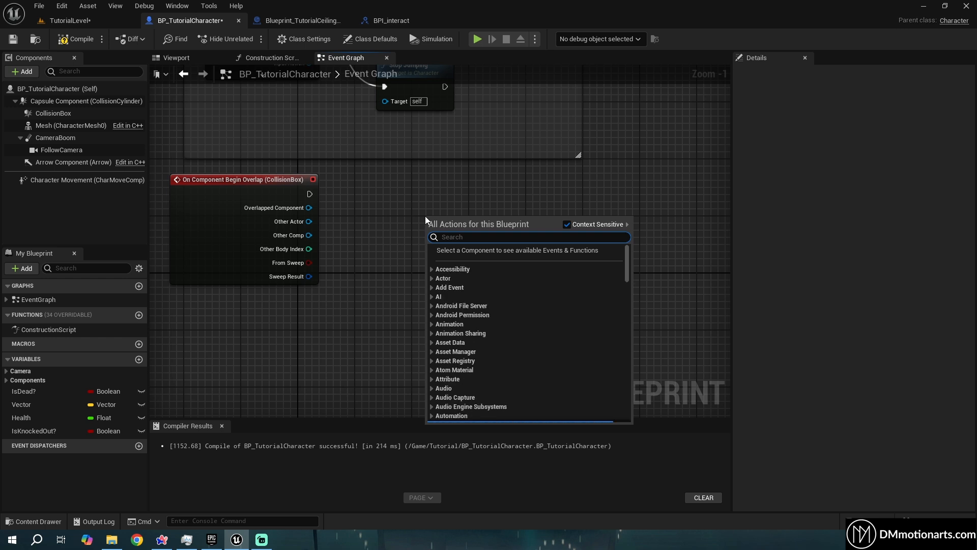
{"action": "key", "text": "ctrl+a"}
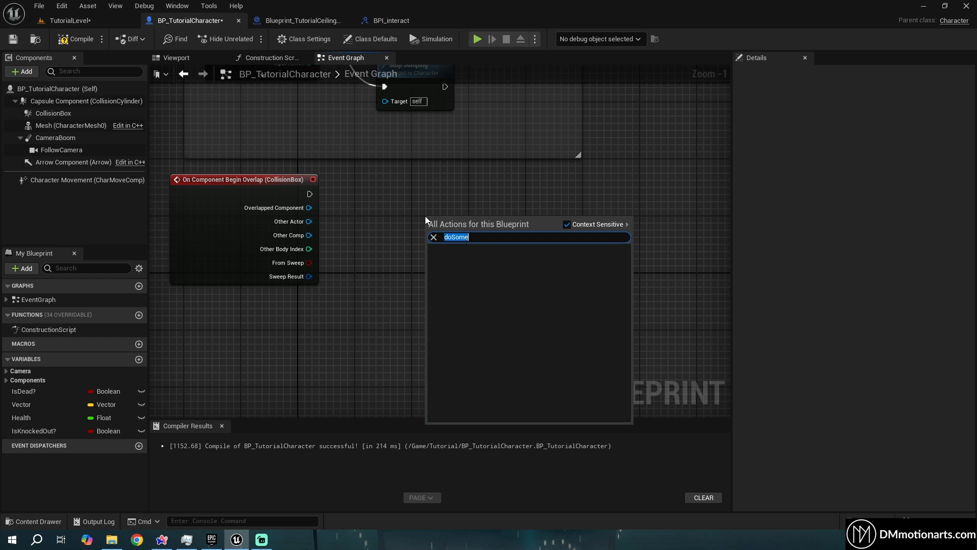
{"action": "key", "text": "BackSpace"}
{"action": "type", "text": "interact"}
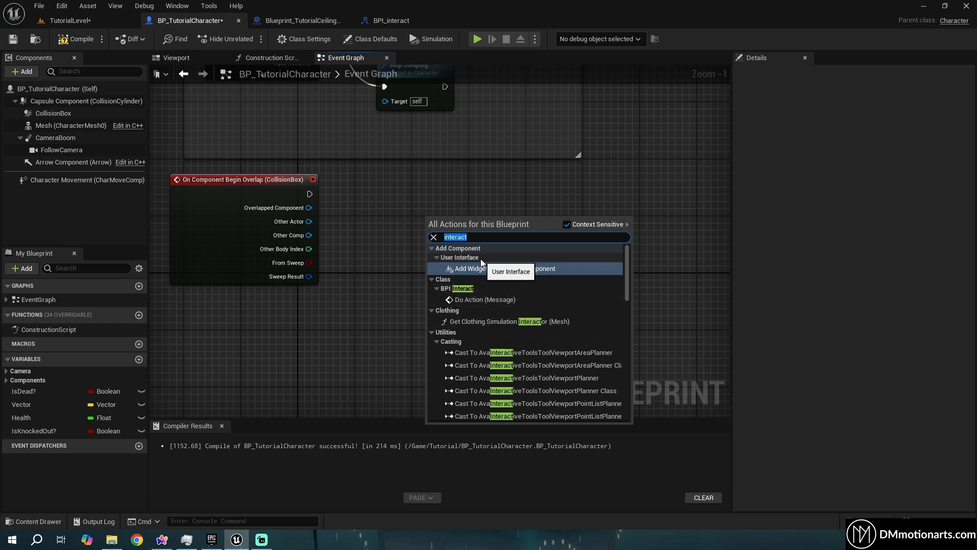
{"action": "type", "text": "do Action"}
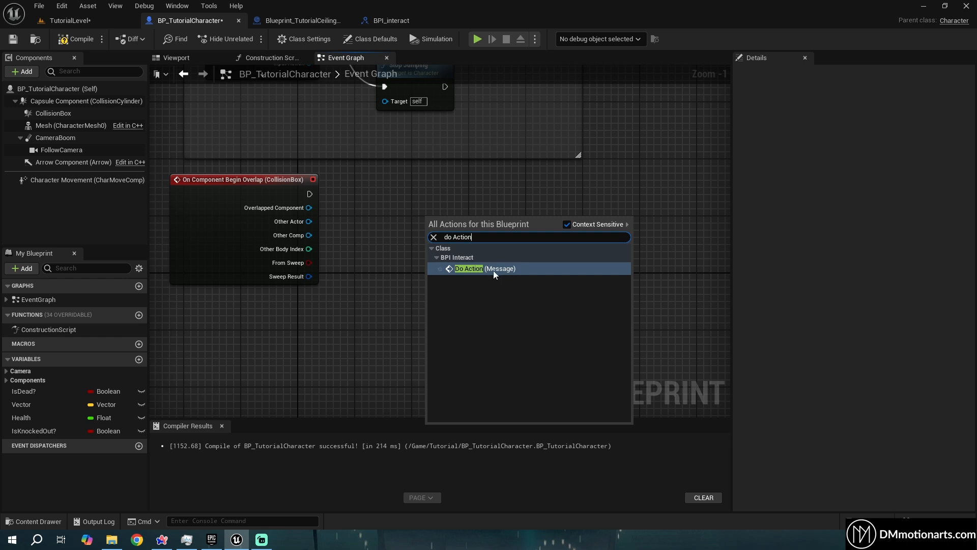
{"action": "left_click", "coordinate": [497, 269]}
Connect the begin overlap execution output to Do Action and wire Other Actor to its Target.
{"action": "left_click_drag", "start_coordinate": [310, 194], "coordinate": [433, 176]}
{"action": "right_click_drag", "start_coordinate": [435, 245], "coordinate": [493, 263]}
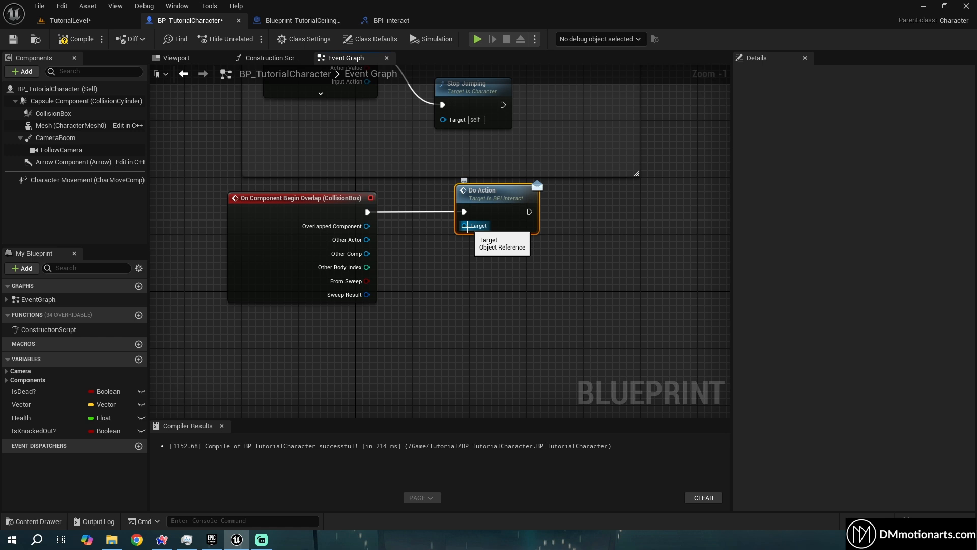
{"action": "left_click_drag", "start_coordinate": [366, 239], "coordinate": [527, 219]}
Compile and save BP_TutorialCharacter, and look over the overlap event and Do Action nodes.
{"action": "left_click", "coordinate": [75, 39]}
{"action": "left_click", "coordinate": [13, 39]}
{"action": "left_click_drag", "start_coordinate": [406, 329], "coordinate": [207, 189]}
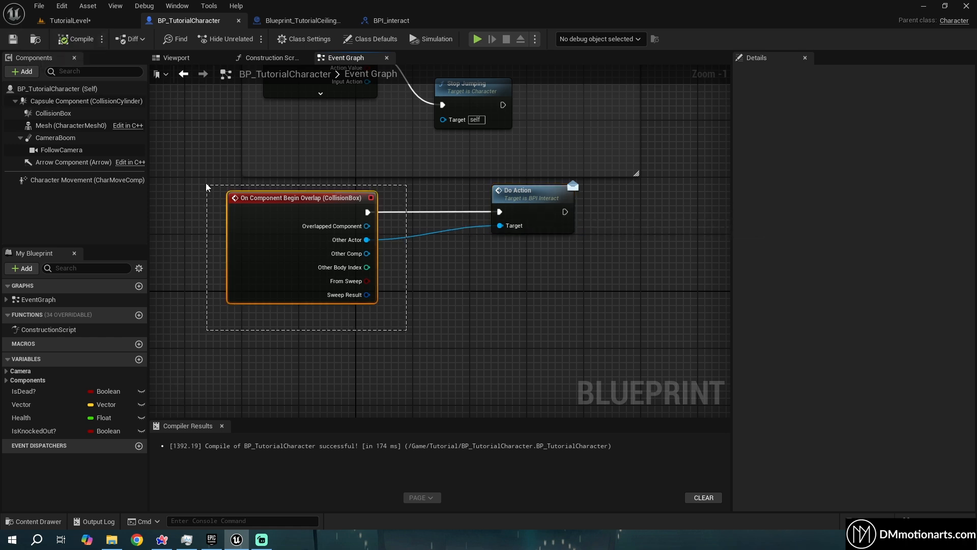
{"action": "left_click_drag", "start_coordinate": [624, 269], "coordinate": [498, 193]}
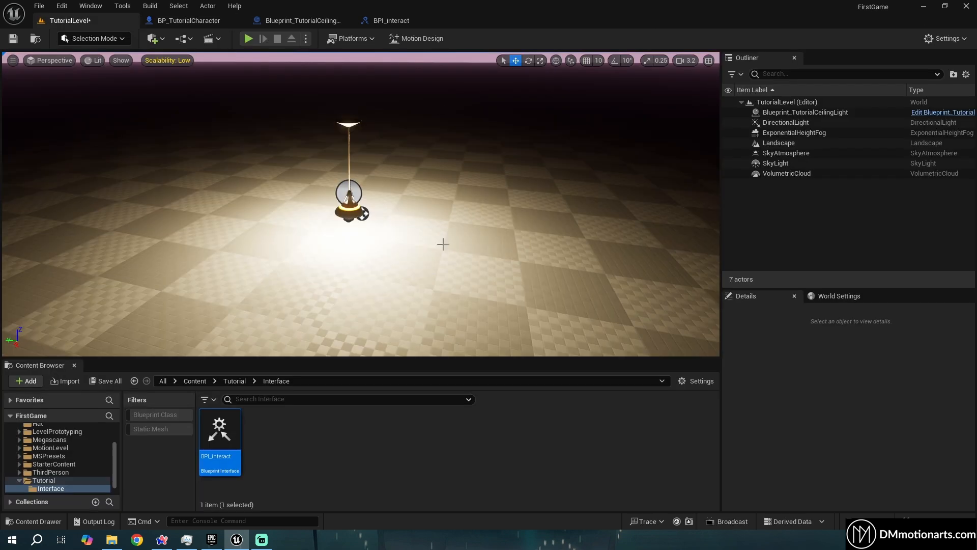
Review the ceiling light's Do Action event and implemented interfaces in the class settings against the Do Action call in BP_TutorialCharacter.
{"action": "left_click", "coordinate": [276, 23]}
{"action": "left_click", "coordinate": [216, 24]}
{"action": "left_click", "coordinate": [259, 23]}
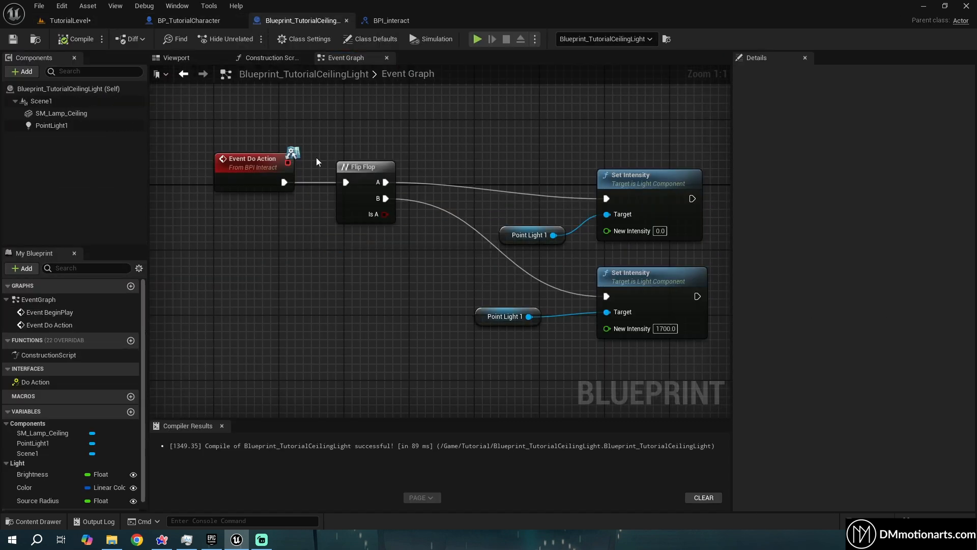
{"action": "left_click", "coordinate": [206, 21]}
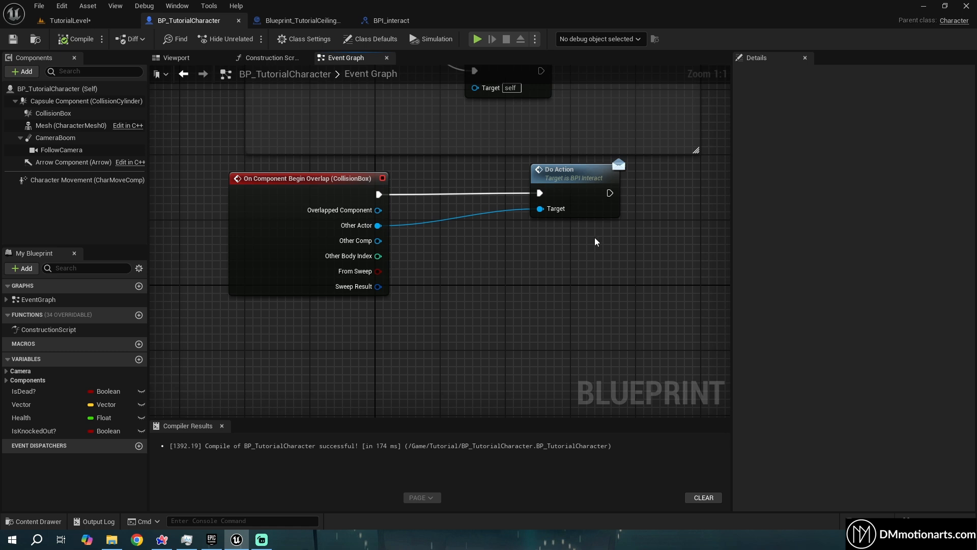
{"action": "left_click_drag", "start_coordinate": [678, 246], "coordinate": [501, 172]}
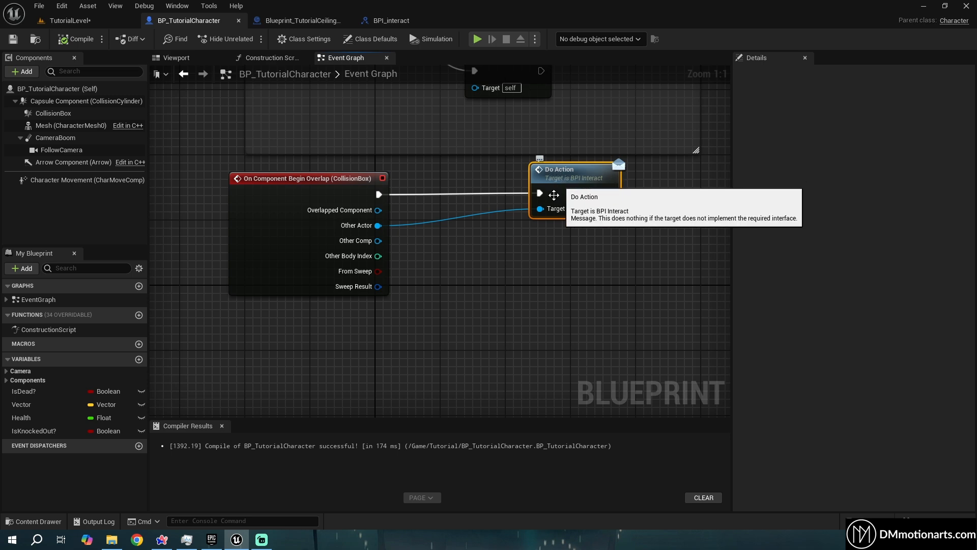
{"action": "left_click", "coordinate": [305, 21]}
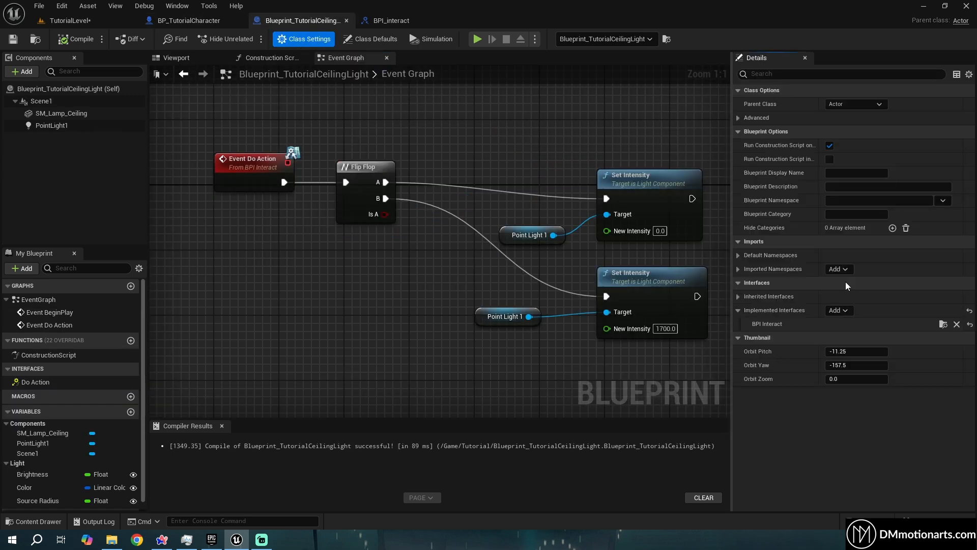
{"action": "left_click", "coordinate": [199, 19]}
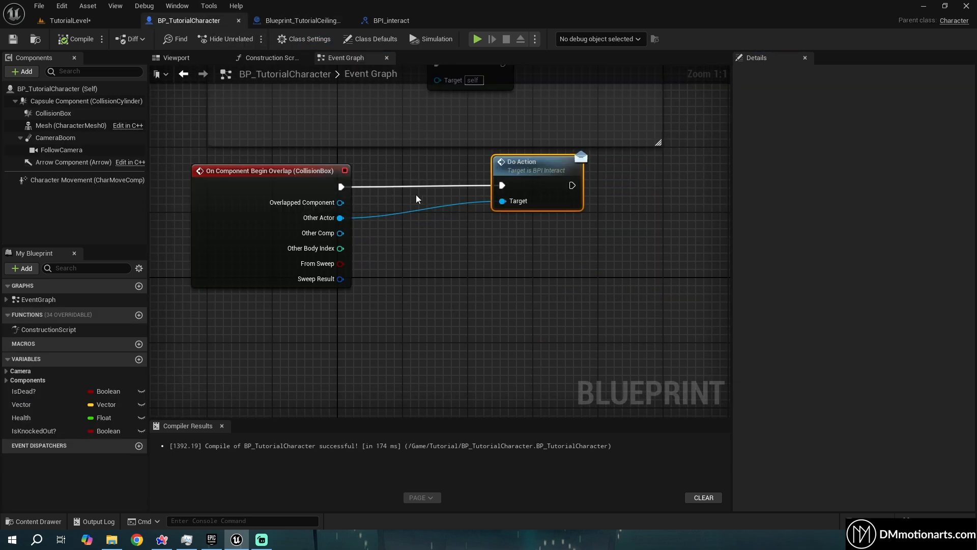
Add a Does Object Implement Interface node from Other Actor with BPI_interact as its interface, placing it below the Do Action wires.
{"action": "left_click_drag", "start_coordinate": [547, 178], "coordinate": [636, 178]}
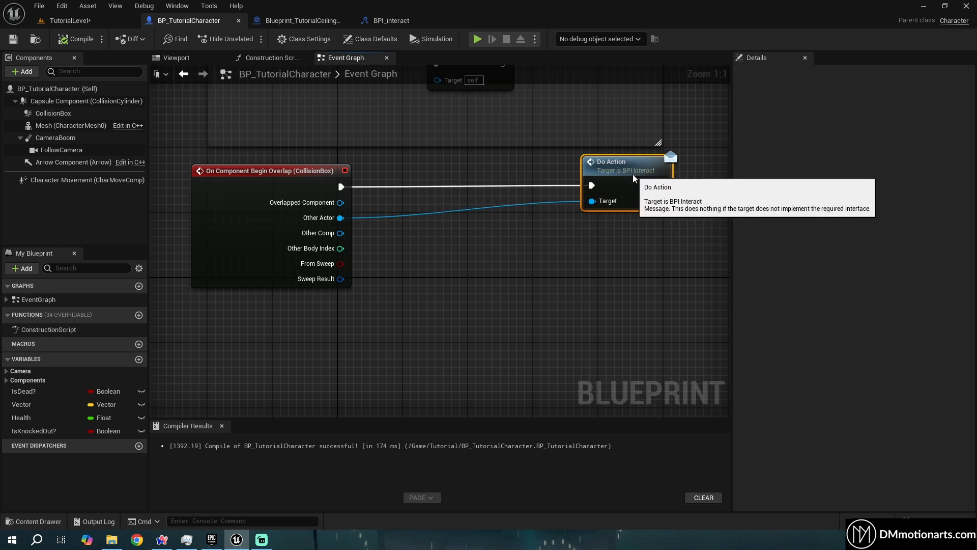
{"action": "left_click_drag", "start_coordinate": [326, 217], "coordinate": [416, 203]}
{"action": "type", "text": "does im"}
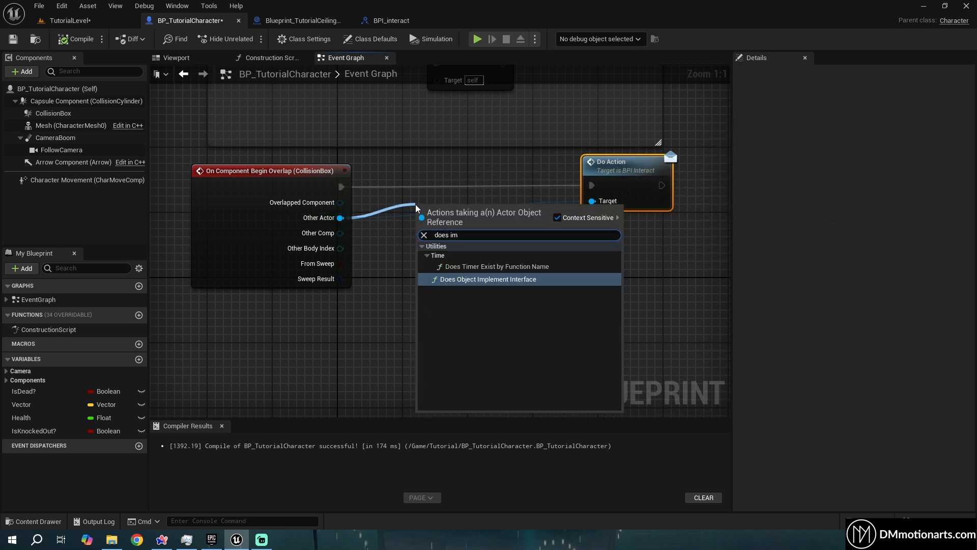
{"action": "key", "text": "Return"}
{"action": "left_click", "coordinate": [467, 249]}
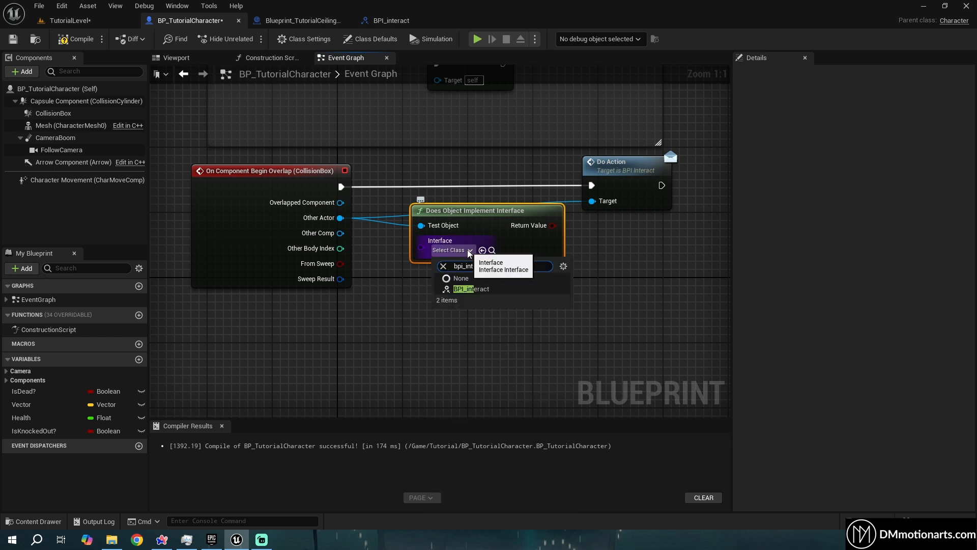
{"action": "left_click", "coordinate": [460, 288]}
{"action": "right_click_drag", "start_coordinate": [467, 313], "coordinate": [351, 341]}
{"action": "left_click_drag", "start_coordinate": [332, 253], "coordinate": [351, 280]}
{"action": "left_click", "coordinate": [255, 266]}
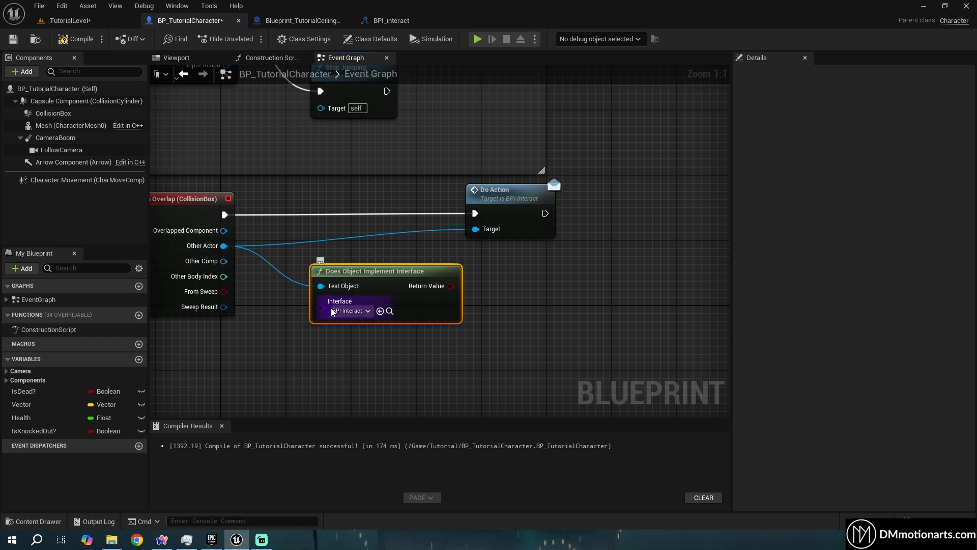
Insert a Branch between the begin overlap event and Do Action, with the interface check's Return Value as its condition.
{"action": "left_click_drag", "start_coordinate": [533, 204], "coordinate": [671, 196]}
{"action": "left_click_drag", "start_coordinate": [448, 286], "coordinate": [651, 215]}
{"action": "type", "text": "branch"}
{"action": "key", "text": "Return"}
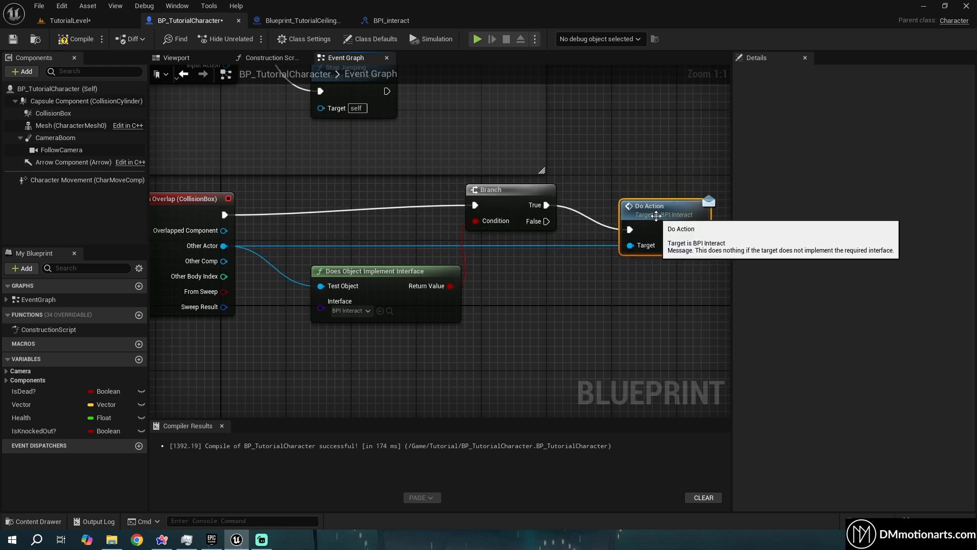
{"action": "right_click_drag", "start_coordinate": [554, 275], "coordinate": [609, 265]}
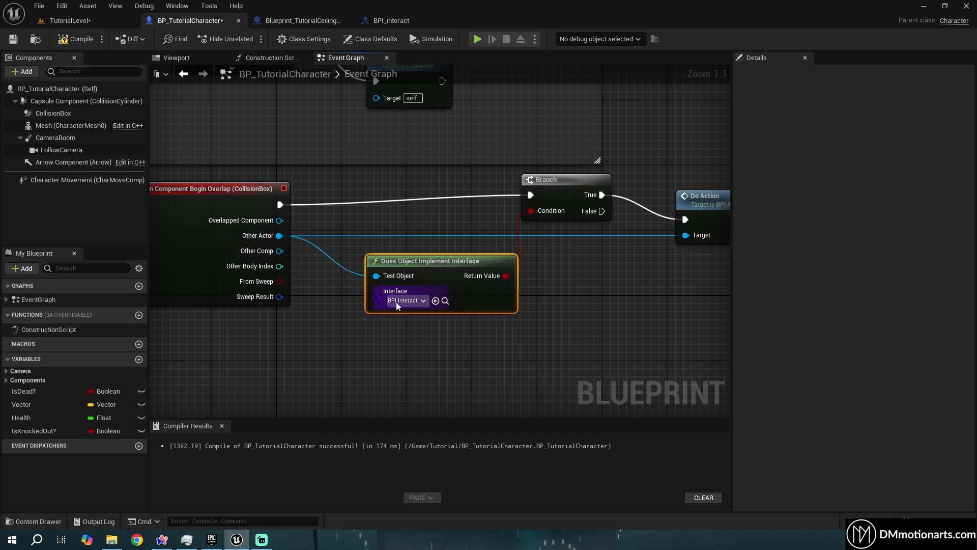
{"action": "right_click_drag", "start_coordinate": [542, 303], "coordinate": [512, 313]}
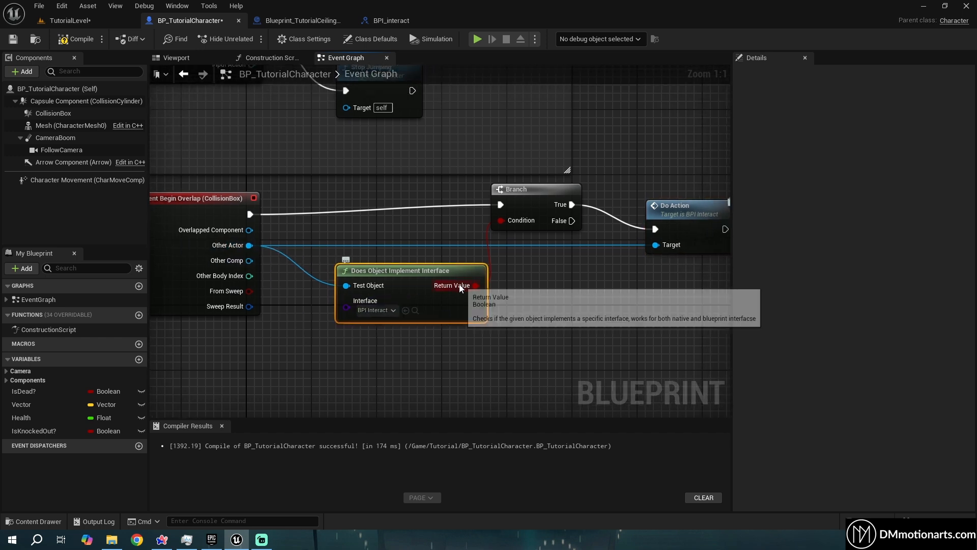
{"action": "left_click", "coordinate": [715, 235]}
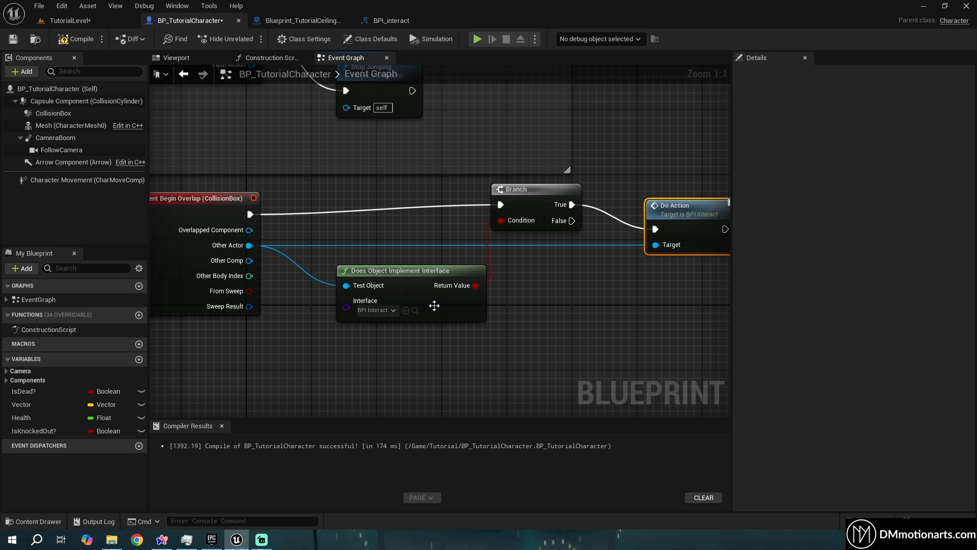
Delete the Does Object Implement Interface and Branch nodes, rewire the begin overlap event directly to Do Action, and compile.
{"action": "left_click_drag", "start_coordinate": [563, 315], "coordinate": [433, 213]}
{"action": "key", "text": "Delete"}
{"action": "left_click_drag", "start_coordinate": [670, 218], "coordinate": [407, 218]}
{"action": "left_click_drag", "start_coordinate": [250, 215], "coordinate": [433, 219]}
{"action": "left_click", "coordinate": [77, 39]}
Play TutorialLevel and run the character repeatedly toward and away from the ceiling light to test the overlap toggle.
{"action": "left_click", "coordinate": [75, 23]}
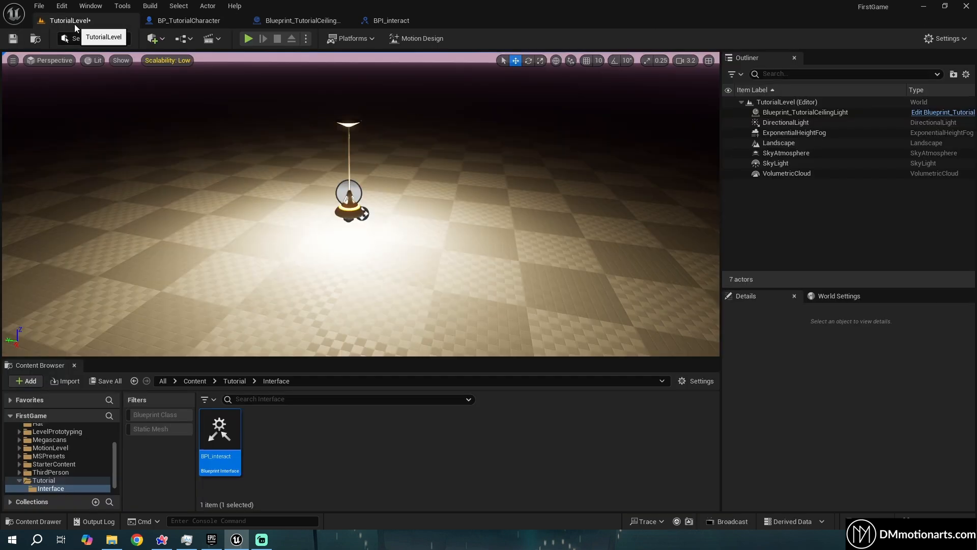
{"action": "left_click", "coordinate": [248, 39]}
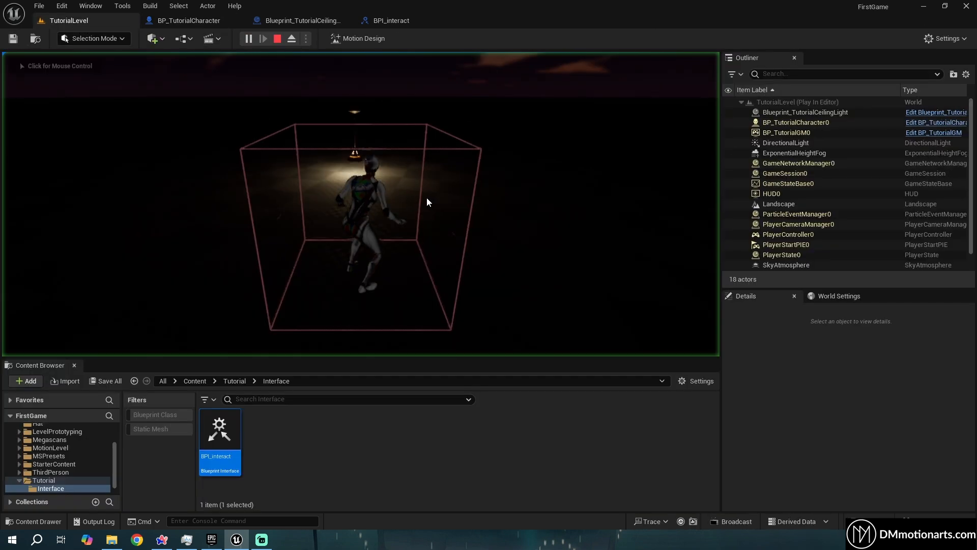
{"action": "key", "text": "s"}
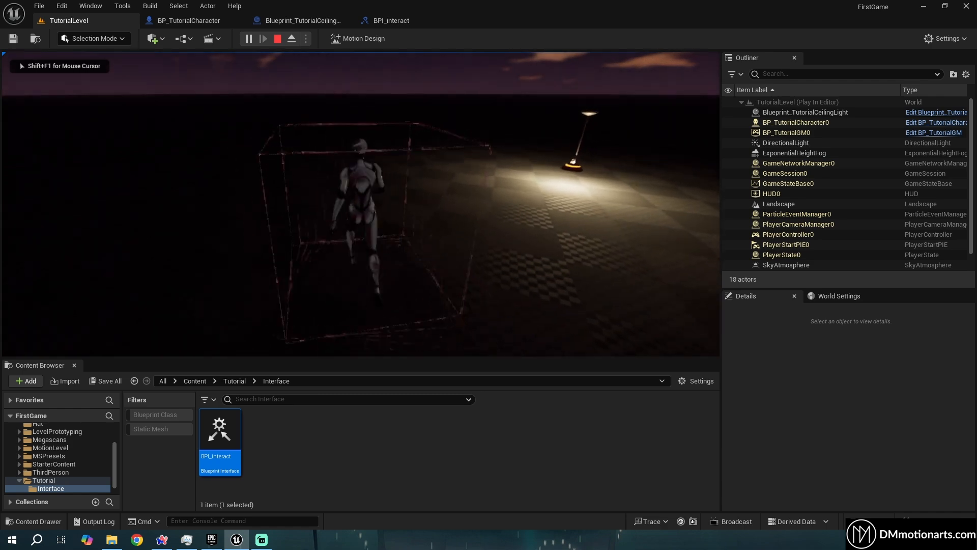
{"action": "key", "text": "w"}
{"action": "key", "text": "e"}
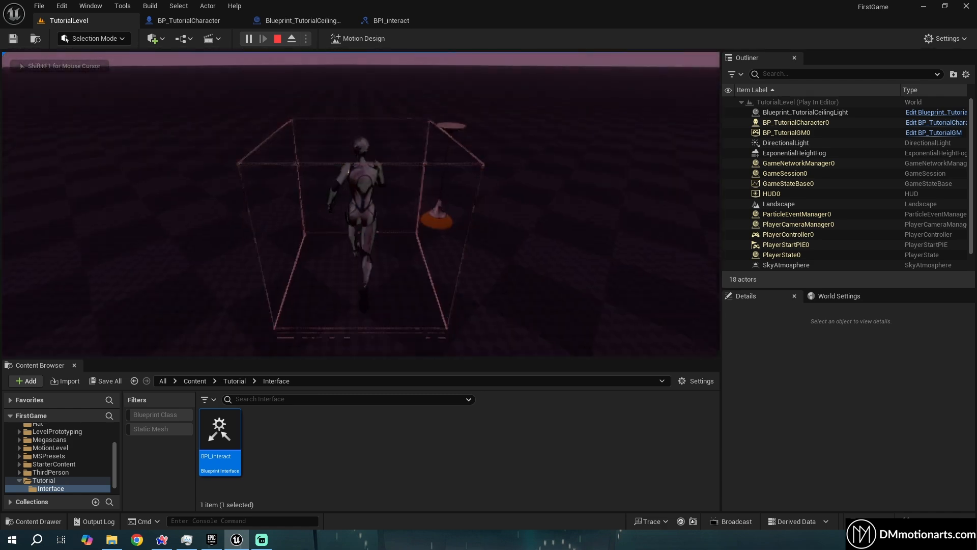
{"action": "key", "text": "e"}
{"action": "key", "text": "s"}
{"action": "key", "text": "d"}
{"action": "key", "text": "w"}
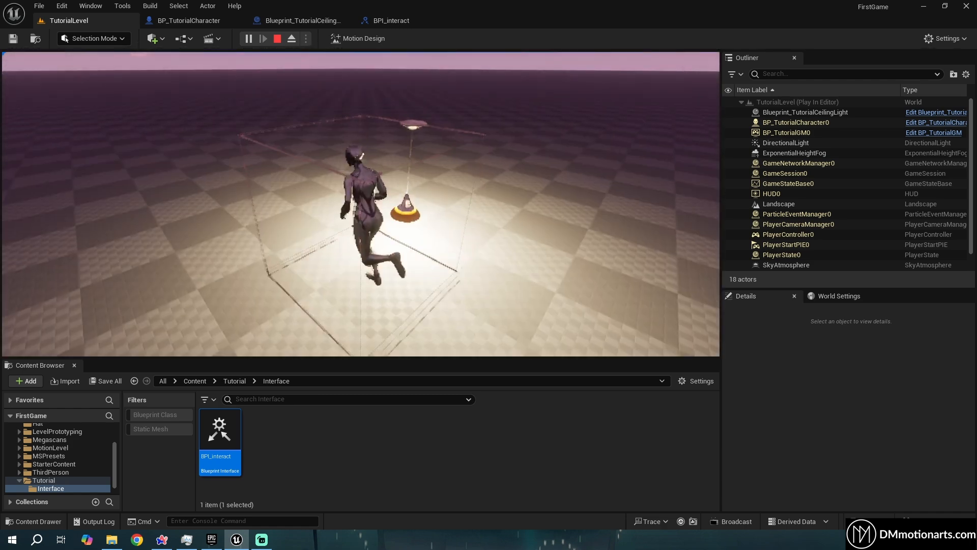
{"action": "key", "text": "s"}
{"action": "key", "text": "d"}
{"action": "key", "text": "w"}
{"action": "key", "text": "e"}
{"action": "key", "text": "s"}
{"action": "key", "text": "d"}
{"action": "key", "text": "w"}
{"action": "key", "text": "e"}
{"action": "key", "text": "s"}
{"action": "key", "text": "s"}
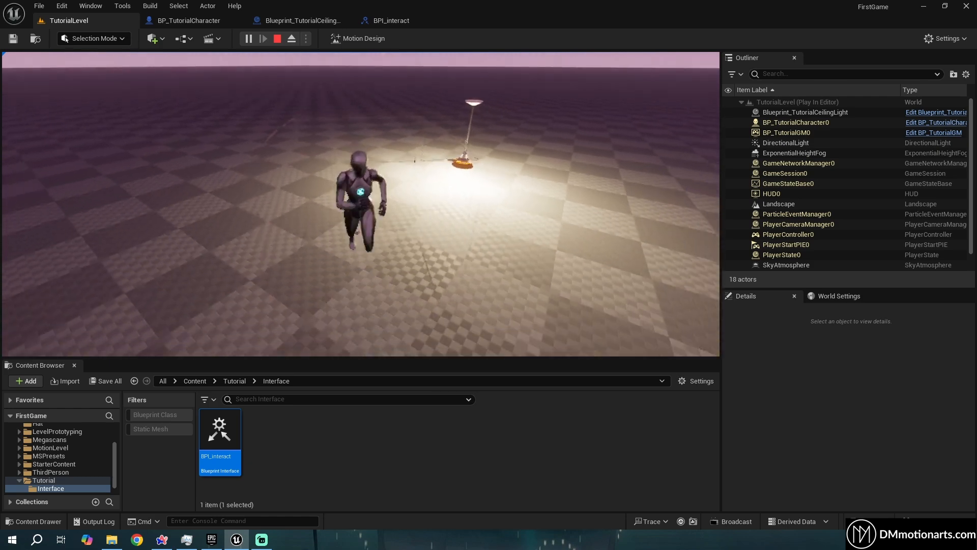
{"action": "key", "text": "d"}
{"action": "key", "text": "w"}
{"action": "key", "text": "a"}
{"action": "key", "text": "s"}
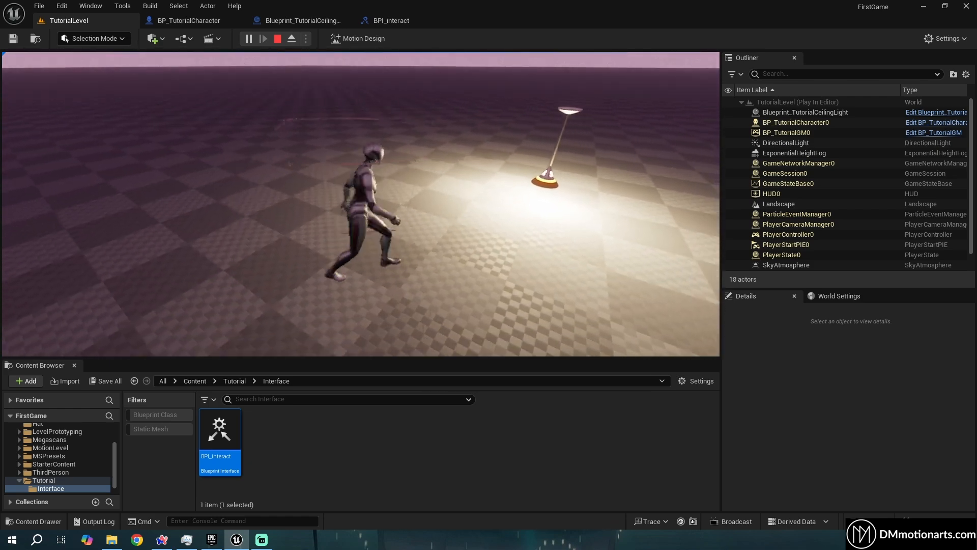
{"action": "key", "text": "d"}
{"action": "key", "text": "w"}
{"action": "key", "text": "a"}
{"action": "key", "text": "s"}
{"action": "key", "text": "d"}
{"action": "key", "text": "e"}
{"action": "key", "text": "e"}
{"action": "key", "text": "a"}
{"action": "key", "text": "d"}
{"action": "key", "text": "e"}
{"action": "key", "text": "s"}
{"action": "key", "text": "a"}
{"action": "key", "text": "d"}
{"action": "key", "text": "e"}
{"action": "key", "text": "a"}
{"action": "key", "text": "d"}
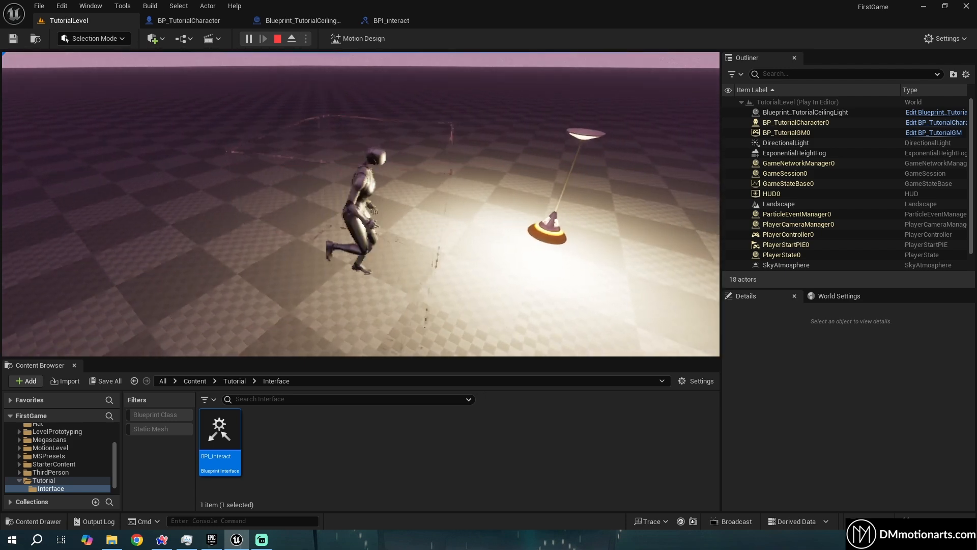
{"action": "key", "text": "e"}
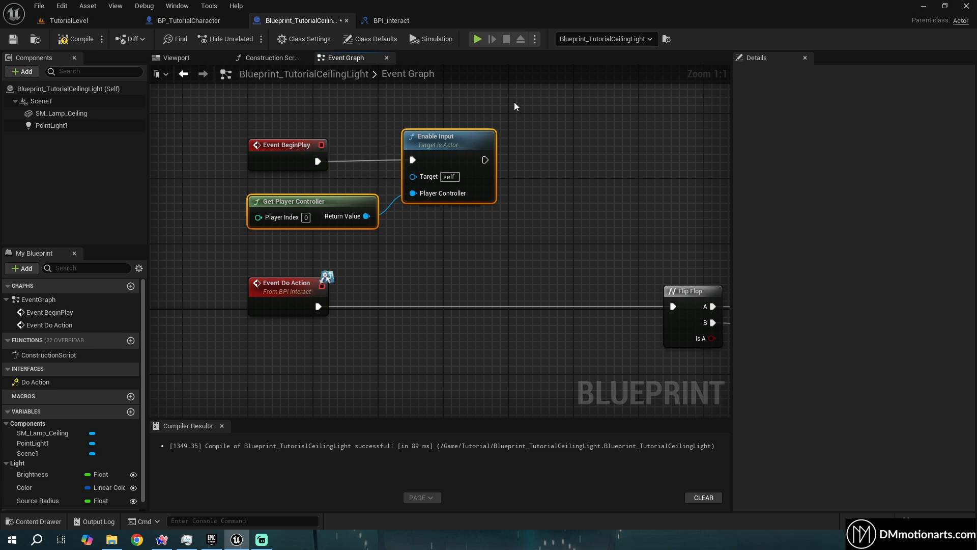
In Blueprint_TutorialCeilingLight, move Enable Input and Get Player Controller beside Event Do Action, disconnect Event BeginPlay, and connect Do Action to Enable Input.
{"action": "left_click_drag", "start_coordinate": [515, 104], "coordinate": [360, 250]}
{"action": "left_click_drag", "start_coordinate": [440, 145], "coordinate": [488, 316]}
{"action": "left_click", "coordinate": [318, 161], "text": "alt"}
{"action": "left_click_drag", "start_coordinate": [318, 306], "coordinate": [459, 330]}
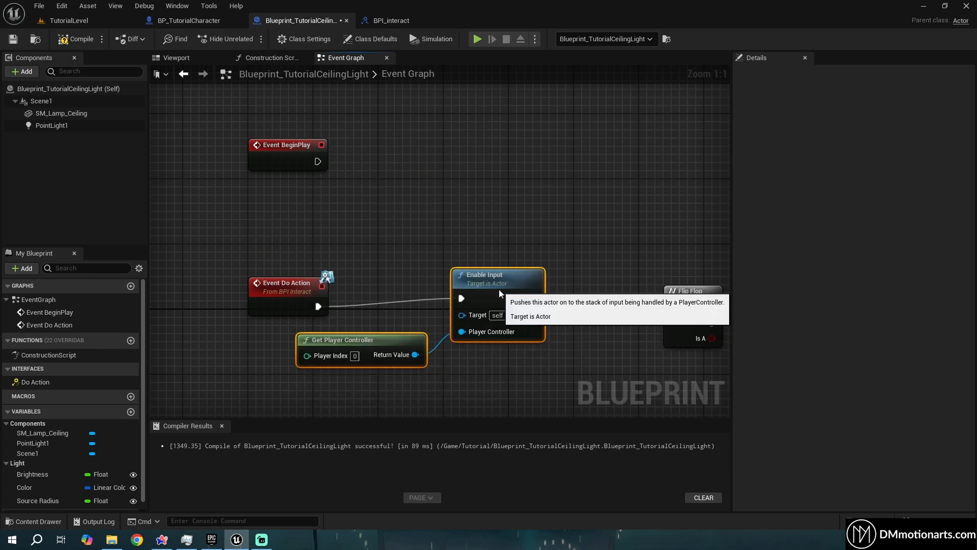
Arrange the Flip Flop, Point Light and Set Intensity nodes as a separate group below the Do Action event chain.
{"action": "right_click_drag", "start_coordinate": [380, 282], "coordinate": [358, 228]}
{"action": "left_click_drag", "start_coordinate": [525, 356], "coordinate": [355, 207]}
{"action": "scroll", "coordinate": [483, 267], "scroll_direction": "down", "scroll_amount": 3}
{"action": "right_click_drag", "start_coordinate": [583, 330], "coordinate": [417, 209]}
{"action": "left_click_drag", "start_coordinate": [669, 269], "coordinate": [406, 106]}
{"action": "left_click_drag", "start_coordinate": [443, 134], "coordinate": [282, 264]}
{"action": "right_click_drag", "start_coordinate": [275, 248], "coordinate": [385, 234]}
{"action": "left_click_drag", "start_coordinate": [371, 228], "coordinate": [597, 343]}
{"action": "left_click_drag", "start_coordinate": [586, 262], "coordinate": [567, 225]}
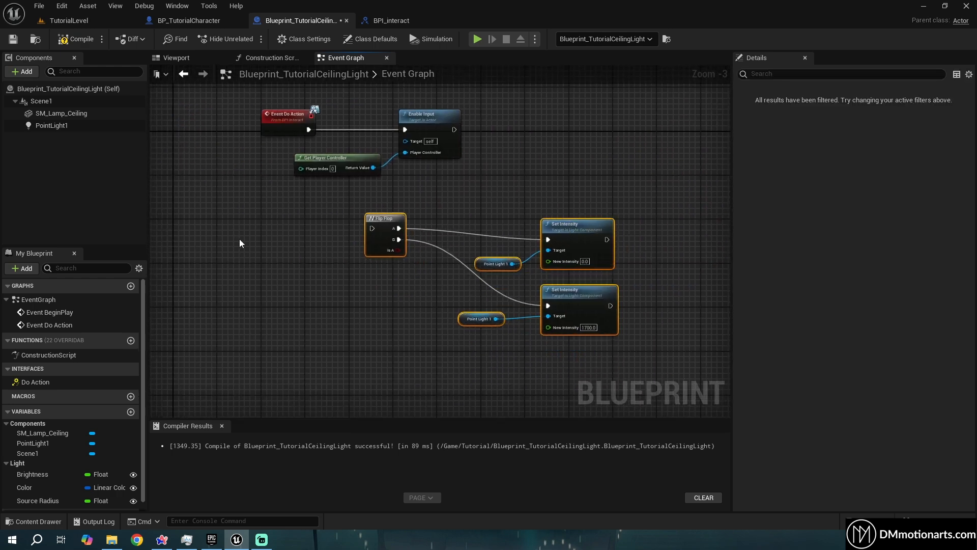
Add an F keyboard event to the ceiling light's event graph near the Flip Flop.
{"action": "right_click", "coordinate": [240, 239]}
{"action": "type", "text": "f"}
{"action": "key", "text": "Down"}
{"action": "key", "text": "Down"}
{"action": "key", "text": "Down"}
{"action": "key", "text": "Down"}
{"action": "key", "text": "Down"}
{"action": "key", "text": "Down"}
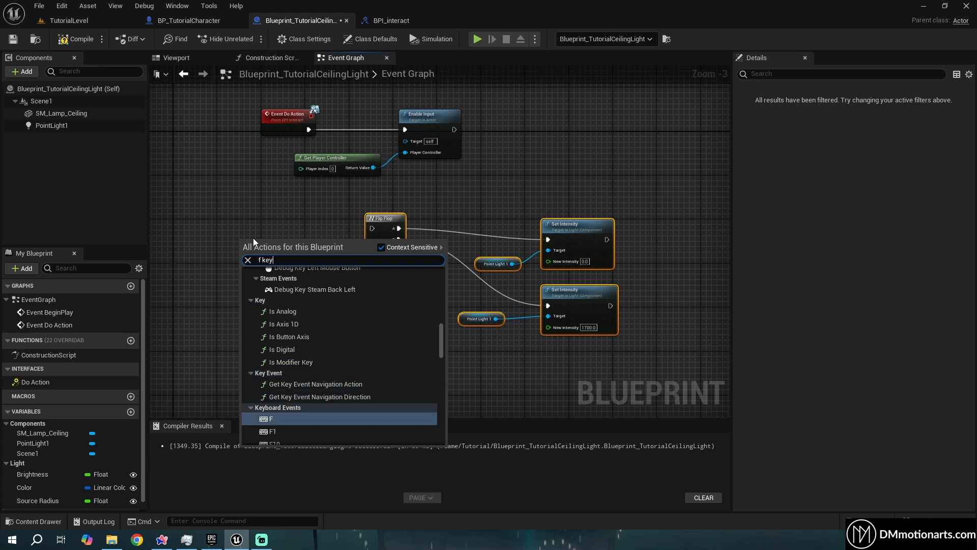
{"action": "key", "text": "Return"}
{"action": "scroll", "coordinate": [288, 231], "scroll_direction": "up", "scroll_amount": 1}
{"action": "scroll", "coordinate": [288, 231], "scroll_direction": "up", "scroll_amount": 2}
Connect the F event's Pressed output to the Flip Flop input and align the F node beside the Flip Flop.
{"action": "mouse_move", "coordinate": [302, 226]}
{"action": "left_mouse_down"}
{"action": "mouse_move", "coordinate": [412, 228]}
{"action": "mouse_move", "coordinate": [307, 221]}
{"action": "mouse_move", "coordinate": [324, 301]}
{"action": "left_mouse_up"}
{"action": "right_click_drag", "start_coordinate": [295, 162], "coordinate": [273, 266]}
{"action": "left_click_drag", "start_coordinate": [195, 275], "coordinate": [306, 395]}
{"action": "left_click_drag", "start_coordinate": [547, 262], "coordinate": [382, 133]}
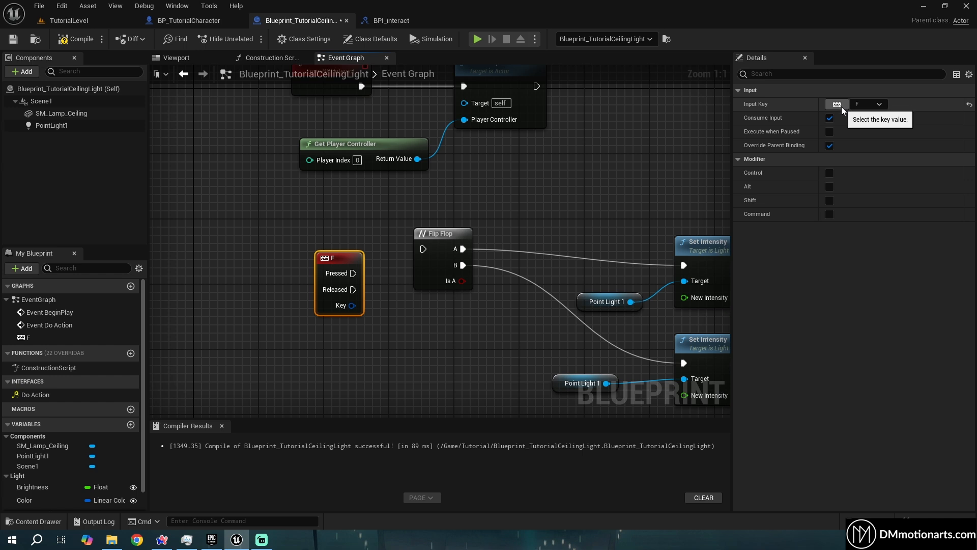
{"action": "left_click", "coordinate": [839, 106]}
{"action": "key", "text": "e"}
{"action": "left_click_drag", "start_coordinate": [342, 280], "coordinate": [429, 251]}
{"action": "left_click_drag", "start_coordinate": [278, 212], "coordinate": [331, 304]}
{"action": "left_click_drag", "start_coordinate": [301, 206], "coordinate": [305, 207]}
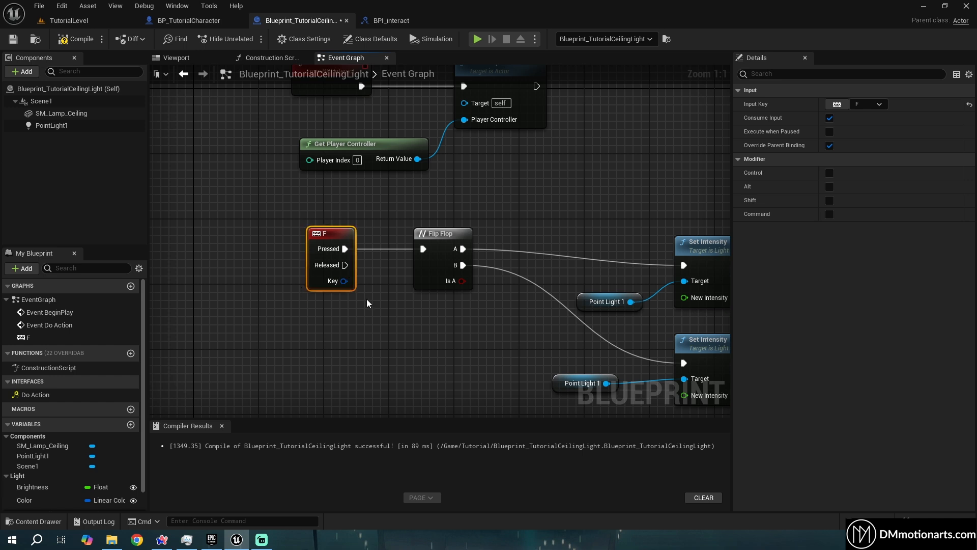
Move the Event Do Action, Enable Input and Get Player Controller nodes up beneath Event BeginPlay, and compile the ceiling light blueprint.
{"action": "left_click_drag", "start_coordinate": [366, 298], "coordinate": [292, 205]}
{"action": "right_click_drag", "start_coordinate": [544, 305], "coordinate": [523, 335]}
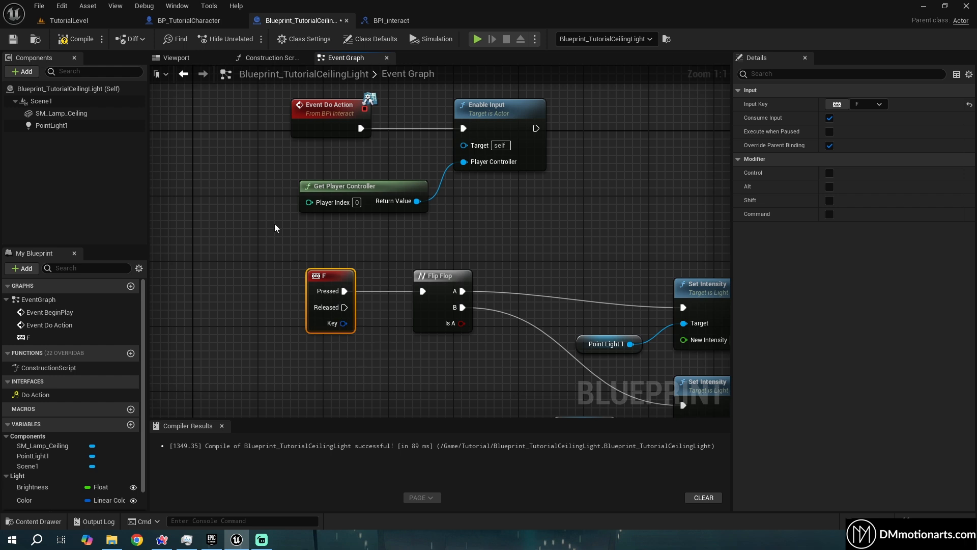
{"action": "left_click", "coordinate": [369, 247]}
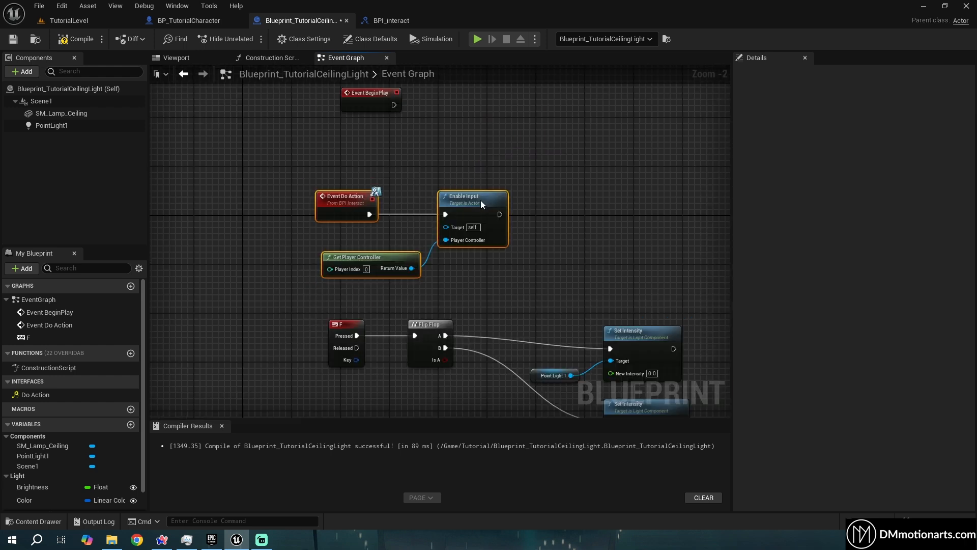
{"action": "left_click_drag", "start_coordinate": [481, 200], "coordinate": [506, 154]}
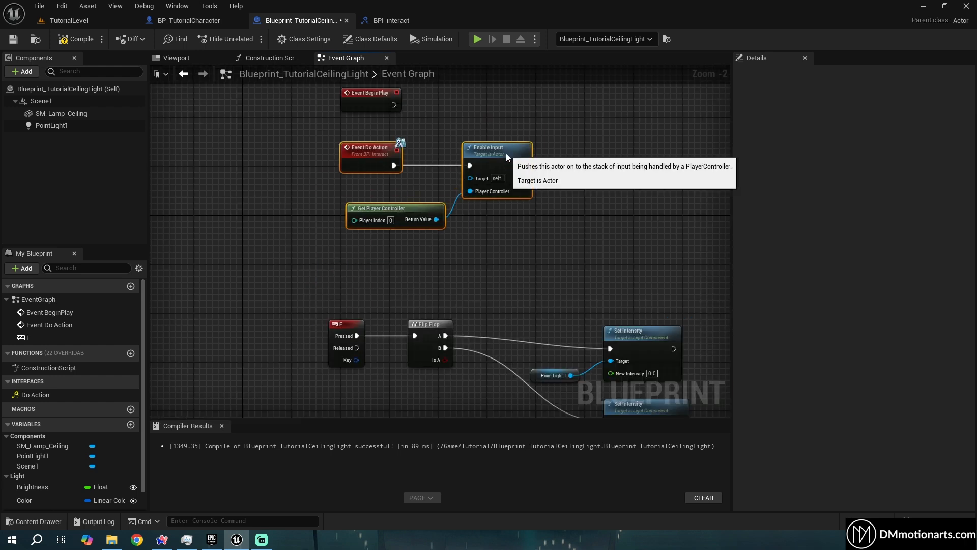
{"action": "left_click_drag", "start_coordinate": [437, 118], "coordinate": [517, 179]}
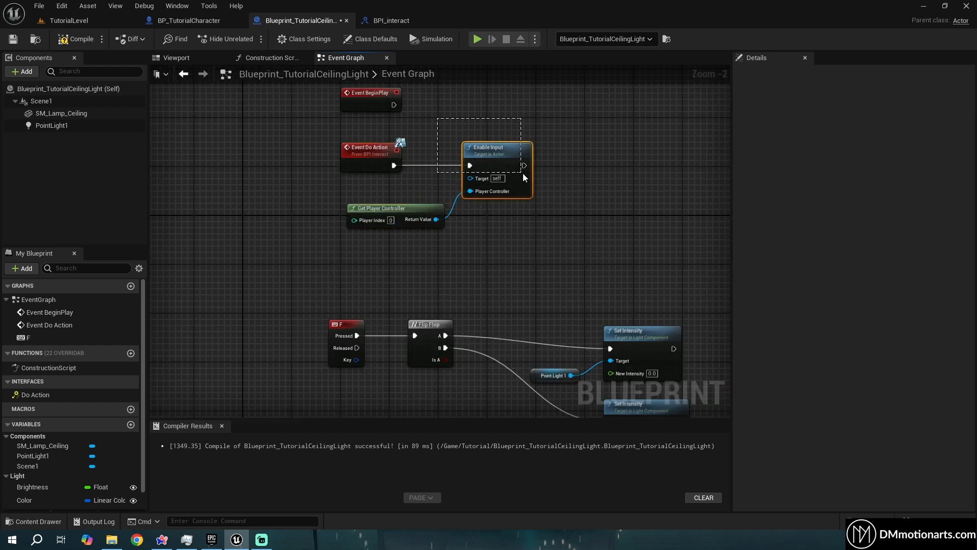
{"action": "left_click_drag", "start_coordinate": [433, 125], "coordinate": [433, 125]}
{"action": "right_click_drag", "start_coordinate": [483, 277], "coordinate": [443, 150]}
{"action": "left_click_drag", "start_coordinate": [251, 172], "coordinate": [615, 347]}
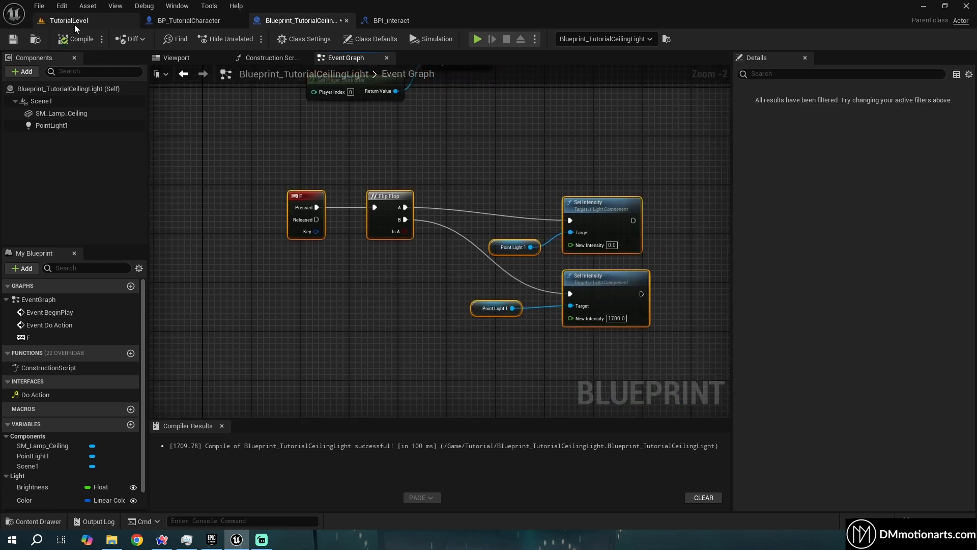
Play TutorialLevel, walk the character up to the ceiling light, and trigger its key event repeatedly to test the toggle.
{"action": "left_click", "coordinate": [74, 23]}
{"action": "key", "text": "alt+p"}
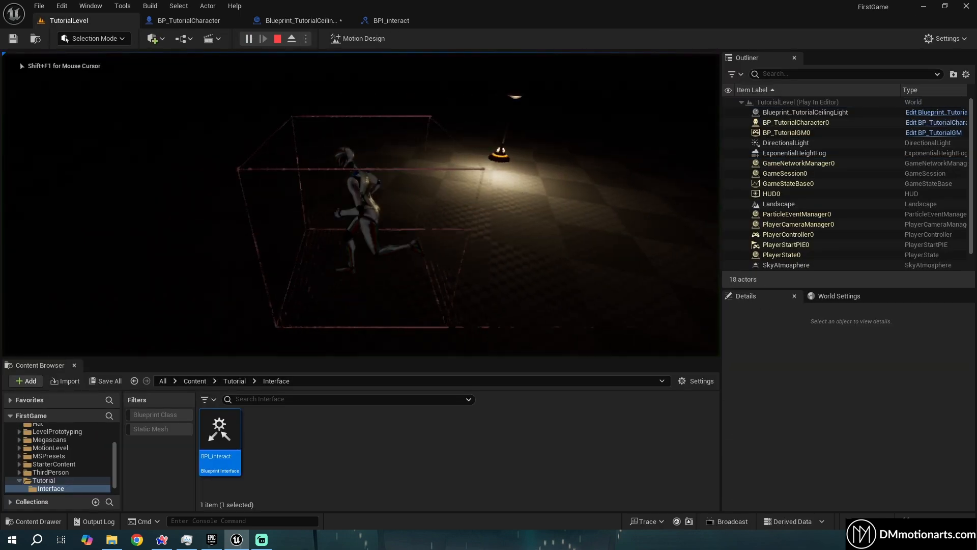
{"action": "key", "text": "w"}
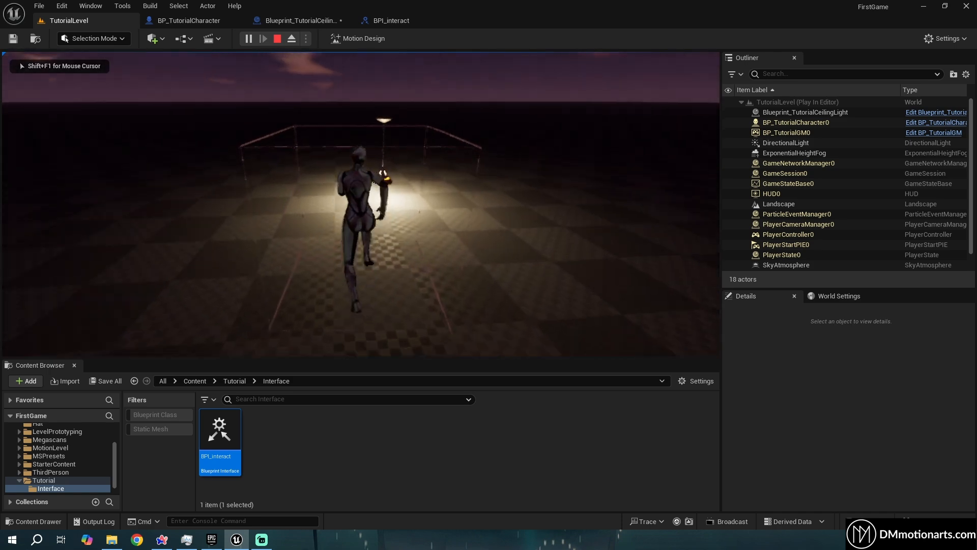
{"action": "key", "text": "e"}
{"action": "key", "text": "e"}
{"action": "key", "text": "e"}
{"action": "key", "text": "e"}
{"action": "key", "text": "e"}
{"action": "key", "text": "e"}
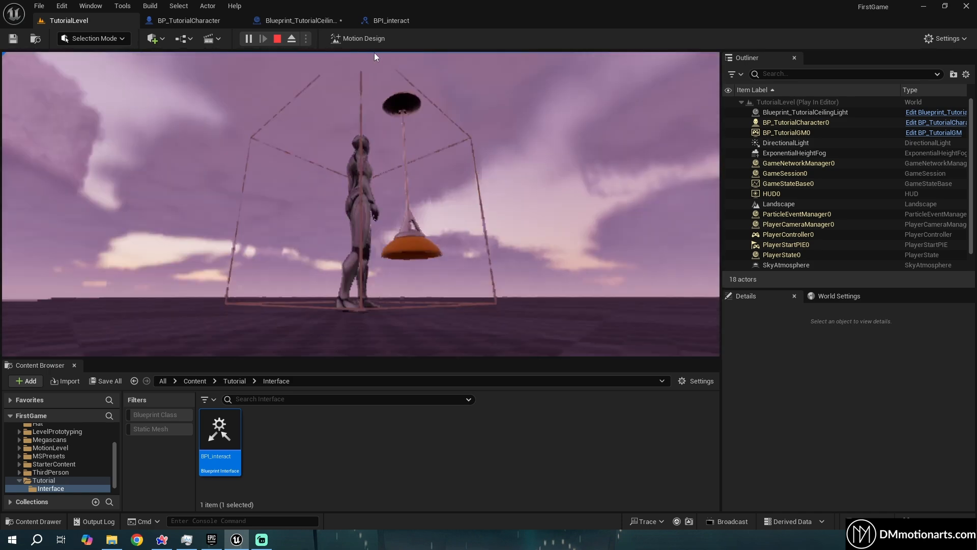
Stop the play session and review the F event and Flip Flop nodes in the ceiling light's event graph.
{"action": "key", "text": "Escape"}
{"action": "left_click", "coordinate": [189, 21]}
{"action": "left_click", "coordinate": [300, 20]}
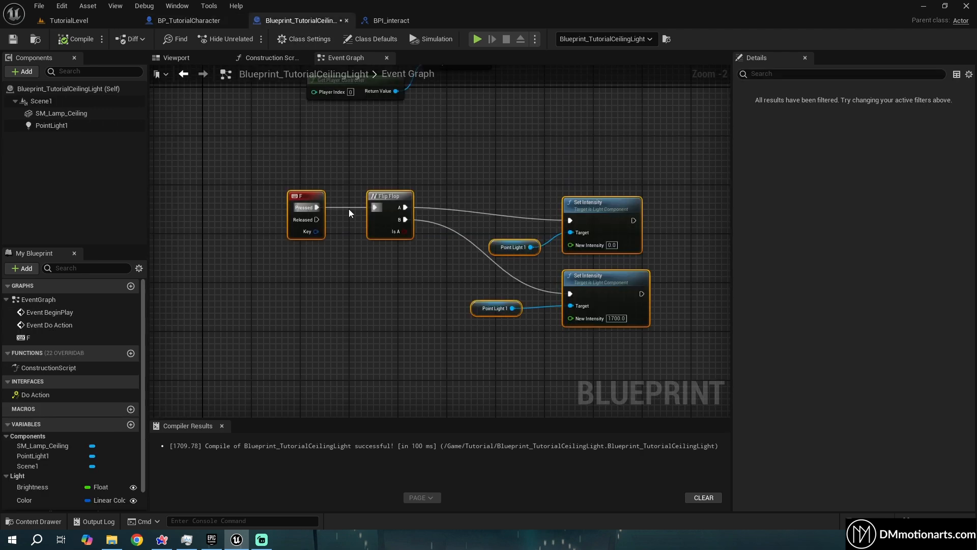
Play TutorialLevel, walk the character to and away from the ceiling light while triggering its toggle key, and stop the session.
{"action": "left_click", "coordinate": [69, 21]}
{"action": "left_click", "coordinate": [255, 40]}
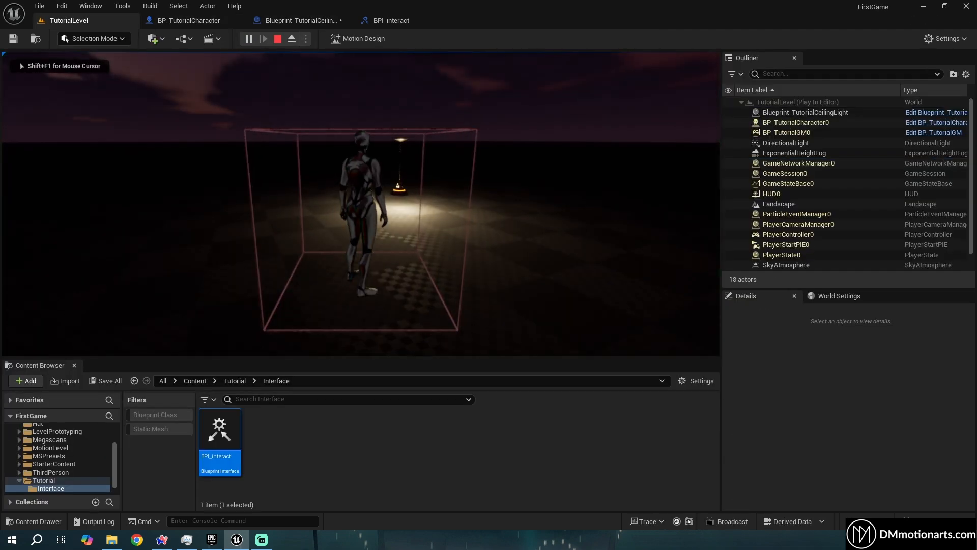
{"action": "key", "text": "a"}
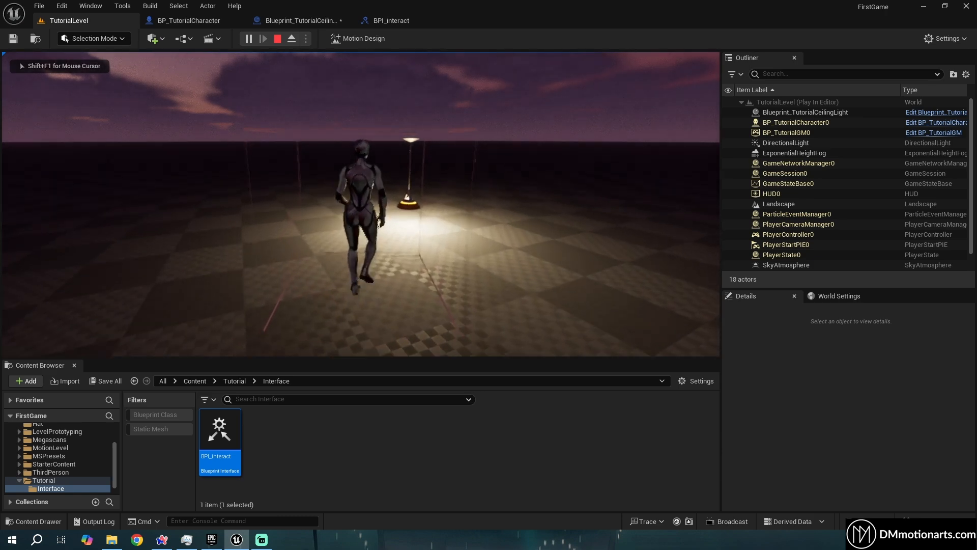
{"action": "key", "text": "s"}
{"action": "key", "text": "d"}
{"action": "key", "text": "w"}
{"action": "key", "text": "d"}
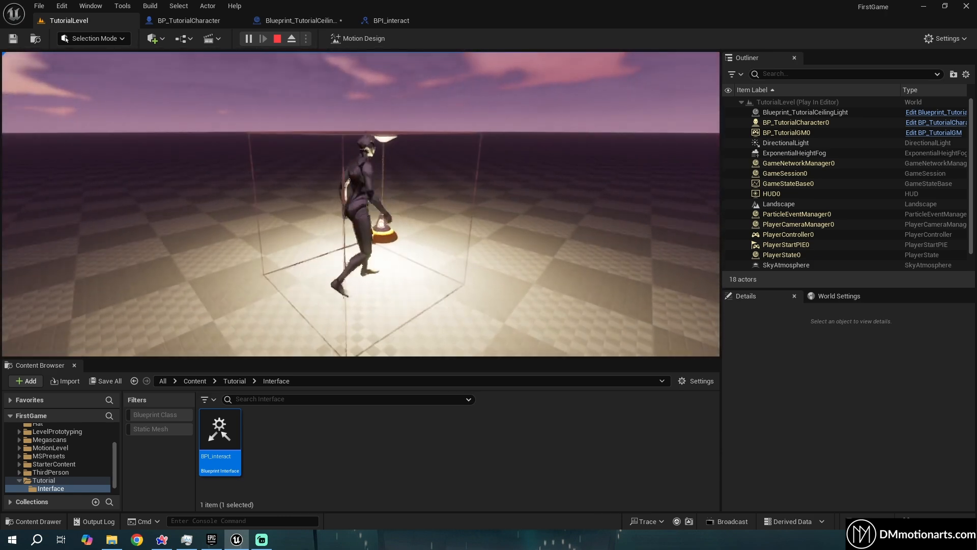
{"action": "key", "text": "e"}
{"action": "key", "text": "a"}
{"action": "key", "text": "e"}
{"action": "key", "text": "s"}
{"action": "key", "text": "e"}
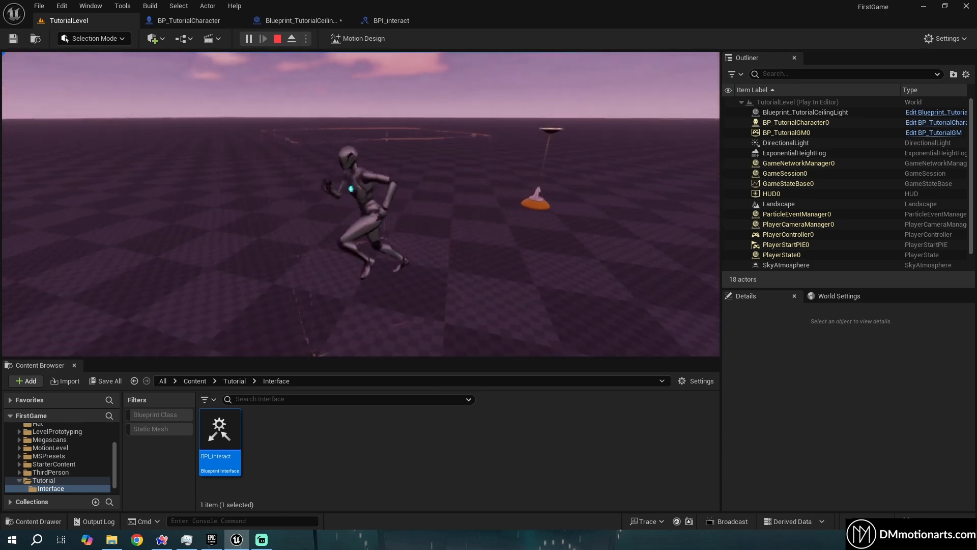
{"action": "key", "text": "e"}
{"action": "key", "text": "e"}
{"action": "key", "text": "e"}
{"action": "key", "text": "w"}
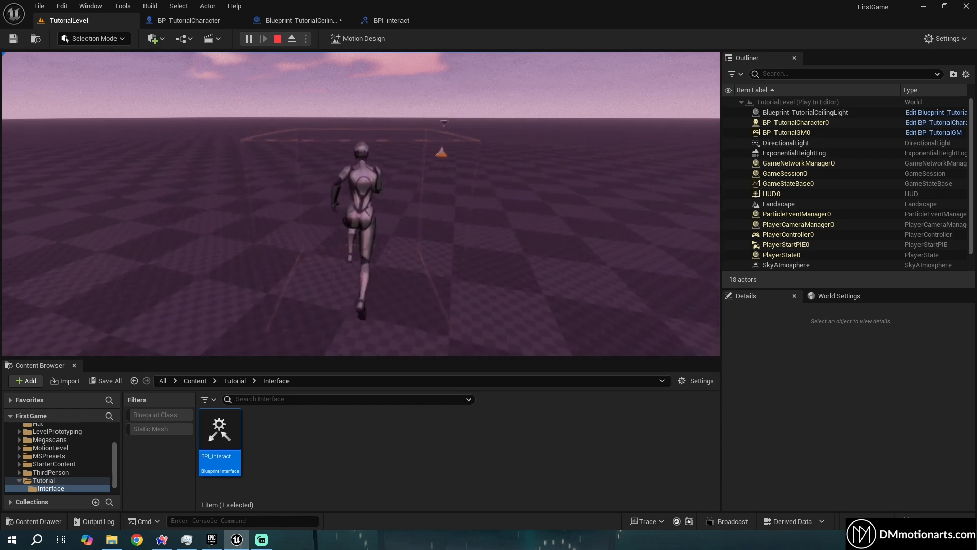
{"action": "key", "text": "Escape"}
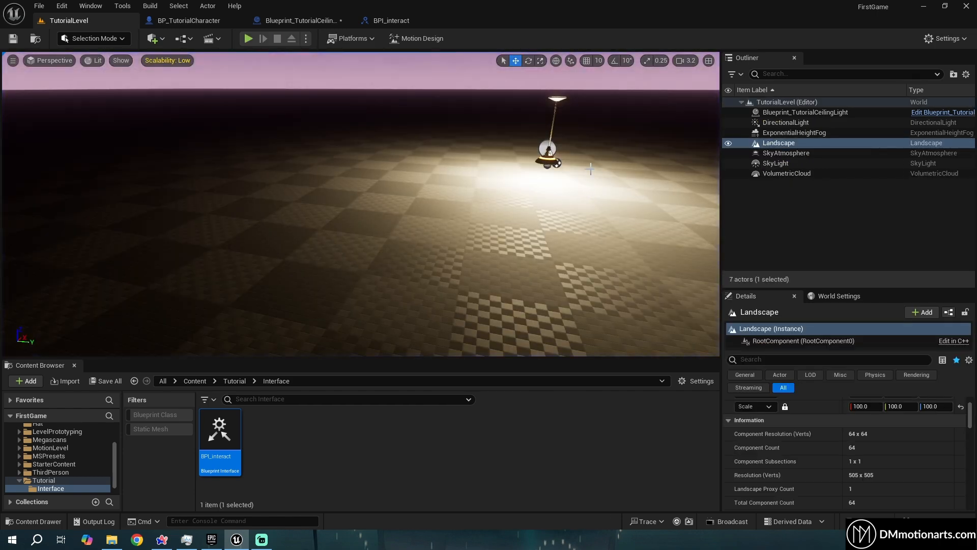
Review the Event Do Action and Enable Input nodes in the ceiling light's event graph and save the blueprint.
{"action": "left_click", "coordinate": [298, 21]}
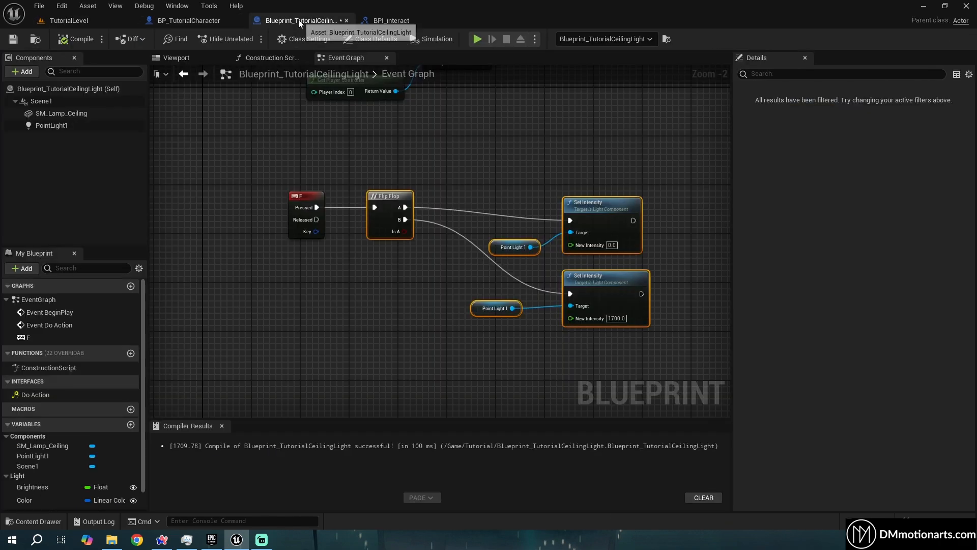
{"action": "right_click_drag", "start_coordinate": [362, 163], "coordinate": [346, 252]}
{"action": "left_click", "coordinate": [435, 213]}
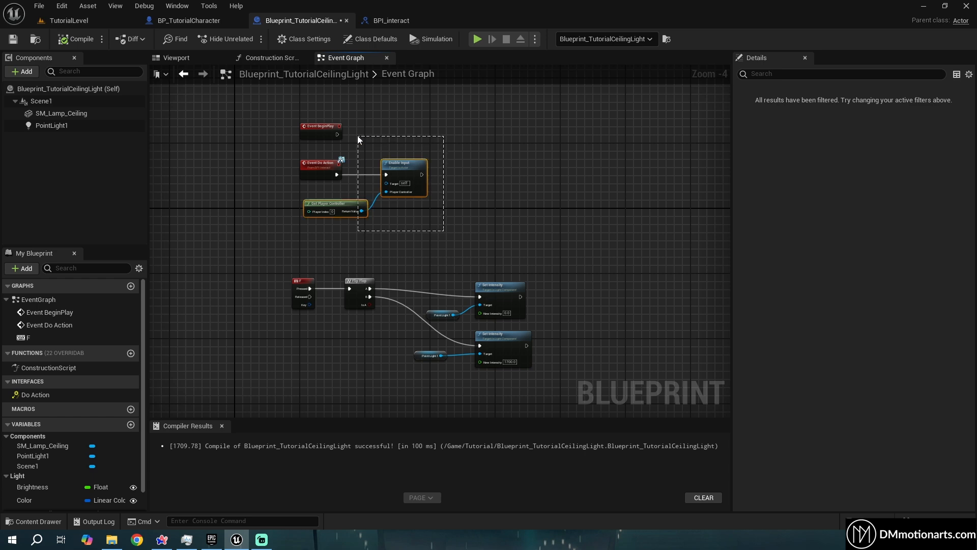
{"action": "left_click_drag", "start_coordinate": [357, 135], "coordinate": [358, 137]}
{"action": "scroll", "coordinate": [375, 246], "scroll_direction": "up", "scroll_amount": 3}
{"action": "left_click", "coordinate": [208, 127]}
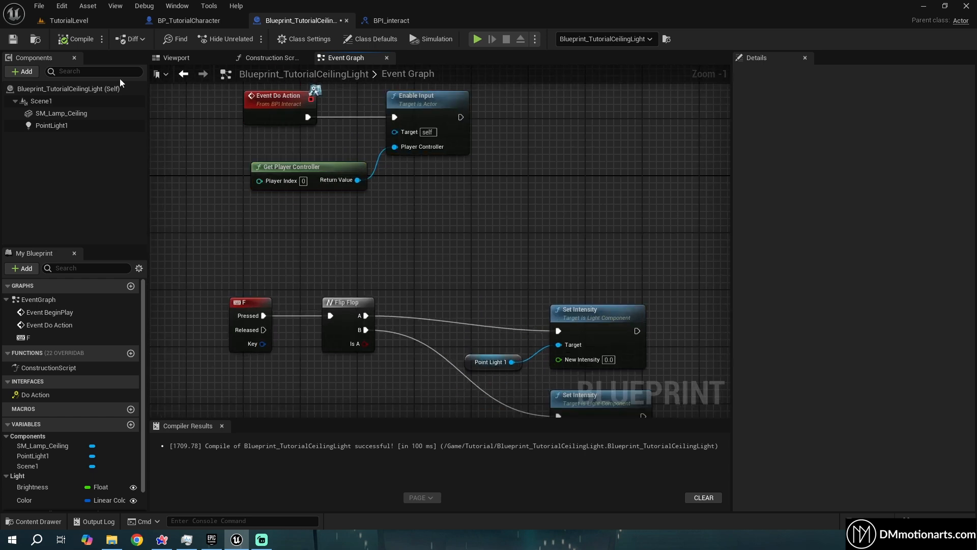
Add an On Component End Overlap event for CollisionBox in BP_TutorialCharacter, placed beneath the Begin Overlap event.
{"action": "left_click", "coordinate": [392, 20]}
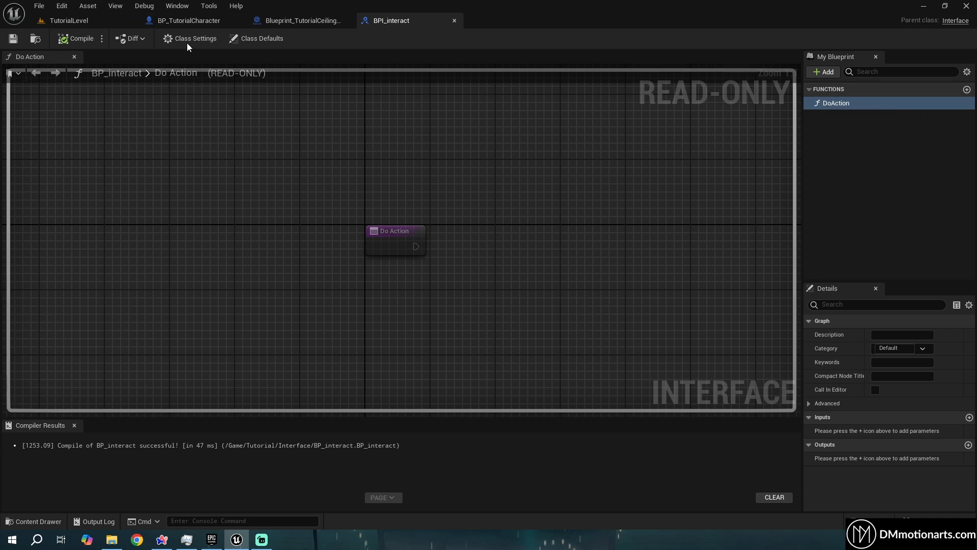
{"action": "left_click", "coordinate": [189, 20]}
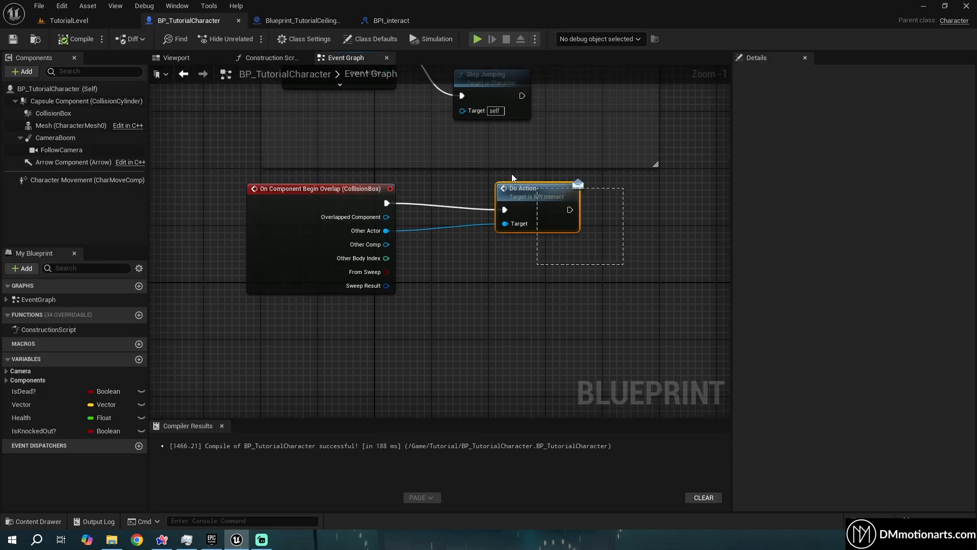
{"action": "right_click_drag", "start_coordinate": [407, 341], "coordinate": [399, 295]}
{"action": "left_click_drag", "start_coordinate": [380, 277], "coordinate": [253, 142]}
{"action": "right_click_drag", "start_coordinate": [348, 295], "coordinate": [343, 262]}
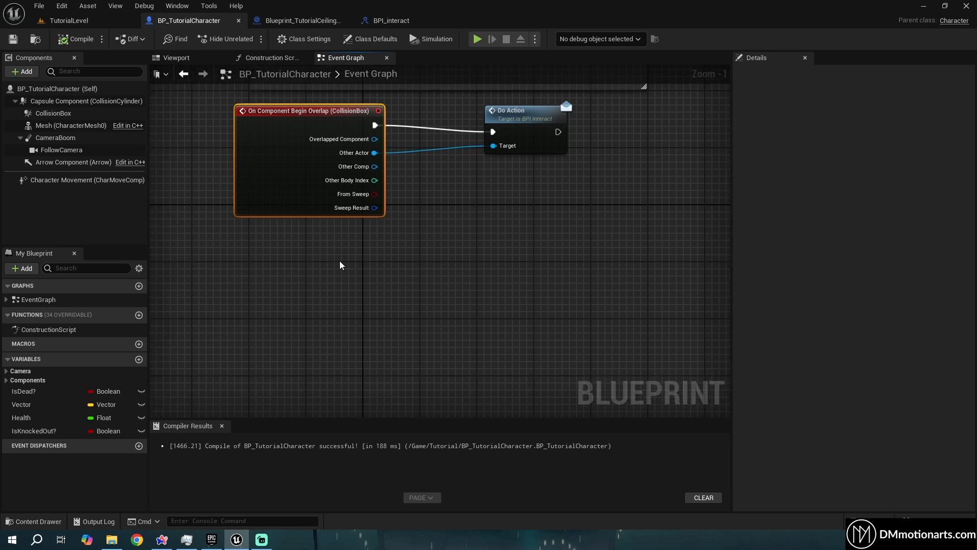
{"action": "left_click", "coordinate": [53, 113]}
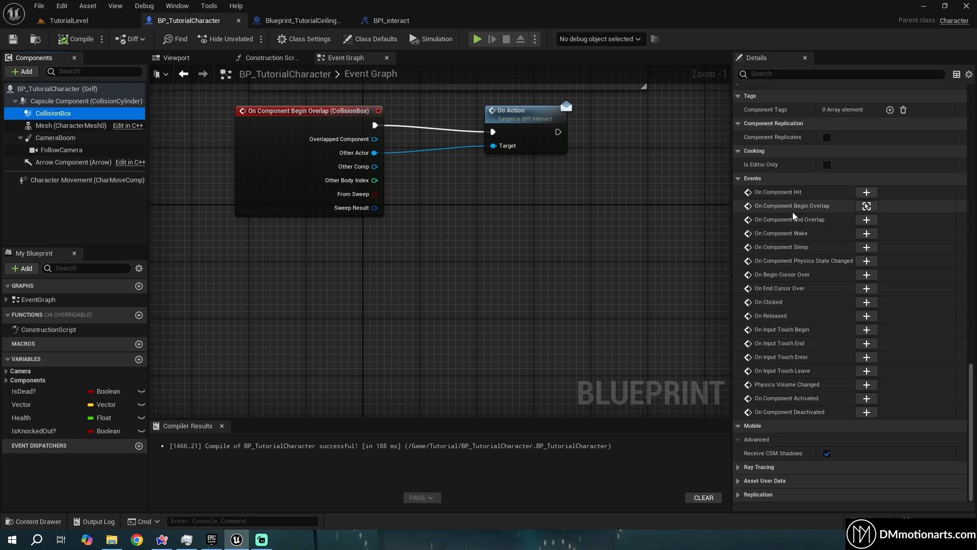
{"action": "left_click", "coordinate": [866, 220]}
{"action": "scroll", "coordinate": [424, 228], "scroll_direction": "up", "scroll_amount": 1}
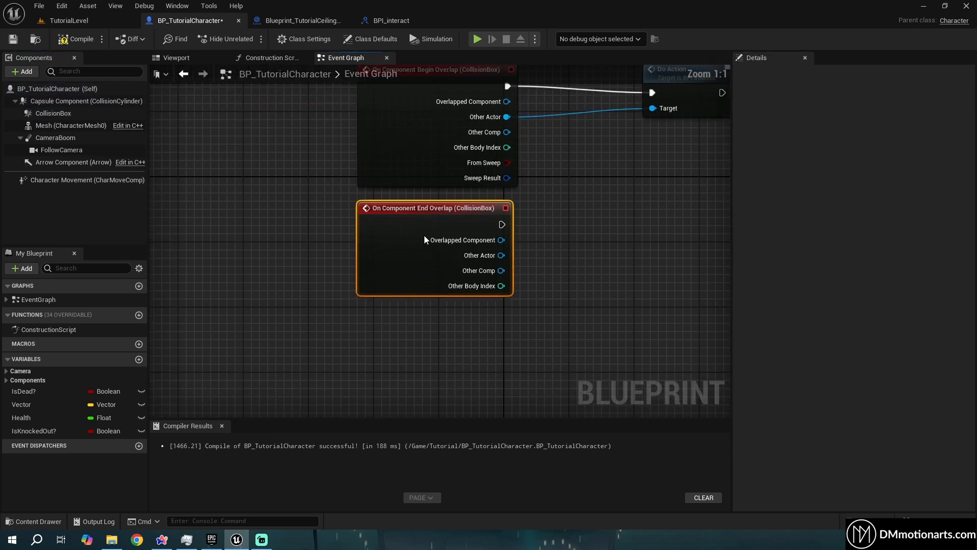
{"action": "right_click_drag", "start_coordinate": [476, 240], "coordinate": [380, 270]}
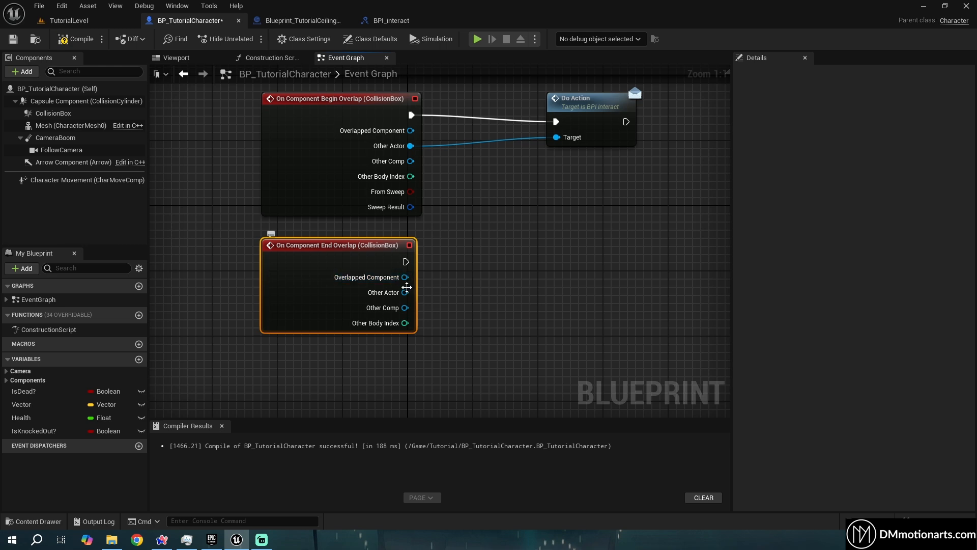
{"action": "left_click_drag", "start_coordinate": [405, 292], "coordinate": [511, 268]}
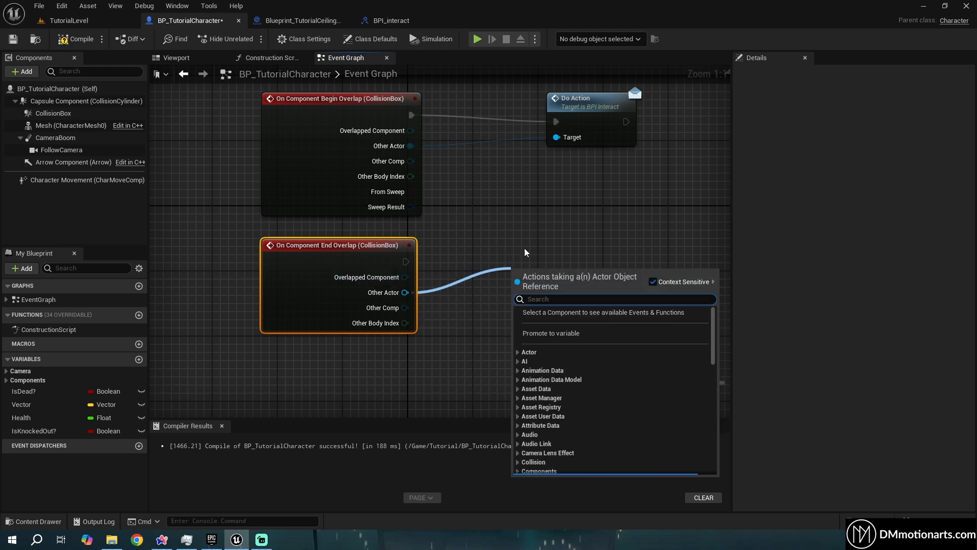
{"action": "left_click", "coordinate": [711, 246]}
Add a Boolean input named InteractableDistance? to the DoAction function in BPI_interact, and compile and save the interface.
{"action": "left_click", "coordinate": [392, 23]}
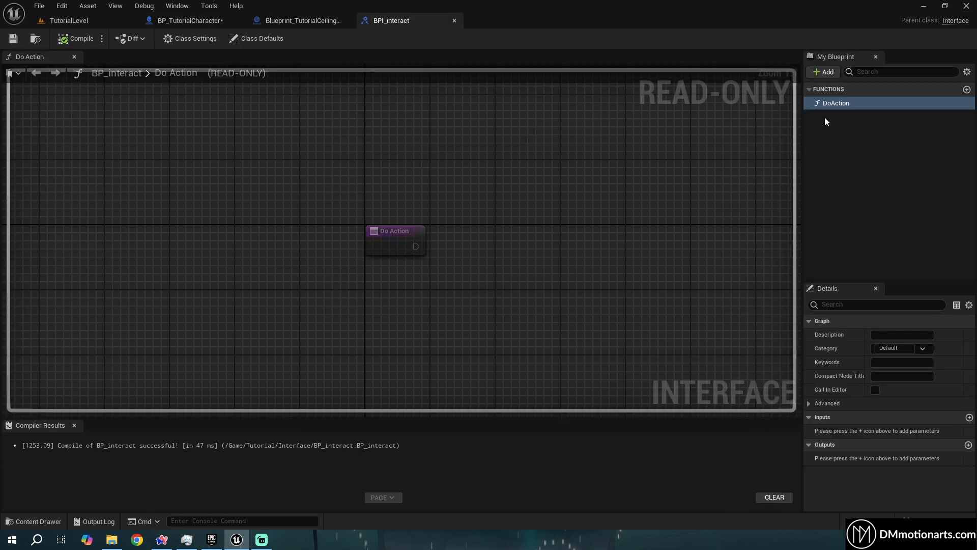
{"action": "left_click", "coordinate": [969, 417]}
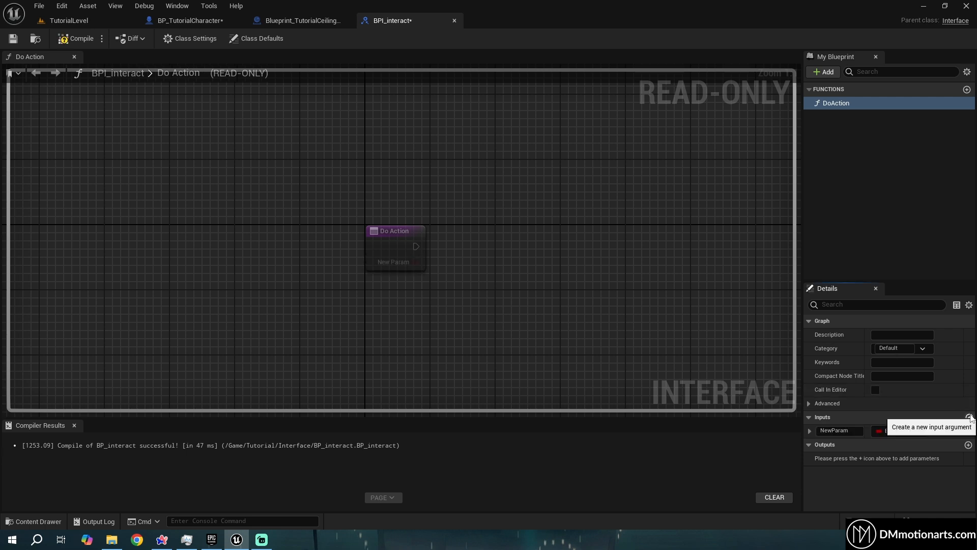
{"action": "left_click", "coordinate": [846, 434]}
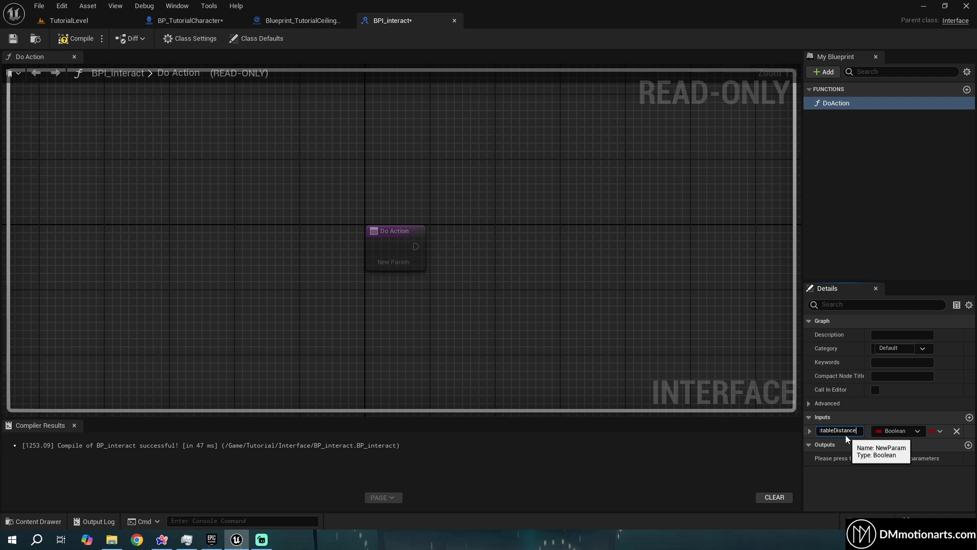
{"action": "type", "text": "InteractableDistance?"}
{"action": "key", "text": "Return"}
{"action": "left_click", "coordinate": [14, 40]}
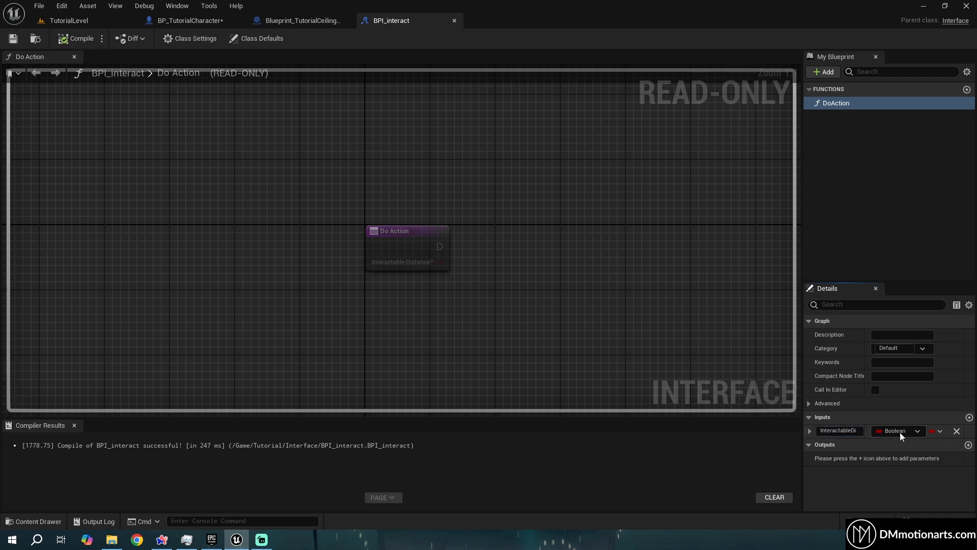
Examine the Interactable Distance? pin on the ceiling light's Event Do Action and the character's Do Action node.
{"action": "left_click", "coordinate": [281, 21]}
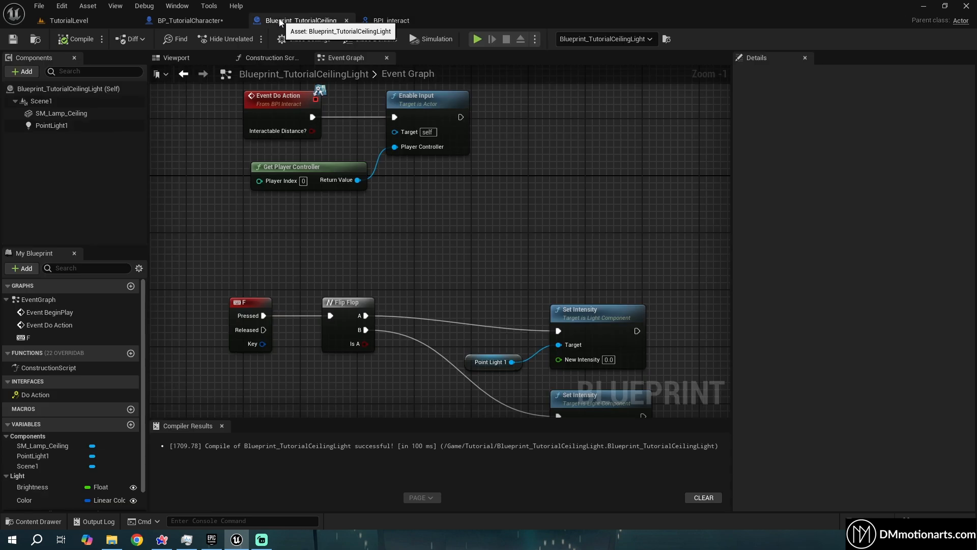
{"action": "left_click", "coordinate": [214, 22]}
{"action": "scroll", "coordinate": [584, 163], "scroll_direction": "down", "scroll_amount": 1}
{"action": "left_click", "coordinate": [525, 133]}
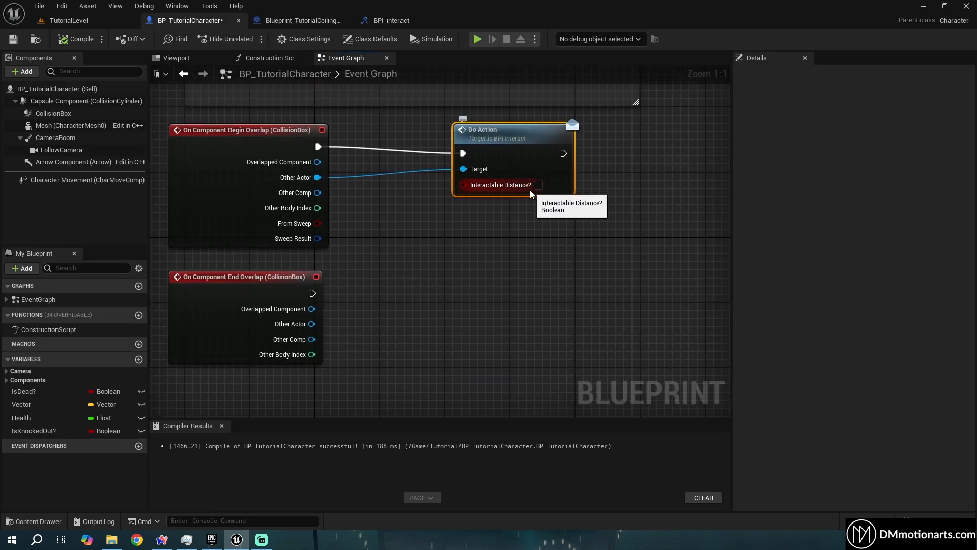
{"action": "left_click", "coordinate": [307, 24]}
{"action": "right_click_drag", "start_coordinate": [408, 260], "coordinate": [433, 324]}
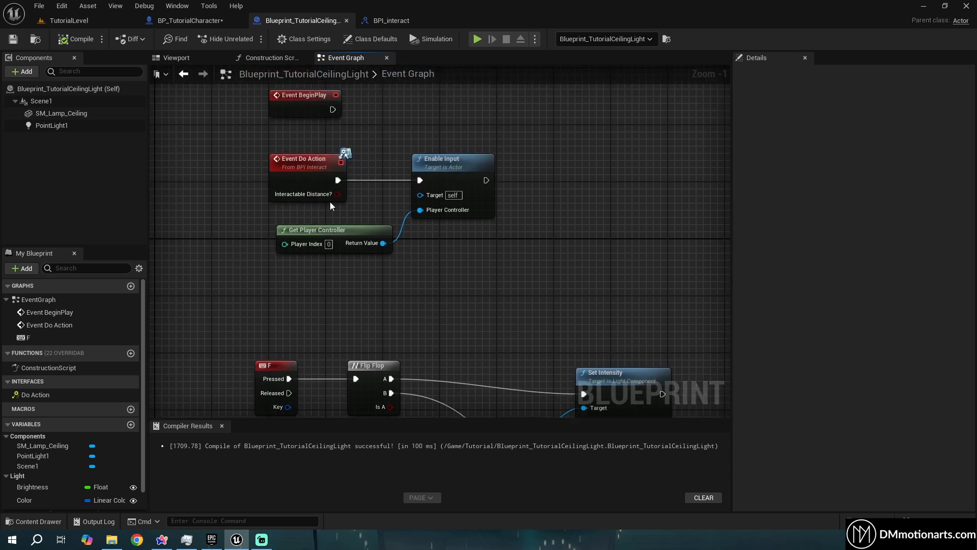
{"action": "scroll", "coordinate": [341, 214], "scroll_direction": "up", "scroll_amount": 1}
{"action": "left_click_drag", "start_coordinate": [247, 136], "coordinate": [358, 216]}
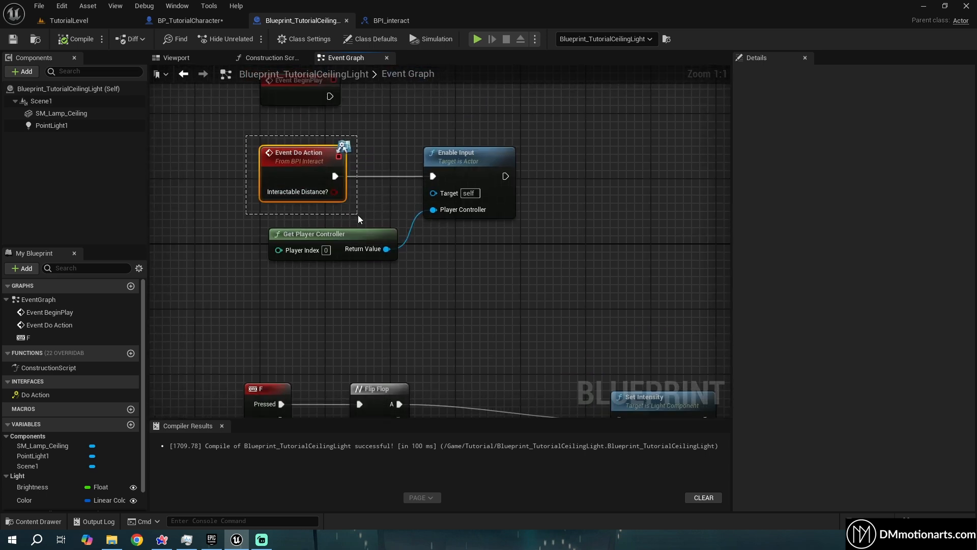
{"action": "left_click", "coordinate": [194, 21]}
{"action": "right_click_drag", "start_coordinate": [229, 119], "coordinate": [252, 114]}
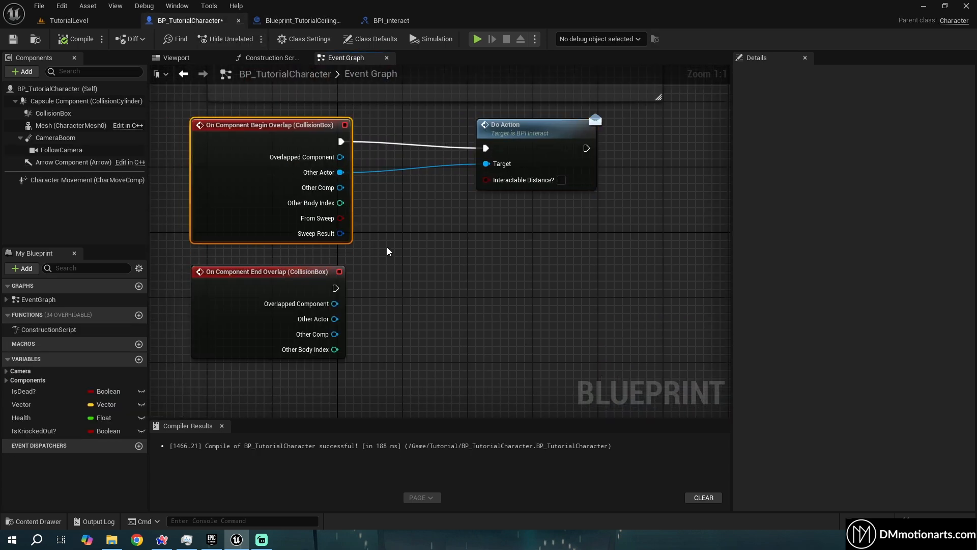
Enable Interactable Distance? on the Begin Overlap's Do Action node and place a copy of that node beside the End Overlap event.
{"action": "left_click", "coordinate": [561, 181]}
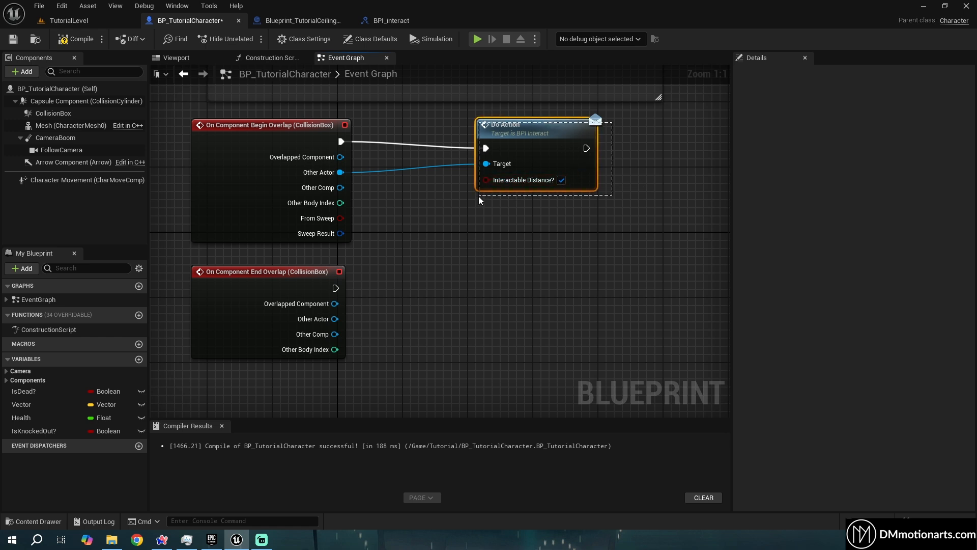
{"action": "key", "text": "ctrl+v"}
{"action": "right_click_drag", "start_coordinate": [485, 298], "coordinate": [475, 244]}
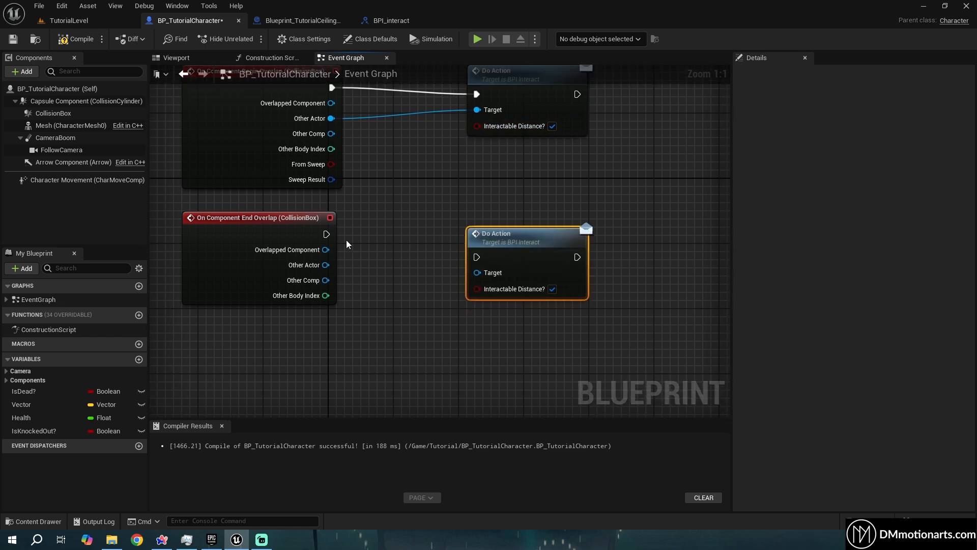
Connect the End Overlap event's execution output and Other Actor to the copied Do Action's execution input and Target.
{"action": "left_click_drag", "start_coordinate": [327, 234], "coordinate": [476, 257]}
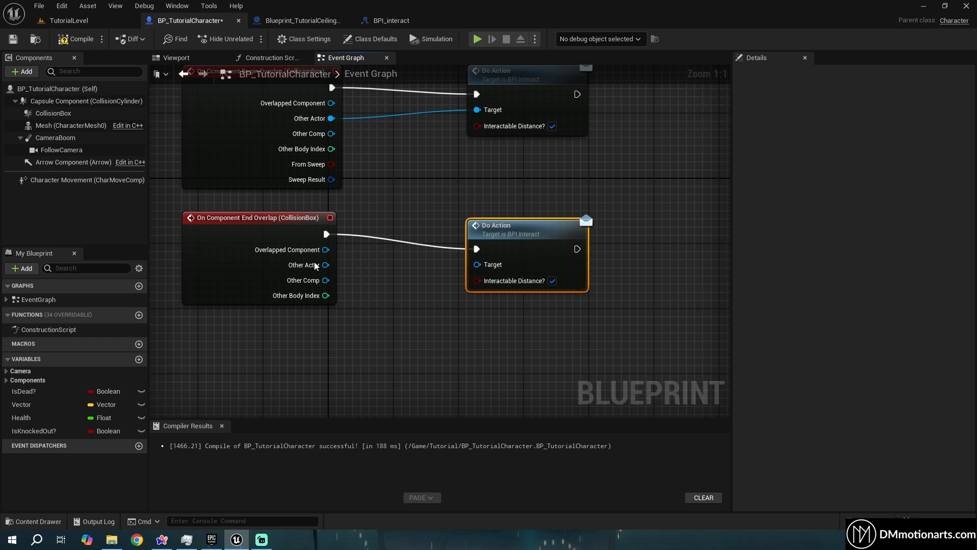
{"action": "left_click_drag", "start_coordinate": [196, 208], "coordinate": [322, 300]}
{"action": "right_click_drag", "start_coordinate": [362, 283], "coordinate": [406, 287]}
{"action": "left_click_drag", "start_coordinate": [393, 308], "coordinate": [318, 263]}
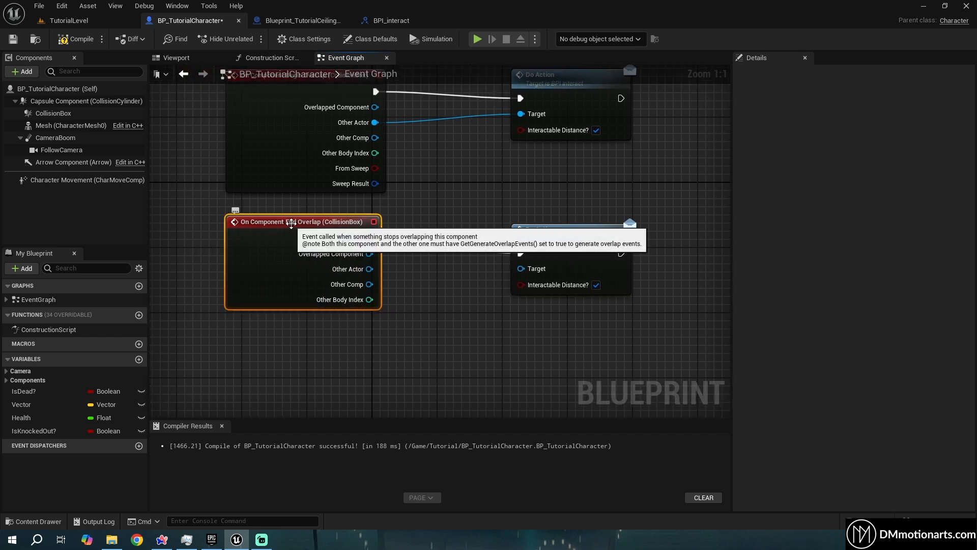
{"action": "left_click_drag", "start_coordinate": [369, 269], "coordinate": [531, 276]}
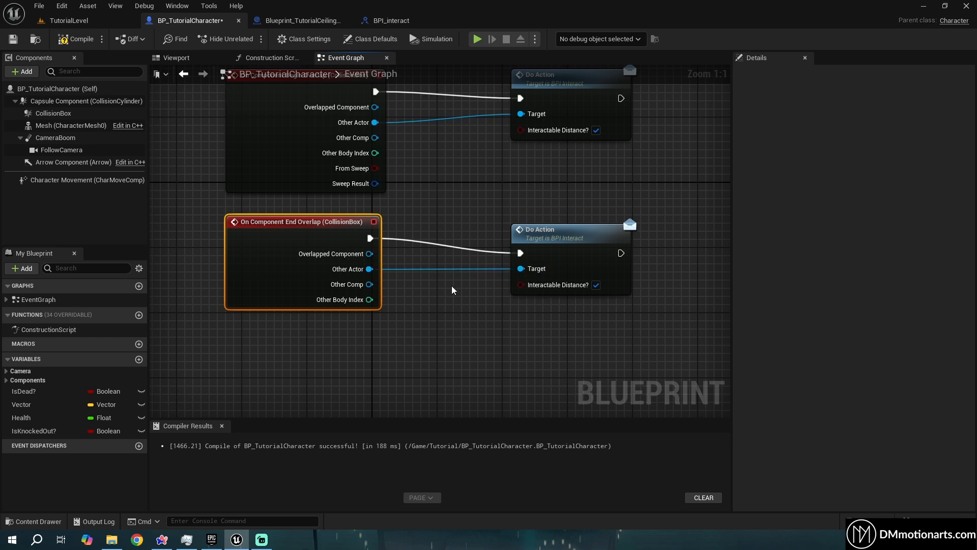
Disable Interactable Distance? on the End Overlap's Do Action node, and compile and save BP_TutorialCharacter.
{"action": "left_click", "coordinate": [596, 285]}
{"action": "left_click", "coordinate": [8, 44]}
{"action": "right_click_drag", "start_coordinate": [477, 209], "coordinate": [453, 237]}
{"action": "left_click_drag", "start_coordinate": [648, 215], "coordinate": [526, 104]}
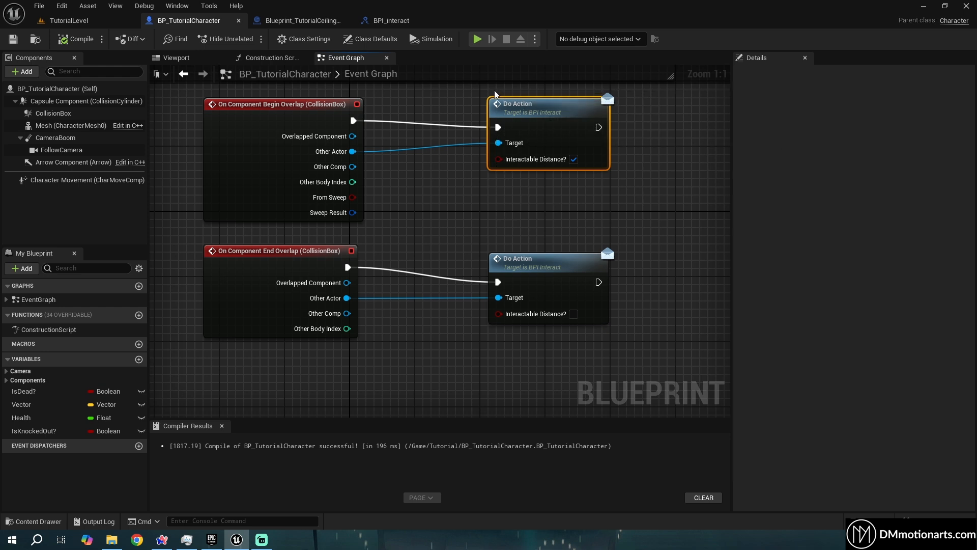
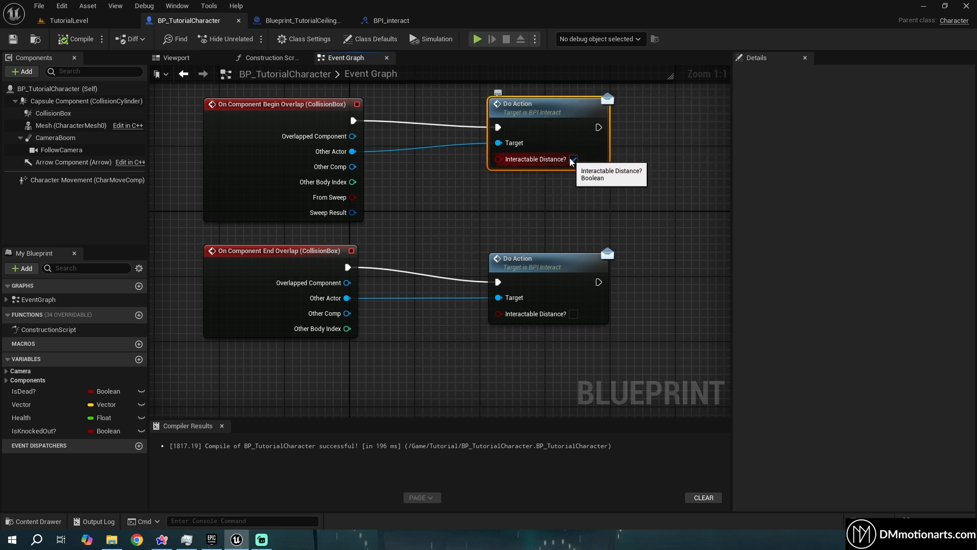
{"action": "left_click_drag", "start_coordinate": [469, 237], "coordinate": [582, 301]}
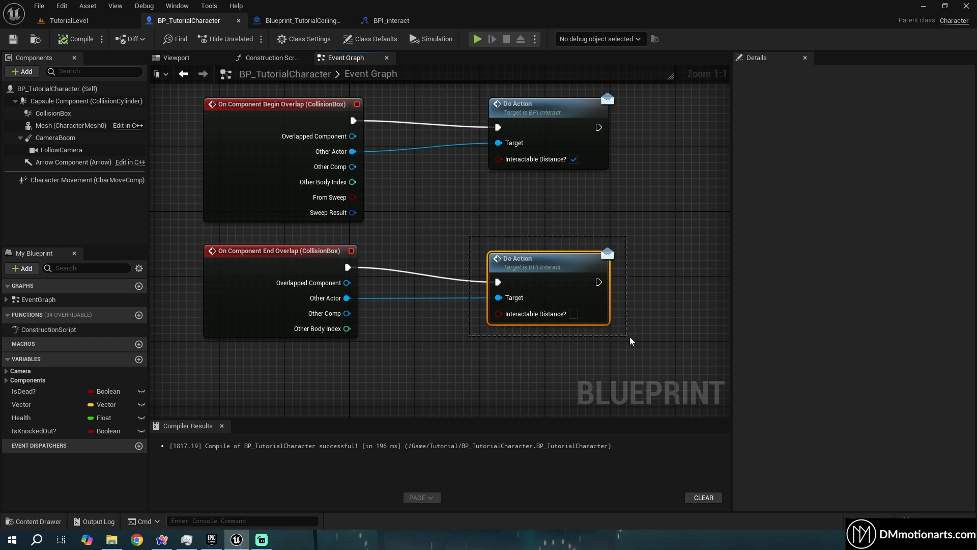
{"action": "left_click_drag", "start_coordinate": [628, 338], "coordinate": [628, 338]}
{"action": "right_click_drag", "start_coordinate": [587, 312], "coordinate": [573, 284]}
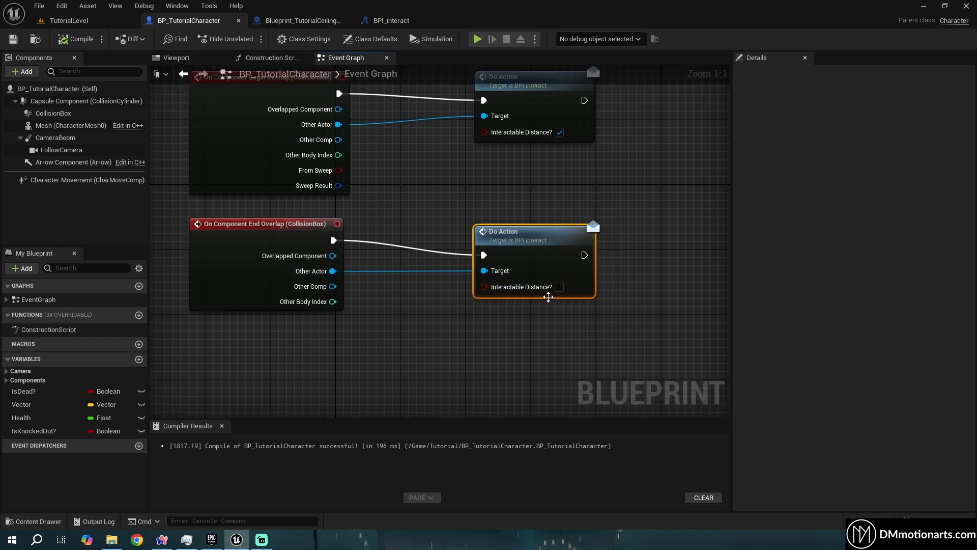
In the ceiling light blueprint, insert a Branch node between Event Do Action and Enable Input, moving the Enable Input nodes further along.
{"action": "left_click", "coordinate": [305, 20]}
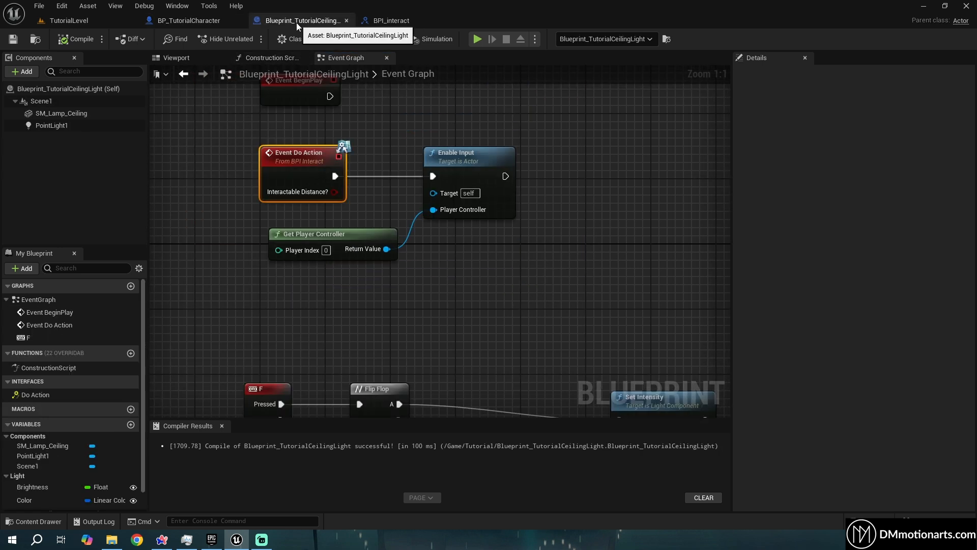
{"action": "left_click_drag", "start_coordinate": [551, 319], "coordinate": [403, 127]}
{"action": "left_click_drag", "start_coordinate": [484, 165], "coordinate": [703, 175]}
{"action": "left_click_drag", "start_coordinate": [307, 176], "coordinate": [418, 165]}
{"action": "type", "text": "branch"}
{"action": "key", "text": "Return"}
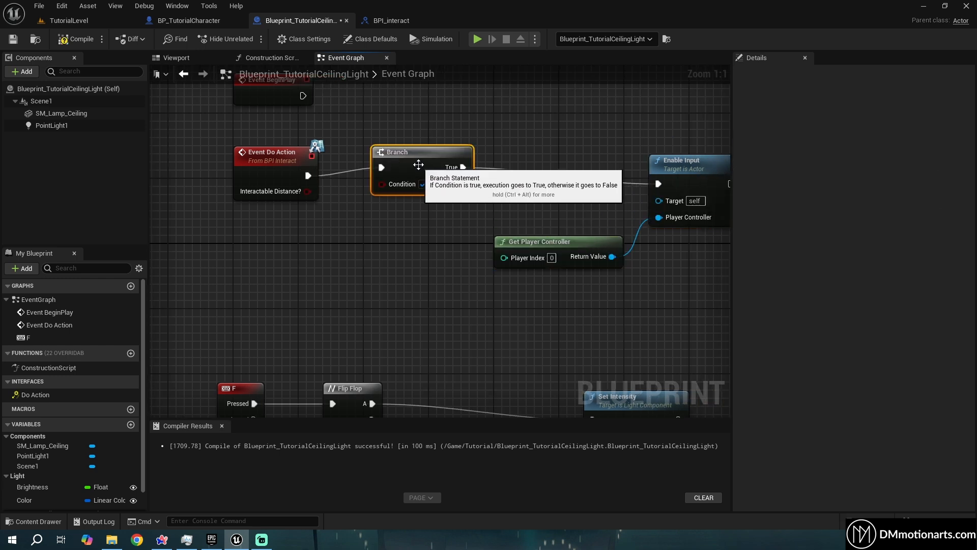
Connect Event Do Action's Interactable Distance? to the Branch's Condition, align the Branch, and move the Enable Input nodes further away.
{"action": "left_click_drag", "start_coordinate": [307, 192], "coordinate": [392, 187]}
{"action": "left_click_drag", "start_coordinate": [410, 159], "coordinate": [410, 168]}
{"action": "right_click_drag", "start_coordinate": [494, 226], "coordinate": [431, 218]}
{"action": "left_click_drag", "start_coordinate": [655, 305], "coordinate": [534, 136]}
{"action": "left_click_drag", "start_coordinate": [628, 159], "coordinate": [708, 159]}
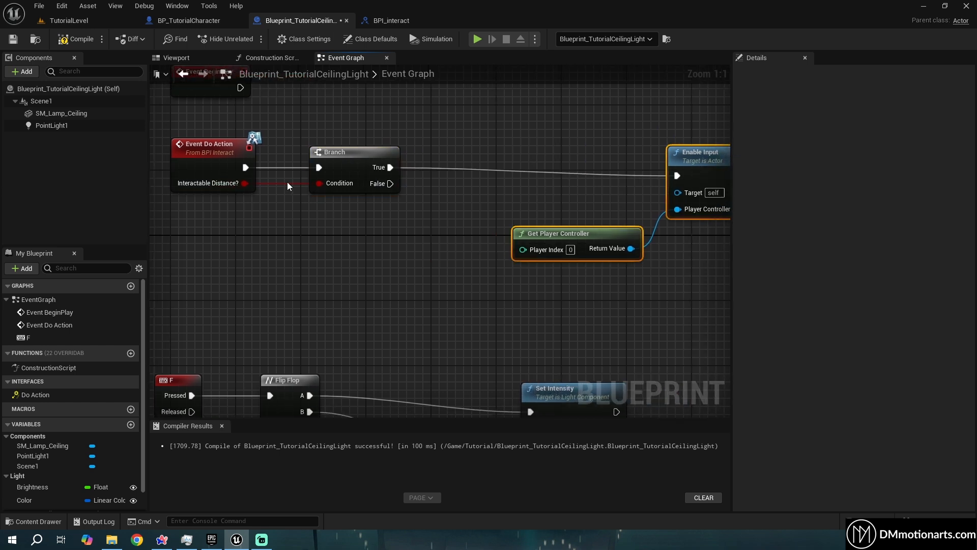
{"action": "scroll", "coordinate": [704, 284], "scroll_direction": "down", "scroll_amount": 2}
{"action": "scroll", "coordinate": [571, 303], "scroll_direction": "up", "scroll_amount": 1}
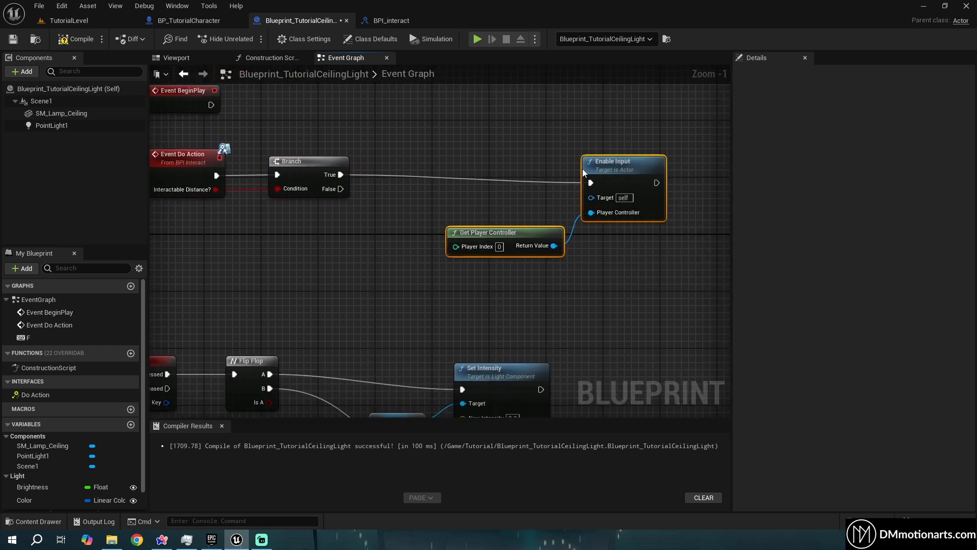
Add a Disable Input node driven by the Branch's False output.
{"action": "left_click_drag", "start_coordinate": [340, 189], "coordinate": [399, 251]}
{"action": "type", "text": "disabb"}
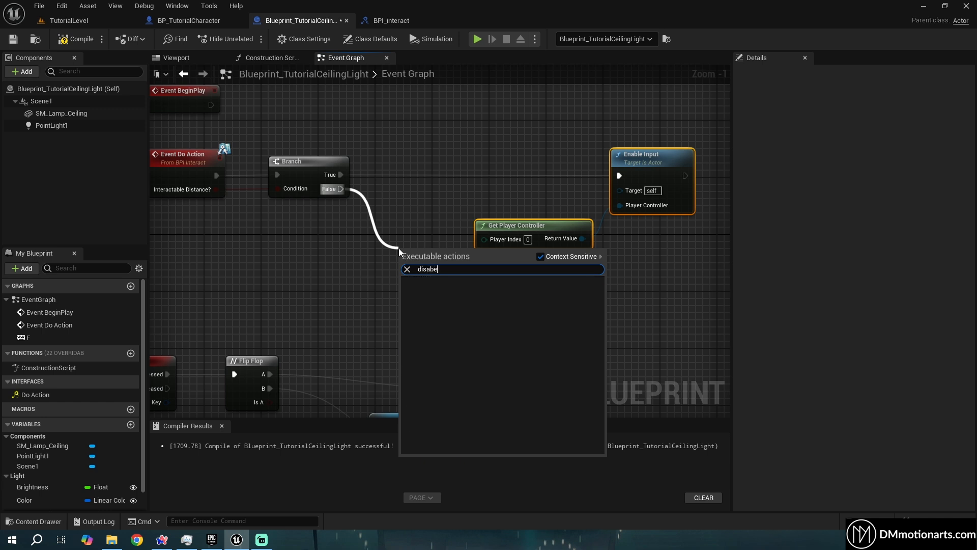
{"action": "key", "text": "BackSpace"}
{"action": "key", "text": "BackSpace"}
{"action": "key", "text": "BackSpace"}
{"action": "type", "text": "abl"}
{"action": "key", "text": "Return"}
Duplicate the Get Player Controller node and connect the copy's Return Value to Disable Input's Player Controller.
{"action": "left_click", "coordinate": [526, 226]}
{"action": "key", "text": "ctrl+c"}
{"action": "key", "text": "ctrl+v"}
{"action": "left_click_drag", "start_coordinate": [431, 279], "coordinate": [408, 297]}
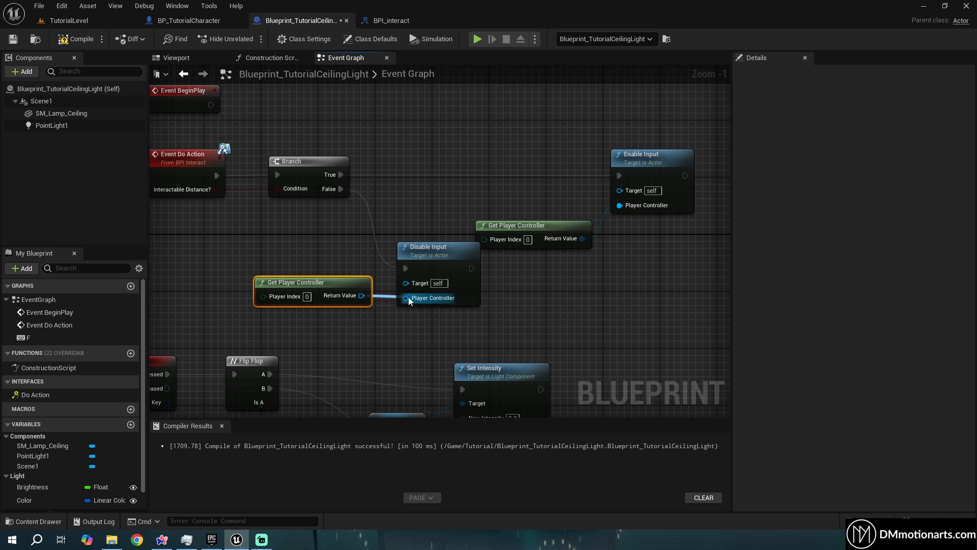
Arrange Disable Input and its Get Player Controller below the Enable Input nodes, and compile the ceiling light blueprint.
{"action": "left_click", "coordinate": [399, 280], "text": "ctrl"}
{"action": "left_click_drag", "start_coordinate": [531, 227], "coordinate": [530, 199]}
{"action": "left_click_drag", "start_coordinate": [259, 252], "coordinate": [665, 266]}
{"action": "right_click_drag", "start_coordinate": [385, 240], "coordinate": [440, 240]}
{"action": "left_click", "coordinate": [78, 39]}
Examine how the Branch routes Interactable Distance? to the Enable Input and Disable Input nodes.
{"action": "right_click_drag", "start_coordinate": [247, 200], "coordinate": [277, 185]}
{"action": "scroll", "coordinate": [284, 197], "scroll_direction": "up", "scroll_amount": 1}
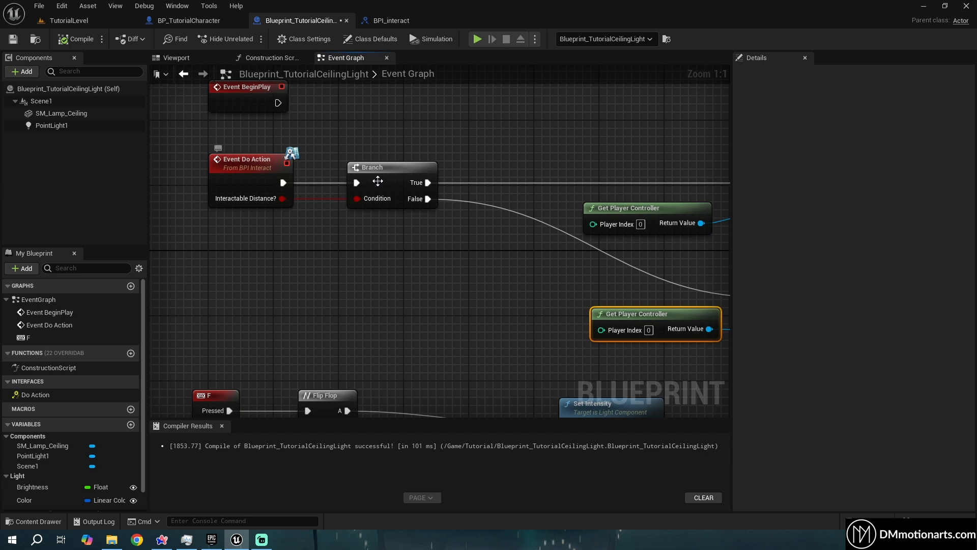
{"action": "left_click_drag", "start_coordinate": [339, 134], "coordinate": [446, 215]}
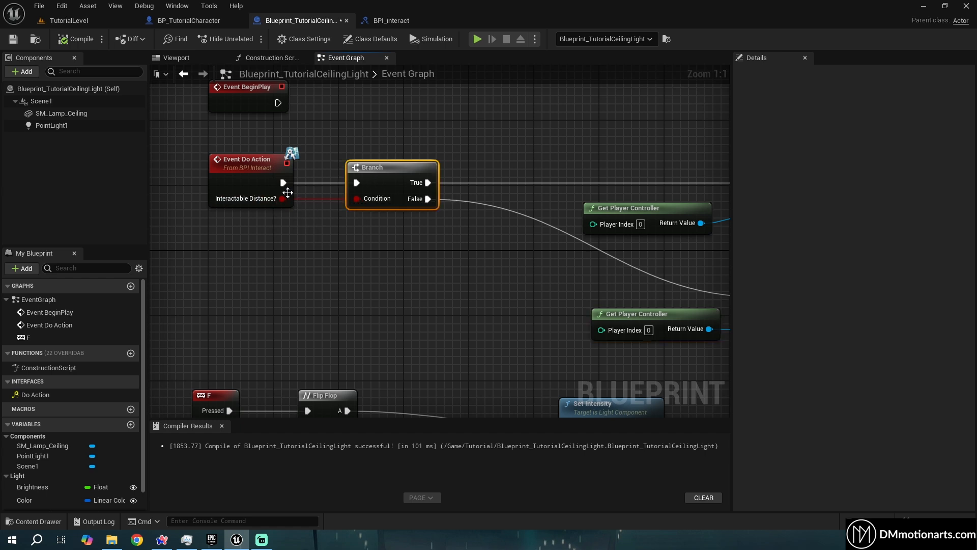
{"action": "right_click_drag", "start_coordinate": [410, 222], "coordinate": [451, 218]}
{"action": "scroll", "coordinate": [471, 245], "scroll_direction": "down", "scroll_amount": 2}
{"action": "right_click_drag", "start_coordinate": [682, 338], "coordinate": [612, 319]}
{"action": "left_click_drag", "start_coordinate": [614, 318], "coordinate": [473, 236]}
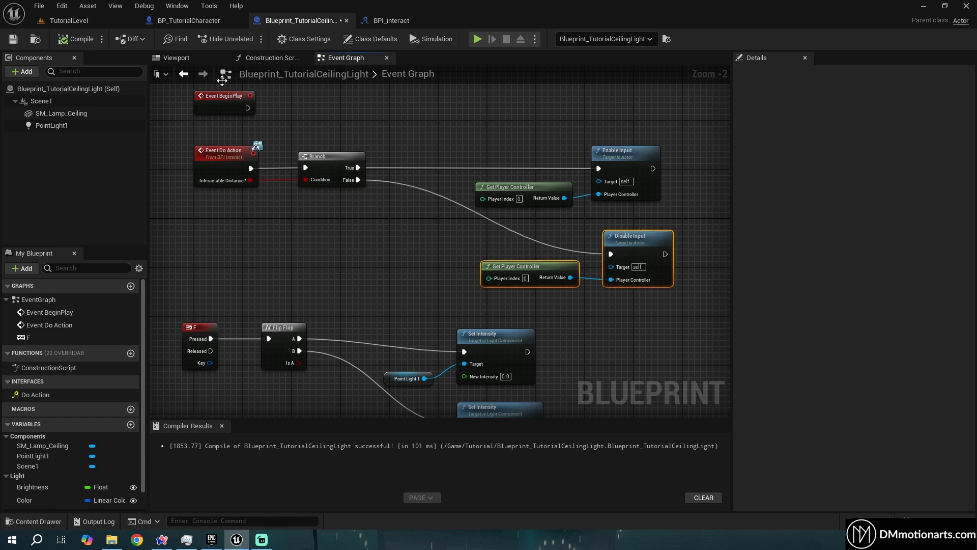
Play TutorialLevel, run the character to the ceiling light and toggle the light repeatedly while the collision box overlaps it.
{"action": "left_click", "coordinate": [69, 21]}
{"action": "left_click", "coordinate": [248, 39]}
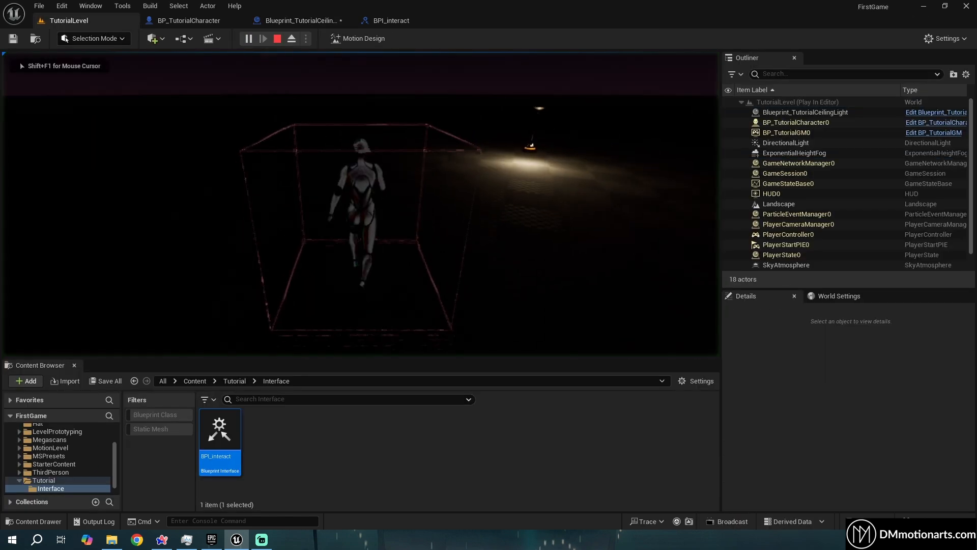
{"action": "key", "text": "w"}
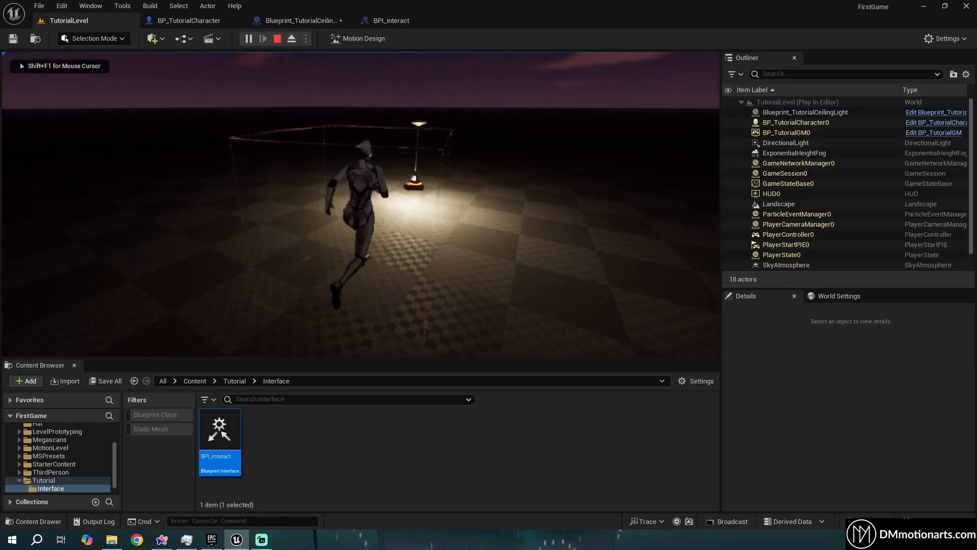
{"action": "key", "text": "e"}
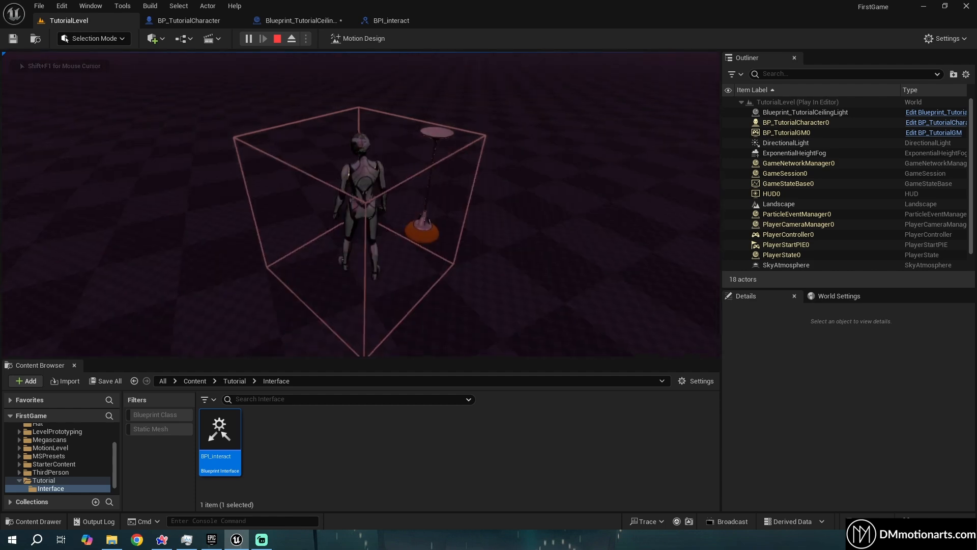
{"action": "key", "text": "e"}
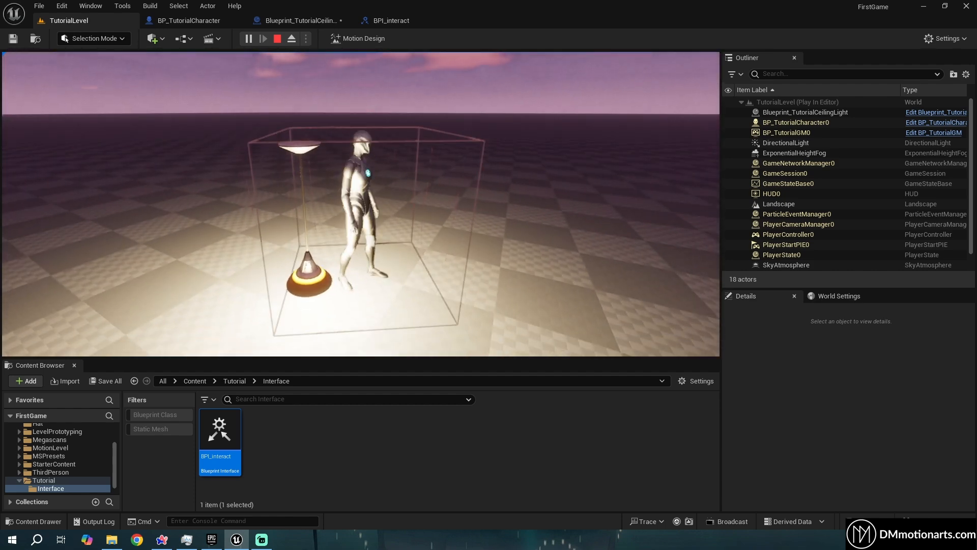
{"action": "key", "text": "e"}
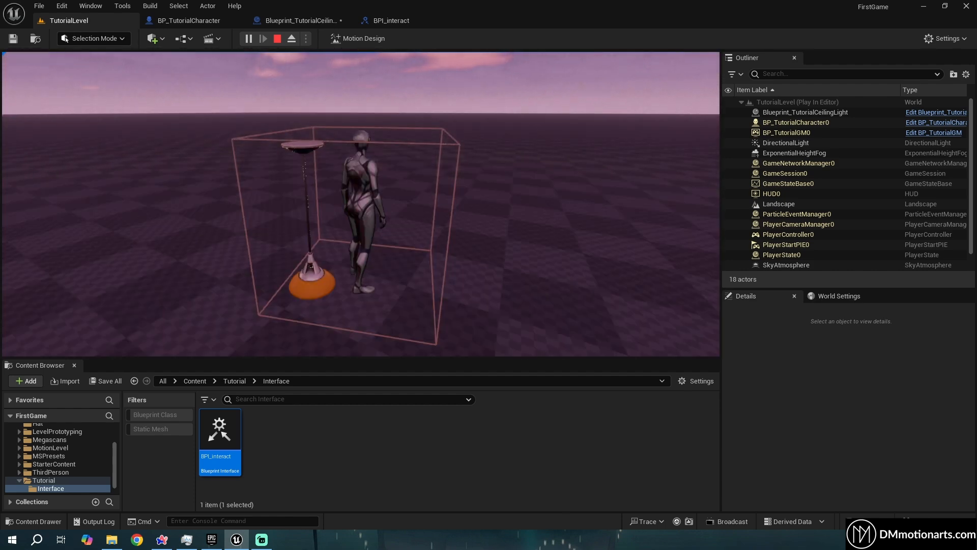
{"action": "key", "text": "e"}
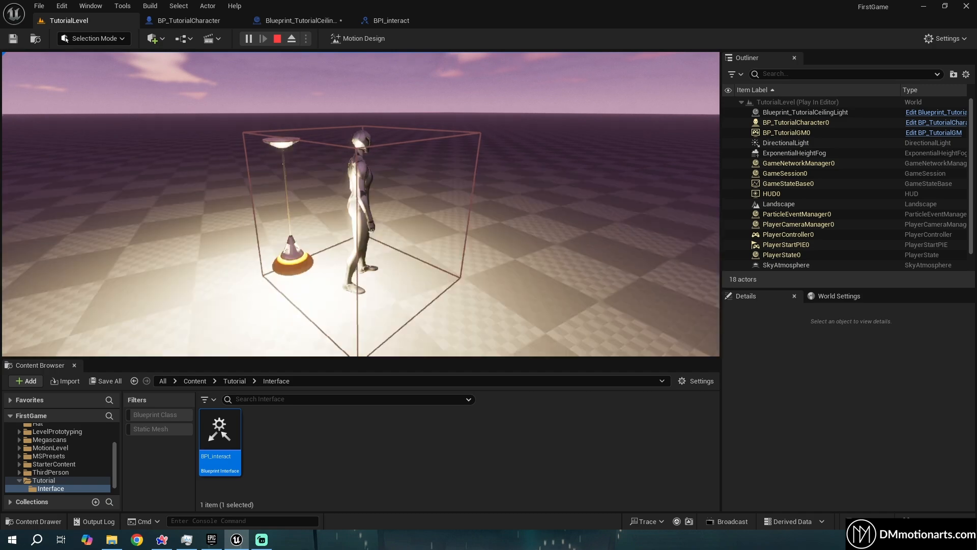
{"action": "key", "text": "e"}
{"action": "key", "text": "e"}
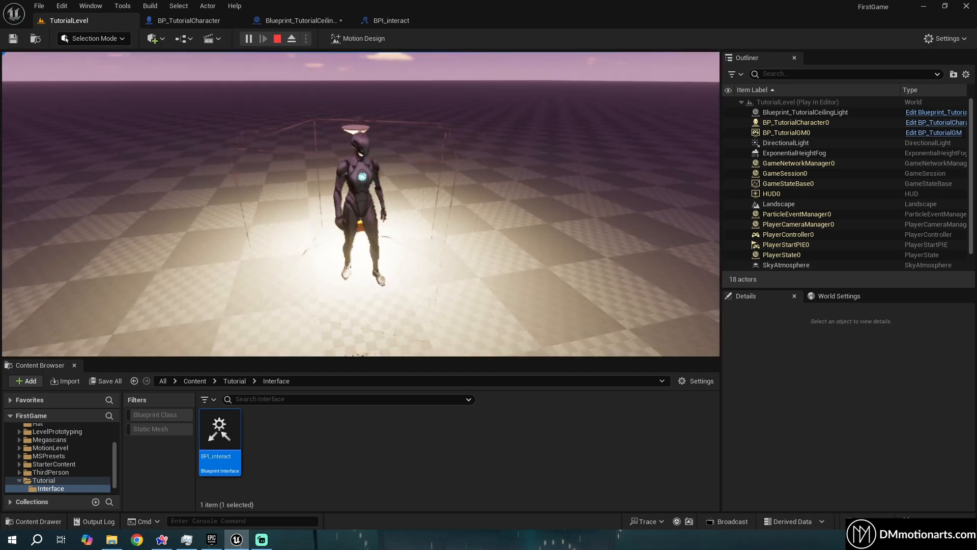
Walk the character away from the ceiling light and back towards it, and end the play session.
{"action": "key", "text": "s"}
{"action": "key", "text": "d"}
{"action": "key", "text": "w"}
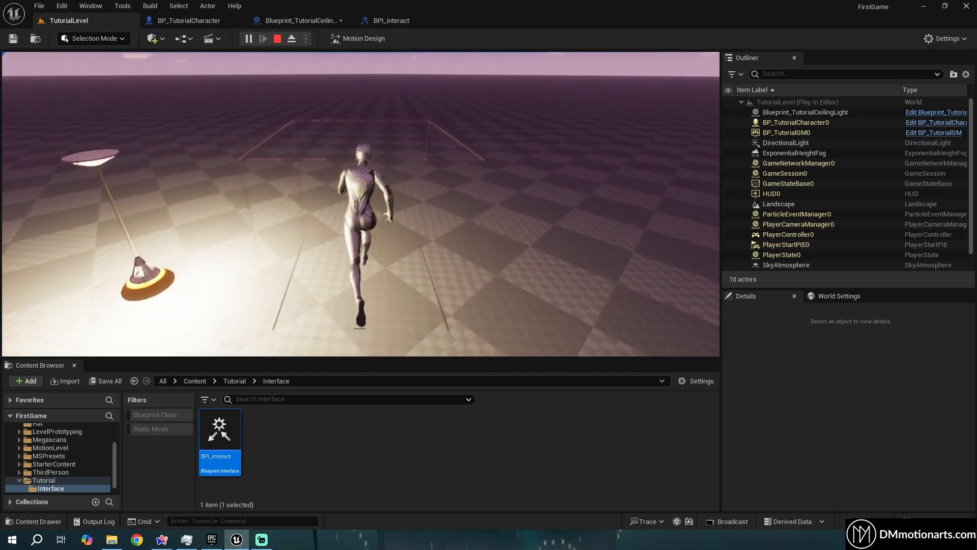
{"action": "key", "text": "s"}
{"action": "key", "text": "w"}
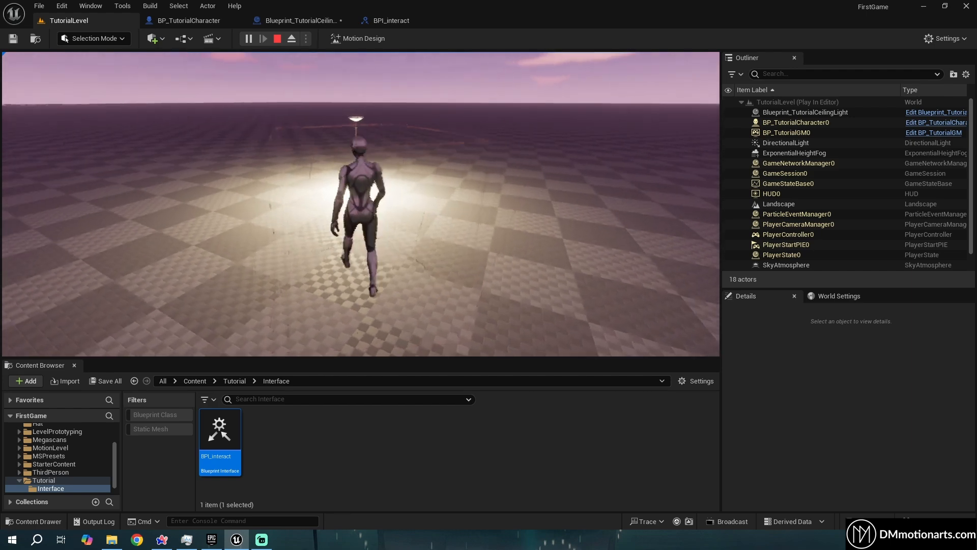
{"action": "key", "text": "Escape"}
In BP_TutorialCharacter's viewport, move the CollisionBox forward so that it sits in front of the character.
{"action": "left_click", "coordinate": [188, 20]}
{"action": "left_click", "coordinate": [187, 58]}
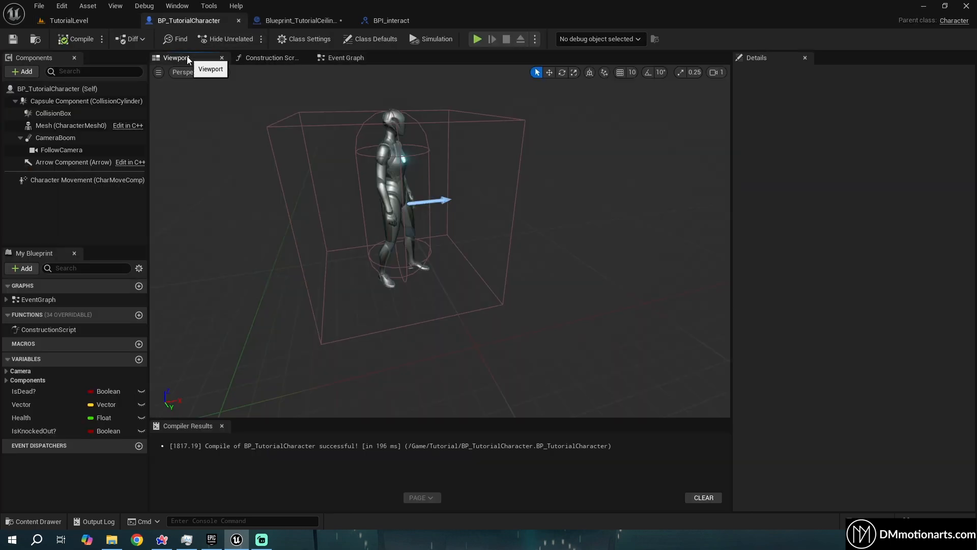
{"action": "left_click", "coordinate": [53, 113]}
{"action": "left_click_drag", "start_coordinate": [455, 202], "coordinate": [547, 192]}
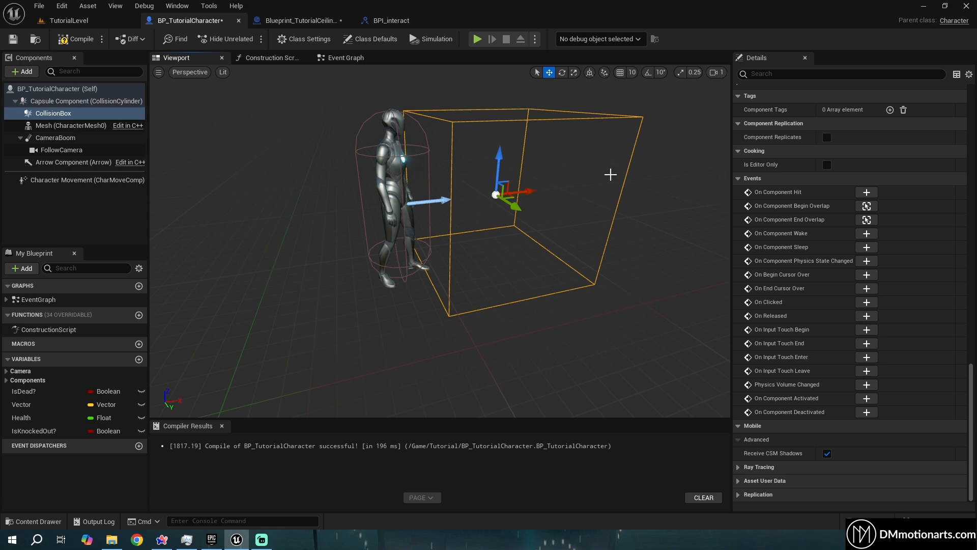
{"action": "left_click_drag", "start_coordinate": [533, 193], "coordinate": [503, 200]}
{"action": "key", "text": "w"}
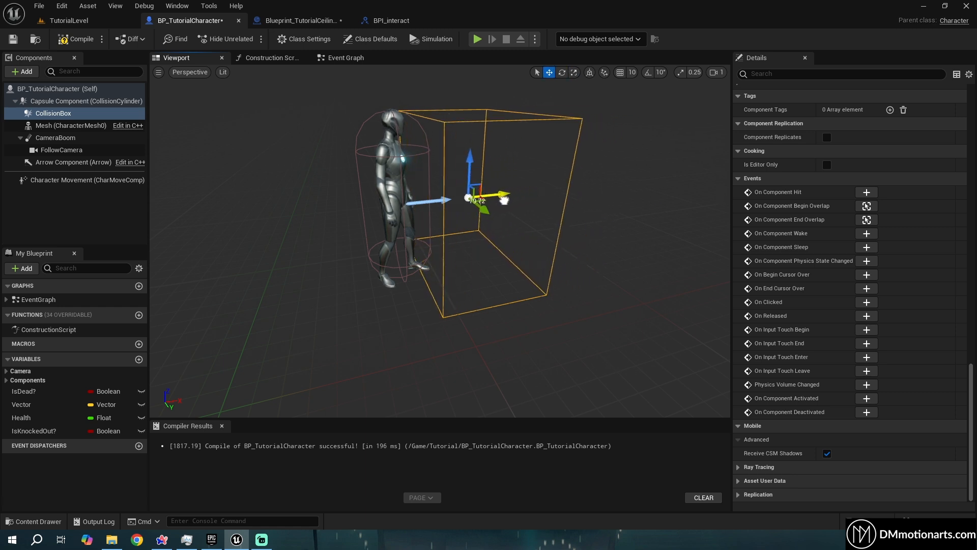
Play TutorialLevel again and walk the character up to and around the ceiling light.
{"action": "left_click", "coordinate": [71, 20]}
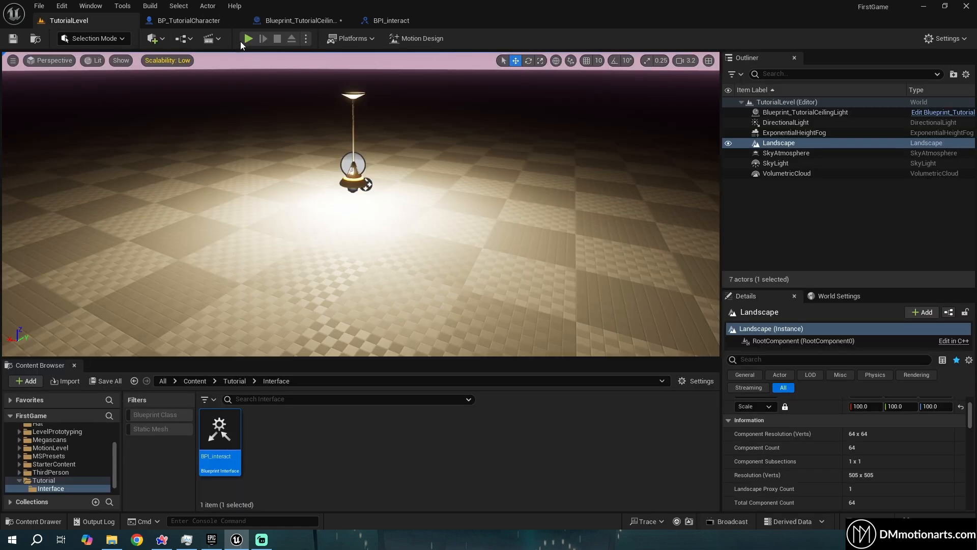
{"action": "left_click", "coordinate": [248, 39]}
{"action": "key", "text": "d"}
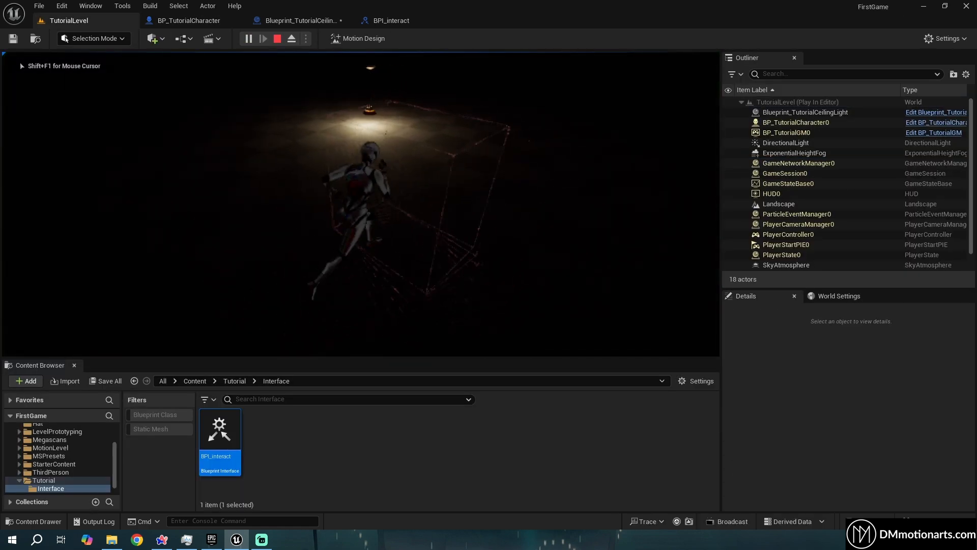
{"action": "key", "text": "a"}
{"action": "key", "text": "d"}
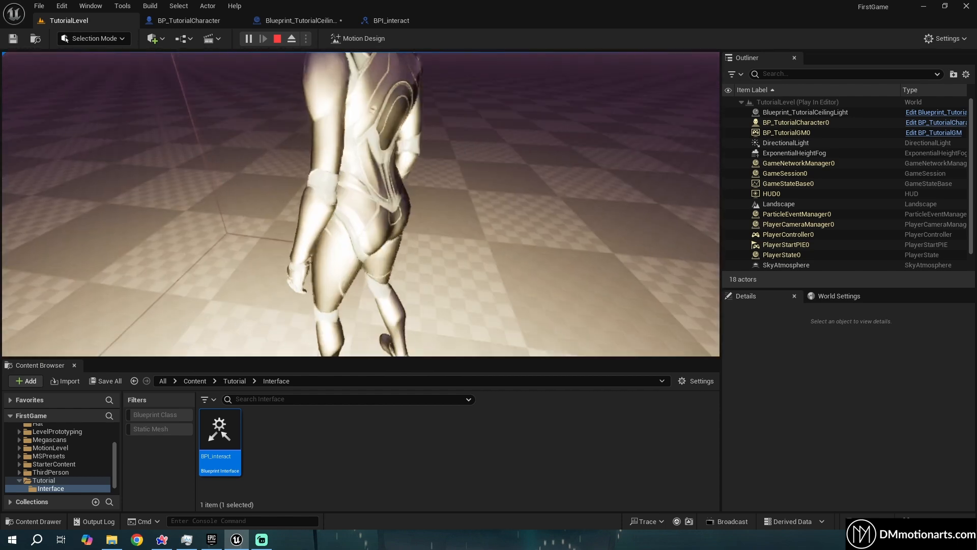
{"action": "key", "text": "w"}
{"action": "key", "text": "w"}
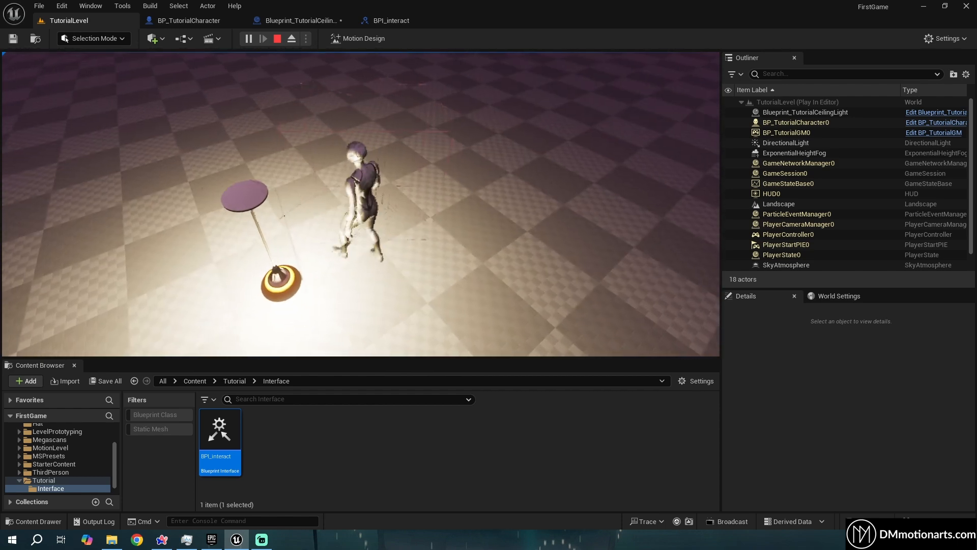
Test toggling the ceiling light repeatedly while turning the character so the forward collision box meets it from different positions.
{"action": "key", "text": "e"}
{"action": "key", "text": "e"}
{"action": "key", "text": "e"}
{"action": "key", "text": "e"}
{"action": "key", "text": "e"}
{"action": "key", "text": "e"}
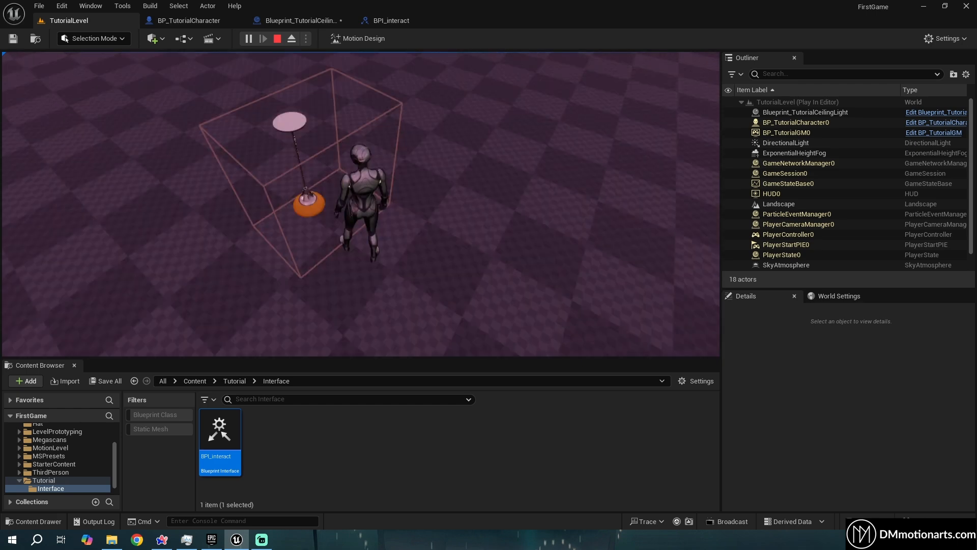
{"action": "key", "text": "w"}
{"action": "key", "text": "e"}
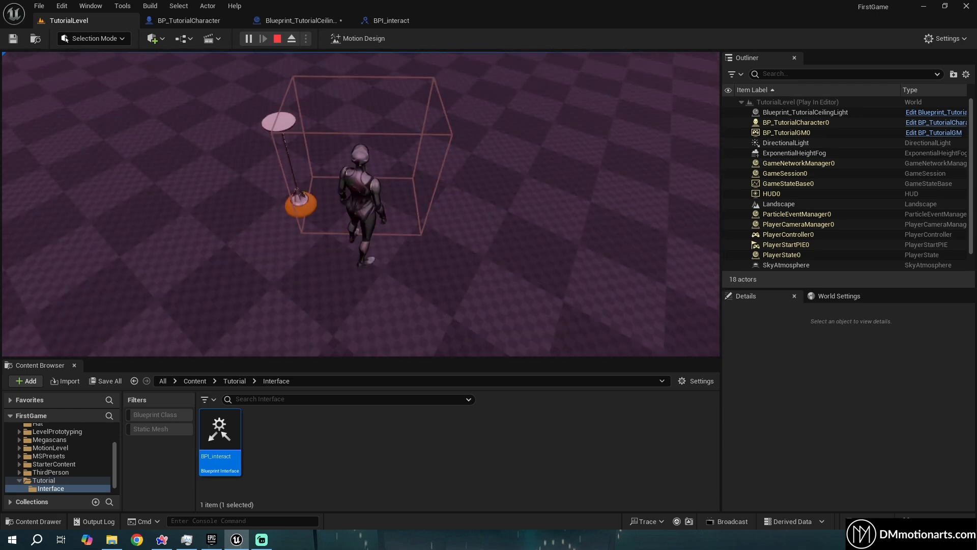
{"action": "key", "text": "w"}
{"action": "key", "text": "w"}
{"action": "key", "text": "e"}
{"action": "key", "text": "e"}
{"action": "key", "text": "e"}
{"action": "key", "text": "e"}
{"action": "key", "text": "e"}
{"action": "key", "text": "e"}
{"action": "key", "text": "e"}
Run the character around near the ceiling light, end the play session and save TutorialLevel.
{"action": "key", "text": "w"}
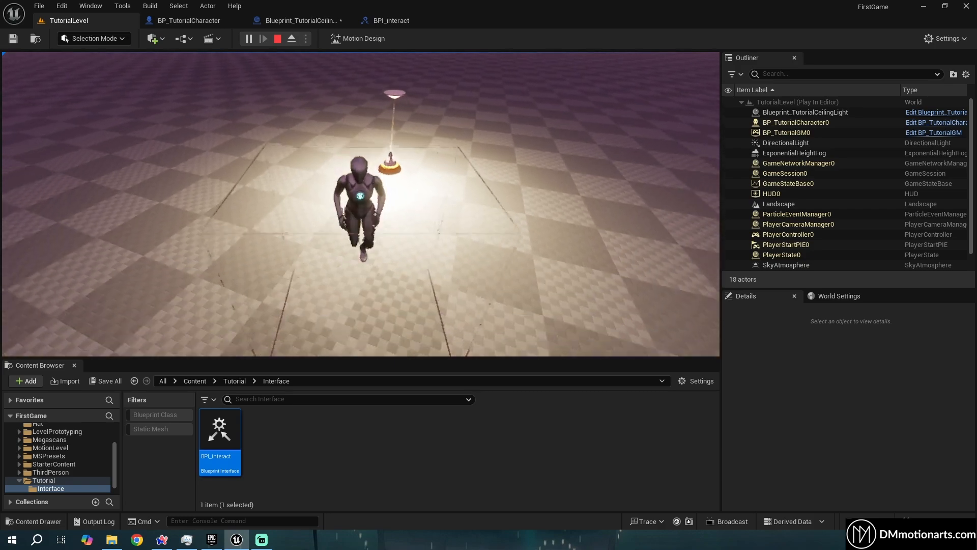
{"action": "key", "text": "w"}
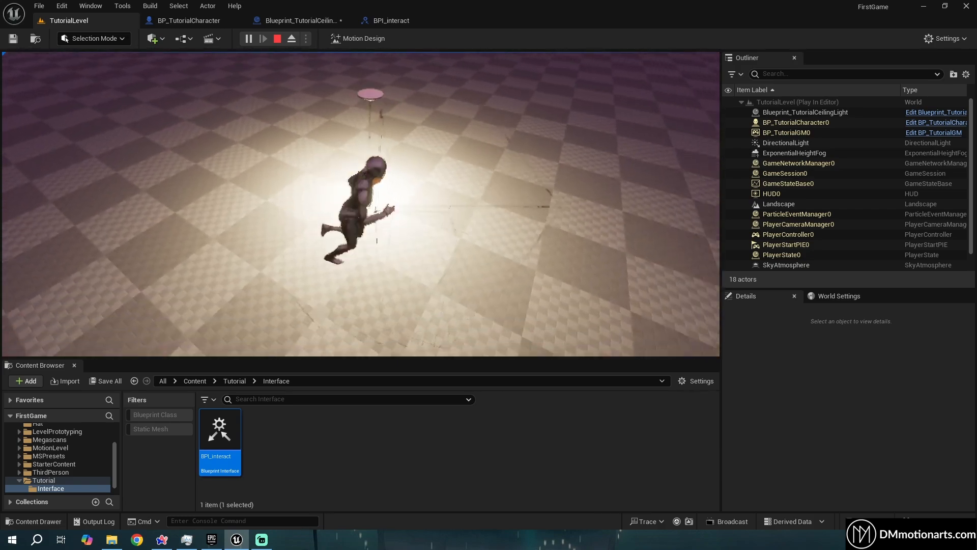
{"action": "key", "text": "Escape"}
{"action": "left_click", "coordinate": [10, 40]}
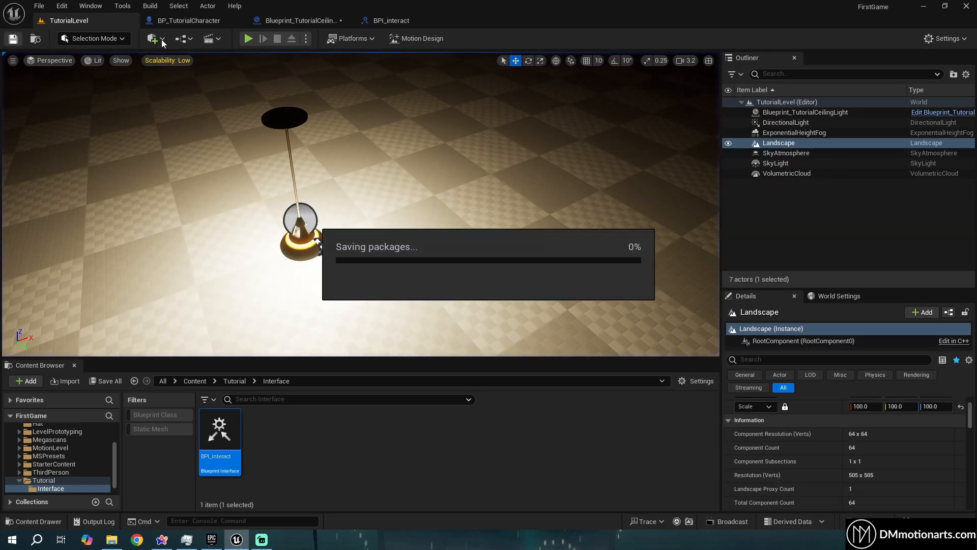
Play-test the tutorial level by walking the character to the ceiling light and toggling it, and end the play session.
{"action": "left_click", "coordinate": [216, 17]}
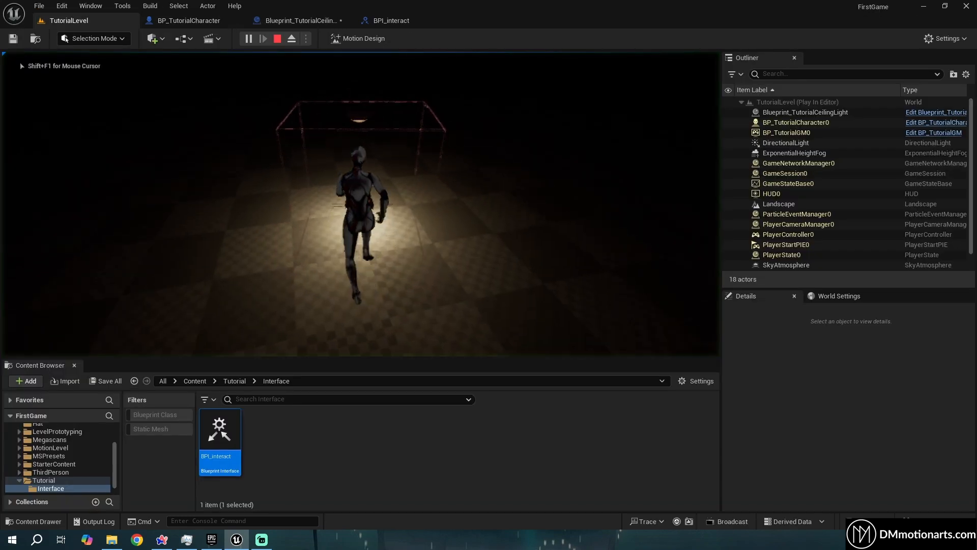
{"action": "key", "text": "e"}
{"action": "key", "text": "e"}
{"action": "key", "text": "e"}
{"action": "key", "text": "e"}
{"action": "key", "text": "w"}
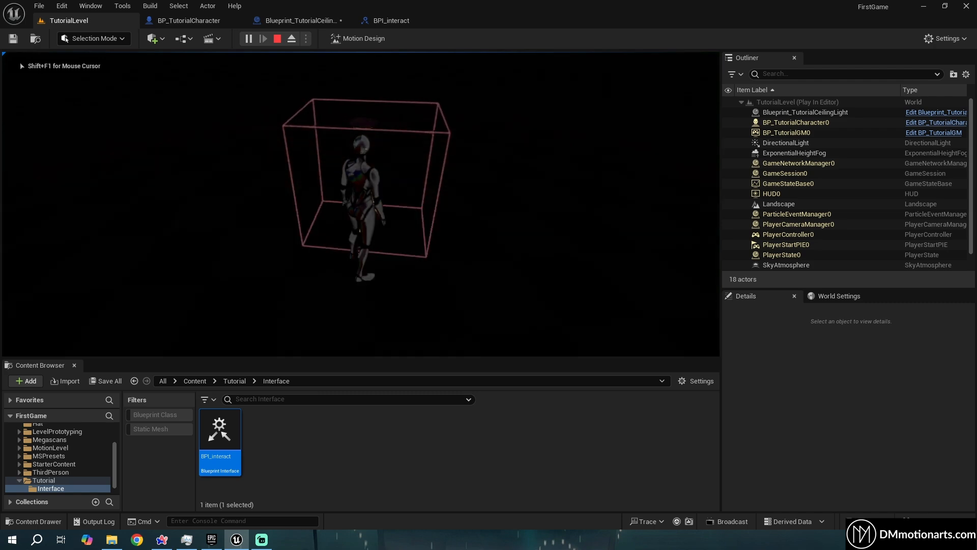
{"action": "key", "text": "Escape"}
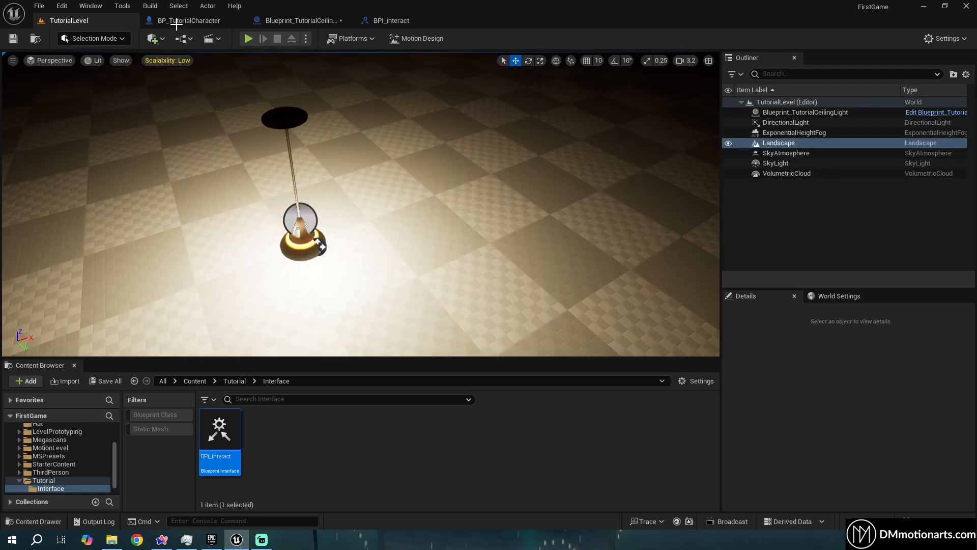
Examine the ceiling light's implemented interface and Event Do Action logic, and the CollisionBox overlap events in BP_TutorialCharacter.
{"action": "left_click", "coordinate": [176, 22]}
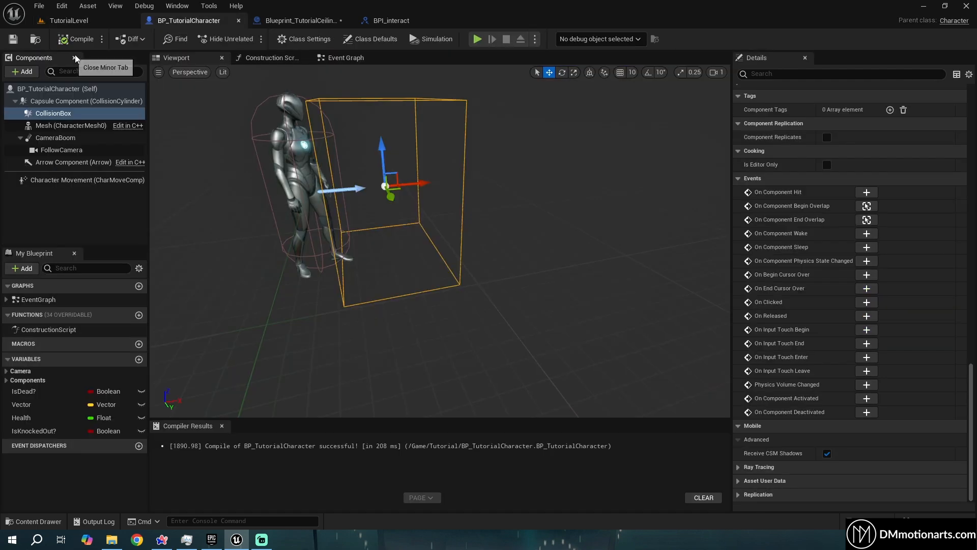
{"action": "left_click", "coordinate": [301, 20]}
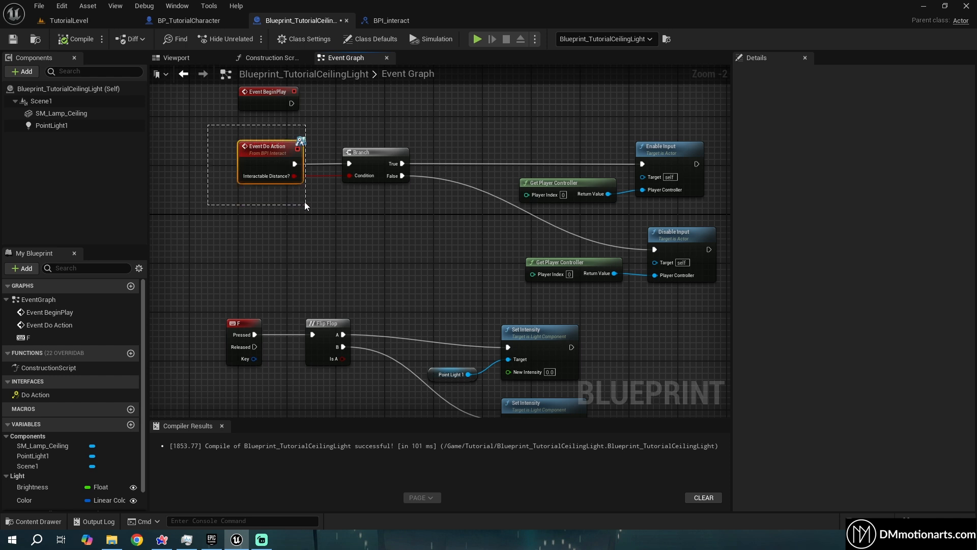
{"action": "left_click", "coordinate": [303, 39]}
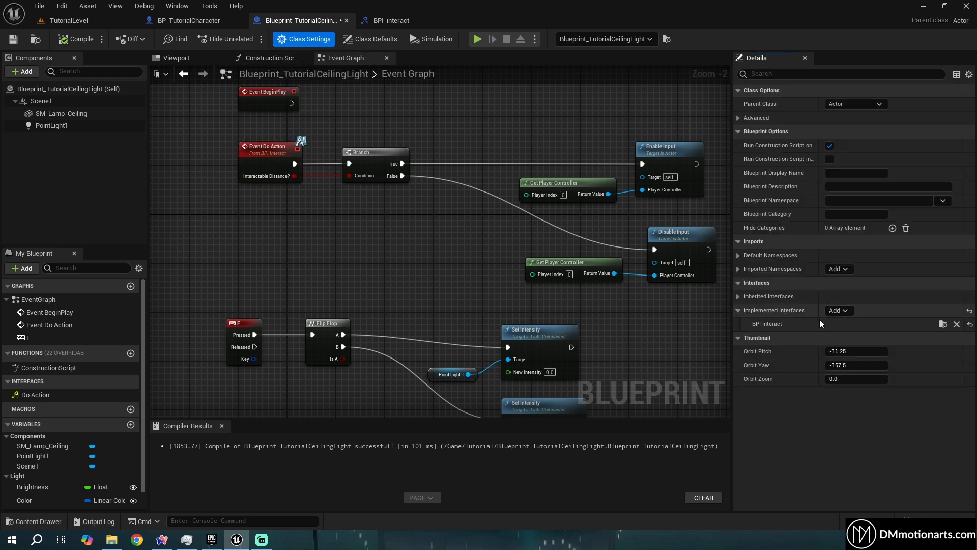
{"action": "left_click", "coordinate": [267, 173]}
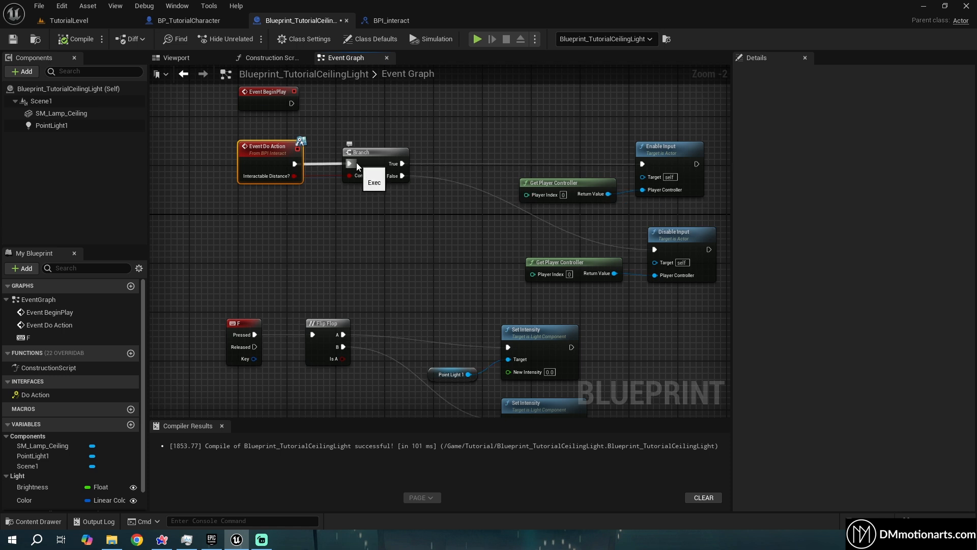
{"action": "mouse_move", "coordinate": [317, 207]}
{"action": "left_mouse_down"}
{"action": "mouse_move", "coordinate": [221, 140]}
{"action": "mouse_move", "coordinate": [222, 128]}
{"action": "mouse_move", "coordinate": [332, 218]}
{"action": "left_mouse_up"}
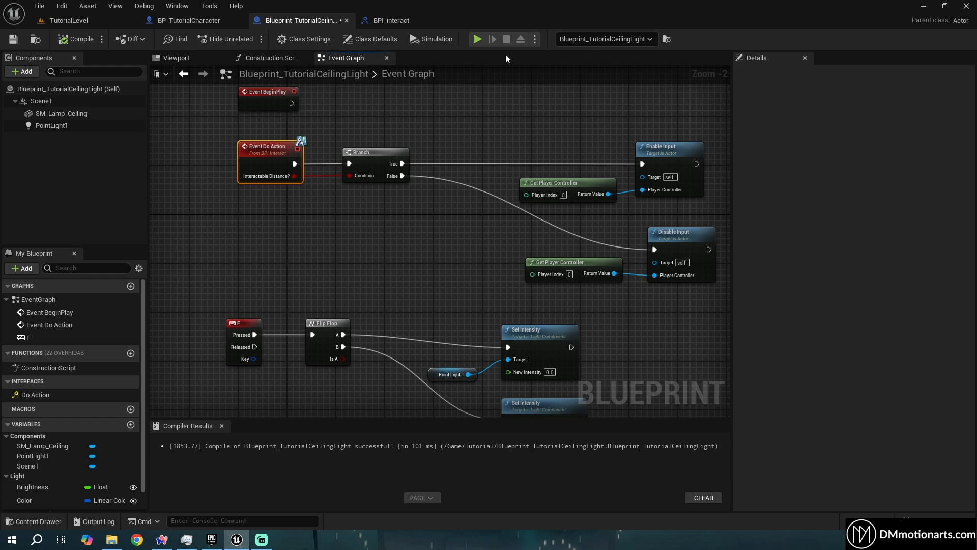
{"action": "left_click", "coordinate": [191, 21]}
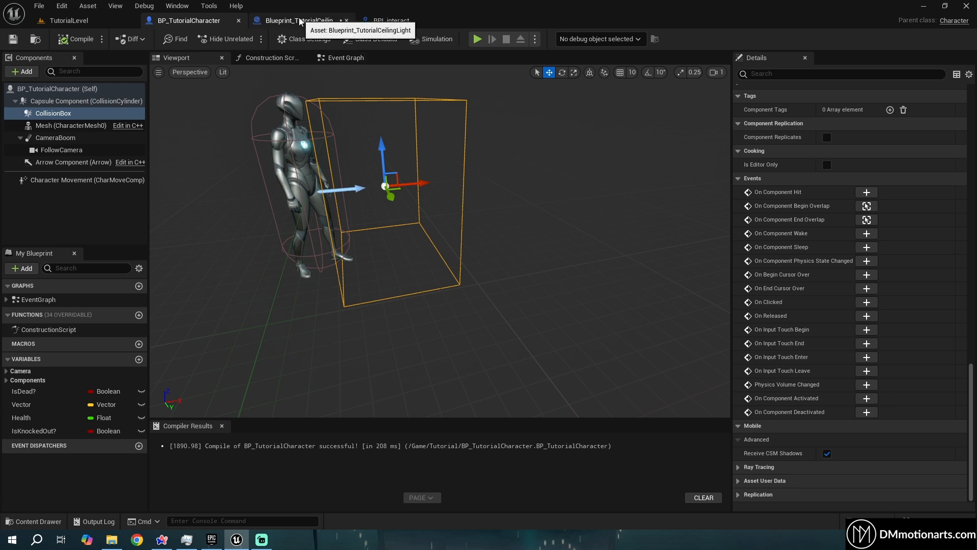
{"action": "left_click", "coordinate": [300, 20]}
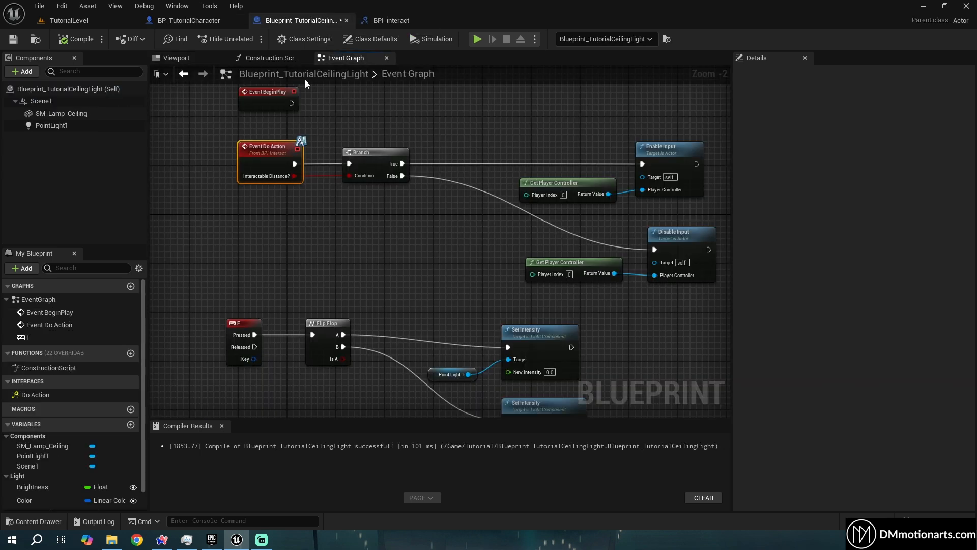
{"action": "left_click_drag", "start_coordinate": [229, 123], "coordinate": [324, 210]}
{"action": "left_click", "coordinate": [188, 21]}
{"action": "right_click_drag", "start_coordinate": [428, 259], "coordinate": [430, 233]}
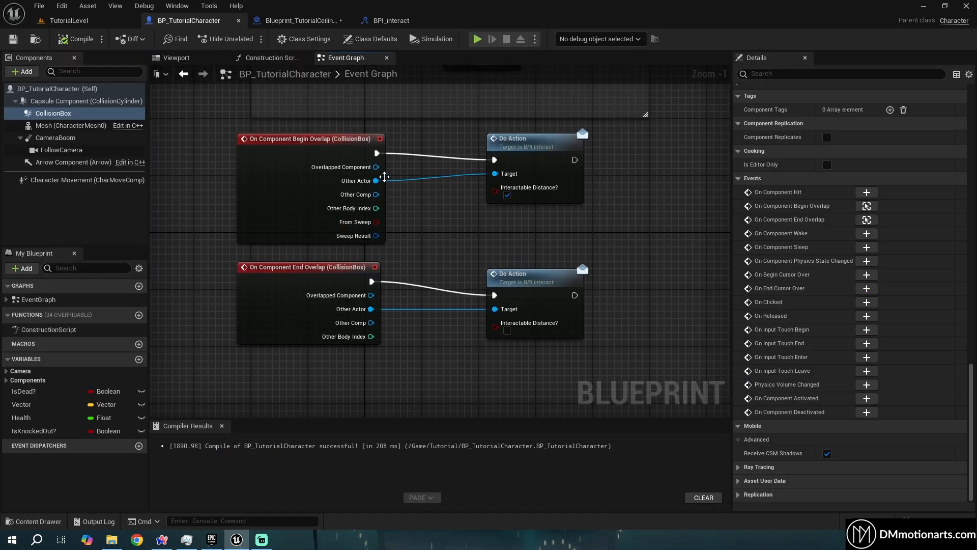
Delete the CollisionBox component from BP_TutorialCharacter.
{"action": "left_click", "coordinate": [189, 59]}
{"action": "left_click", "coordinate": [60, 114]}
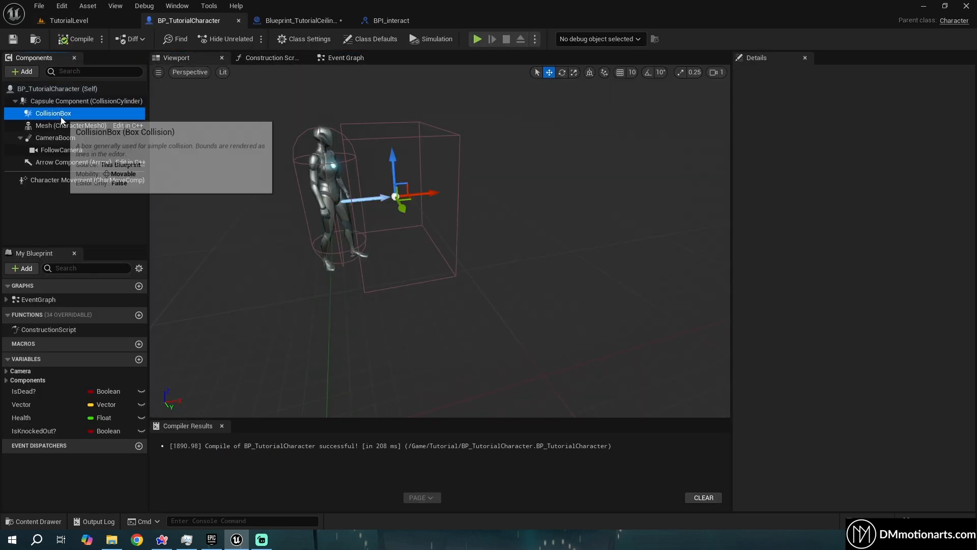
{"action": "key", "text": "Delete"}
{"action": "left_click", "coordinate": [585, 289]}
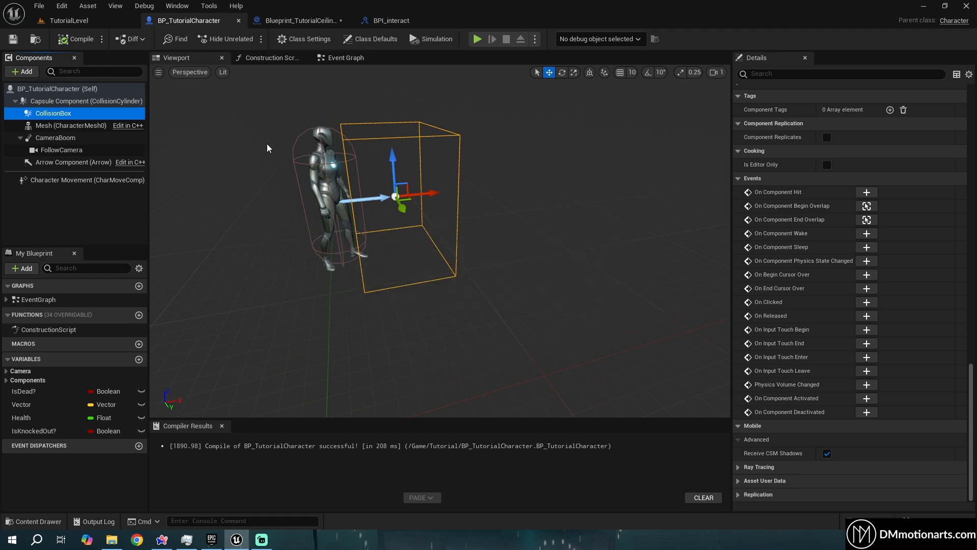
Delete the CollisionBox begin and end overlap events with their Do Action calls, and compile BP_TutorialCharacter.
{"action": "left_click_drag", "start_coordinate": [269, 199], "coordinate": [631, 349]}
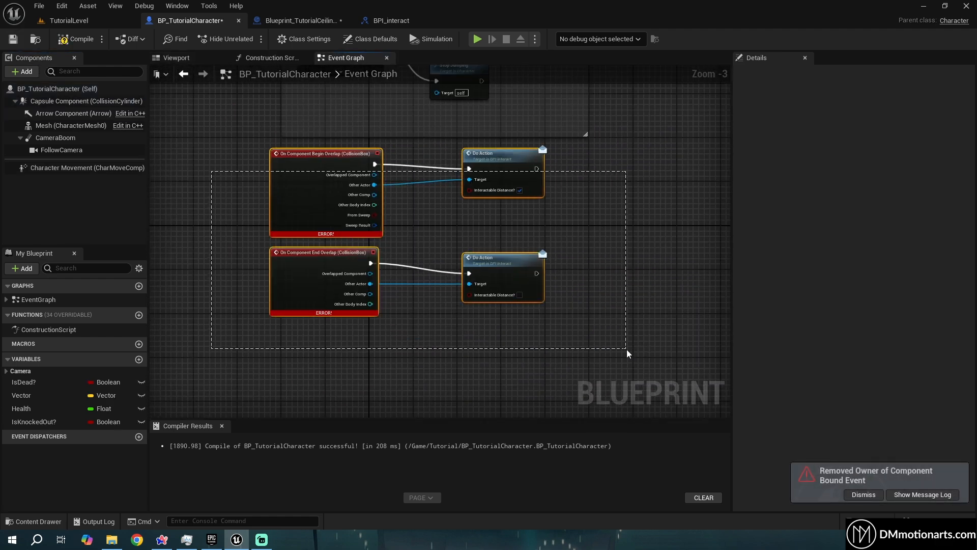
{"action": "key", "text": "Delete"}
{"action": "left_click", "coordinate": [76, 39]}
Remove the Interactable Distance boolean input from the DoAction function in BPI_interact, and compile and save the interface.
{"action": "left_click", "coordinate": [68, 20]}
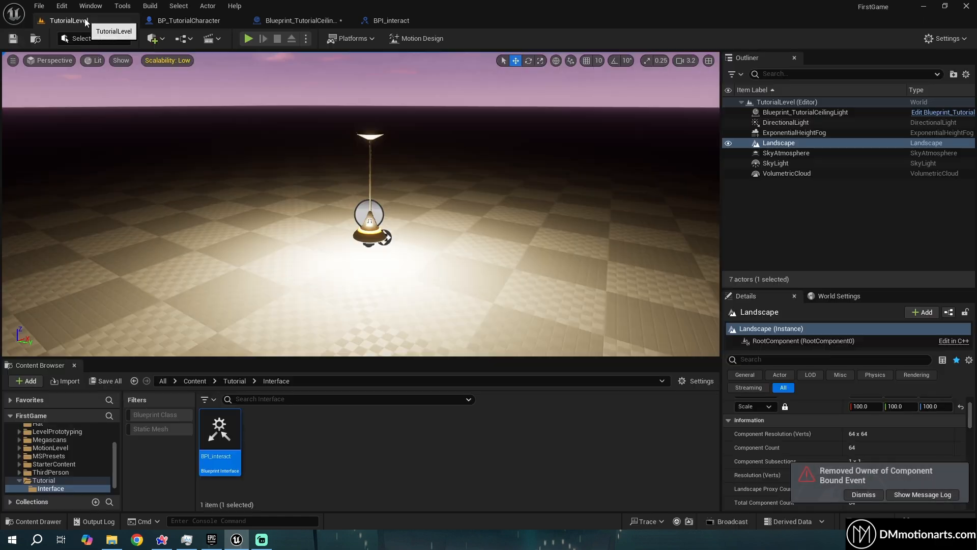
{"action": "double_click", "coordinate": [220, 445]}
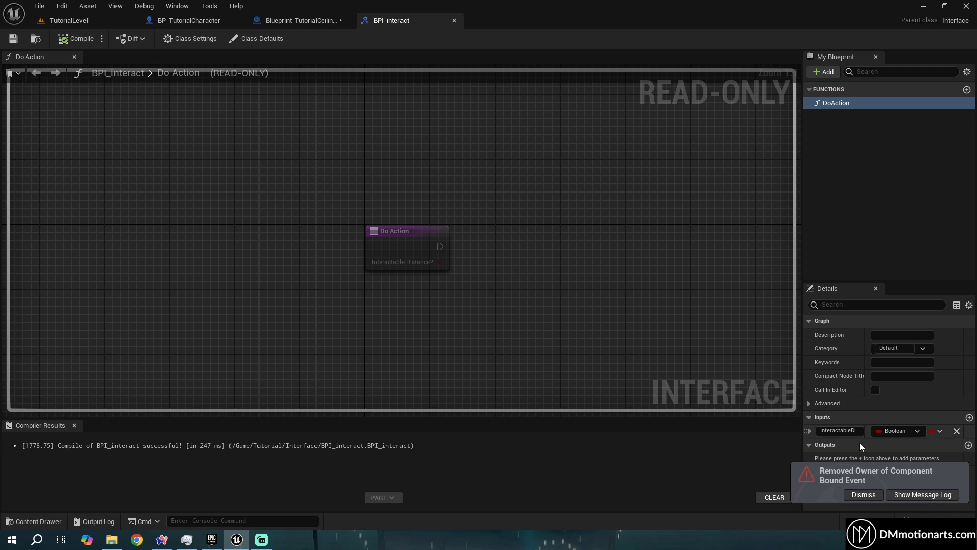
{"action": "left_click", "coordinate": [956, 431]}
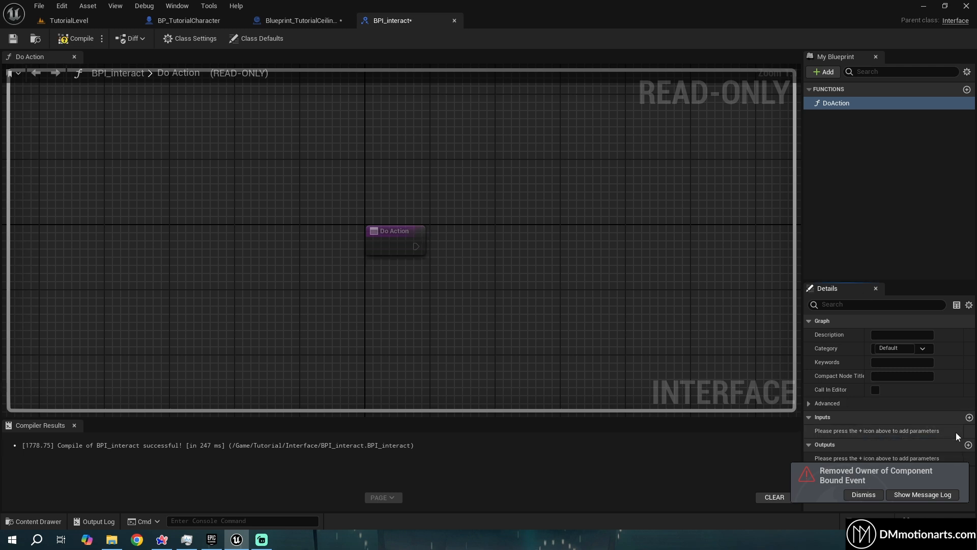
{"action": "left_click", "coordinate": [76, 39]}
{"action": "left_click", "coordinate": [12, 39]}
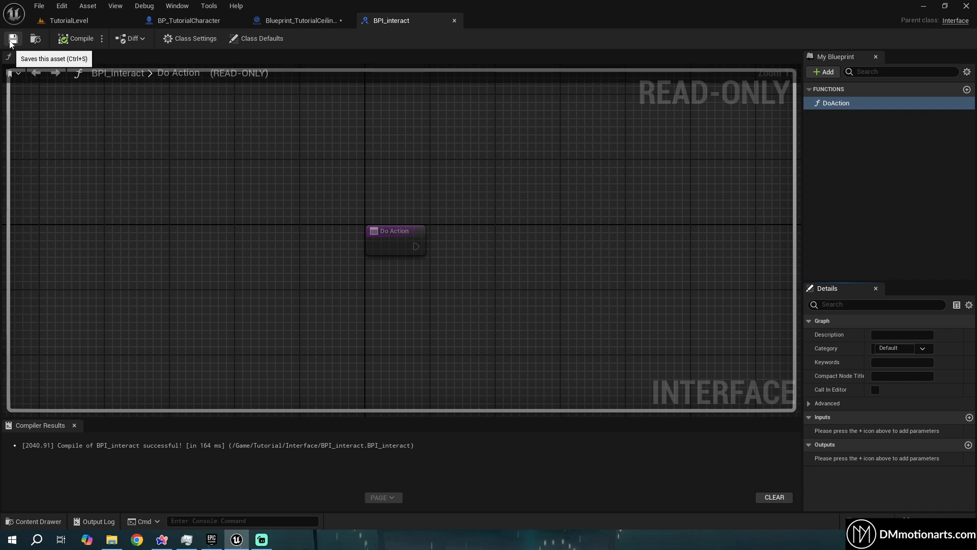
Open the event graph of Blueprint_TutorialCeilingLight.
{"action": "left_click", "coordinate": [301, 21]}
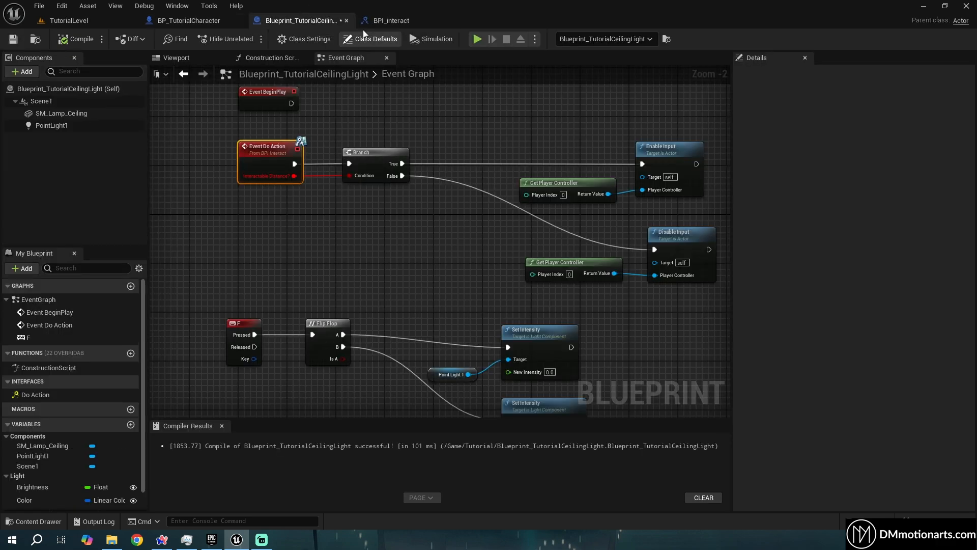
{"action": "left_click", "coordinate": [391, 21]}
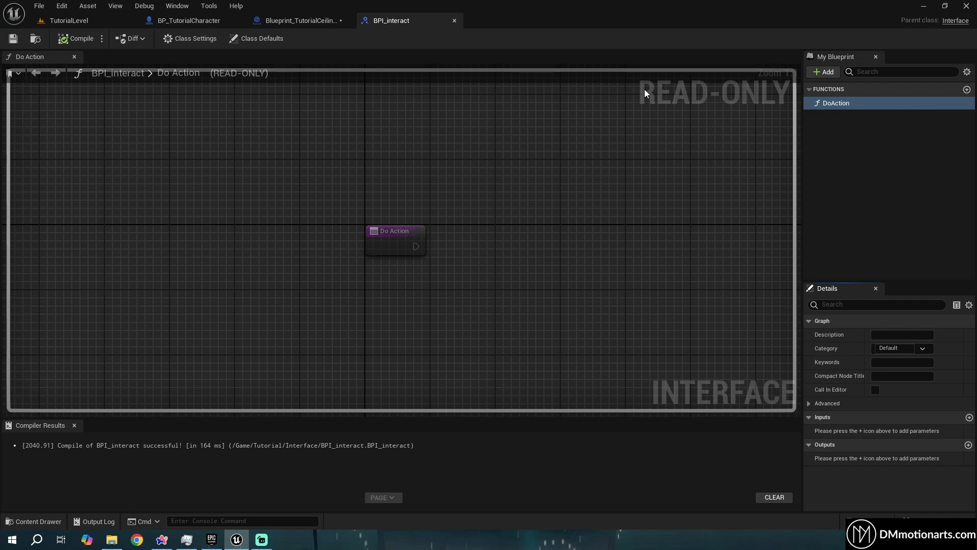
{"action": "left_click", "coordinate": [189, 20]}
{"action": "left_click", "coordinate": [300, 20]}
{"action": "left_click_drag", "start_coordinate": [193, 130], "coordinate": [194, 130]}
{"action": "key", "text": "Delete"}
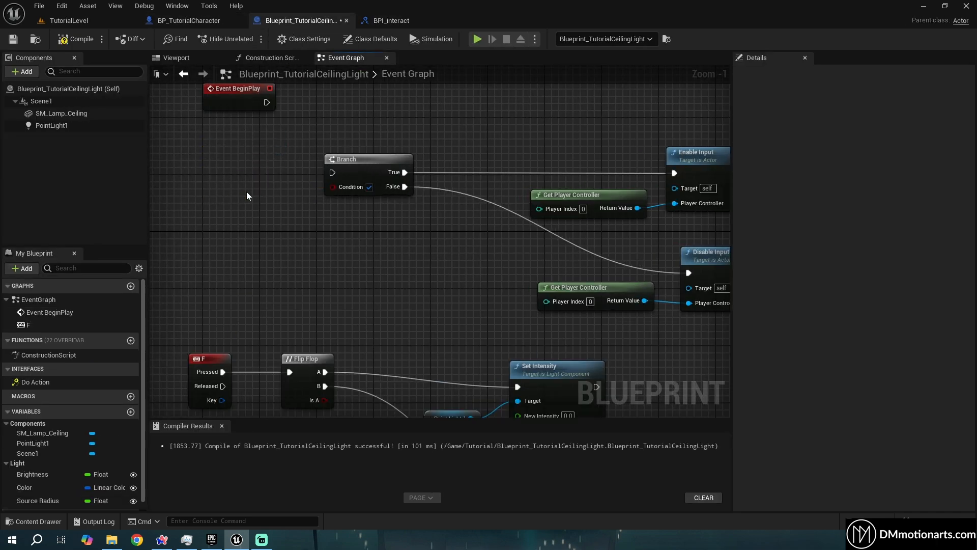
{"action": "key", "text": "ctrl+z"}
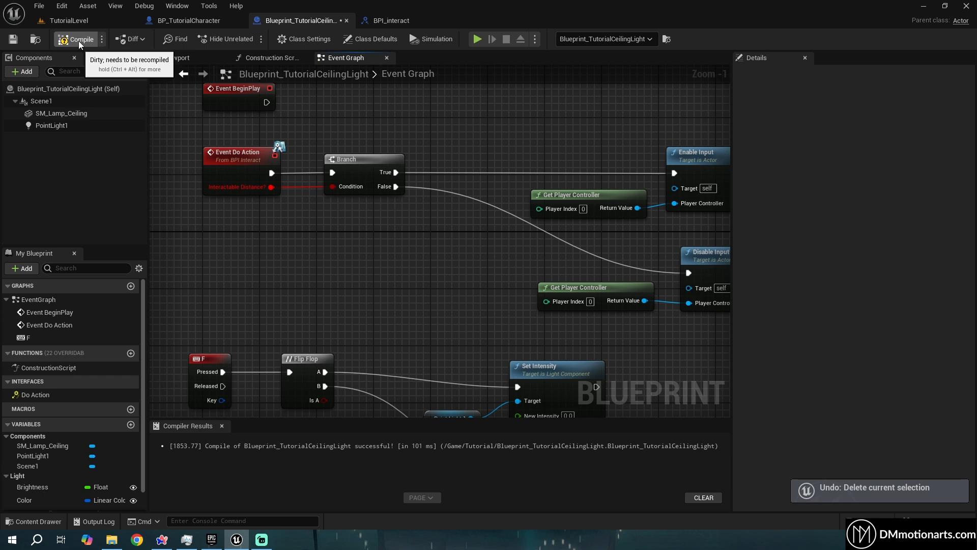
{"action": "left_click", "coordinate": [78, 39]}
Delete the Event Do Action node together with the Branch, Get Player Controller, Enable Input and Disable Input nodes.
{"action": "left_click_drag", "start_coordinate": [258, 230], "coordinate": [225, 138]}
{"action": "key", "text": "Delete"}
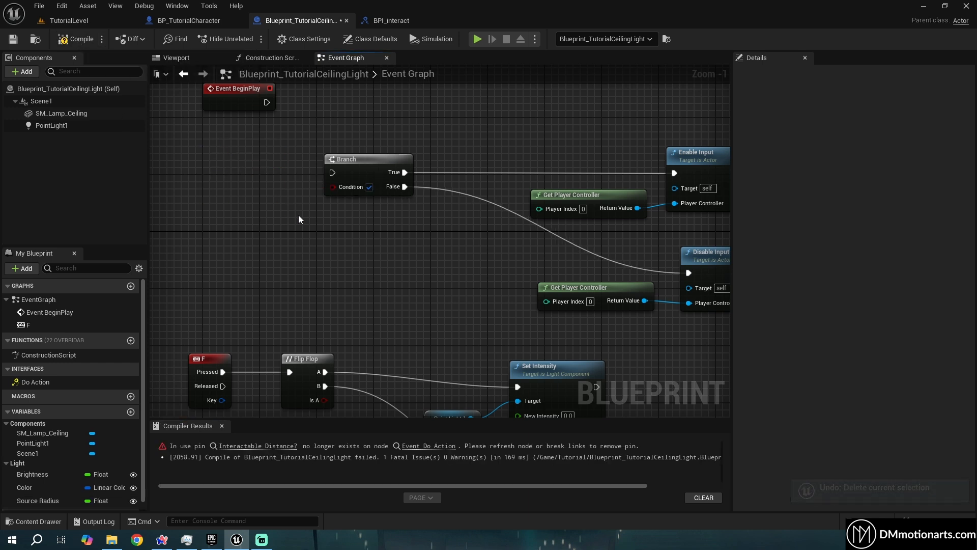
{"action": "left_click_drag", "start_coordinate": [662, 344], "coordinate": [406, 104]}
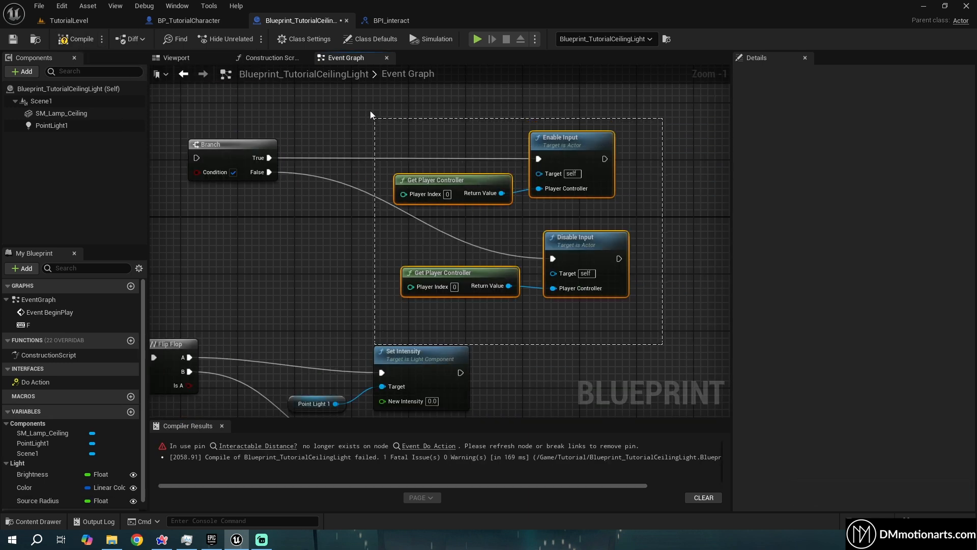
{"action": "left_click_drag", "start_coordinate": [643, 334], "coordinate": [656, 336]}
{"action": "left_click_drag", "start_coordinate": [676, 330], "coordinate": [194, 106]}
{"action": "key", "text": "Delete"}
Delete the F key event node that feeds the Flip Flop in the ceiling light's event graph.
{"action": "scroll", "coordinate": [251, 210], "scroll_direction": "down", "scroll_amount": 2}
{"action": "right_click_drag", "start_coordinate": [252, 209], "coordinate": [425, 252]}
{"action": "scroll", "coordinate": [427, 275], "scroll_direction": "down", "scroll_amount": 1}
{"action": "right_click_drag", "start_coordinate": [432, 285], "coordinate": [396, 148]}
{"action": "scroll", "coordinate": [386, 219], "scroll_direction": "up", "scroll_amount": 3}
{"action": "right_click_drag", "start_coordinate": [386, 219], "coordinate": [441, 263]}
{"action": "left_click_drag", "start_coordinate": [193, 190], "coordinate": [226, 211]}
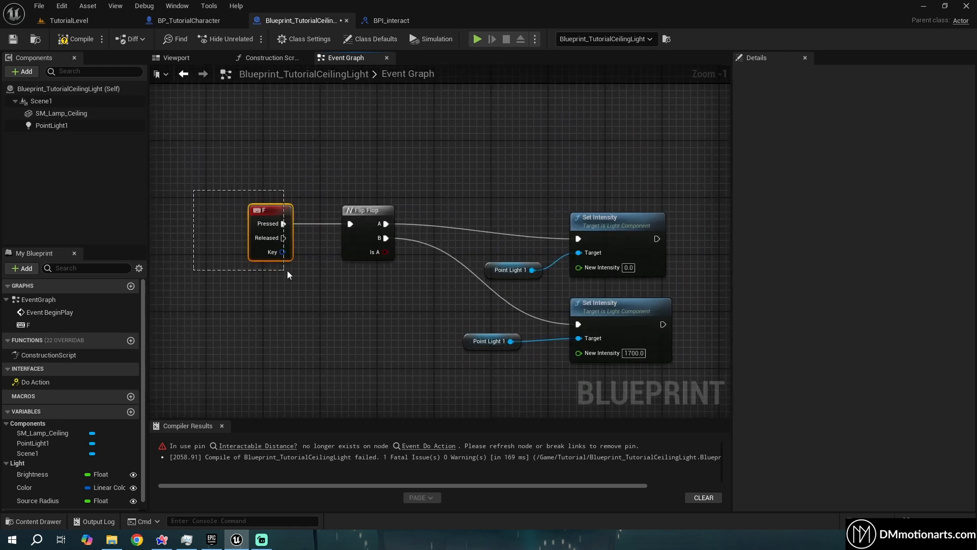
{"action": "left_click_drag", "start_coordinate": [285, 274], "coordinate": [292, 276]}
{"action": "key", "text": "Delete"}
Move all the Flip Flop, Point Light and Set Intensity nodes up below Event BeginPlay, and compile and save the ceiling light blueprint.
{"action": "scroll", "coordinate": [392, 288], "scroll_direction": "down", "scroll_amount": 1}
{"action": "key", "text": "ctrl+a"}
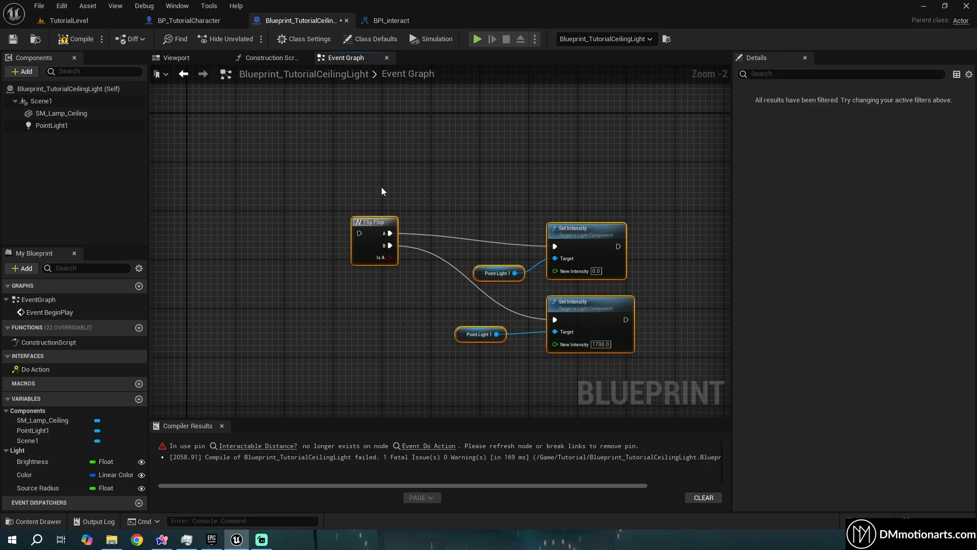
{"action": "right_click_drag", "start_coordinate": [381, 210], "coordinate": [381, 312]}
{"action": "left_click_drag", "start_coordinate": [575, 330], "coordinate": [591, 188]}
{"action": "scroll", "coordinate": [453, 147], "scroll_direction": "up", "scroll_amount": 2}
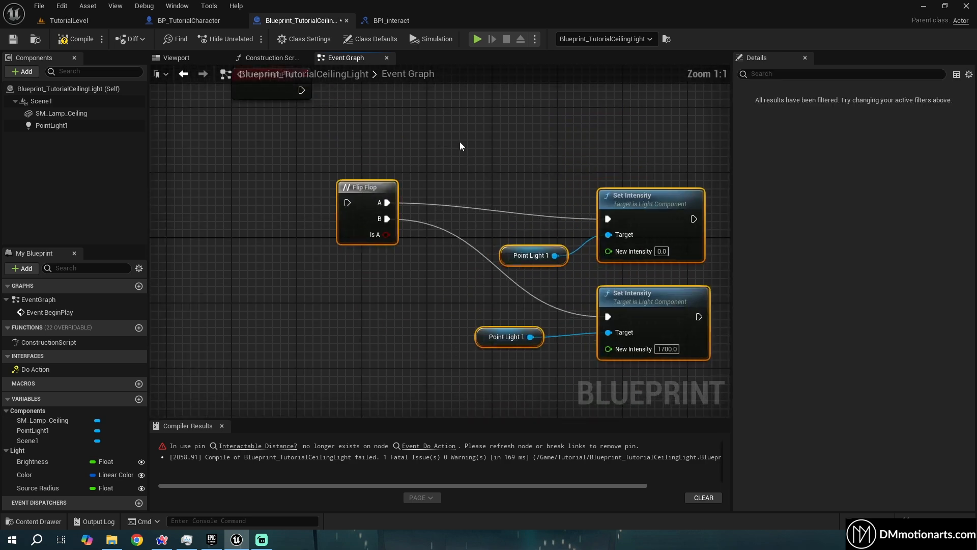
{"action": "right_click_drag", "start_coordinate": [454, 145], "coordinate": [347, 131]}
{"action": "left_click", "coordinate": [11, 41]}
{"action": "right_click_drag", "start_coordinate": [206, 153], "coordinate": [257, 142]}
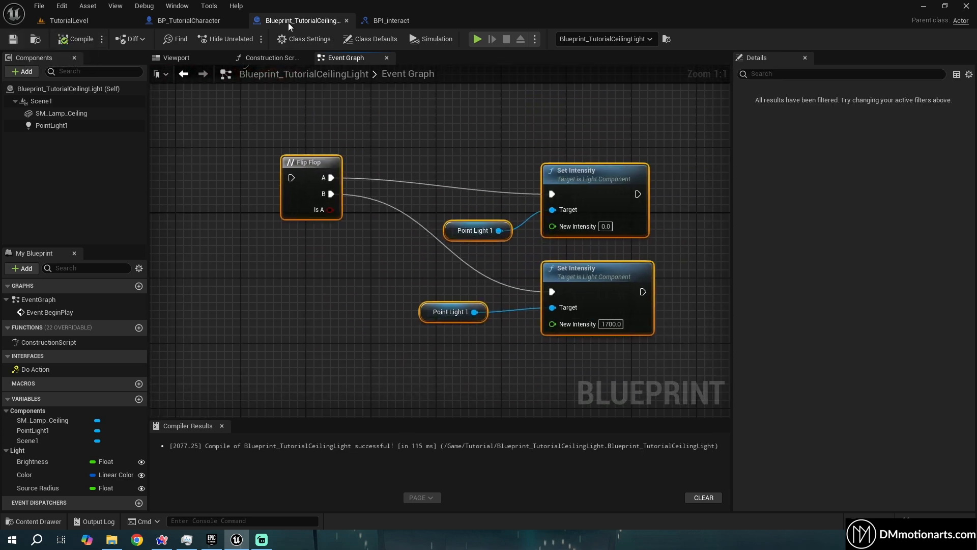
Look over the remaining ceiling light and character graphs, and play-test the level by running the character near the light.
{"action": "scroll", "coordinate": [515, 299], "scroll_direction": "down", "scroll_amount": 2}
{"action": "left_click_drag", "start_coordinate": [305, 175], "coordinate": [611, 347]}
{"action": "left_click", "coordinate": [182, 22]}
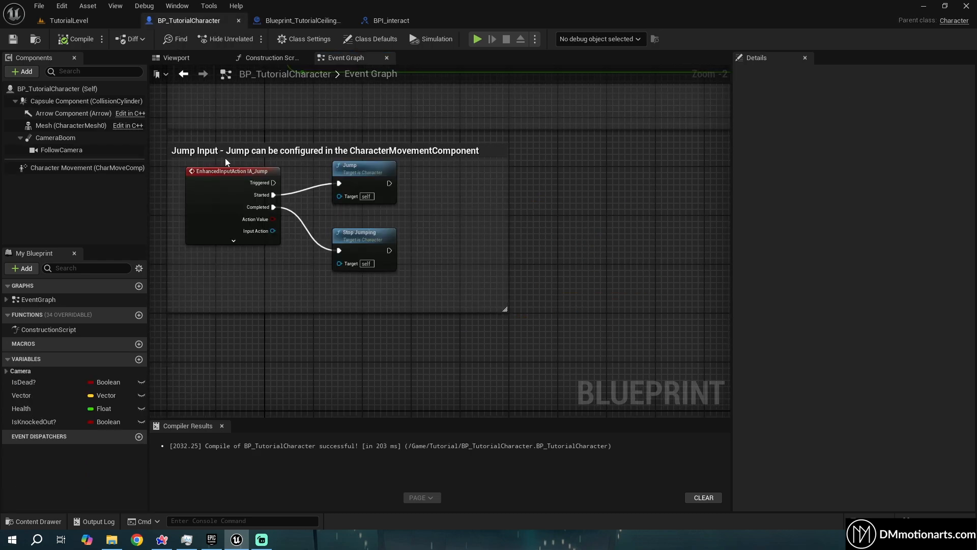
{"action": "scroll", "coordinate": [491, 273], "scroll_direction": "down", "scroll_amount": 4}
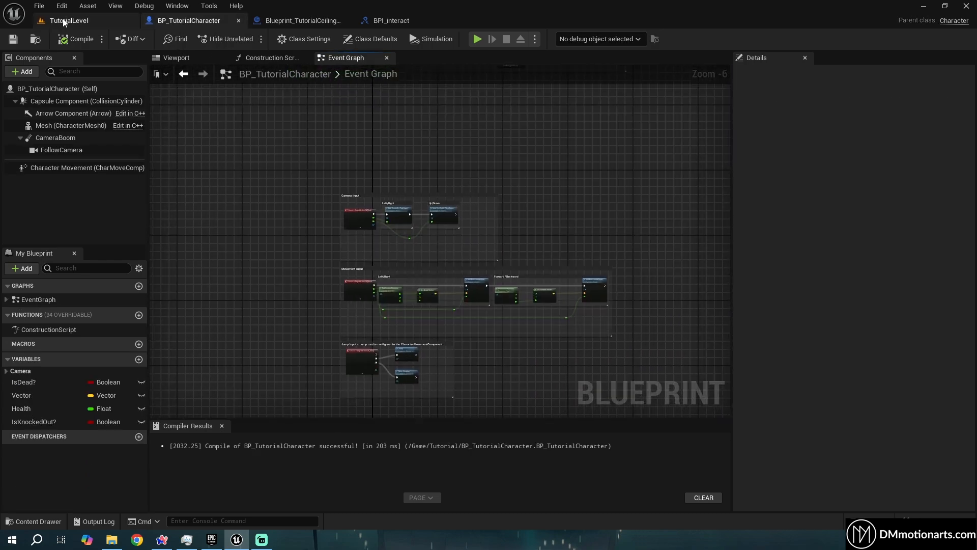
{"action": "left_click", "coordinate": [69, 20]}
{"action": "left_click", "coordinate": [249, 39]}
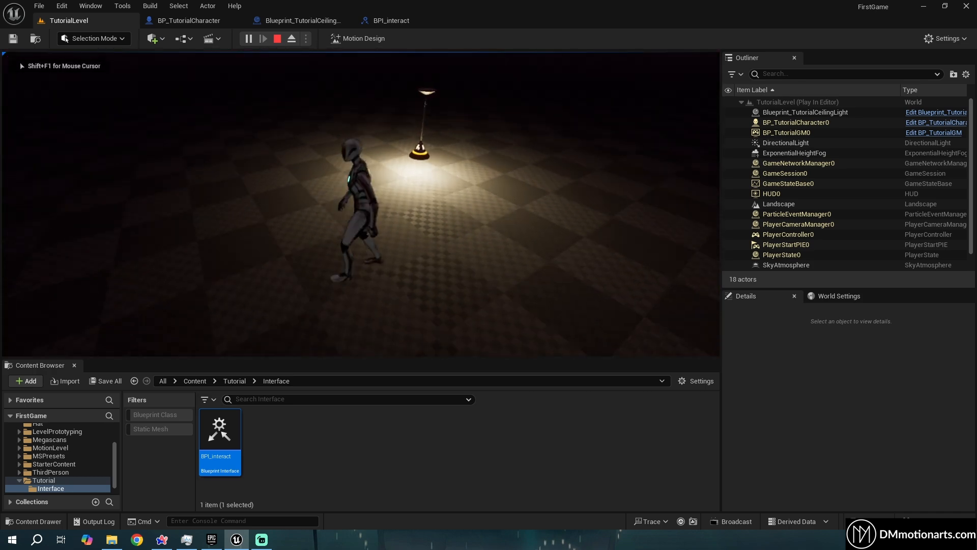
{"action": "key", "text": "Escape"}
Add a Line Trace By Channel node in the empty area below the Jump Input section of BP_TutorialCharacter's event graph.
{"action": "left_click", "coordinate": [167, 26]}
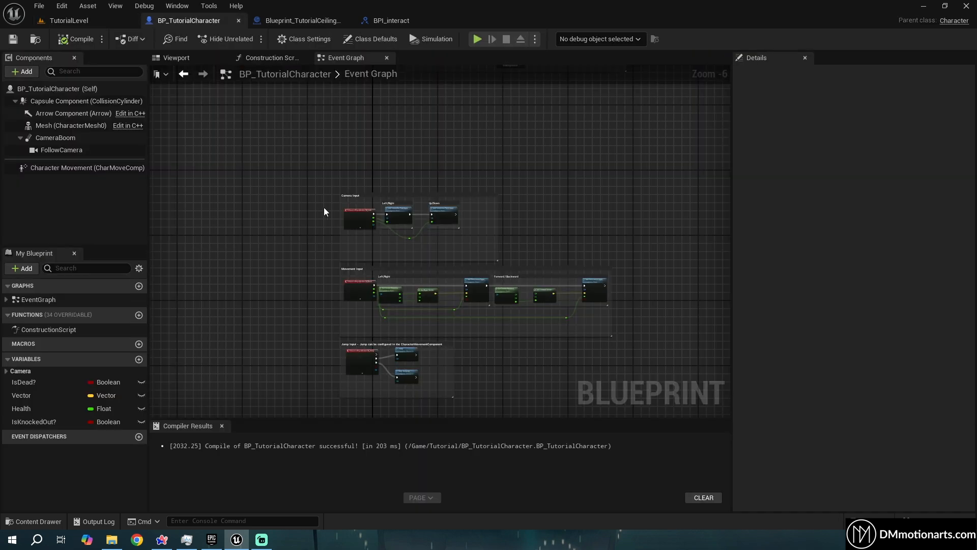
{"action": "right_click_drag", "start_coordinate": [360, 289], "coordinate": [317, 146]}
{"action": "scroll", "coordinate": [320, 199], "scroll_direction": "up", "scroll_amount": 4}
{"action": "right_click_drag", "start_coordinate": [319, 199], "coordinate": [291, 162]}
{"action": "right_click_drag", "start_coordinate": [464, 321], "coordinate": [465, 250]}
{"action": "right_click_drag", "start_coordinate": [358, 262], "coordinate": [347, 196]}
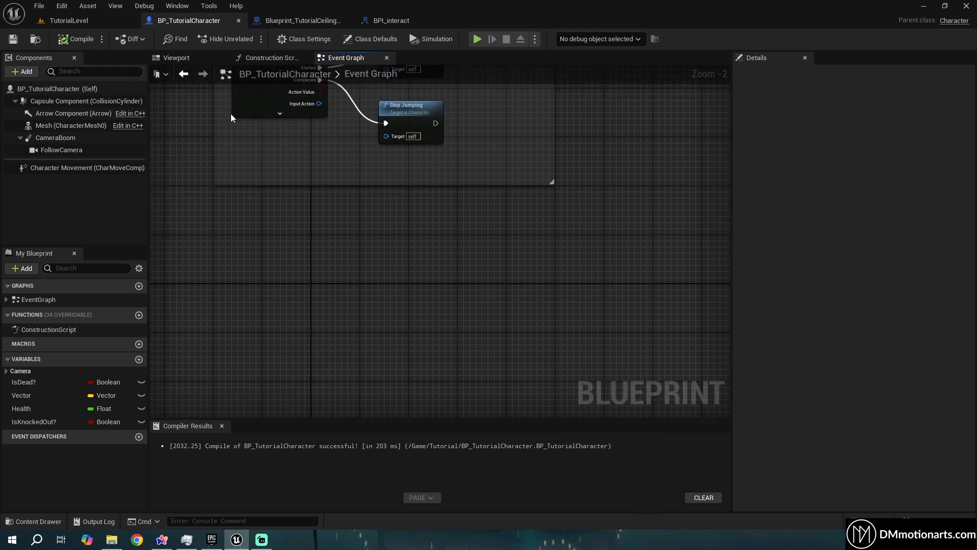
{"action": "scroll", "coordinate": [325, 178], "scroll_direction": "down", "scroll_amount": 3}
{"action": "scroll", "coordinate": [319, 191], "scroll_direction": "up", "scroll_amount": 2}
{"action": "right_click", "coordinate": [336, 275]}
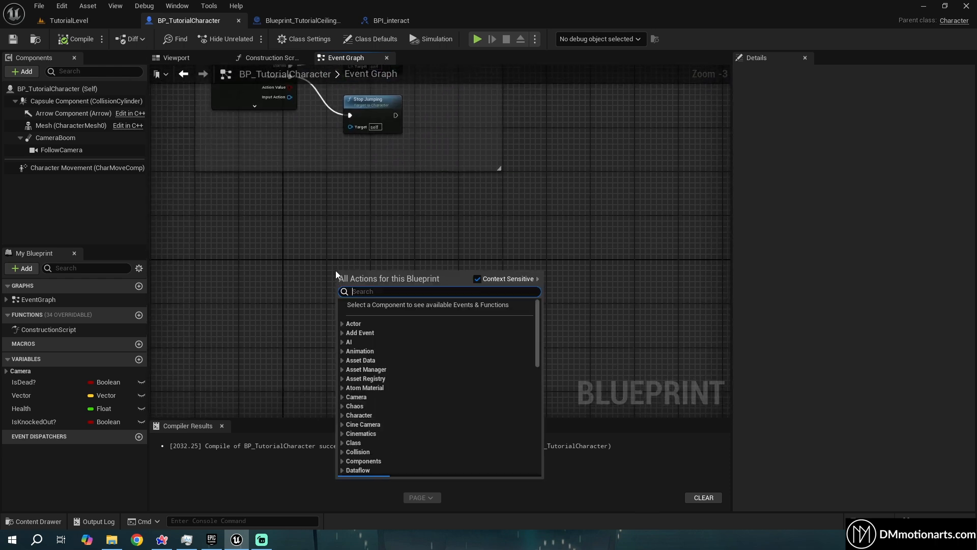
{"action": "type", "text": "line trce"}
{"action": "key", "text": "BackSpace"}
{"action": "key", "text": "BackSpace"}
{"action": "type", "text": "ace by"}
{"action": "key", "text": "Up"}
{"action": "key", "text": "Up"}
{"action": "key", "text": "Return"}
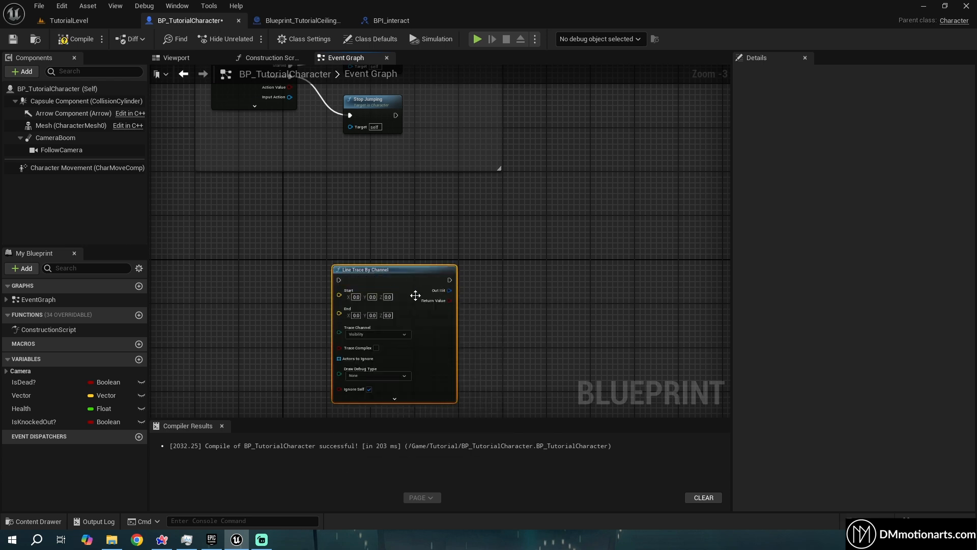
Set the Line Trace By Channel node's End Z to 500 and its Draw Debug Type to For Duration, and compile the character blueprint.
{"action": "left_click_drag", "start_coordinate": [414, 292], "coordinate": [395, 236]}
{"action": "scroll", "coordinate": [306, 262], "scroll_direction": "up", "scroll_amount": 3}
{"action": "left_click_drag", "start_coordinate": [442, 199], "coordinate": [466, 191]}
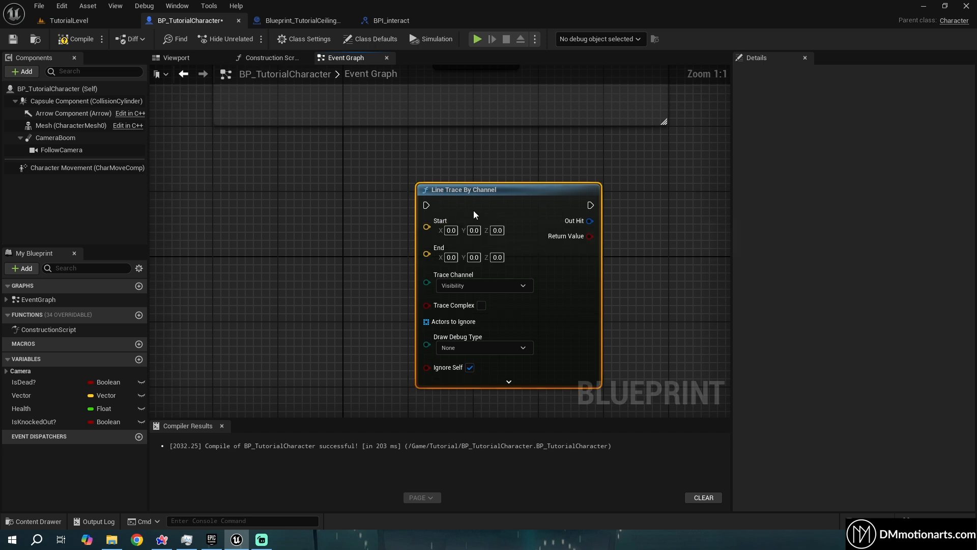
{"action": "scroll", "coordinate": [349, 256], "scroll_direction": "down", "scroll_amount": 2}
{"action": "right_click_drag", "start_coordinate": [349, 256], "coordinate": [393, 246]}
{"action": "scroll", "coordinate": [392, 246], "scroll_direction": "up", "scroll_amount": 2}
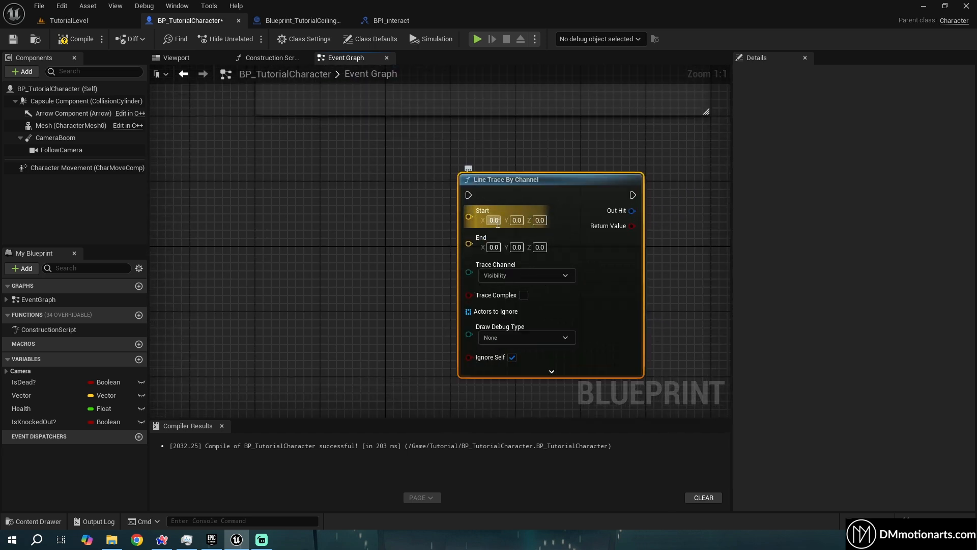
{"action": "type", "text": "00"}
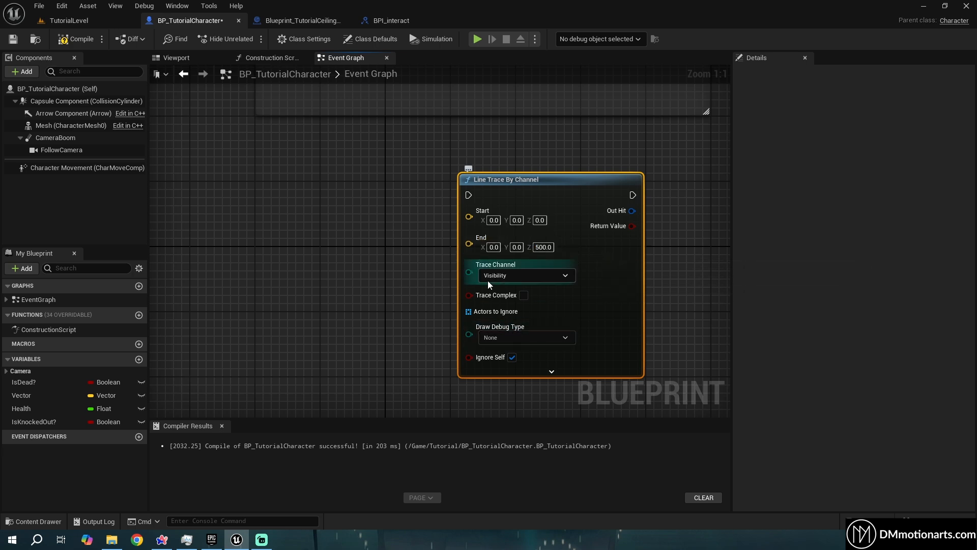
{"action": "left_click", "coordinate": [490, 339]}
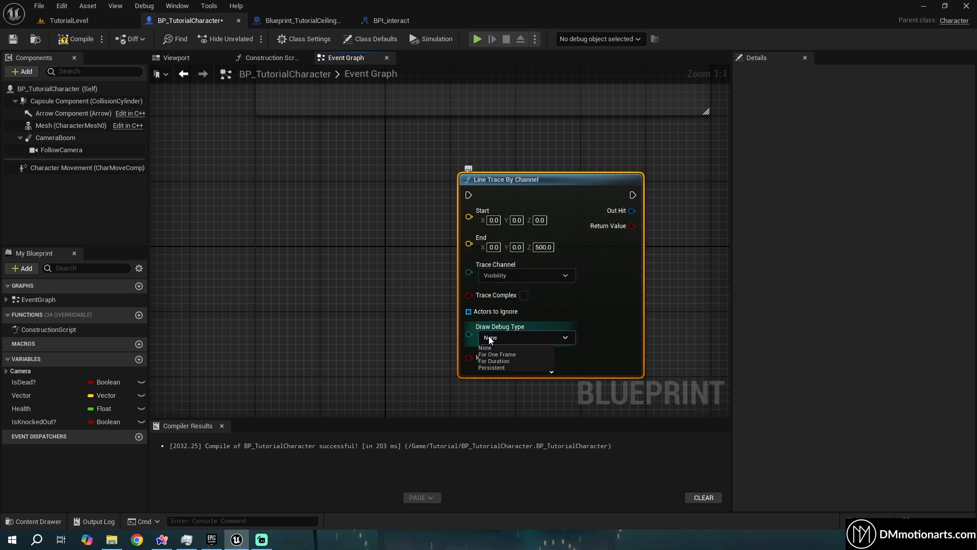
{"action": "left_click", "coordinate": [504, 360]}
{"action": "left_click", "coordinate": [72, 39]}
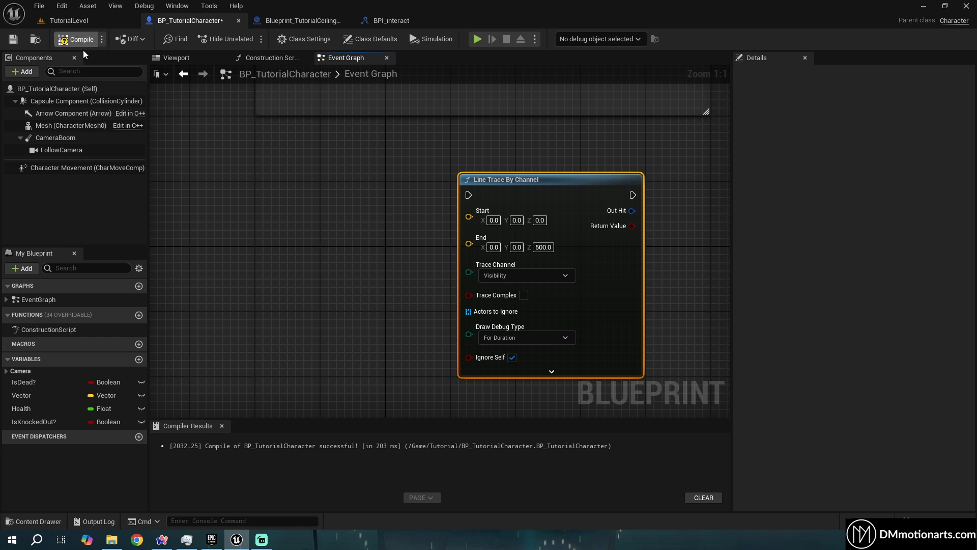
Add an F keyboard event, connect its Pressed output to the Line Trace By Channel node, and align the event with it.
{"action": "right_click", "coordinate": [274, 210]}
{"action": "type", "text": "f key"}
{"action": "key", "text": "Down"}
{"action": "key", "text": "Down"}
{"action": "key", "text": "Down"}
{"action": "key", "text": "Return"}
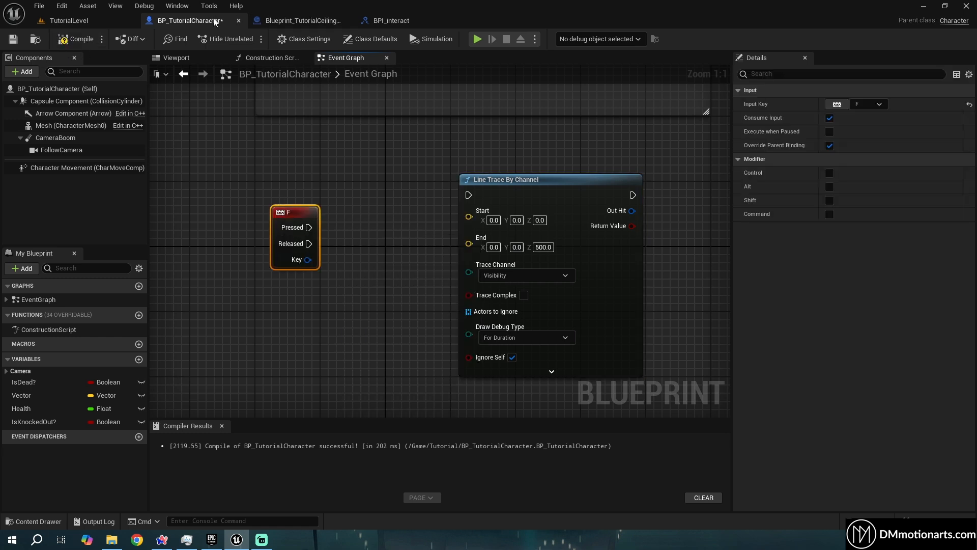
{"action": "mouse_move", "coordinate": [286, 215]}
{"action": "left_mouse_down"}
{"action": "mouse_move", "coordinate": [279, 208]}
{"action": "mouse_move", "coordinate": [469, 195]}
{"action": "left_mouse_up"}
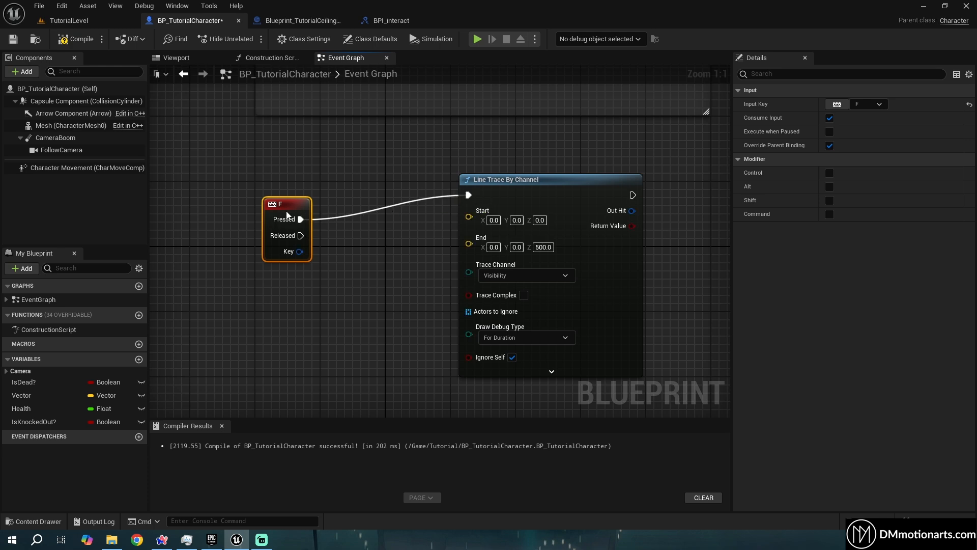
{"action": "key", "text": "q"}
{"action": "left_click_drag", "start_coordinate": [229, 164], "coordinate": [291, 212]}
{"action": "left_click_drag", "start_coordinate": [449, 163], "coordinate": [630, 349]}
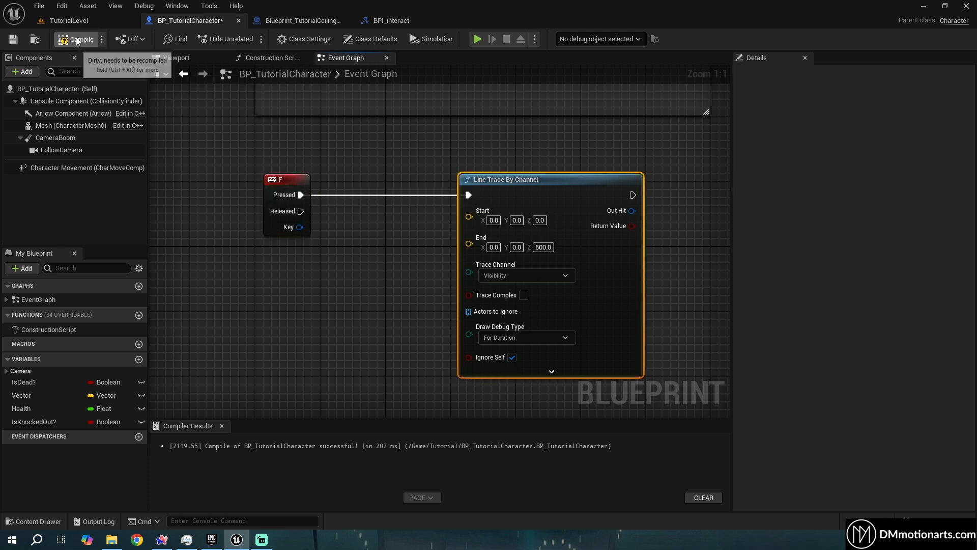
Play-test TutorialLevel to examine the line trace's debug line, and return to the BP_TutorialCharacter graph.
{"action": "left_click", "coordinate": [76, 22]}
{"action": "left_click", "coordinate": [252, 38]}
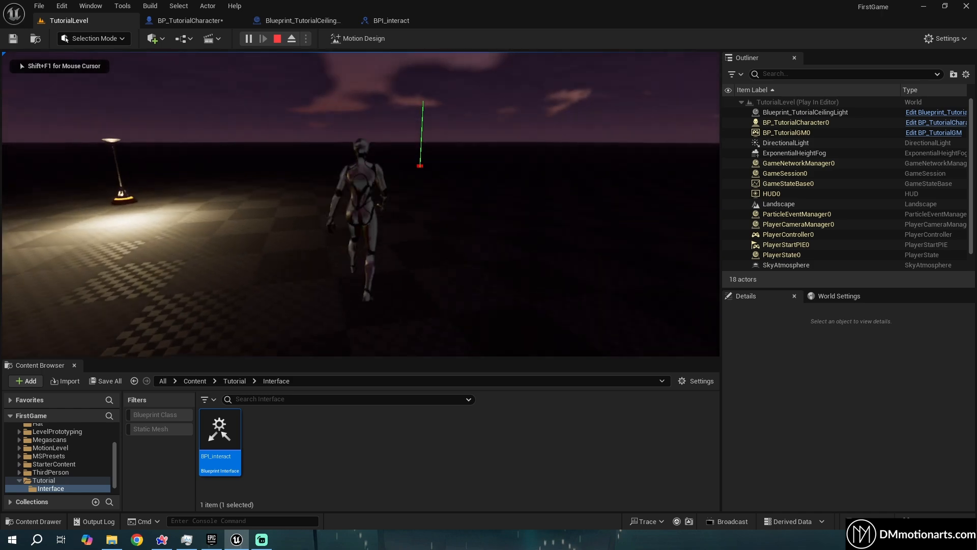
{"action": "key", "text": "w"}
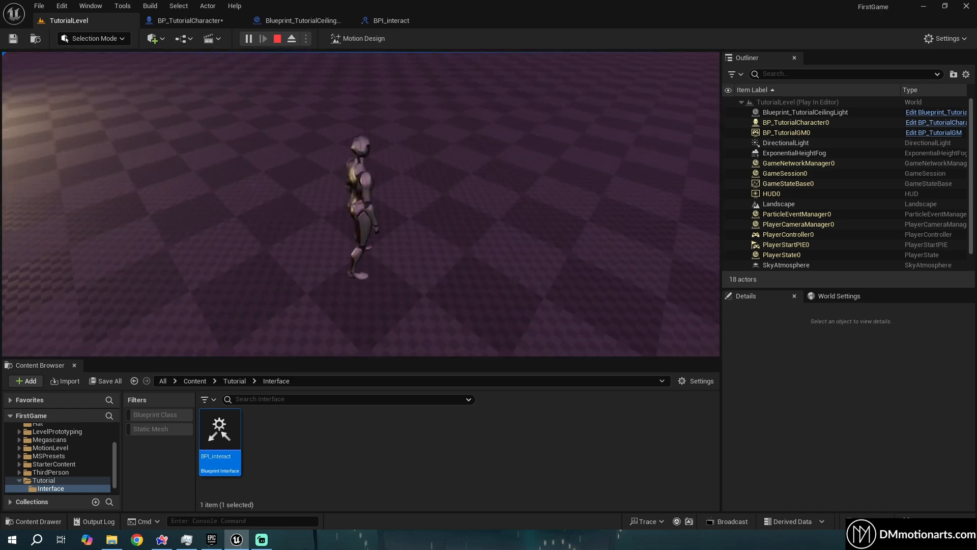
{"action": "key", "text": "e"}
{"action": "key", "text": "space"}
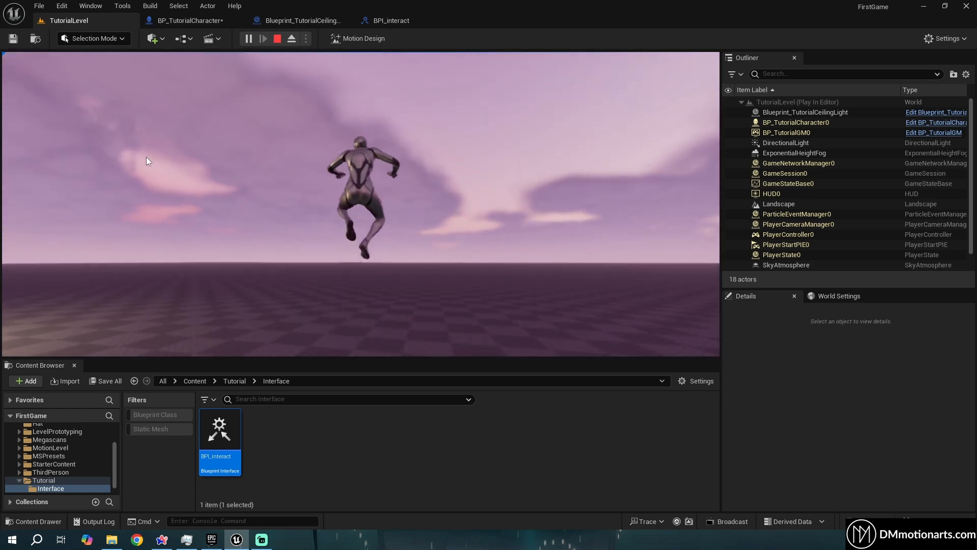
{"action": "key", "text": "Escape"}
{"action": "left_click", "coordinate": [176, 19]}
{"action": "left_click", "coordinate": [312, 21]}
{"action": "left_click", "coordinate": [223, 20]}
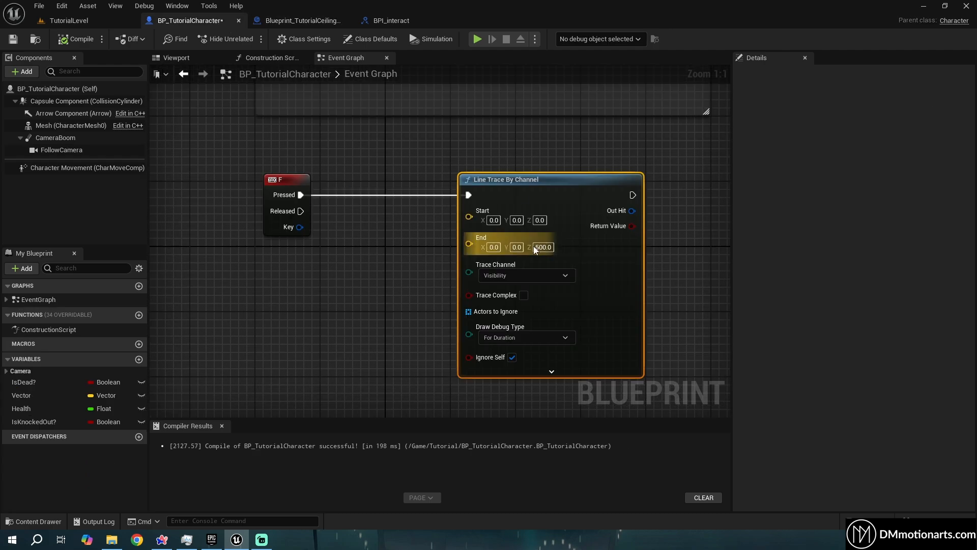
Set the line trace's End Z to 1000 and play-test the level to check the longer trace.
{"action": "left_click", "coordinate": [543, 247]}
{"action": "type", "text": "1000"}
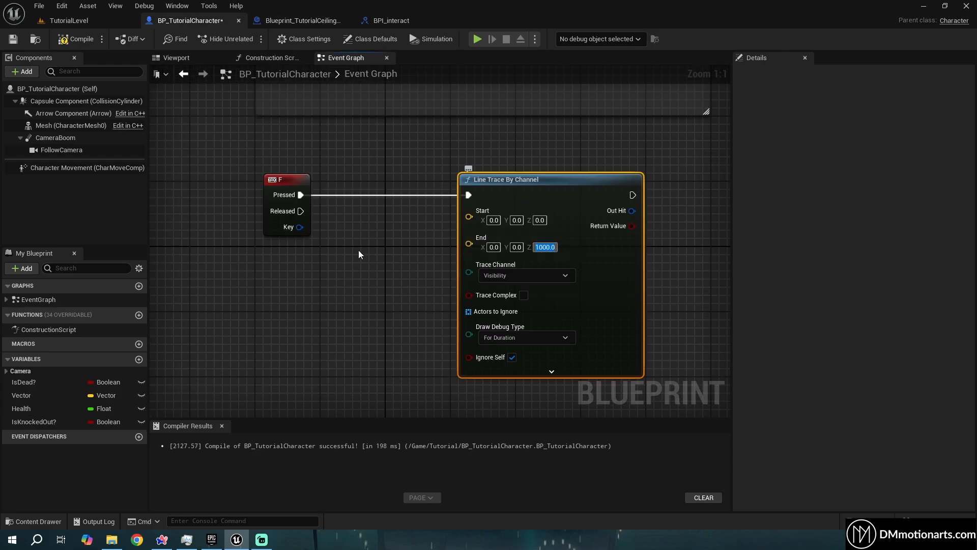
{"action": "left_click", "coordinate": [69, 20]}
{"action": "left_click", "coordinate": [240, 41]}
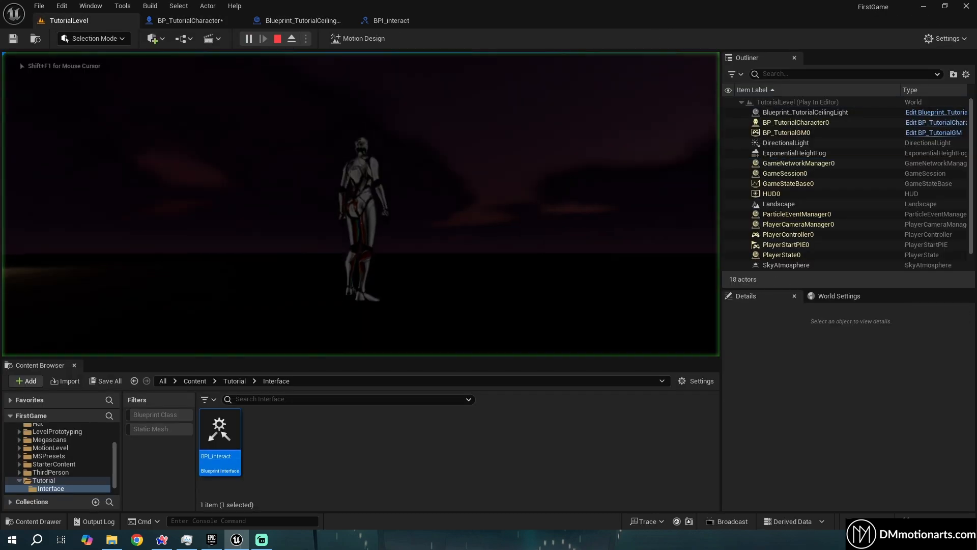
{"action": "key", "text": "w"}
{"action": "key", "text": "e"}
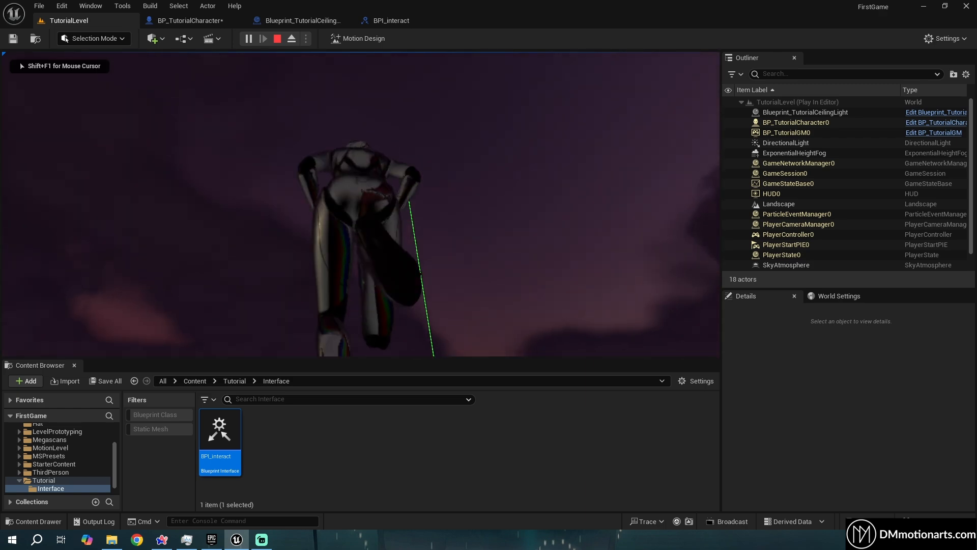
{"action": "key", "text": "Escape"}
{"action": "left_click", "coordinate": [189, 20]}
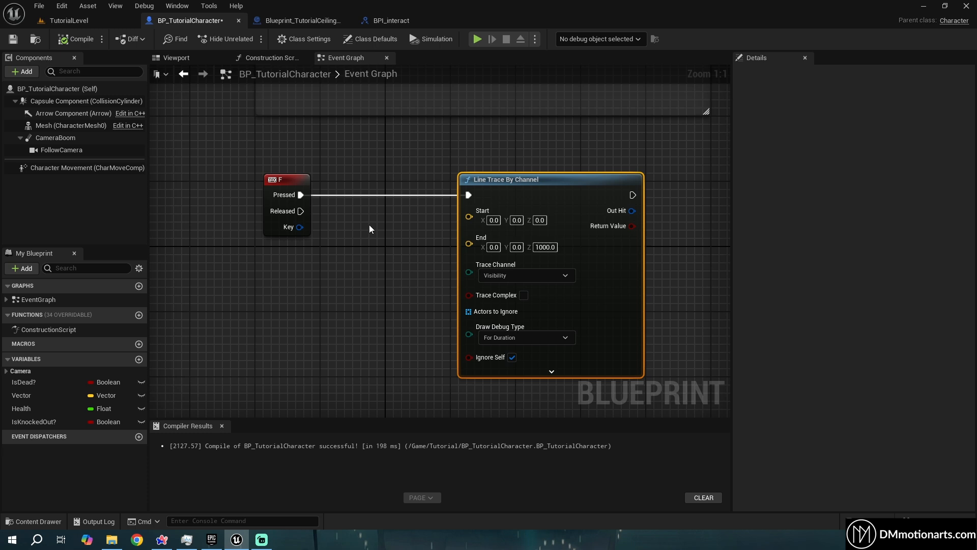
Align the Line Trace By Channel node with the F event and reset its End Z to 0.
{"action": "right_click_drag", "start_coordinate": [369, 228], "coordinate": [336, 211]}
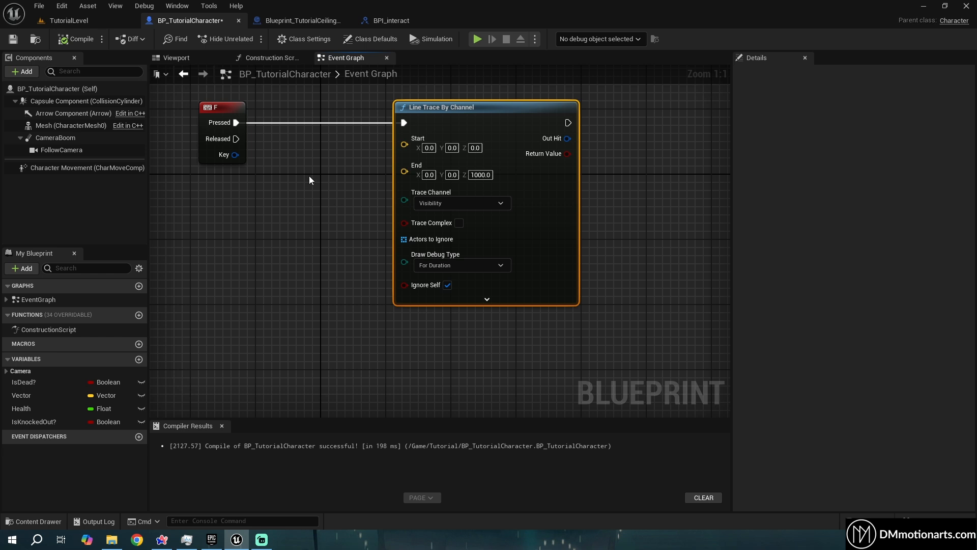
{"action": "right_click_drag", "start_coordinate": [339, 157], "coordinate": [352, 215]}
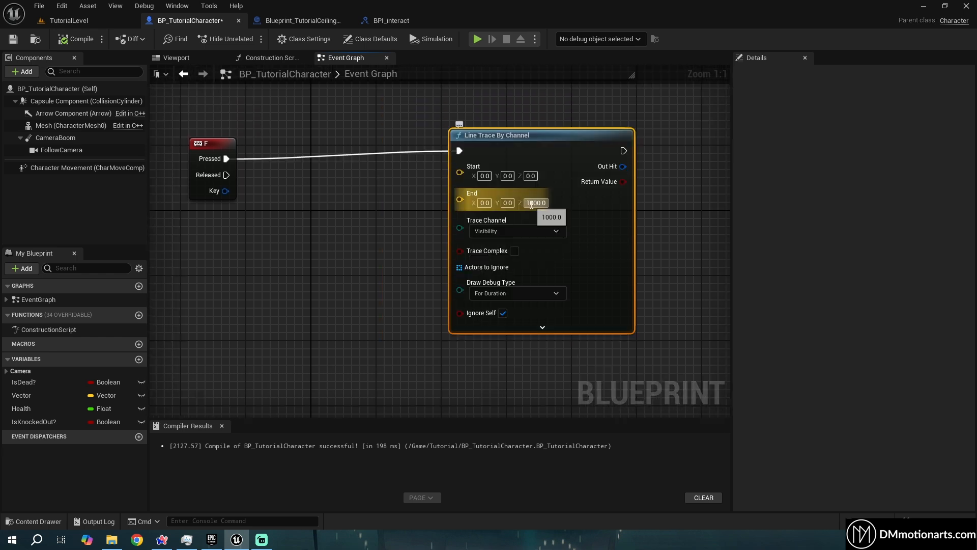
{"action": "left_click_drag", "start_coordinate": [516, 150], "coordinate": [523, 158]}
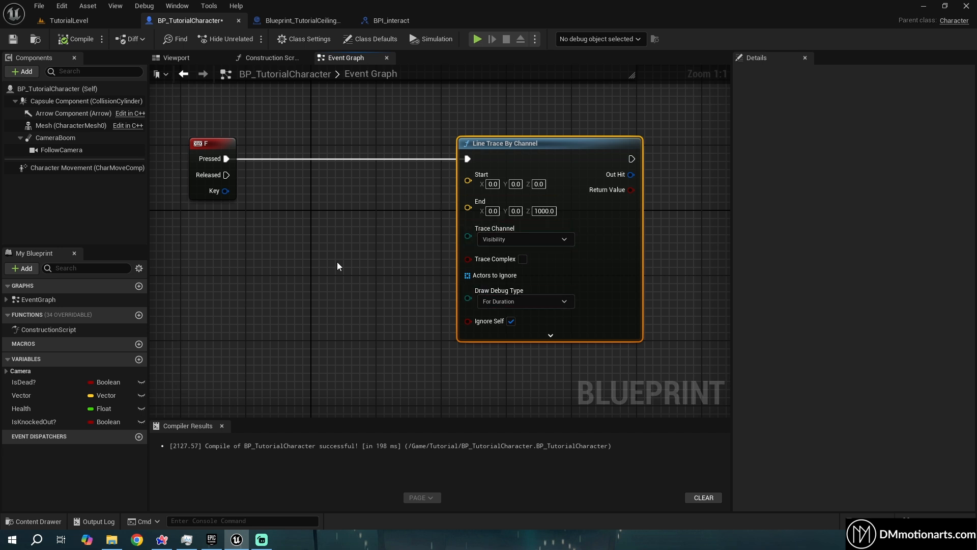
{"action": "left_click", "coordinate": [551, 208]}
{"action": "type", "text": "0"}
{"action": "key", "text": "Return"}
Move the F event farther away from the Line Trace By Channel node, and compile and save the character blueprint.
{"action": "scroll", "coordinate": [395, 264], "scroll_direction": "down", "scroll_amount": 2}
{"action": "left_click", "coordinate": [238, 169]}
{"action": "left_click_drag", "start_coordinate": [238, 170], "coordinate": [207, 169]}
{"action": "scroll", "coordinate": [396, 211], "scroll_direction": "up", "scroll_amount": 2}
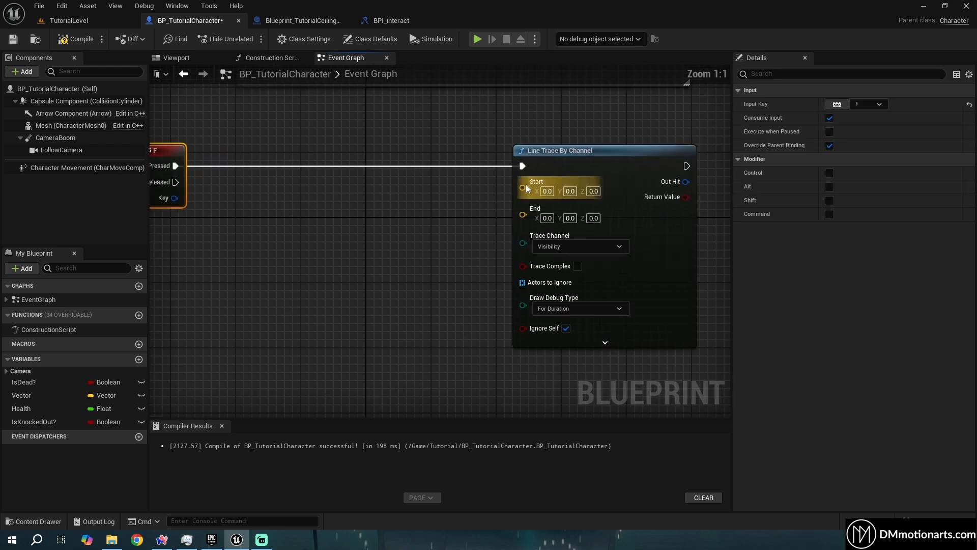
{"action": "right_click_drag", "start_coordinate": [390, 221], "coordinate": [450, 199]}
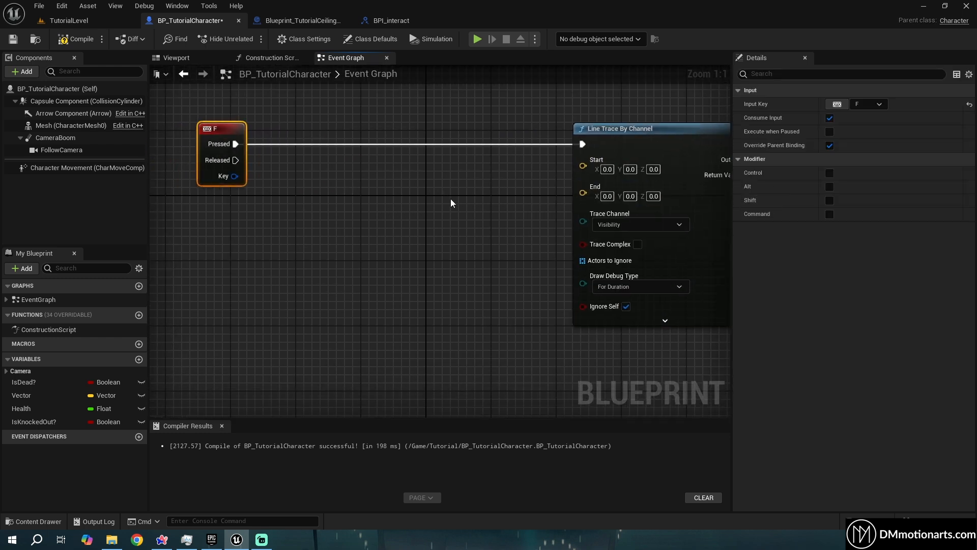
{"action": "left_click", "coordinate": [76, 40]}
{"action": "left_click", "coordinate": [13, 40]}
Connect the Follow Camera's Get World Location to the line trace's Start and set its End Z to 500.
{"action": "right_click_drag", "start_coordinate": [418, 221], "coordinate": [405, 214]}
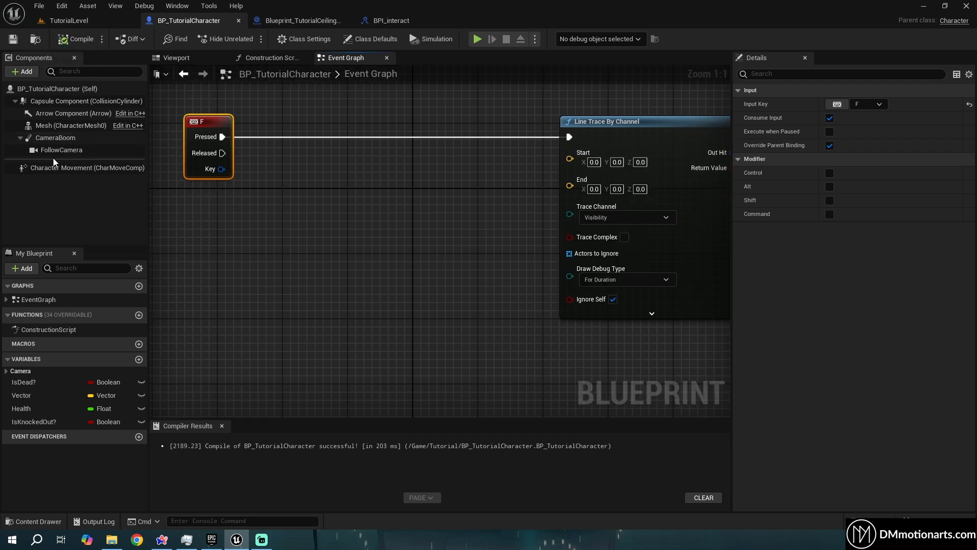
{"action": "left_click_drag", "start_coordinate": [43, 149], "coordinate": [236, 237]}
{"action": "left_click_drag", "start_coordinate": [245, 242], "coordinate": [310, 224]}
{"action": "type", "text": "get world loc"}
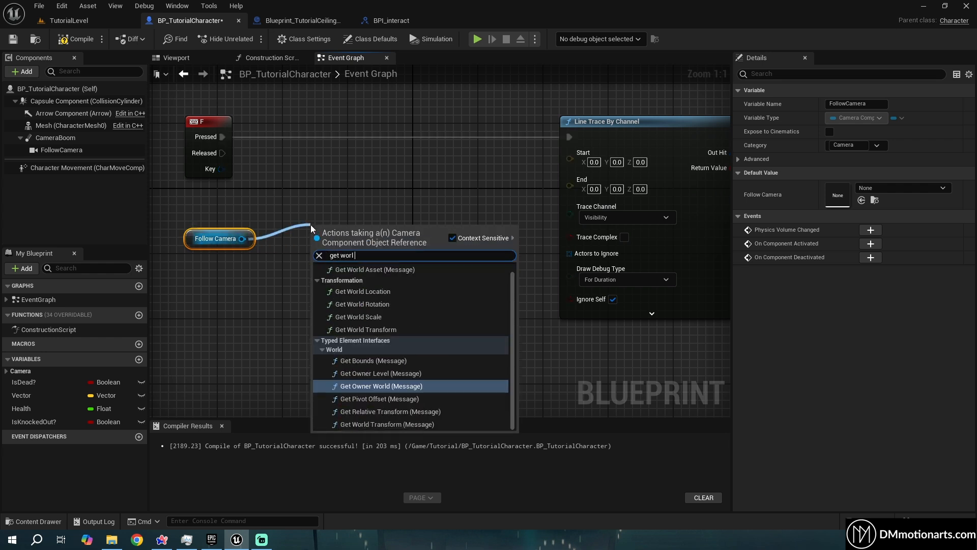
{"action": "key", "text": "Return"}
{"action": "left_click_drag", "start_coordinate": [375, 294], "coordinate": [201, 188]}
{"action": "left_click_drag", "start_coordinate": [377, 254], "coordinate": [570, 158]}
{"action": "left_click", "coordinate": [640, 178]}
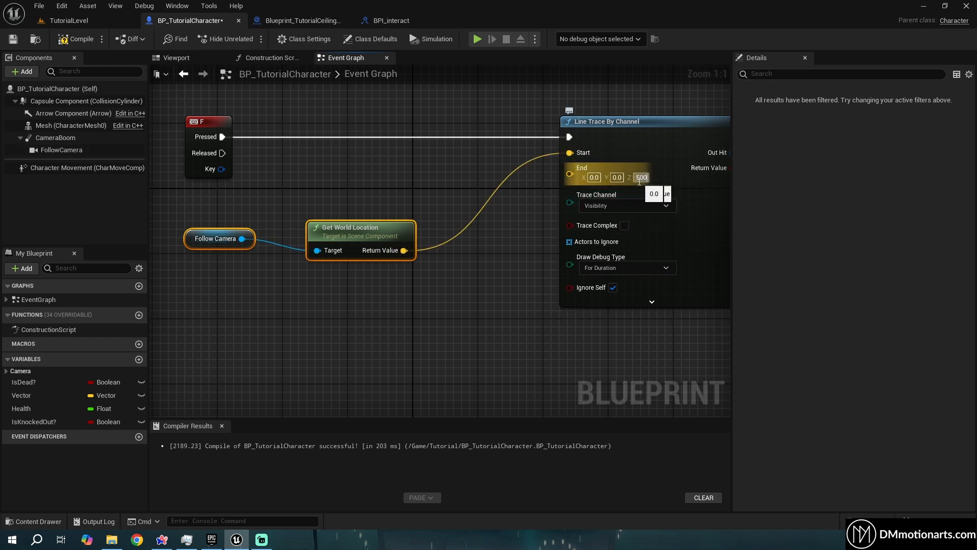
{"action": "key", "text": "Return"}
Play-test the level, moving the character around to examine the trace that starts at the follow camera, and return to the character graph.
{"action": "left_click", "coordinate": [66, 23]}
{"action": "left_click", "coordinate": [243, 39]}
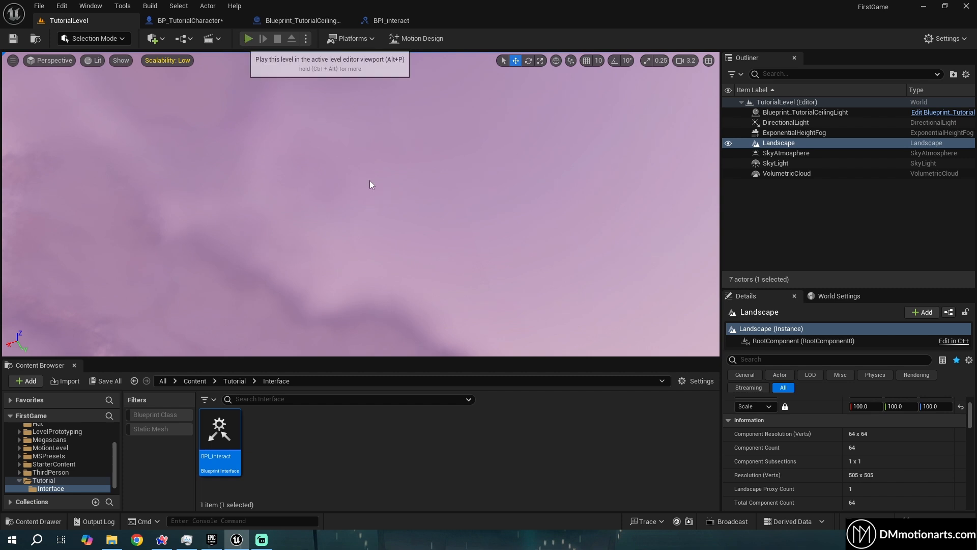
{"action": "key", "text": "Escape"}
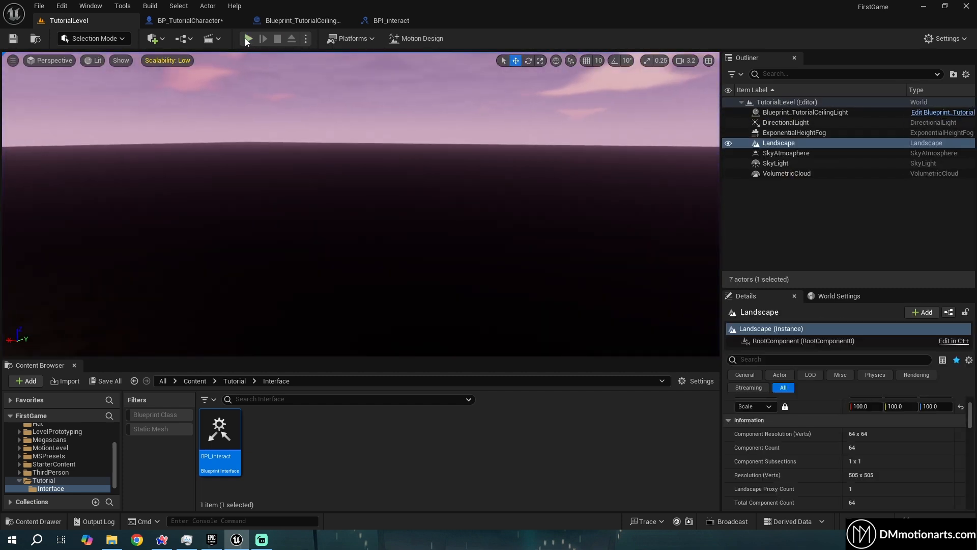
{"action": "left_click", "coordinate": [247, 39]}
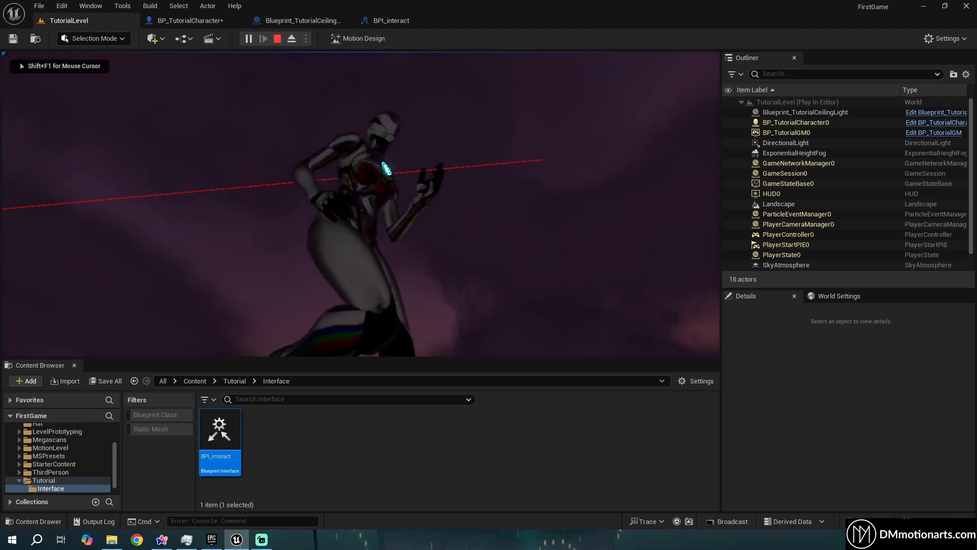
{"action": "key", "text": "s"}
{"action": "key", "text": "w"}
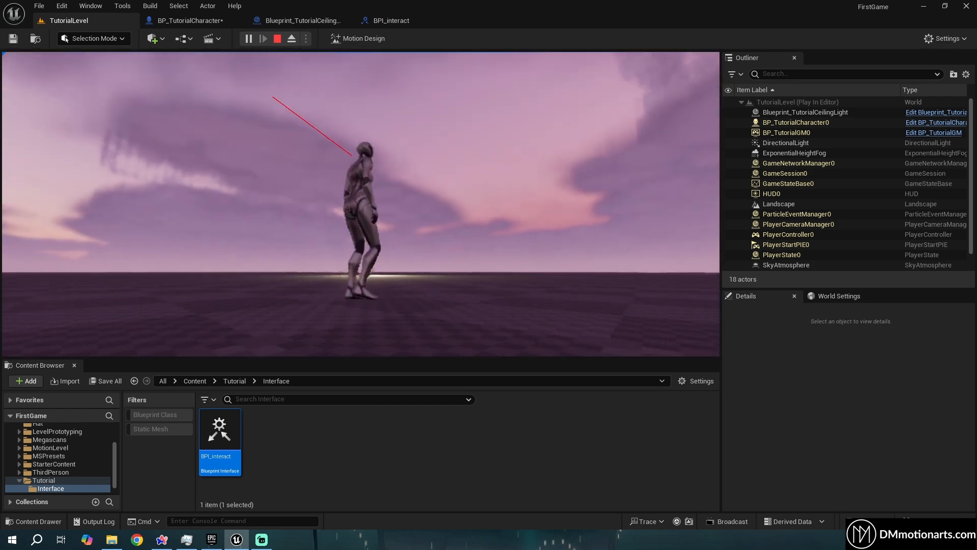
{"action": "key", "text": "s"}
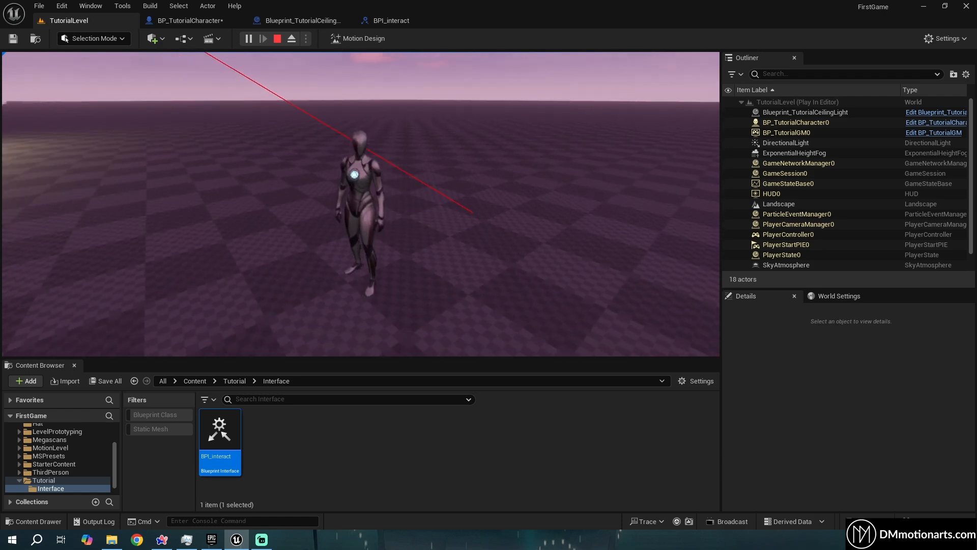
{"action": "key", "text": "s"}
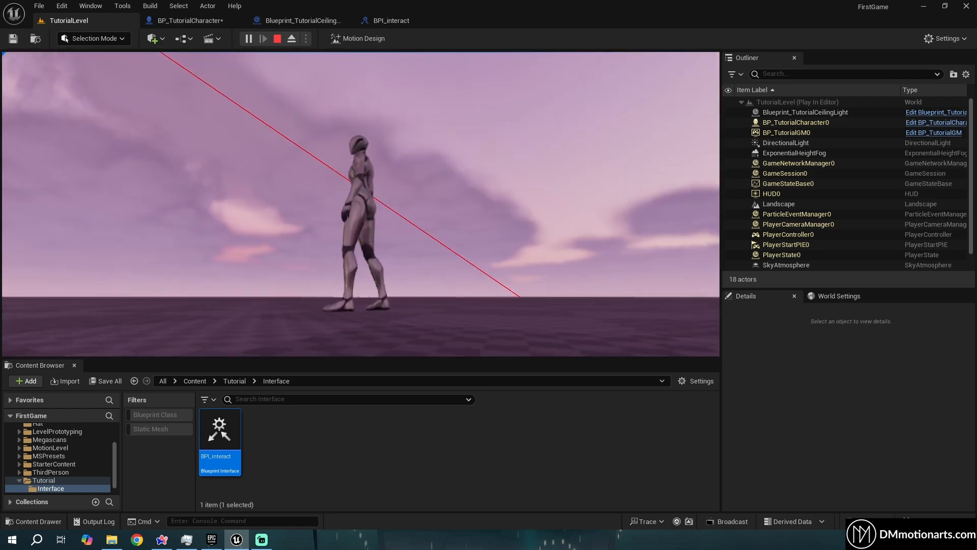
{"action": "key", "text": "w"}
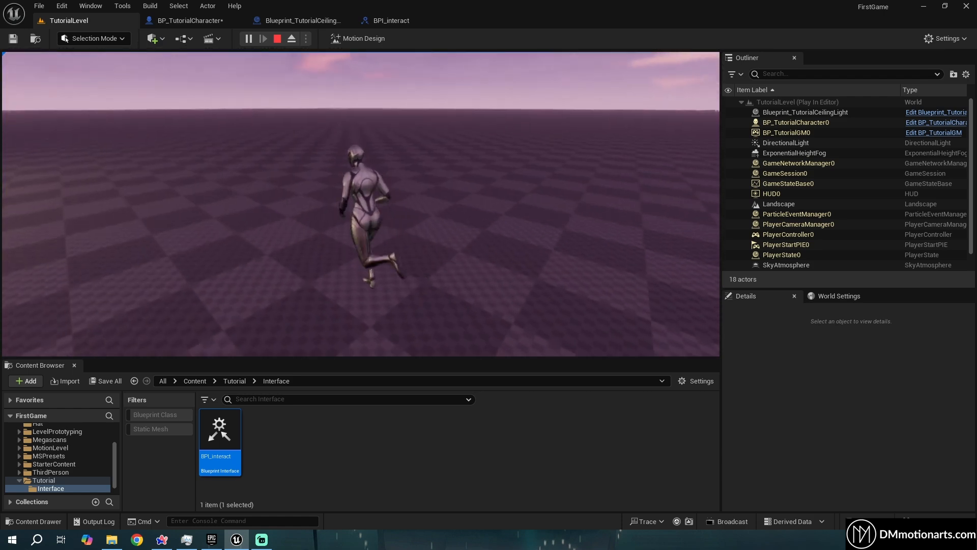
{"action": "key", "text": "Escape"}
{"action": "left_click", "coordinate": [186, 21]}
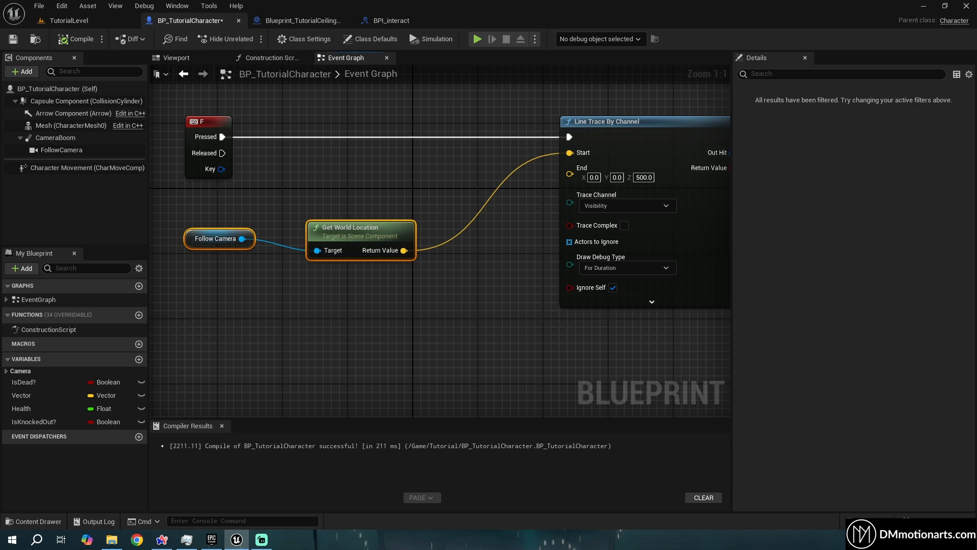
Replace the Follow Camera reference with the character's Mesh as the target of Get World Location.
{"action": "left_click_drag", "start_coordinate": [184, 218], "coordinate": [253, 270]}
{"action": "key", "text": "Delete"}
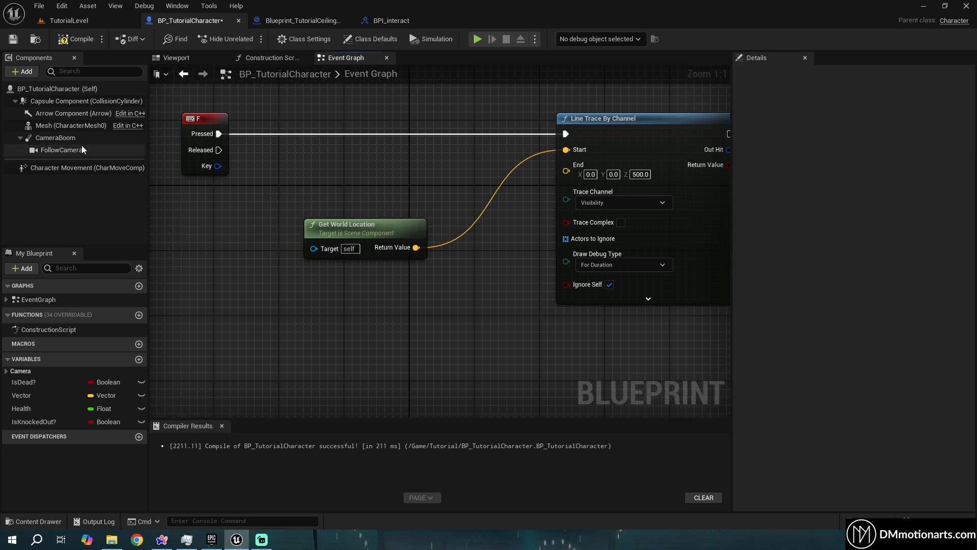
{"action": "left_click_drag", "start_coordinate": [71, 125], "coordinate": [313, 248]}
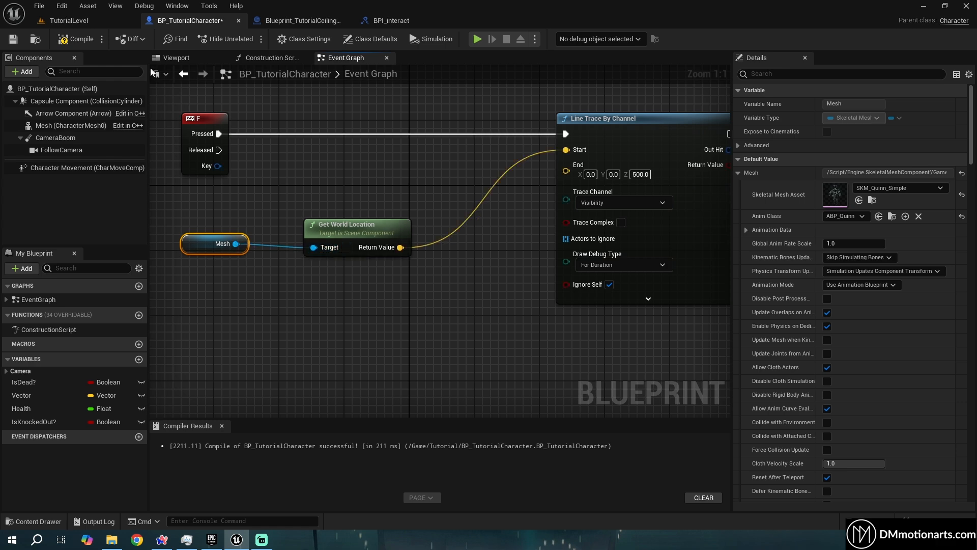
Play-test the level, moving the character to examine the trace that starts at its mesh, and return to the character graph.
{"action": "left_click", "coordinate": [80, 22]}
{"action": "left_click", "coordinate": [244, 39]}
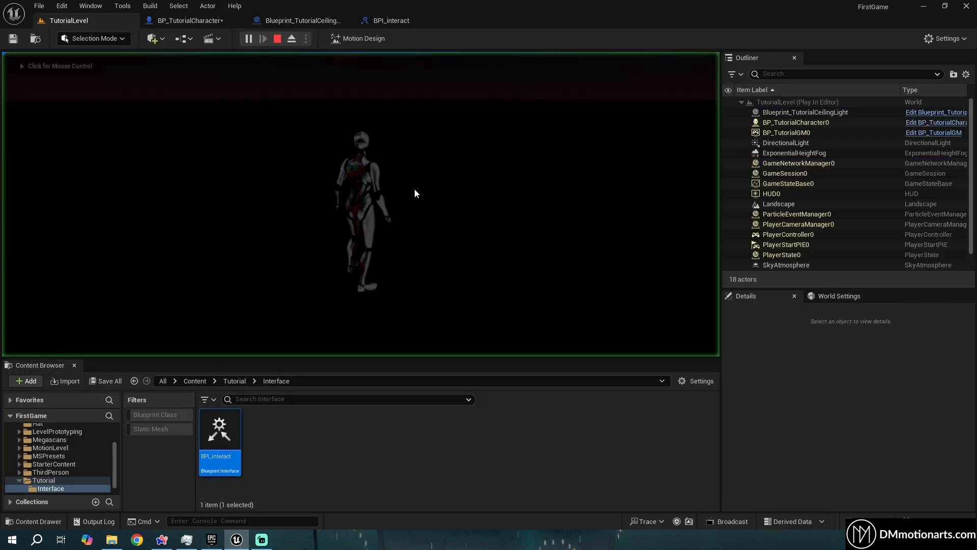
{"action": "key", "text": "a"}
{"action": "key", "text": "e"}
{"action": "key", "text": "w"}
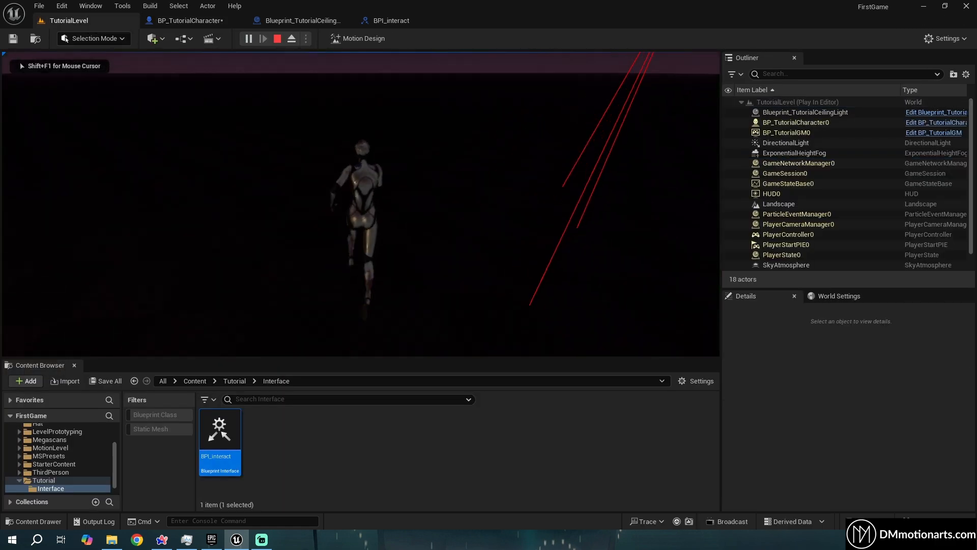
{"action": "key", "text": "Escape"}
{"action": "left_click_drag", "start_coordinate": [460, 273], "coordinate": [323, 193]}
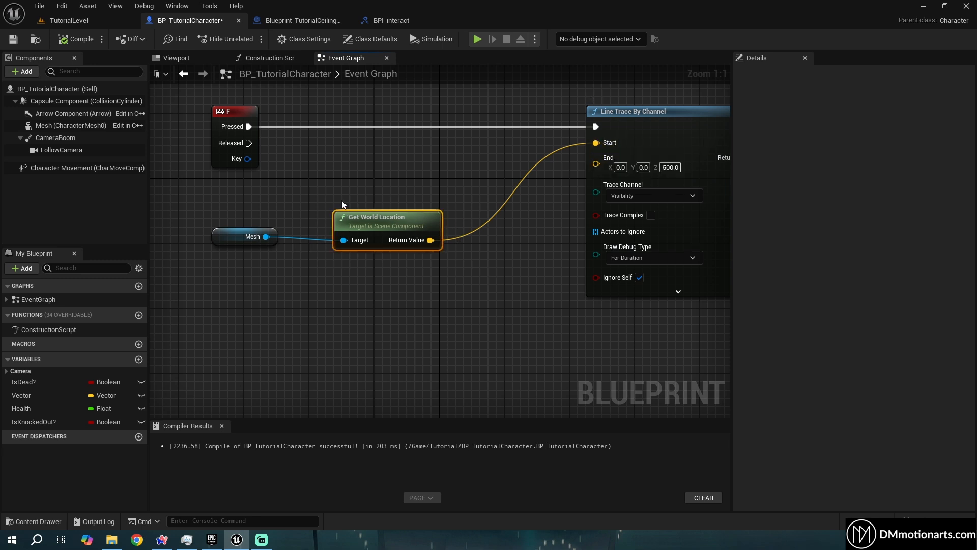
Open the SKM_Quinn_Simple skeletal mesh assigned to the character's Mesh component.
{"action": "left_click", "coordinate": [57, 127]}
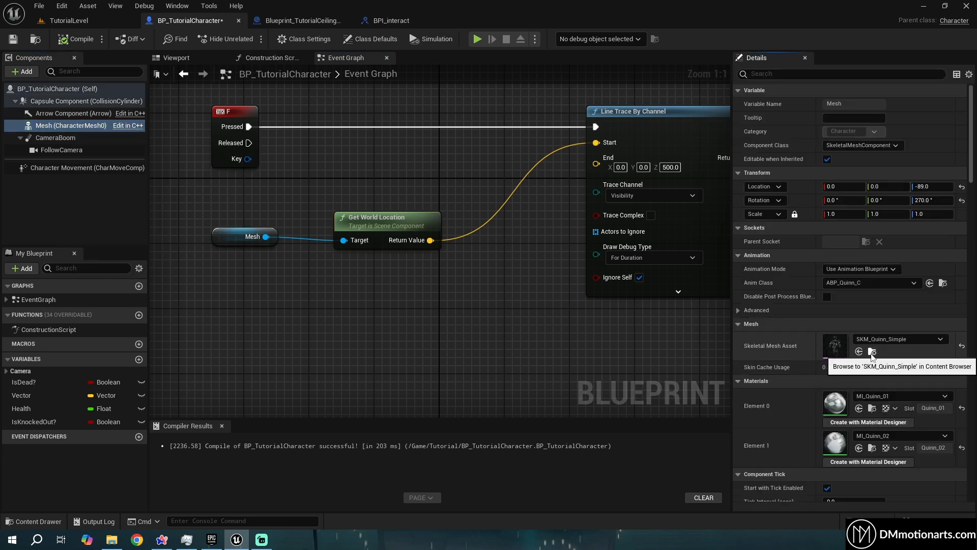
{"action": "left_click", "coordinate": [872, 352]}
{"action": "double_click", "coordinate": [434, 427]}
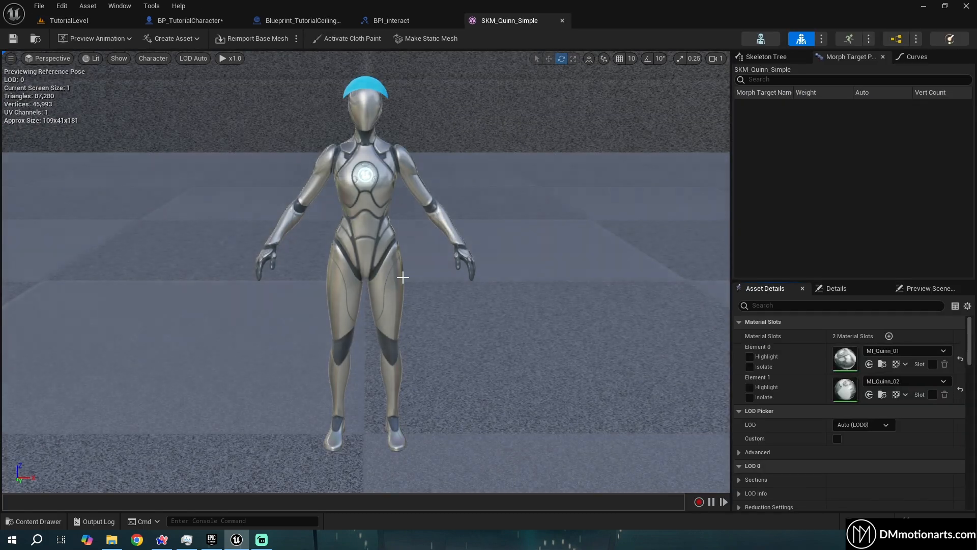
{"action": "right_click_drag", "start_coordinate": [401, 277], "coordinate": [458, 274]}
{"action": "key", "text": "s"}
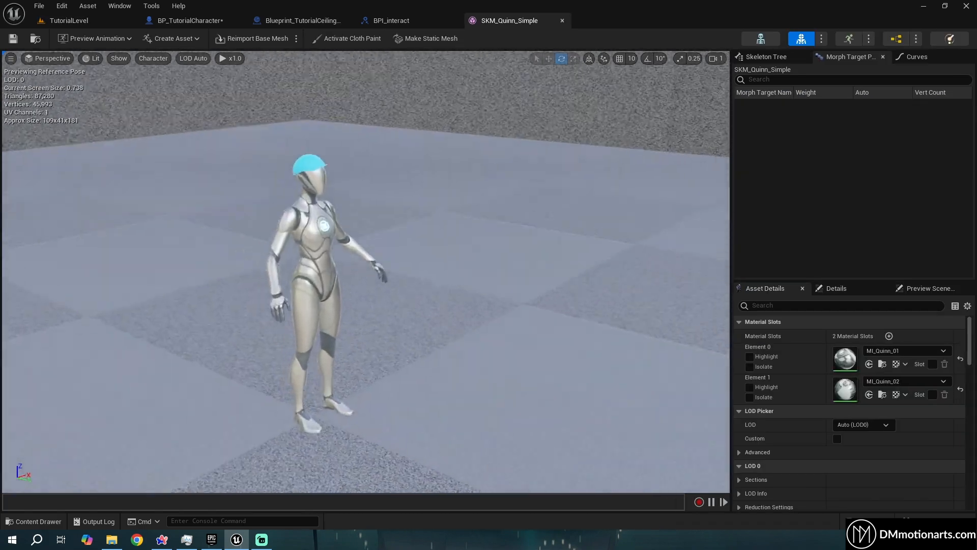
Examine the bone hierarchy in the SK_Mannequin skeleton and in the skeleton tree of SKM_Quinn_Simple.
{"action": "left_click", "coordinate": [759, 38]}
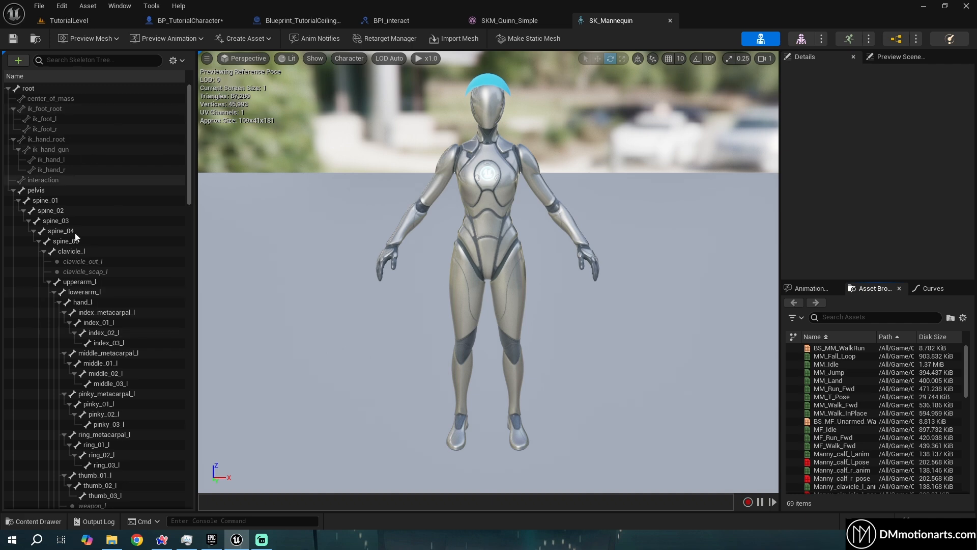
{"action": "left_click", "coordinate": [801, 38]}
{"action": "left_click", "coordinate": [781, 57]}
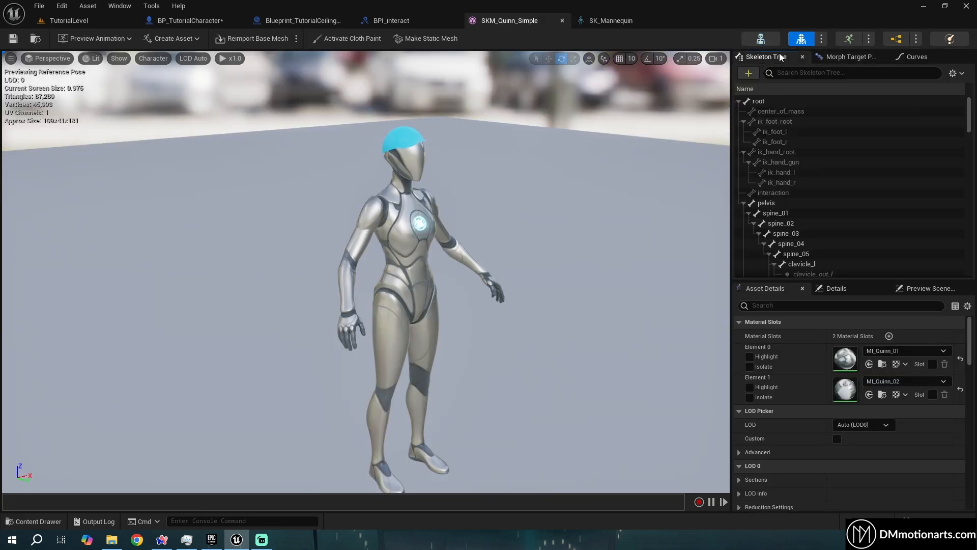
{"action": "left_click", "coordinate": [760, 39]}
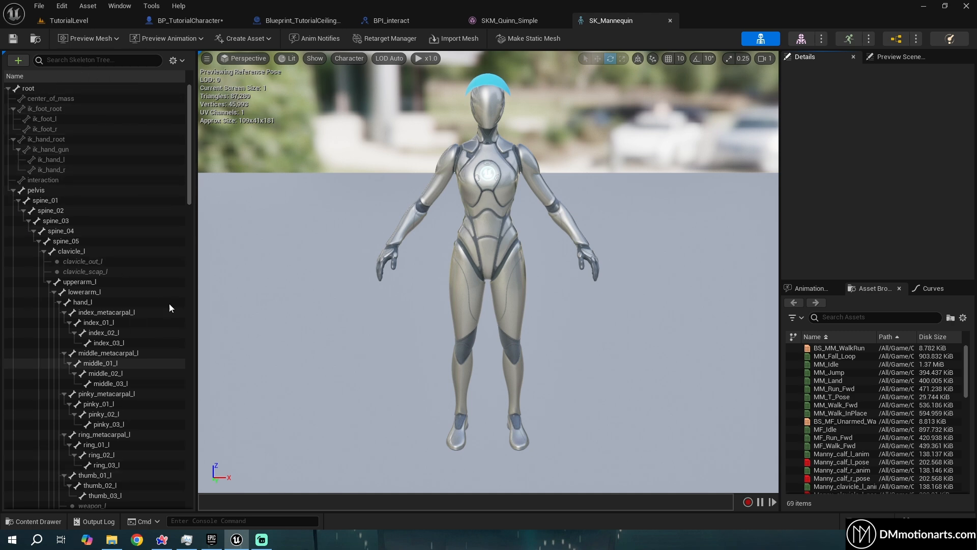
{"action": "left_click_drag", "start_coordinate": [190, 155], "coordinate": [112, 102]}
{"action": "left_click", "coordinate": [13, 191]}
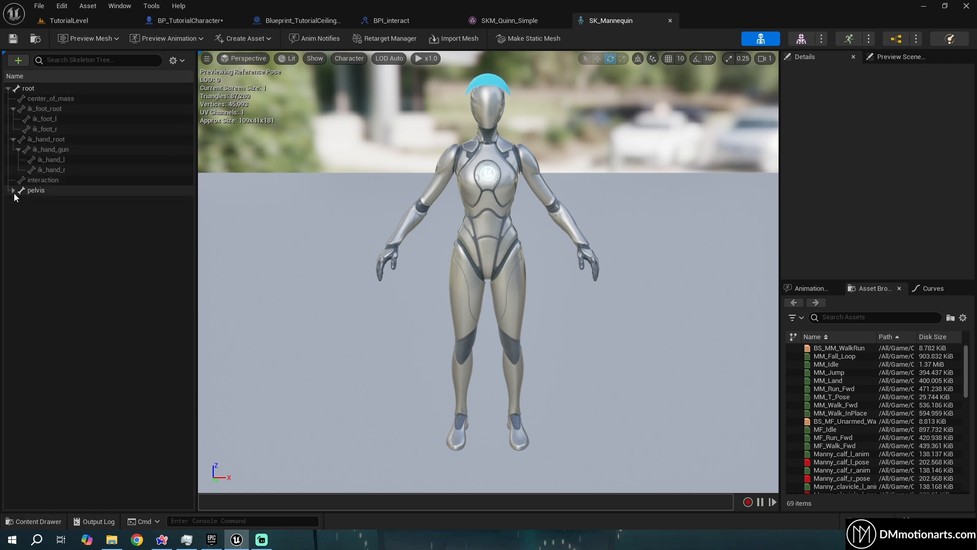
{"action": "right_click", "coordinate": [48, 219]}
{"action": "left_click", "coordinate": [800, 38]}
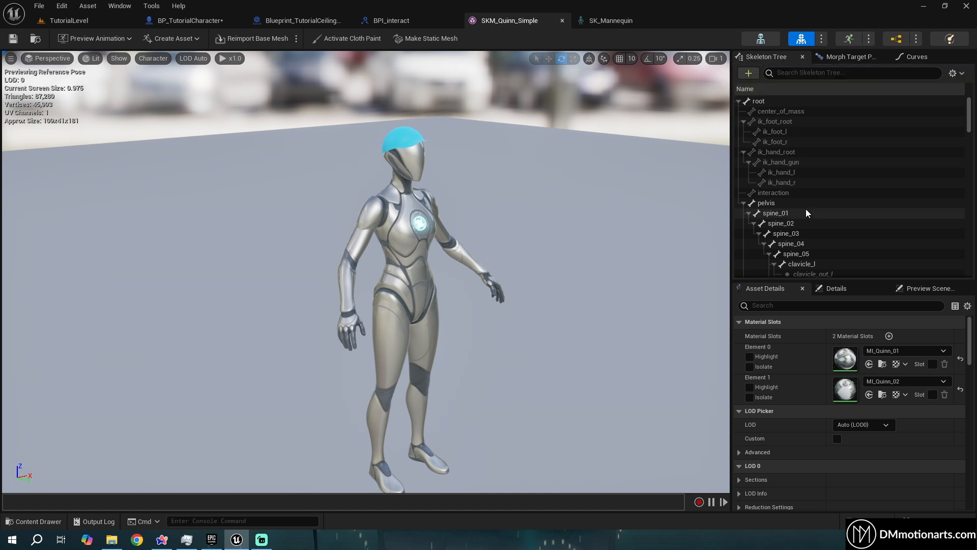
Show sockets and draw the bones of the whole hierarchy on the SKM_Quinn_Simple preview.
{"action": "right_click_drag", "start_coordinate": [499, 212], "coordinate": [396, 241]}
{"action": "scroll", "coordinate": [875, 212], "scroll_direction": "down", "scroll_amount": 15}
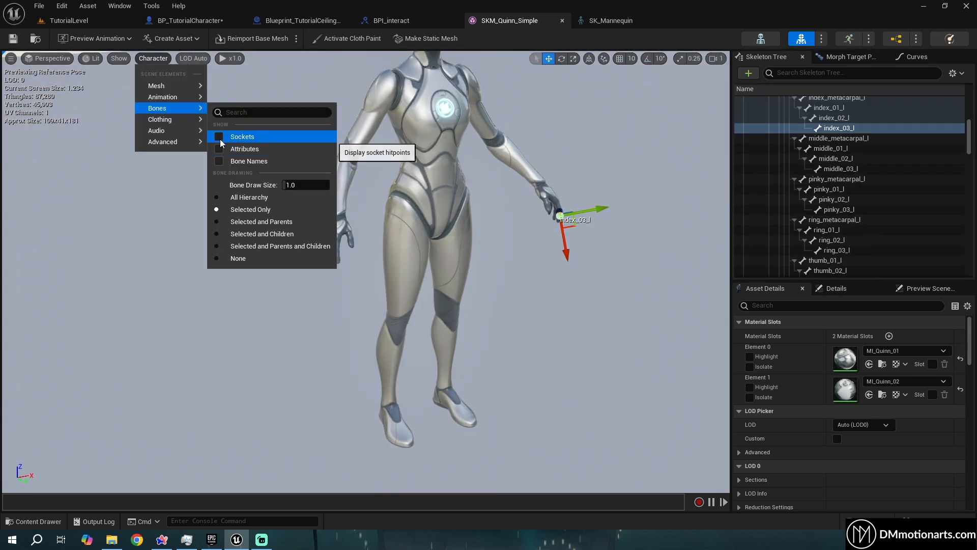
{"action": "mouse_move", "coordinate": [190, 111]}
{"action": "left_click", "coordinate": [231, 136]}
{"action": "left_click", "coordinate": [225, 199]}
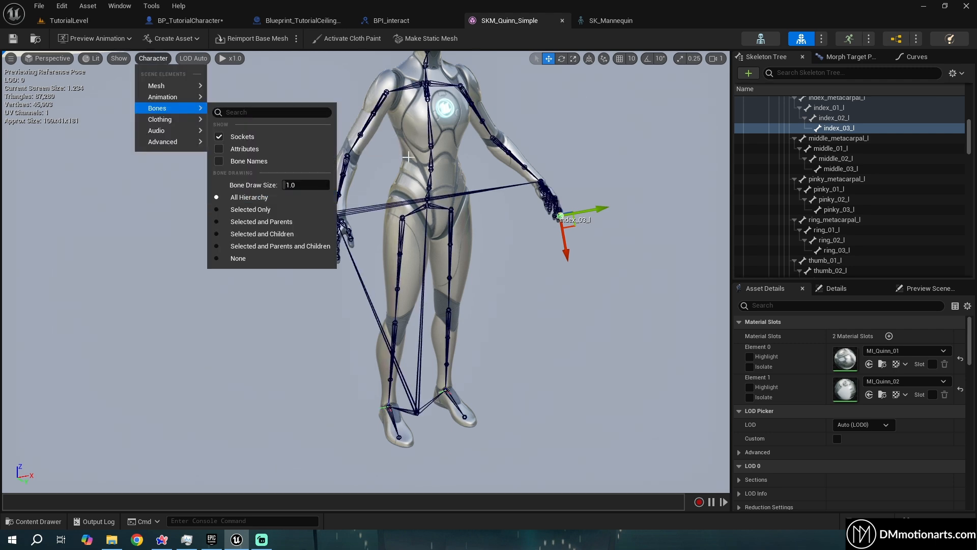
Add a socket to the spine_04 bone of the character's skeleton.
{"action": "left_click", "coordinate": [431, 141]}
{"action": "right_click_drag", "start_coordinate": [481, 159], "coordinate": [509, 158]}
{"action": "key", "text": "w"}
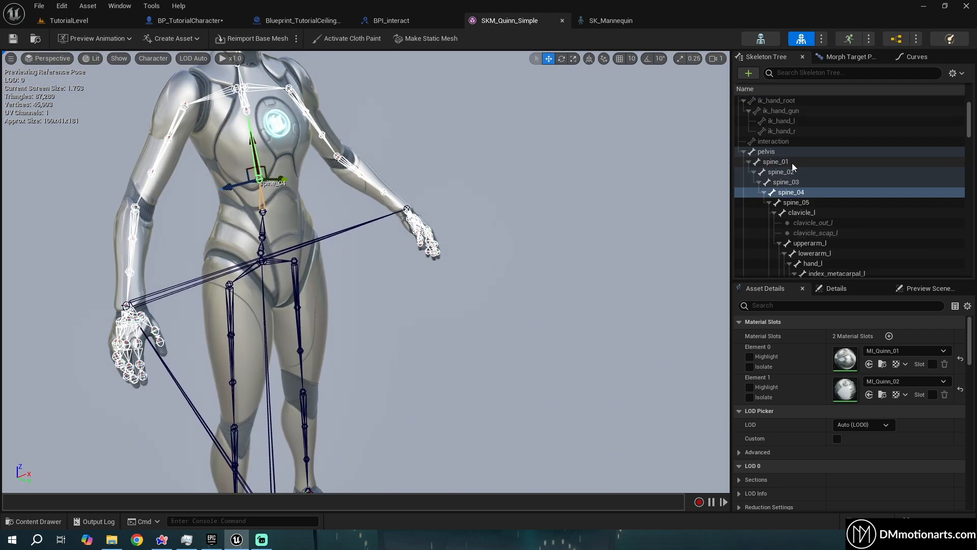
{"action": "right_click", "coordinate": [790, 192]}
{"action": "left_click", "coordinate": [829, 248]}
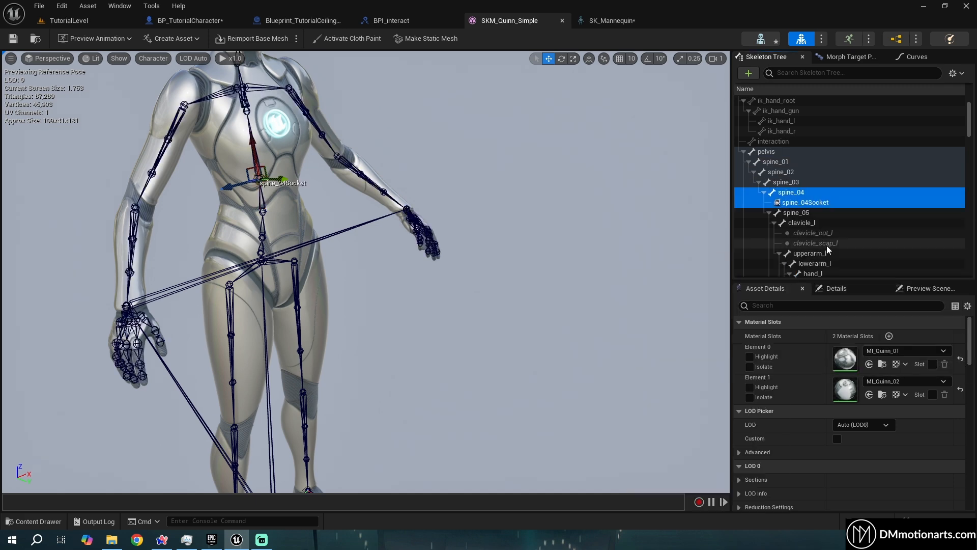
Move the new spine_04 socket forward in front of the torso and rotate it so that its axes stand upright.
{"action": "right_click_drag", "start_coordinate": [411, 167], "coordinate": [501, 168]}
{"action": "key", "text": "a"}
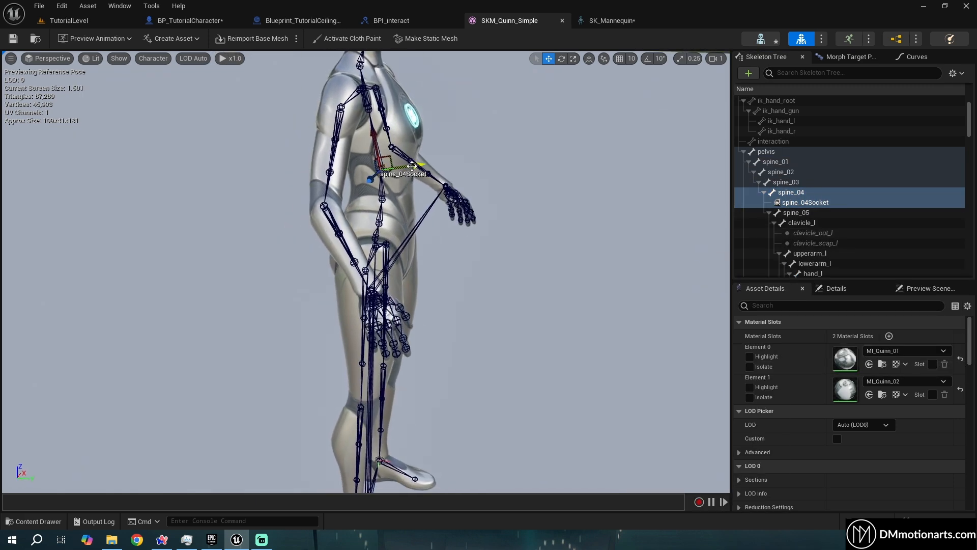
{"action": "key", "text": "r"}
{"action": "key", "text": "e"}
{"action": "left_click_drag", "start_coordinate": [497, 114], "coordinate": [511, 155]}
{"action": "key", "text": "w"}
{"action": "key", "text": "e"}
{"action": "key", "text": "w"}
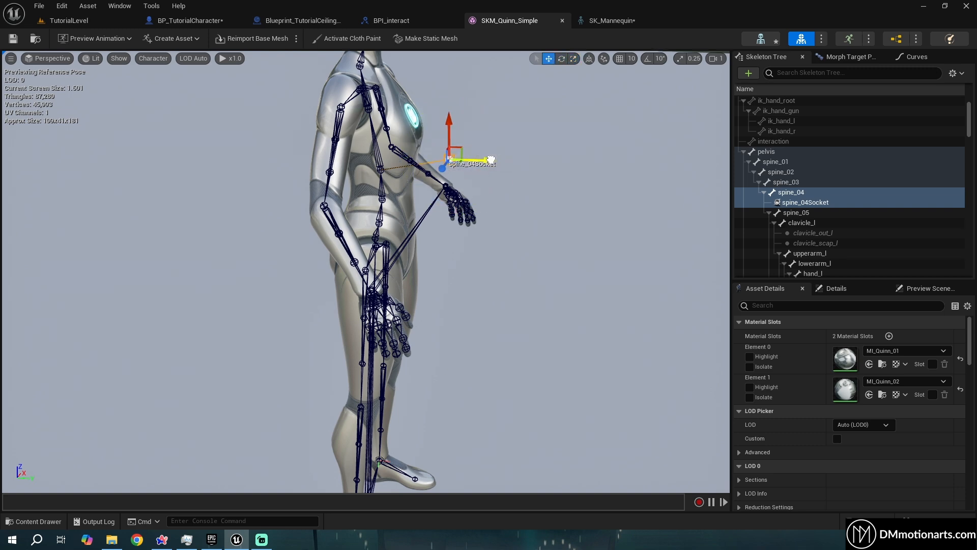
Rename the socket under spine_04 as LineTraceSocket.
{"action": "key", "text": "d"}
{"action": "right_click_drag", "start_coordinate": [510, 156], "coordinate": [476, 203]}
{"action": "left_click", "coordinate": [841, 204]}
{"action": "left_click", "coordinate": [816, 202]}
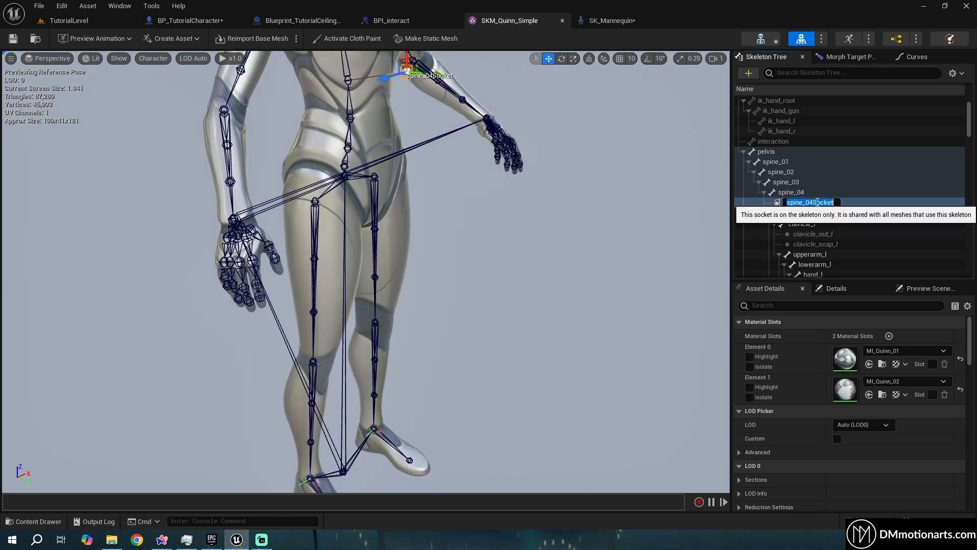
{"action": "type", "text": "LineTrae"}
{"action": "type", "text": "eSocket"}
{"action": "key", "text": "Return"}
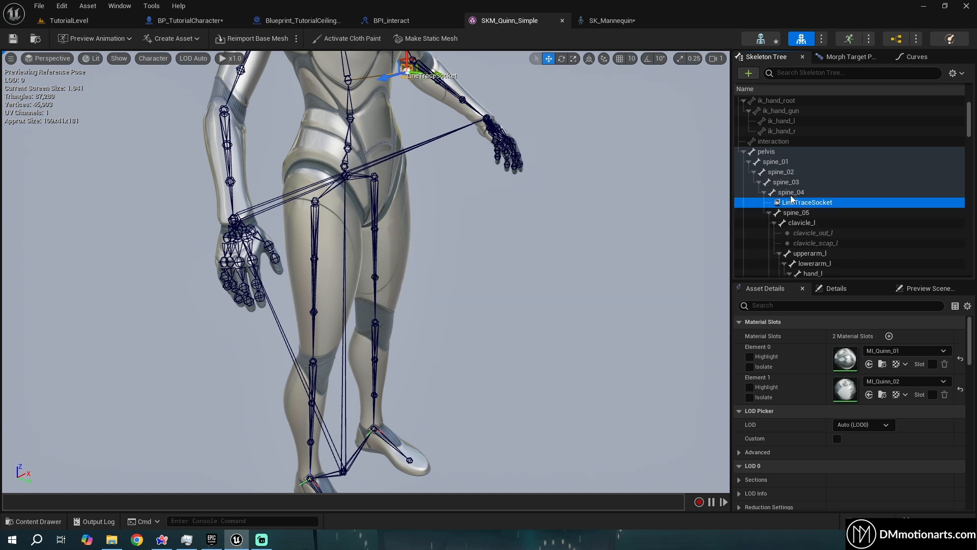
Rotate the spine_04 bone to test whether LineTraceSocket follows it, and undo the rotations.
{"action": "key", "text": "s"}
{"action": "mouse_move", "coordinate": [585, 214]}
{"action": "right_mouse_down"}
{"action": "mouse_move", "coordinate": [582, 175]}
{"action": "mouse_move", "coordinate": [580, 249]}
{"action": "mouse_move", "coordinate": [590, 203]}
{"action": "right_mouse_up"}
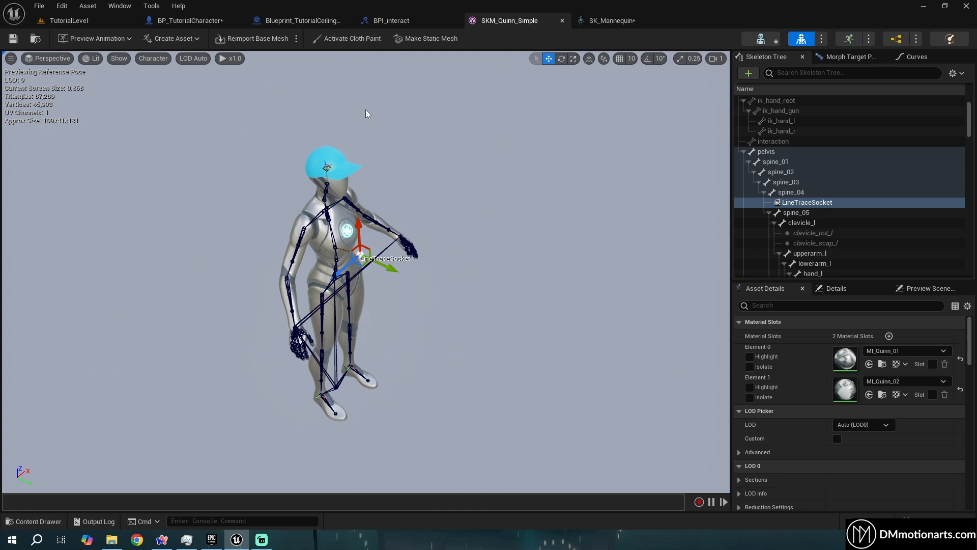
{"action": "scroll", "coordinate": [364, 250], "scroll_direction": "up", "scroll_amount": 5}
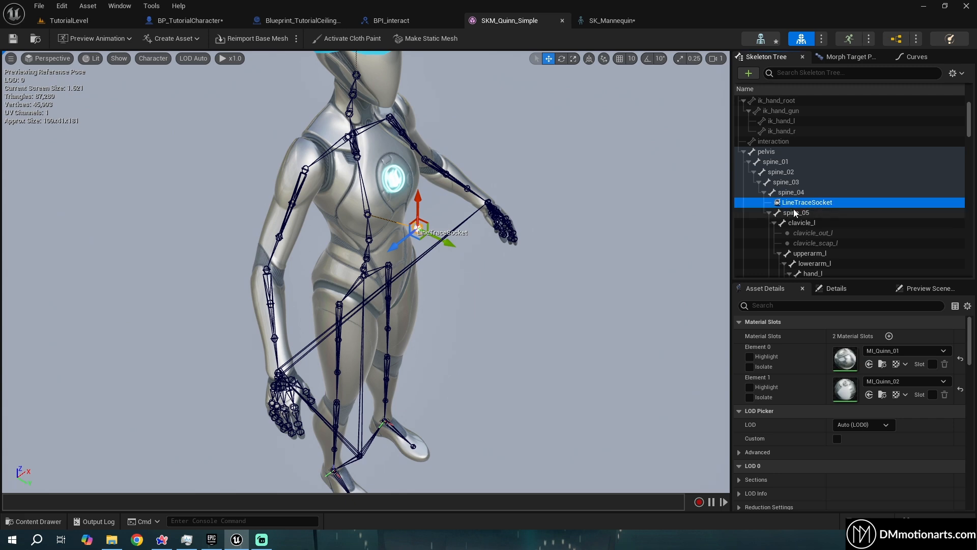
{"action": "left_click", "coordinate": [792, 194]}
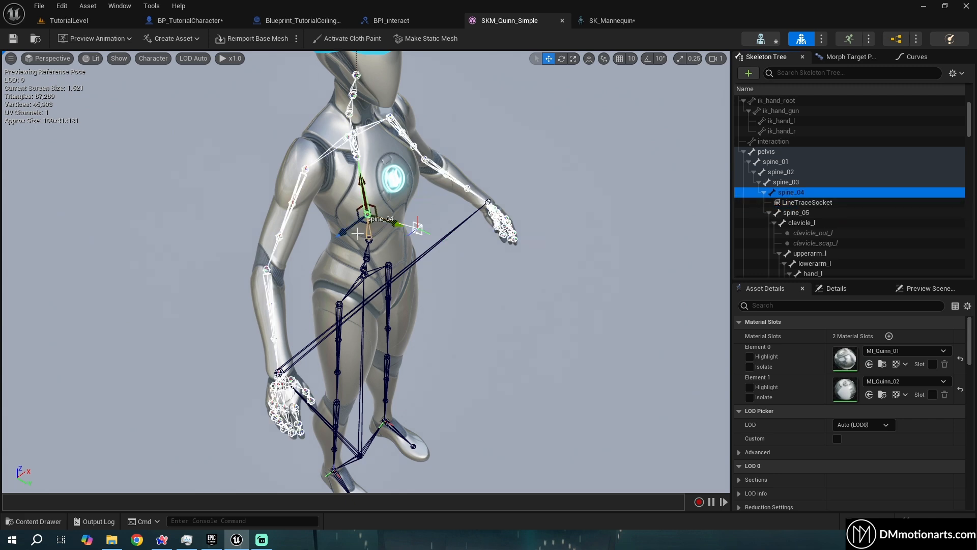
{"action": "key", "text": "e"}
{"action": "left_click_drag", "start_coordinate": [358, 244], "coordinate": [317, 248]}
{"action": "left_click_drag", "start_coordinate": [406, 230], "coordinate": [478, 261]}
{"action": "key", "text": "ctrl+z"}
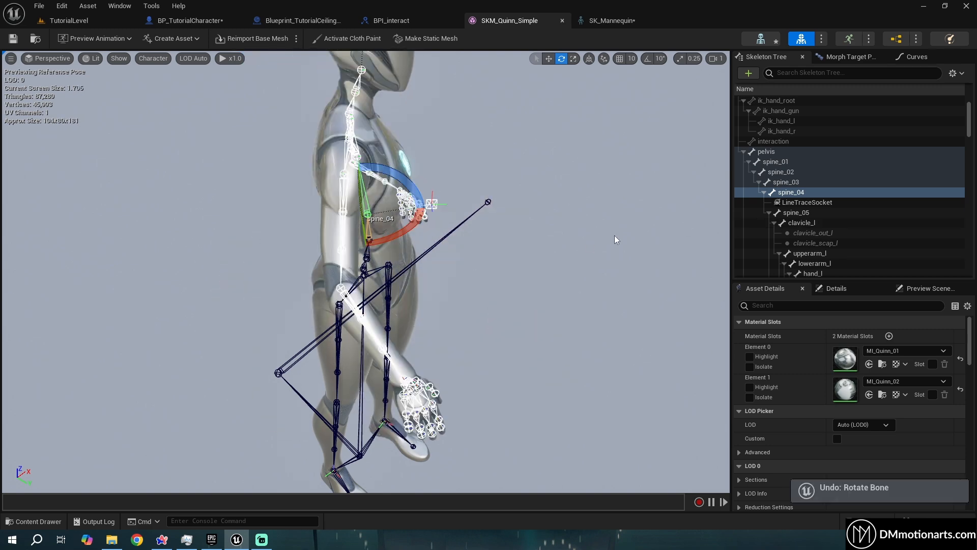
{"action": "key", "text": "ctrl+z"}
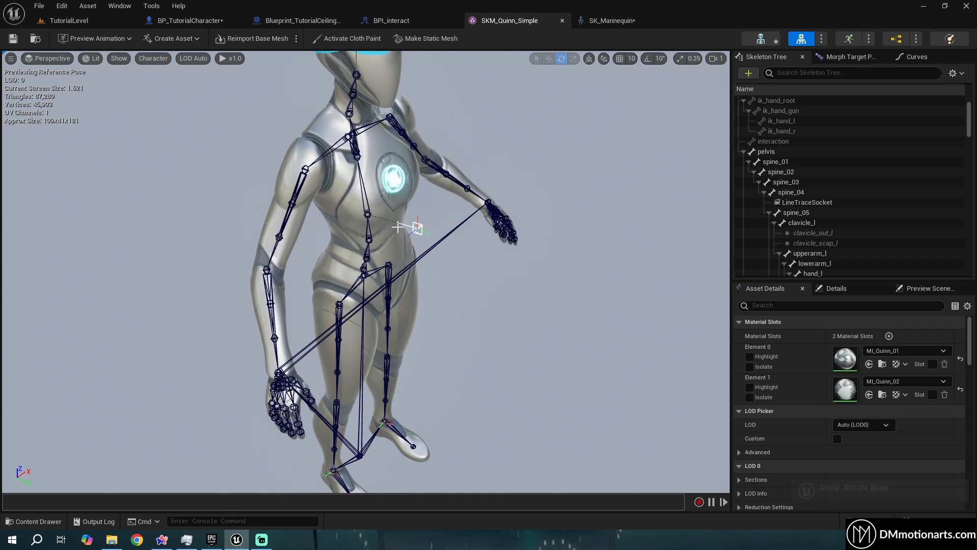
Save the skeletal mesh asset and return to the event graph of BP_TutorialCharacter.
{"action": "left_click", "coordinate": [801, 202]}
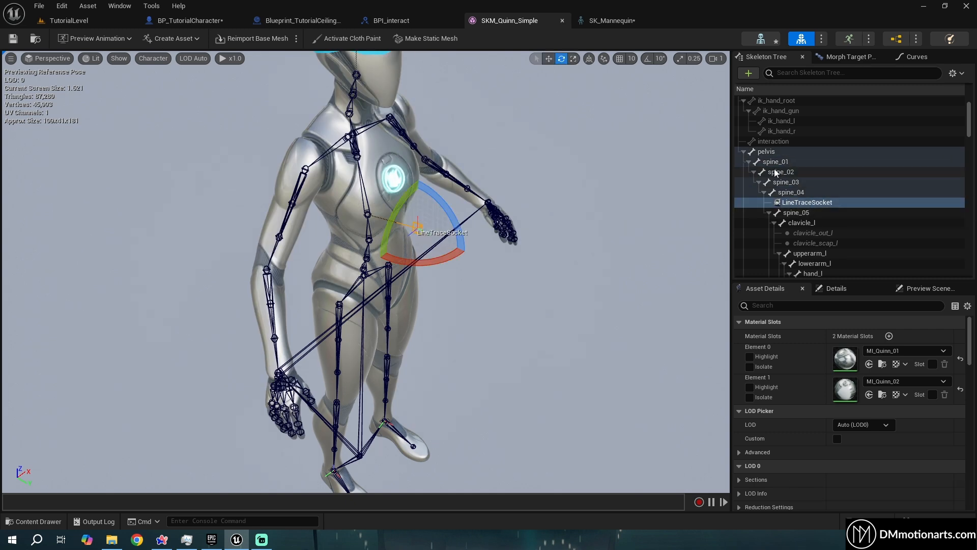
{"action": "left_click", "coordinate": [9, 40]}
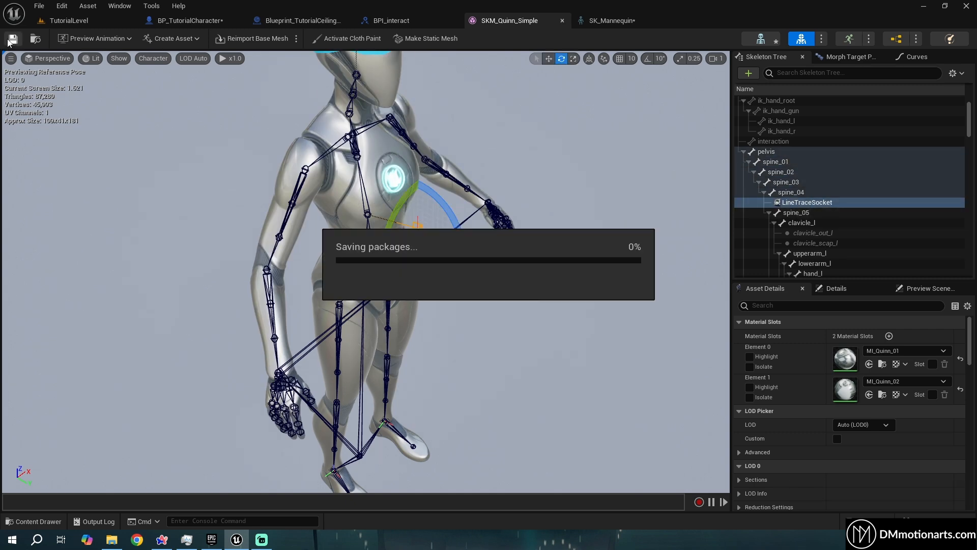
{"action": "left_click", "coordinate": [191, 20]}
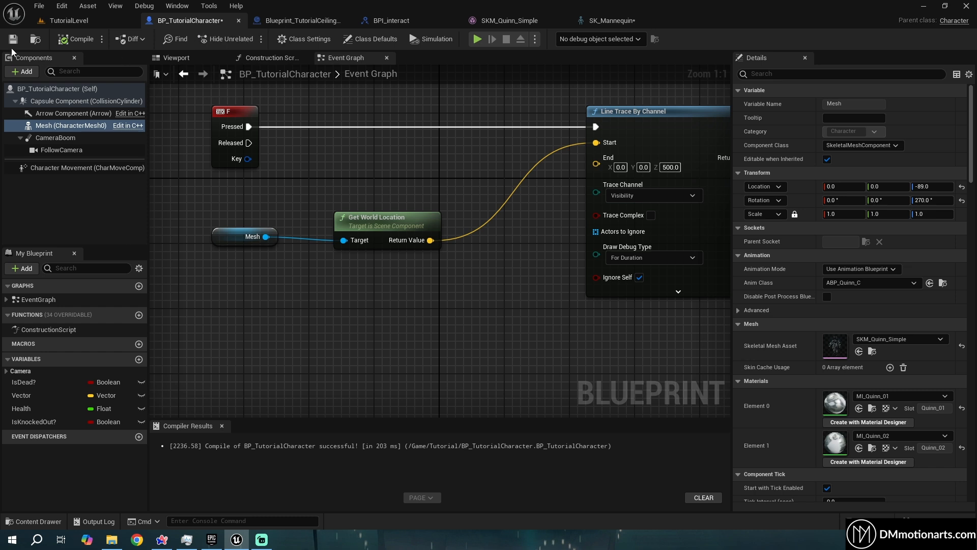
{"action": "key", "text": "ctrl+s"}
Add a Get Socket Bone Name node fed by the Mesh reference.
{"action": "right_click_drag", "start_coordinate": [262, 199], "coordinate": [269, 194]}
{"action": "left_click", "coordinate": [257, 230]}
{"action": "right_click_drag", "start_coordinate": [217, 239], "coordinate": [262, 227]}
{"action": "left_click_drag", "start_coordinate": [261, 220], "coordinate": [300, 258]}
{"action": "type", "text": "get socket"}
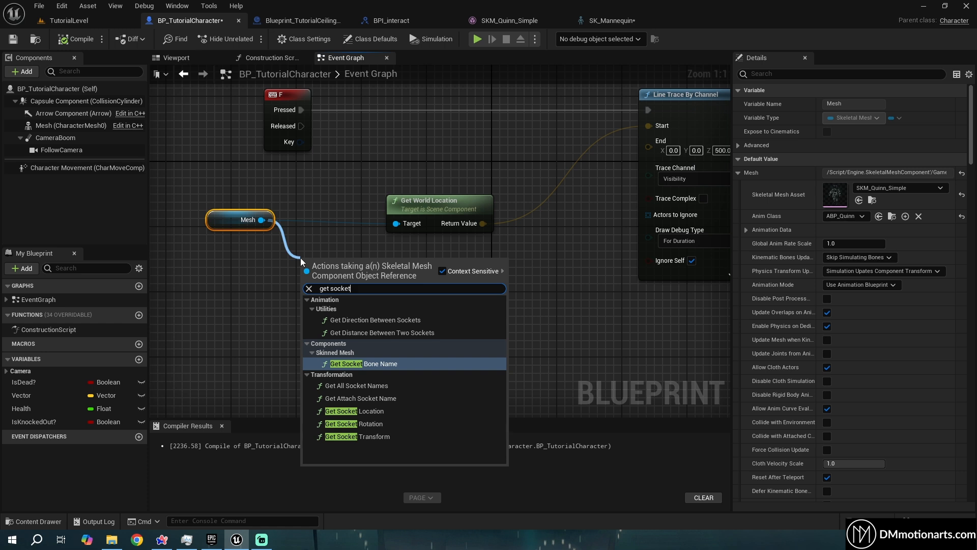
{"action": "key", "text": "Return"}
Add a Get Socket Location node whose In Socket Name comes from the Get Socket Bone Name return value.
{"action": "left_click_drag", "start_coordinate": [374, 297], "coordinate": [414, 262]}
{"action": "type", "text": "get socket"}
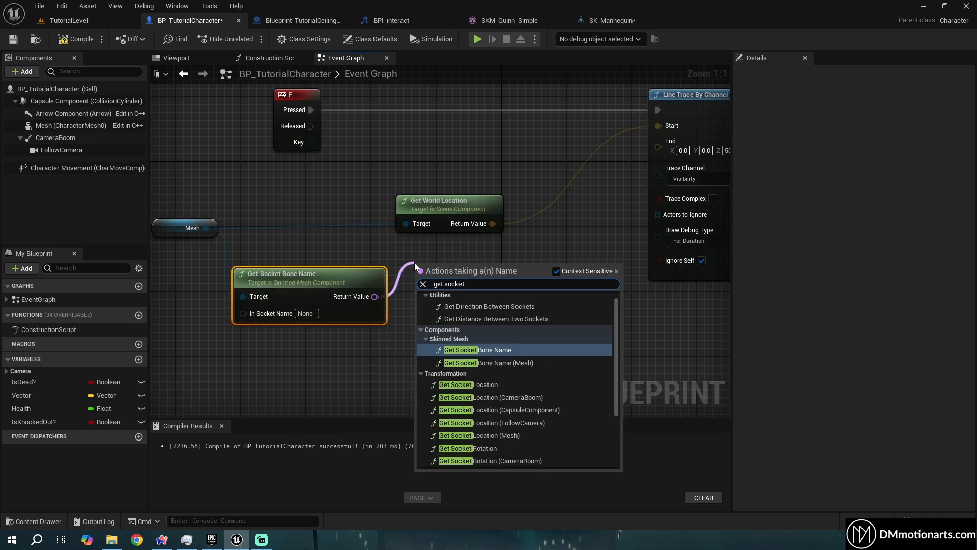
{"action": "type", "text": " loca"}
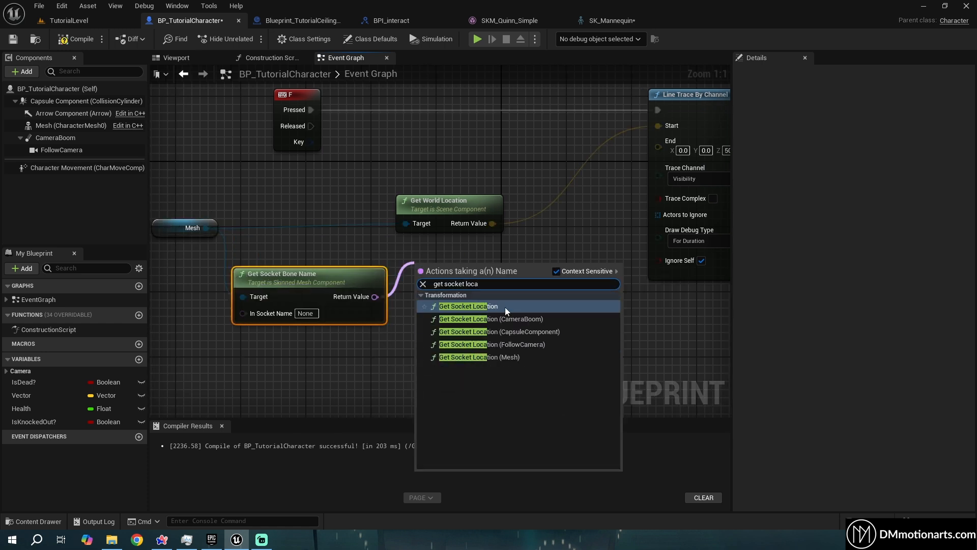
{"action": "left_click", "coordinate": [497, 305]}
{"action": "left_click_drag", "start_coordinate": [468, 264], "coordinate": [490, 254]}
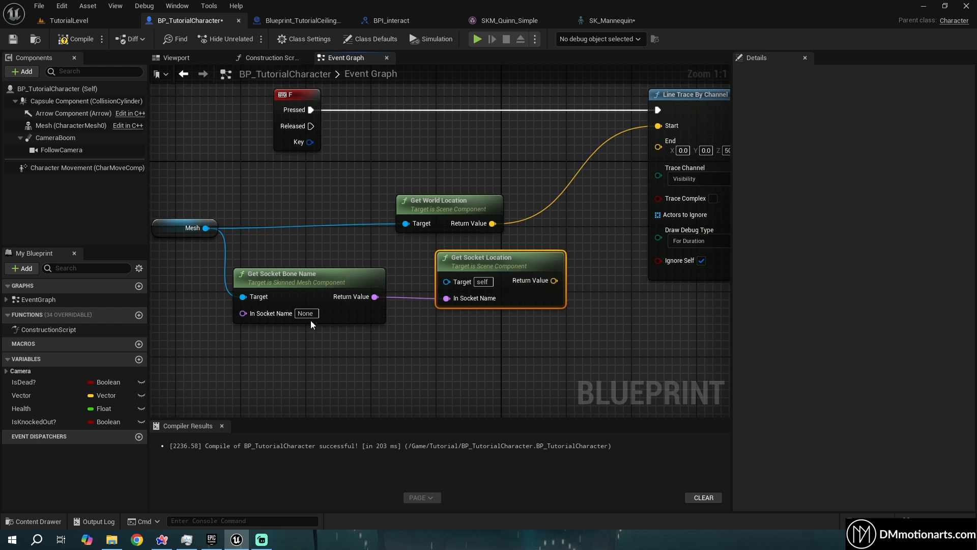
Rearrange the socket and world location nodes, and connect the Mesh reference to Get Socket Location's Target.
{"action": "left_click_drag", "start_coordinate": [314, 321], "coordinate": [305, 346]}
{"action": "left_click_drag", "start_coordinate": [443, 202], "coordinate": [539, 186]}
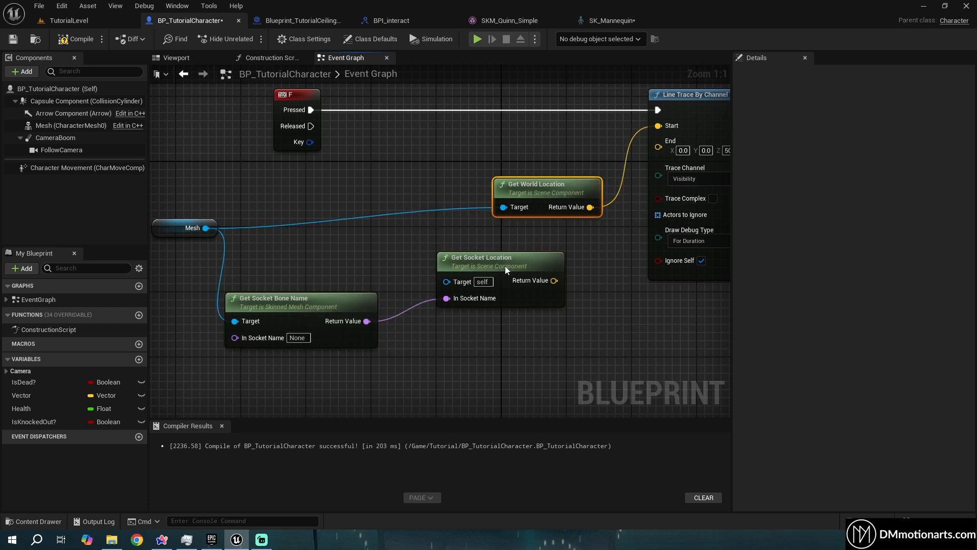
{"action": "left_click_drag", "start_coordinate": [505, 265], "coordinate": [432, 225]}
{"action": "left_click_drag", "start_coordinate": [205, 228], "coordinate": [373, 239]}
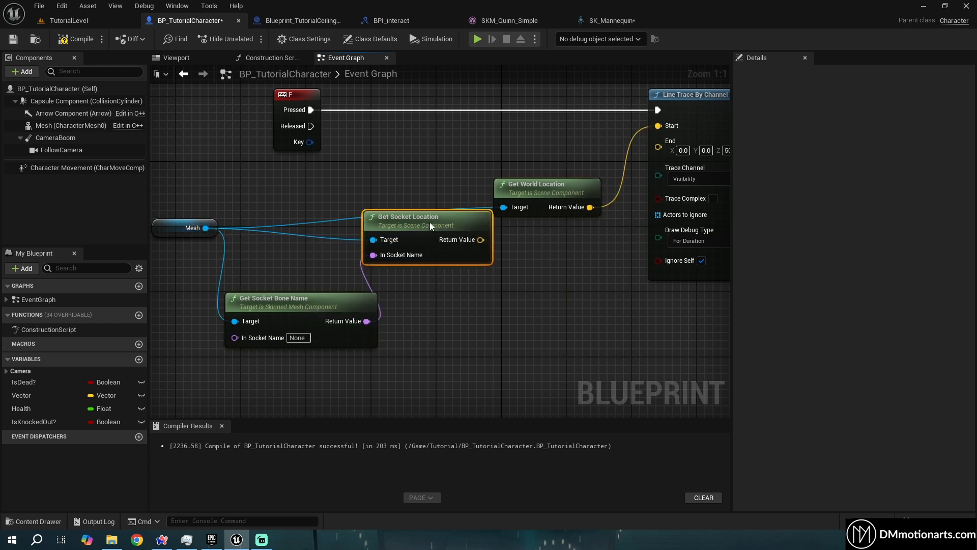
{"action": "left_click_drag", "start_coordinate": [432, 224], "coordinate": [406, 217]}
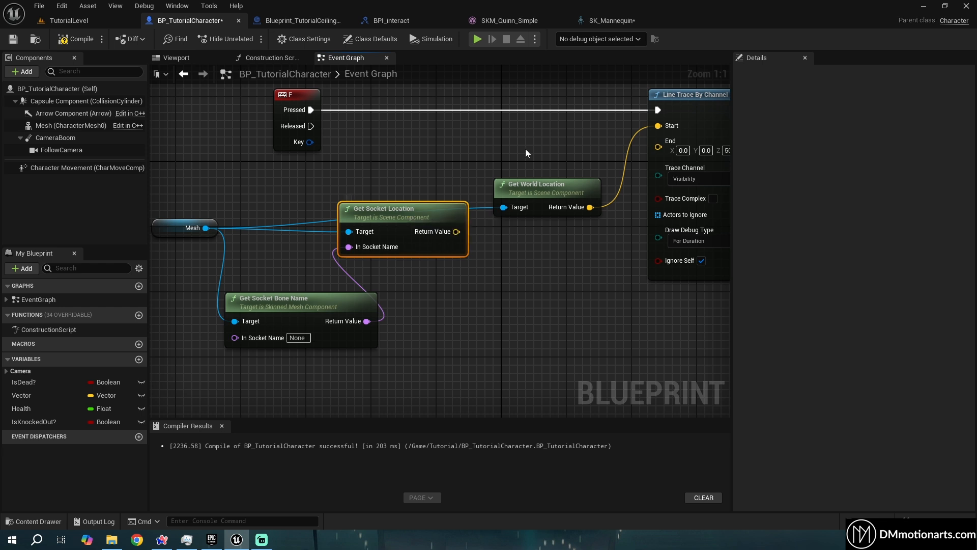
Delete the Get World Location node and connect Get Socket Location's Return Value to the line trace's Start.
{"action": "left_click", "coordinate": [539, 187]}
{"action": "key", "text": "Delete"}
{"action": "mouse_move", "coordinate": [457, 232]}
{"action": "left_mouse_down"}
{"action": "mouse_move", "coordinate": [667, 148]}
{"action": "mouse_move", "coordinate": [660, 134]}
{"action": "left_mouse_up"}
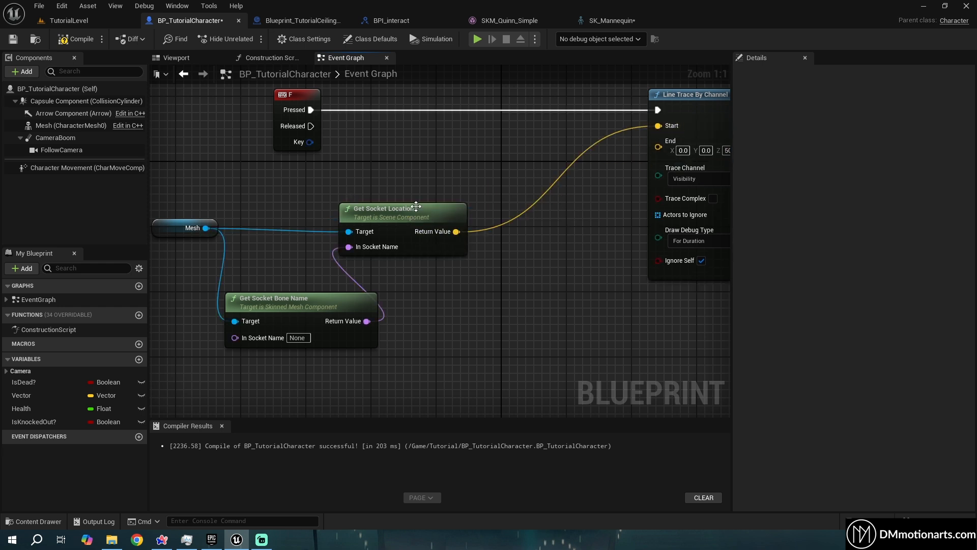
Set the Get Socket Bone Name node's In Socket Name to LineTraceSocket, copying the name from the SKM_Quinn_Simple skeleton tree.
{"action": "left_click_drag", "start_coordinate": [401, 209], "coordinate": [462, 200]}
{"action": "right_click_drag", "start_coordinate": [330, 264], "coordinate": [390, 253]}
{"action": "left_click", "coordinate": [362, 327]}
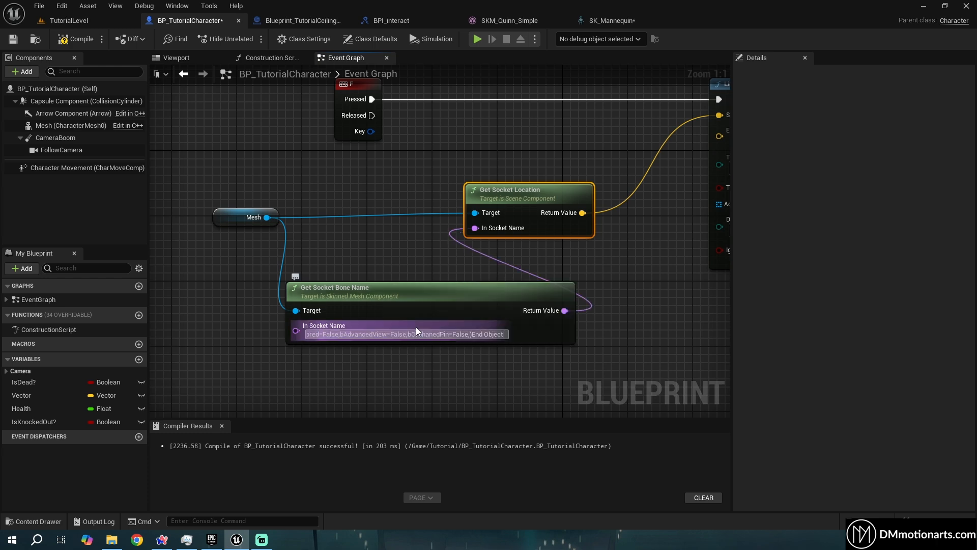
{"action": "left_click", "coordinate": [634, 21]}
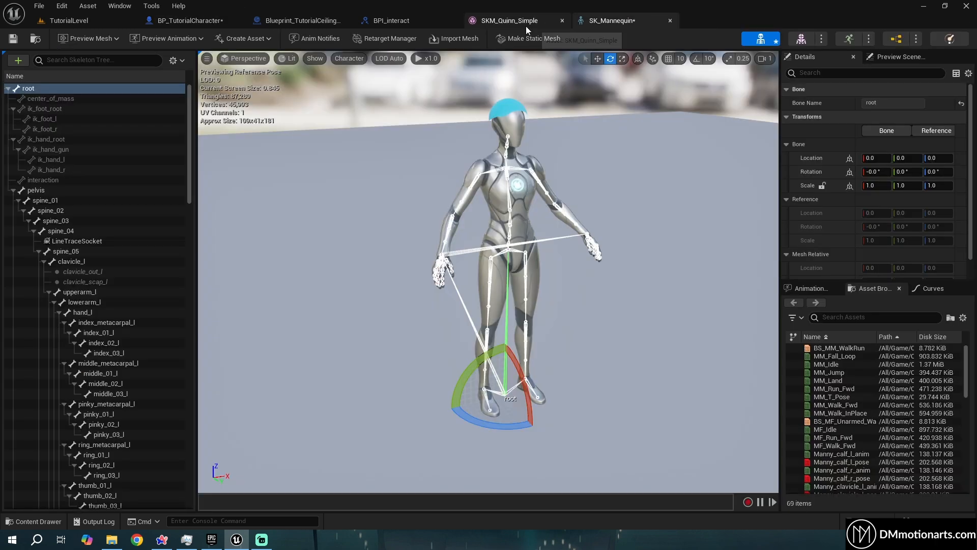
{"action": "left_click", "coordinate": [526, 26]}
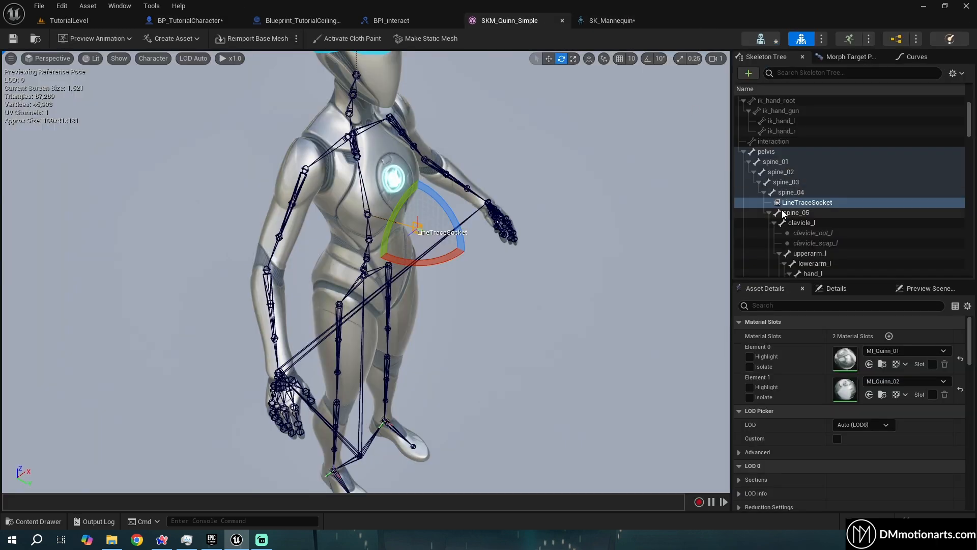
{"action": "double_click", "coordinate": [809, 203]}
{"action": "key", "text": "ctrl+c"}
{"action": "left_click", "coordinate": [200, 21]}
{"action": "left_click", "coordinate": [359, 326]}
{"action": "key", "text": "ctrl+v"}
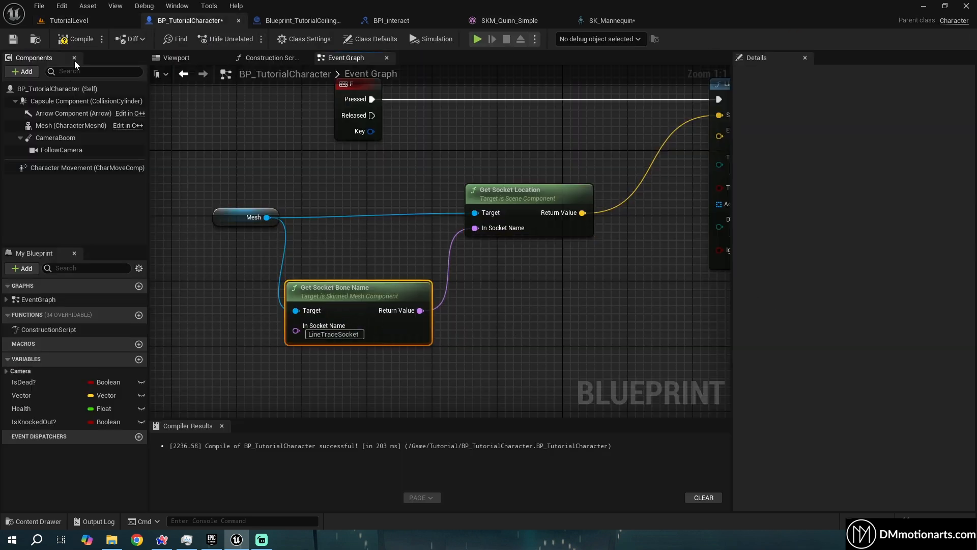
Play-test TutorialLevel, running the character around and firing the line trace from its socket.
{"action": "left_click", "coordinate": [72, 21]}
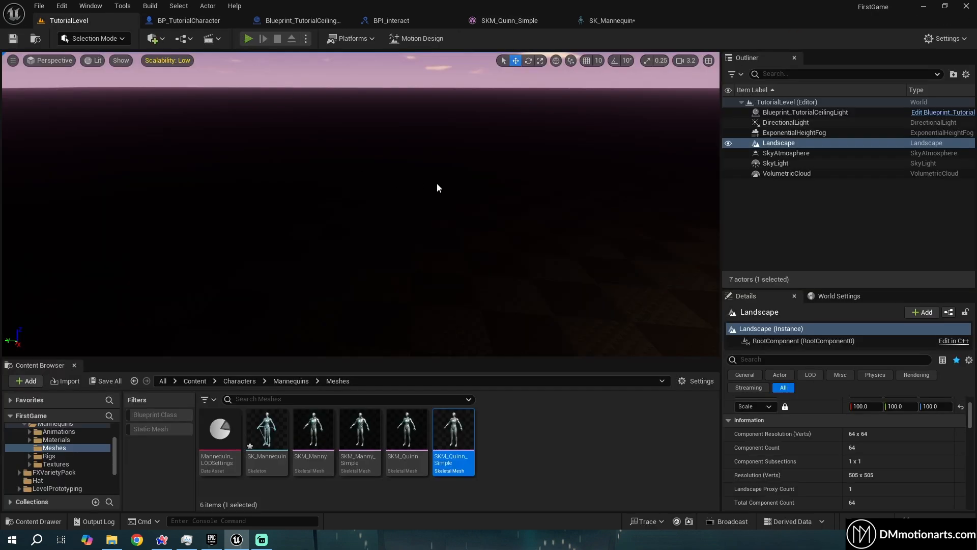
{"action": "key", "text": "alt+p"}
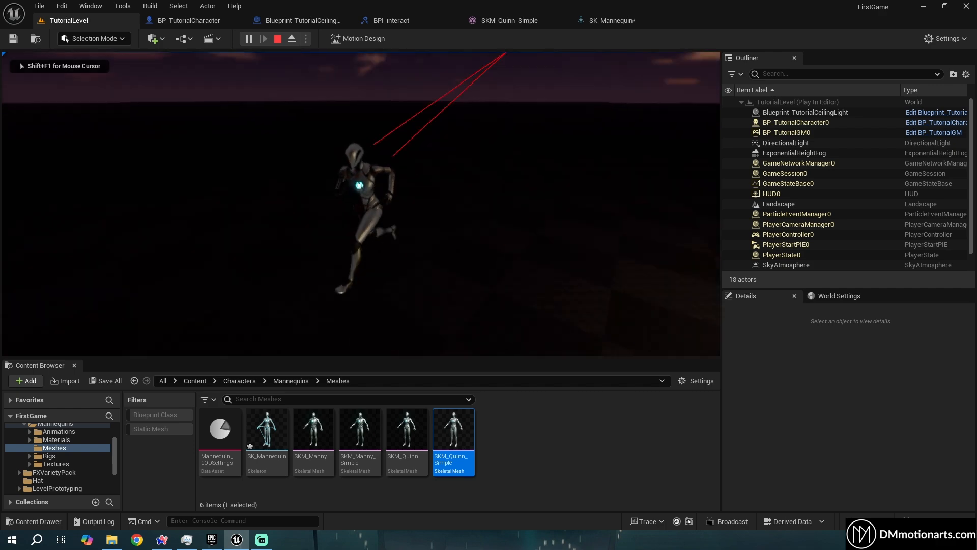
{"action": "key", "text": "d"}
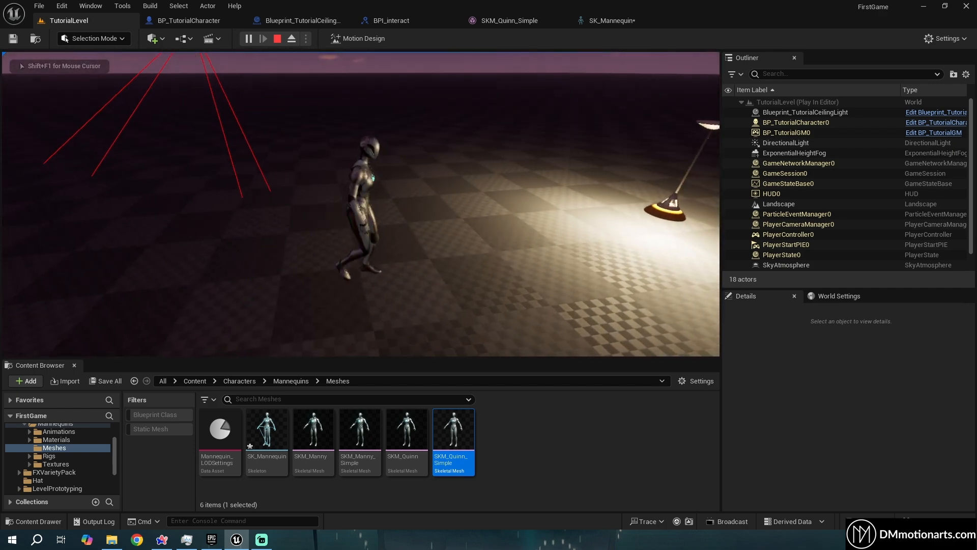
{"action": "key", "text": "w"}
{"action": "key", "text": "a"}
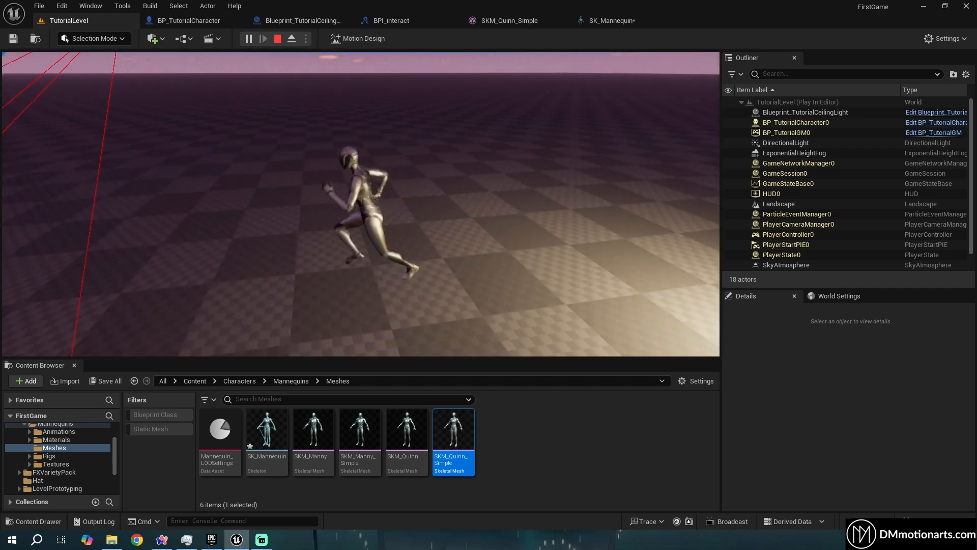
{"action": "key", "text": "s"}
{"action": "key", "text": "d"}
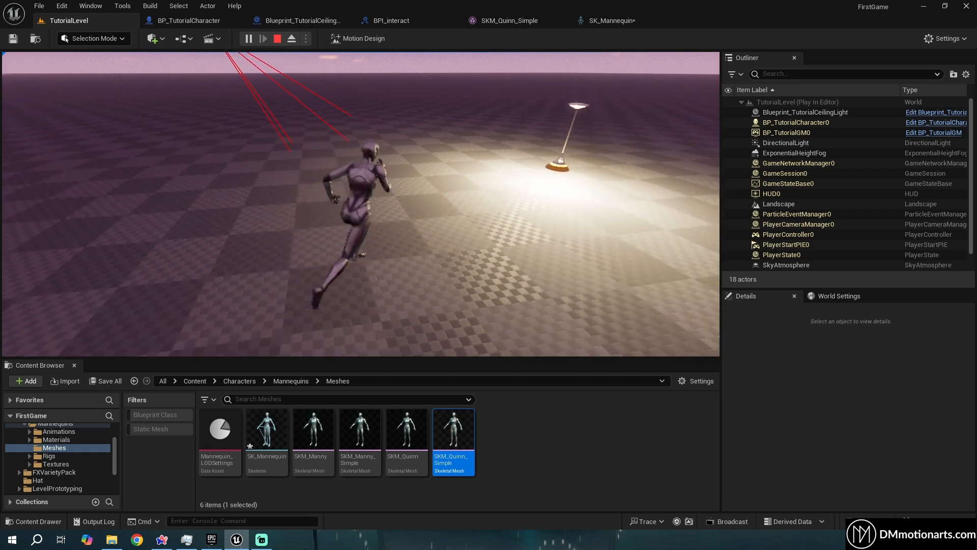
{"action": "key", "text": "w"}
{"action": "key", "text": "Escape"}
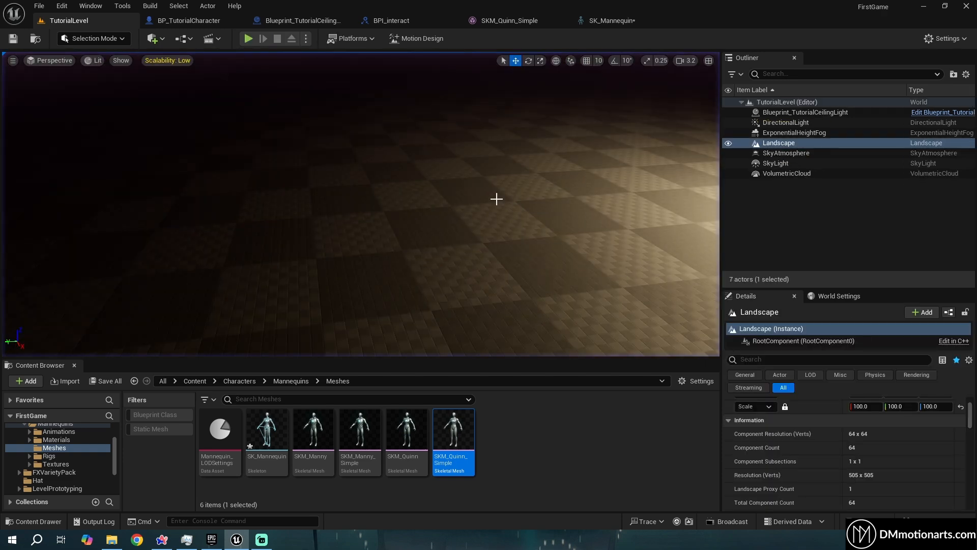
Delete the Mesh, Get Socket Bone Name and Get Socket Location nodes from BP_TutorialCharacter's event graph.
{"action": "left_click", "coordinate": [206, 21]}
{"action": "left_click_drag", "start_coordinate": [235, 178], "coordinate": [450, 356]}
{"action": "key", "text": "Delete"}
{"action": "left_click_drag", "start_coordinate": [528, 245], "coordinate": [466, 163]}
{"action": "key", "text": "Delete"}
{"action": "right_click_drag", "start_coordinate": [464, 177], "coordinate": [417, 169]}
Save the blueprint and set the CameraBoom's Target Arm Length to 0.0.
{"action": "left_click", "coordinate": [175, 59]}
{"action": "right_click_drag", "start_coordinate": [280, 157], "coordinate": [299, 80]}
{"action": "left_click", "coordinate": [50, 140]}
{"action": "right_click_drag", "start_coordinate": [265, 168], "coordinate": [229, 175]}
{"action": "key", "text": "ctrl+s"}
{"action": "right_click_drag", "start_coordinate": [342, 181], "coordinate": [365, 187]}
{"action": "key", "text": "w"}
{"action": "left_click", "coordinate": [853, 255]}
{"action": "type", "text": "0"}
{"action": "key", "text": "Return"}
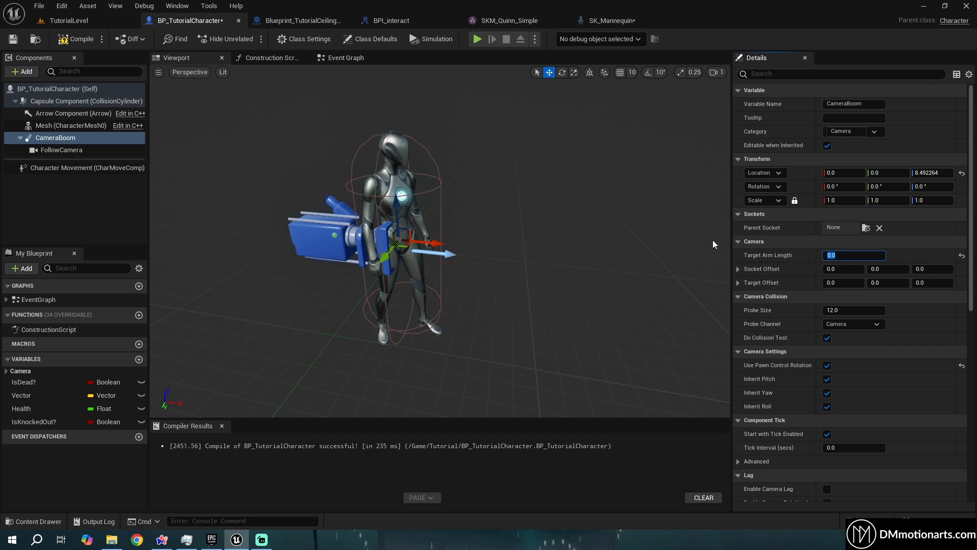
Move the CameraBoom to head height at about X 18, Z 73, and play-test the first-person view in TutorialLevel.
{"action": "left_click_drag", "start_coordinate": [398, 206], "coordinate": [385, 122]}
{"action": "left_click_drag", "start_coordinate": [420, 155], "coordinate": [443, 157]}
{"action": "left_click", "coordinate": [76, 22]}
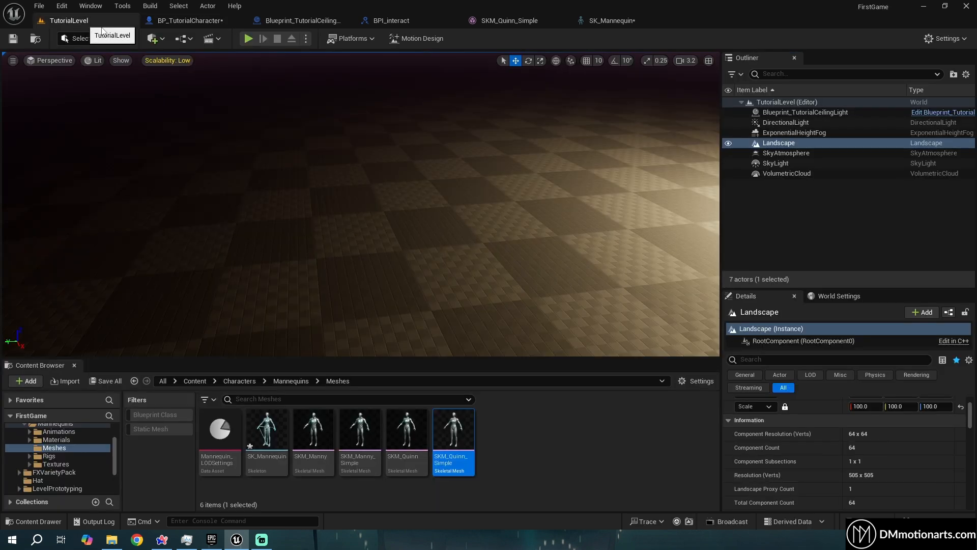
{"action": "left_click", "coordinate": [253, 41]}
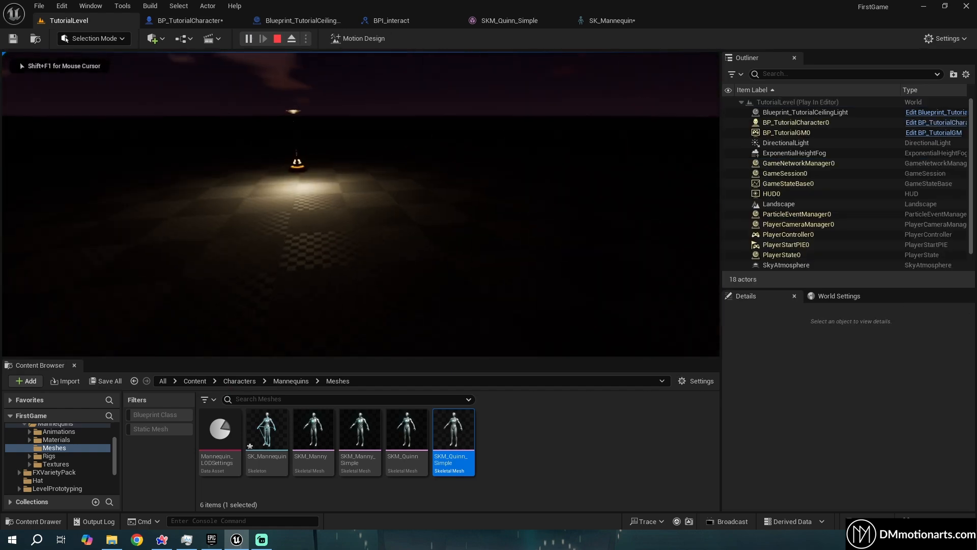
{"action": "key", "text": "Escape"}
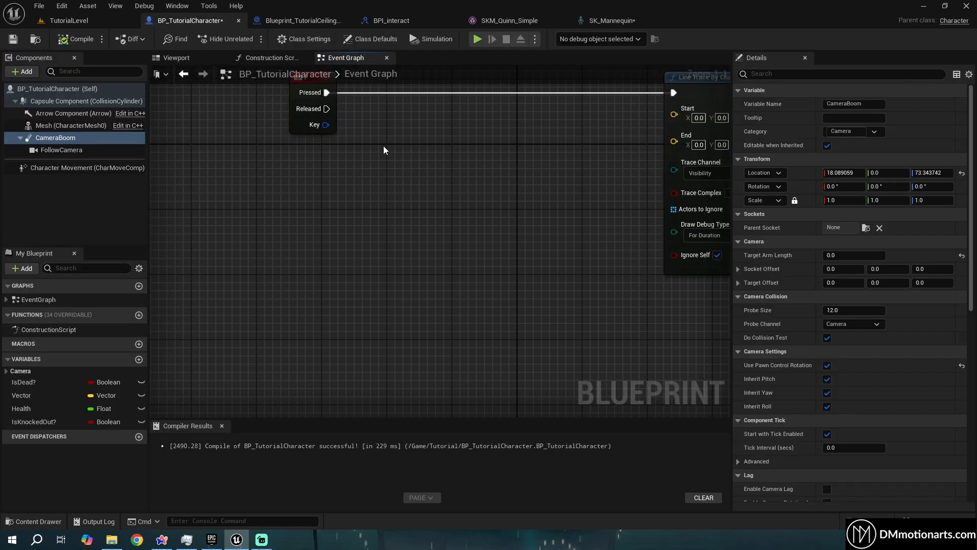
Add a Follow Camera reference with a Get World Location node and connect its Return Value to the line trace's Start.
{"action": "left_click_drag", "start_coordinate": [60, 153], "coordinate": [320, 252]}
{"action": "type", "text": "get wor"}
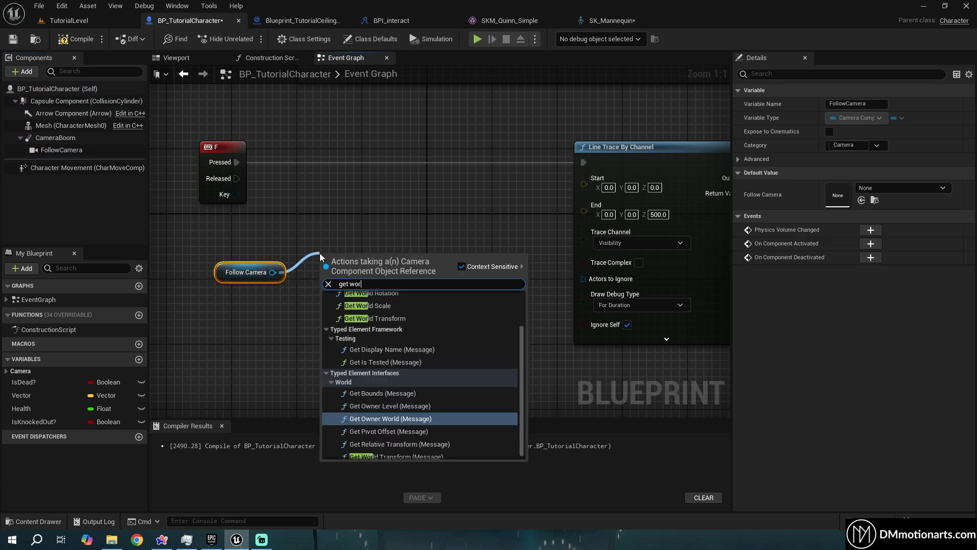
{"action": "type", "text": "ldloc"}
{"action": "key", "text": "Return"}
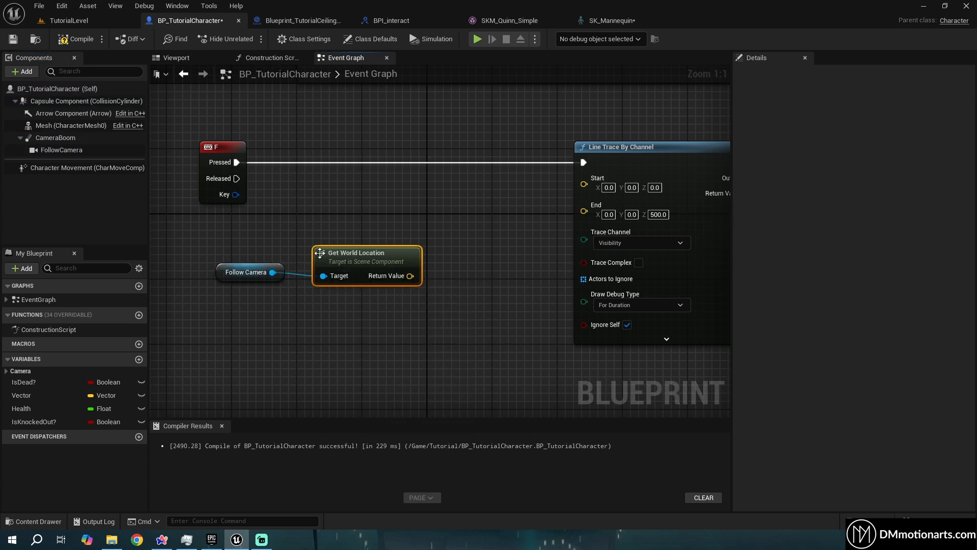
{"action": "left_click_drag", "start_coordinate": [410, 276], "coordinate": [584, 184]}
{"action": "right_click_drag", "start_coordinate": [266, 205], "coordinate": [359, 153]}
Play-test TutorialLevel, firing the line trace from the camera's location.
{"action": "left_click", "coordinate": [68, 21]}
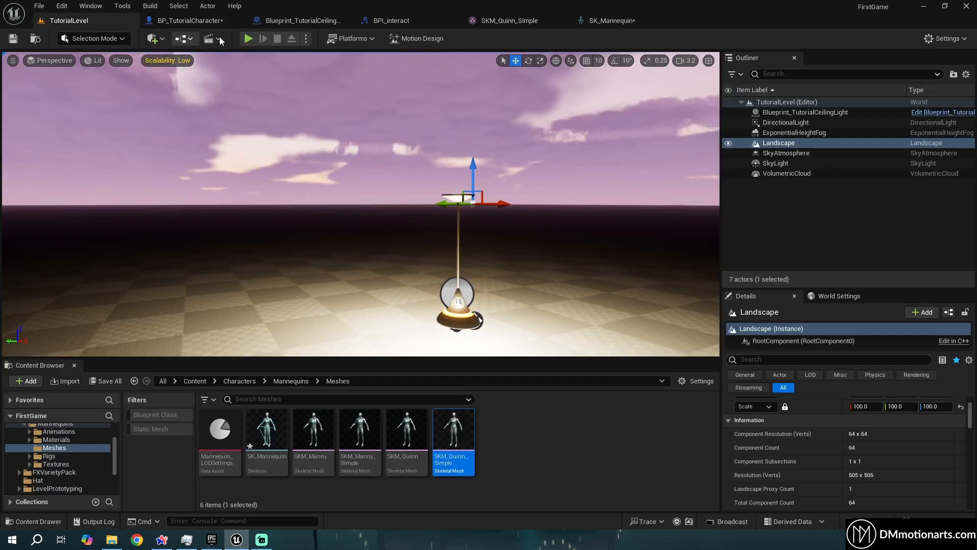
{"action": "left_click", "coordinate": [249, 38]}
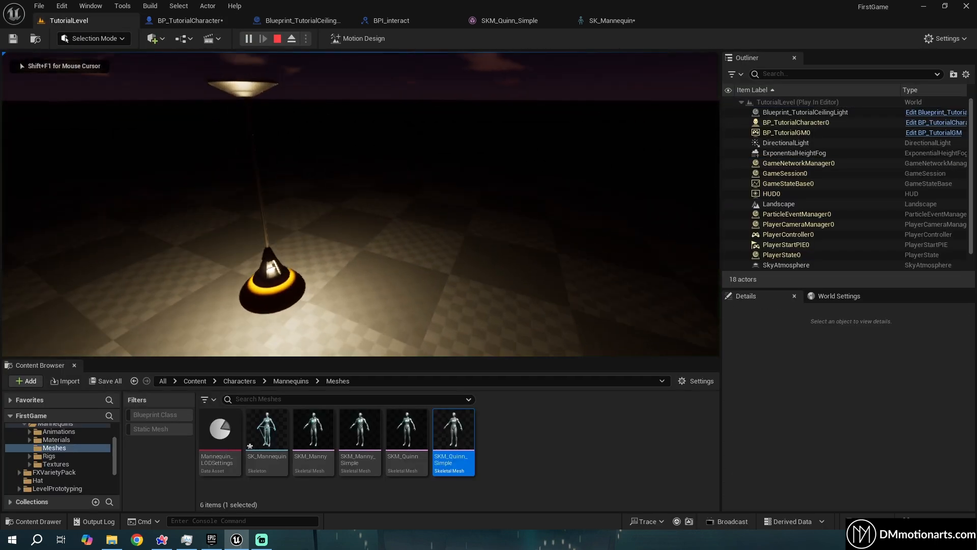
{"action": "key", "text": "e"}
{"action": "key", "text": "e"}
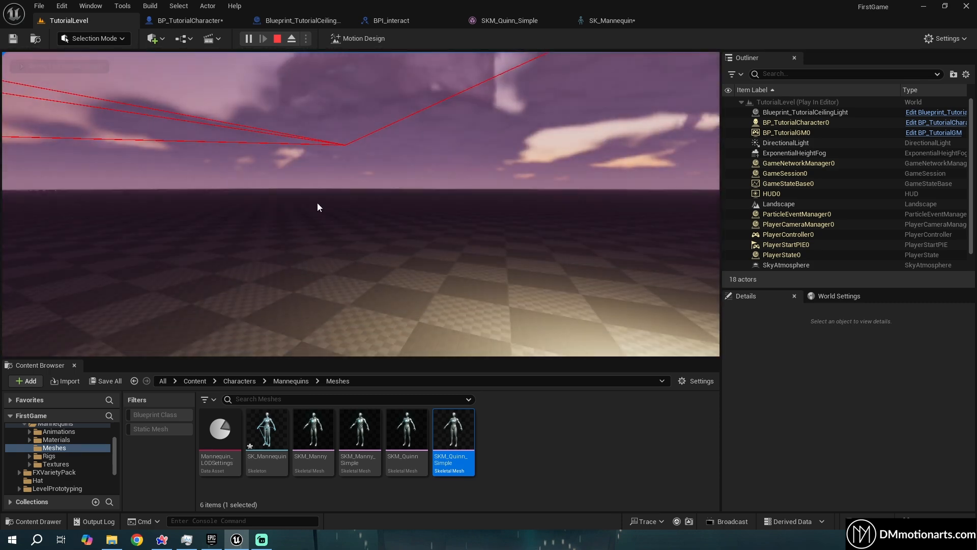
{"action": "key", "text": "Escape"}
Add a Scene component named LineTraceStart to BP_TutorialCharacter and move it to about X 28.6, Z 61.3.
{"action": "left_click", "coordinate": [191, 20]}
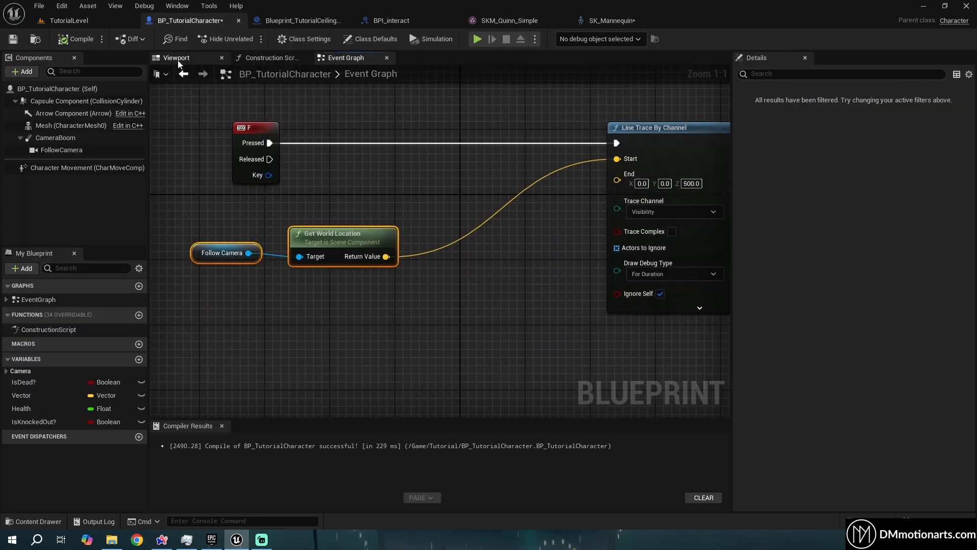
{"action": "left_click", "coordinate": [176, 58]}
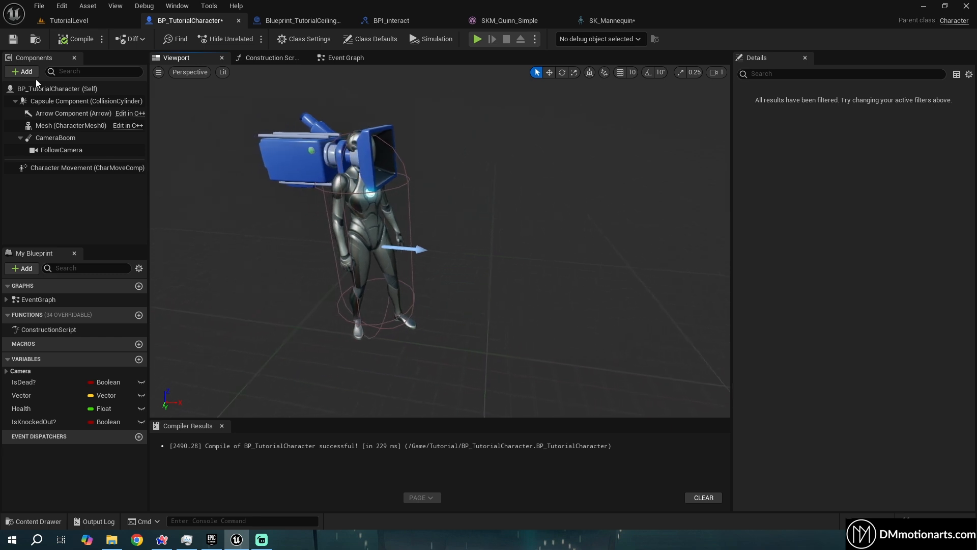
{"action": "left_click", "coordinate": [22, 71]}
{"action": "type", "text": "scene"}
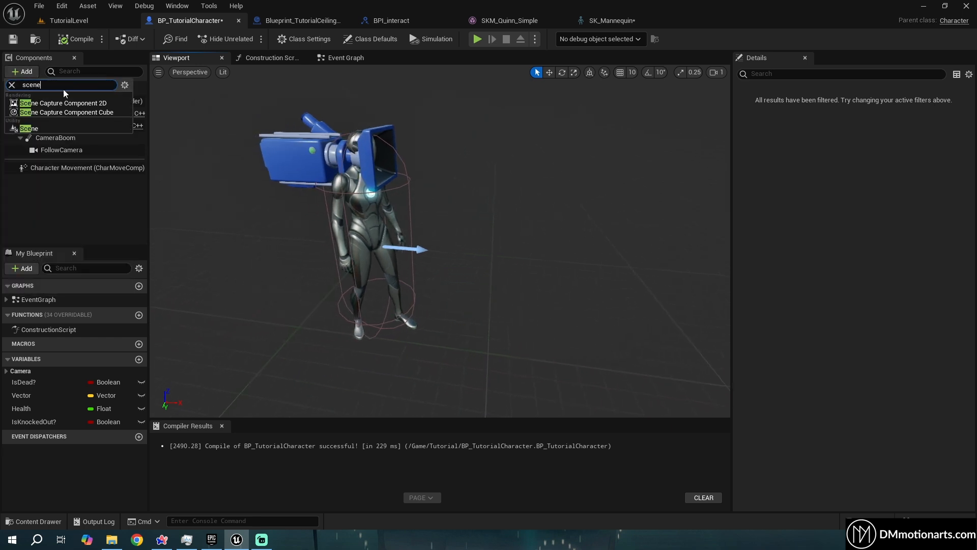
{"action": "left_click", "coordinate": [41, 129]}
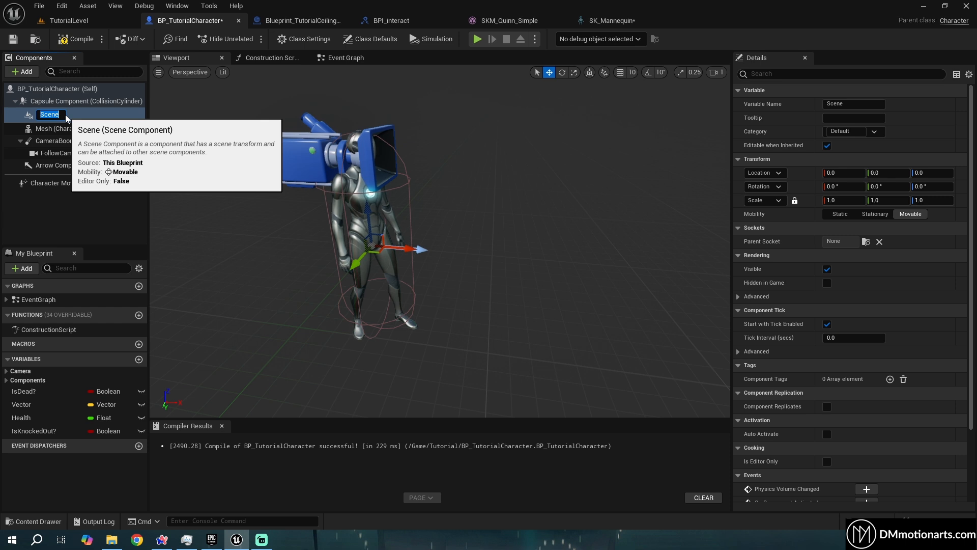
{"action": "type", "text": "LineTrace"}
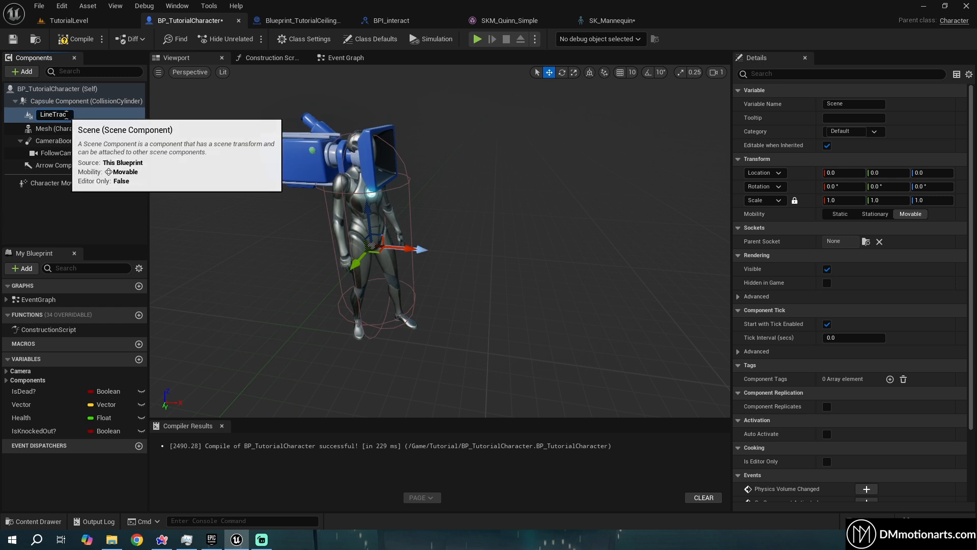
{"action": "type", "text": "Start"}
{"action": "key", "text": "Return"}
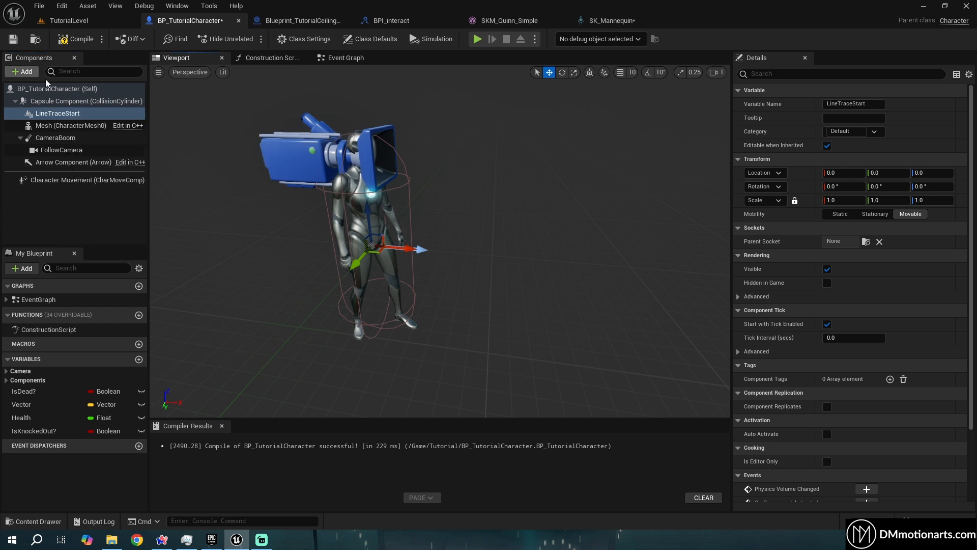
{"action": "left_click_drag", "start_coordinate": [395, 249], "coordinate": [418, 124]}
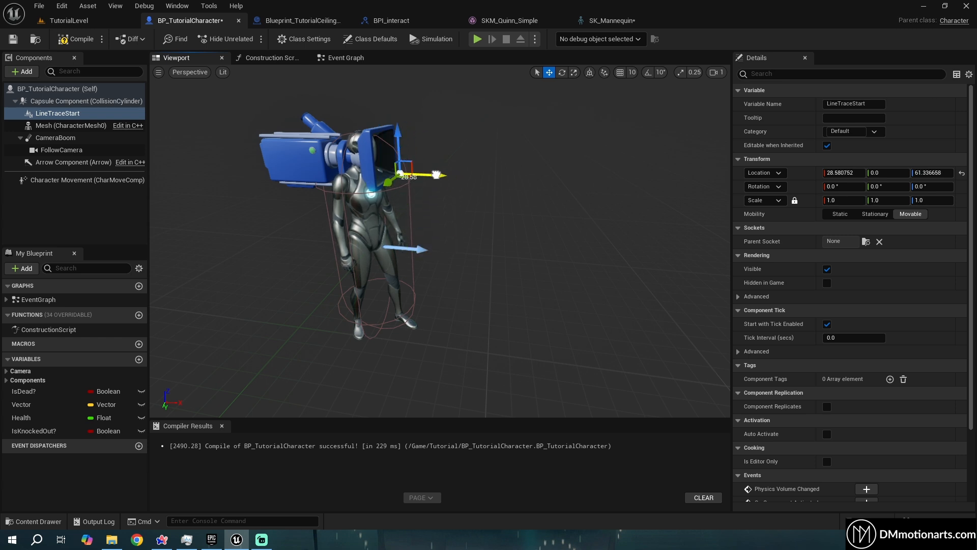
Place a LineTraceStart reference in the event graph, and delete both that node and the component.
{"action": "left_click", "coordinate": [62, 113]}
{"action": "left_click", "coordinate": [346, 57]}
{"action": "mouse_move", "coordinate": [57, 113]}
{"action": "left_mouse_down"}
{"action": "mouse_move", "coordinate": [356, 257]}
{"action": "mouse_move", "coordinate": [315, 304]}
{"action": "left_mouse_up"}
{"action": "key", "text": "Delete"}
{"action": "left_click", "coordinate": [61, 113]}
{"action": "key", "text": "Delete"}
Compile and save the blueprint, and move the Follow Camera and Get World Location nodes farther from the Line Trace By Channel node.
{"action": "left_click", "coordinate": [77, 39]}
{"action": "left_click", "coordinate": [16, 42]}
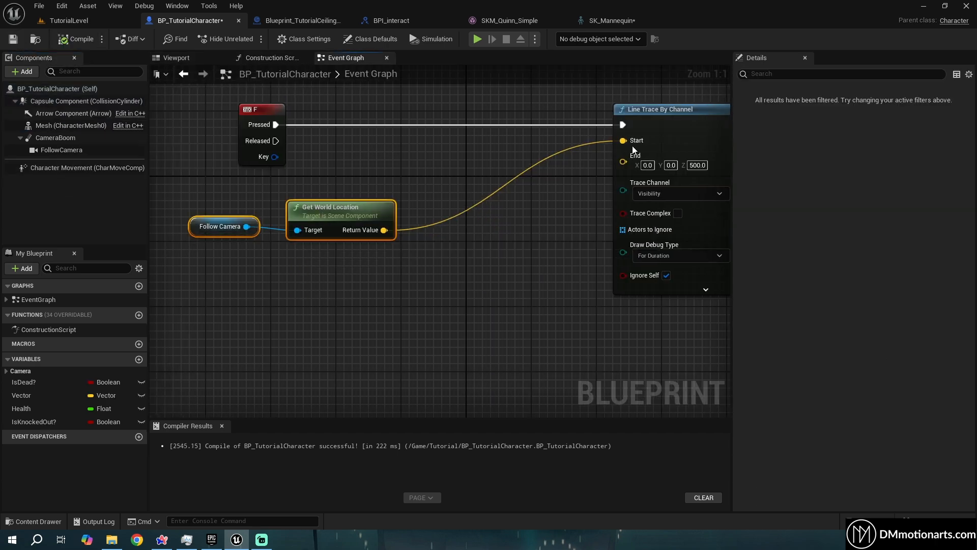
{"action": "left_click", "coordinate": [701, 165]}
{"action": "right_click_drag", "start_coordinate": [467, 278], "coordinate": [590, 262]}
{"action": "left_click_drag", "start_coordinate": [509, 258], "coordinate": [428, 230]}
{"action": "left_click_drag", "start_coordinate": [441, 188], "coordinate": [291, 185]}
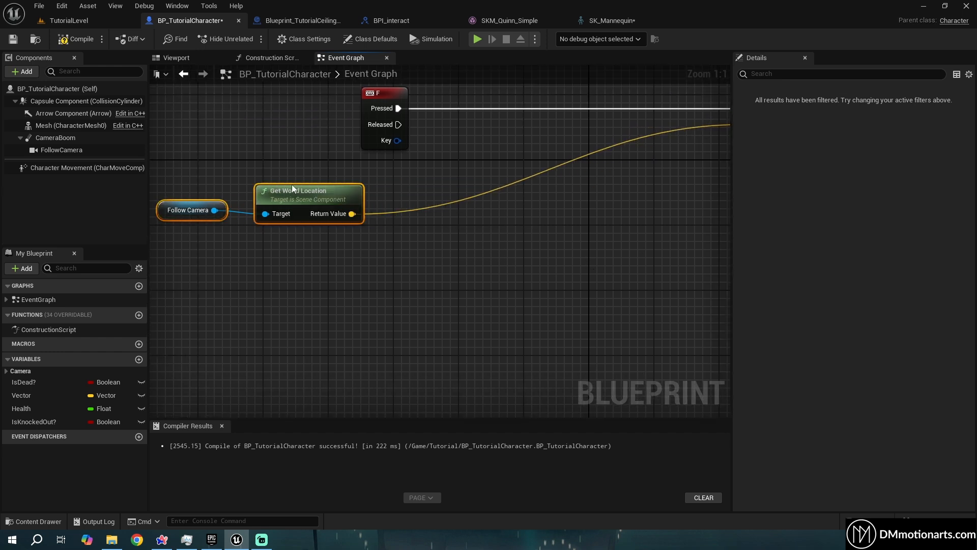
{"action": "right_click_drag", "start_coordinate": [427, 293], "coordinate": [468, 256]}
{"action": "left_click_drag", "start_coordinate": [240, 203], "coordinate": [240, 204]}
Add a Get Forward Vector node fed by the Follow Camera reference, below Get World Location.
{"action": "left_click_drag", "start_coordinate": [201, 176], "coordinate": [316, 270]}
{"action": "left_click", "coordinate": [246, 204]}
{"action": "type", "text": "get forwra"}
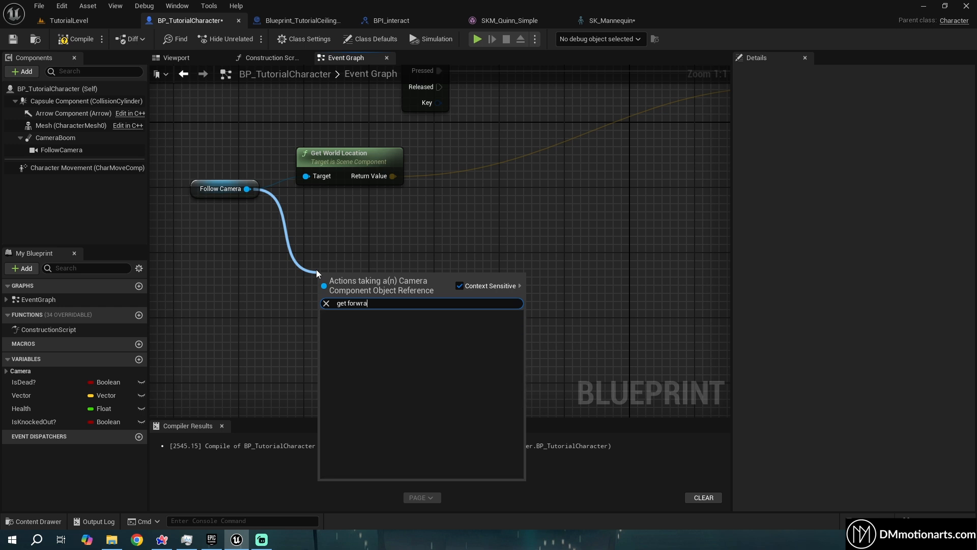
{"action": "key", "text": "BackSpace"}
{"action": "key", "text": "BackSpace"}
{"action": "type", "text": "ar"}
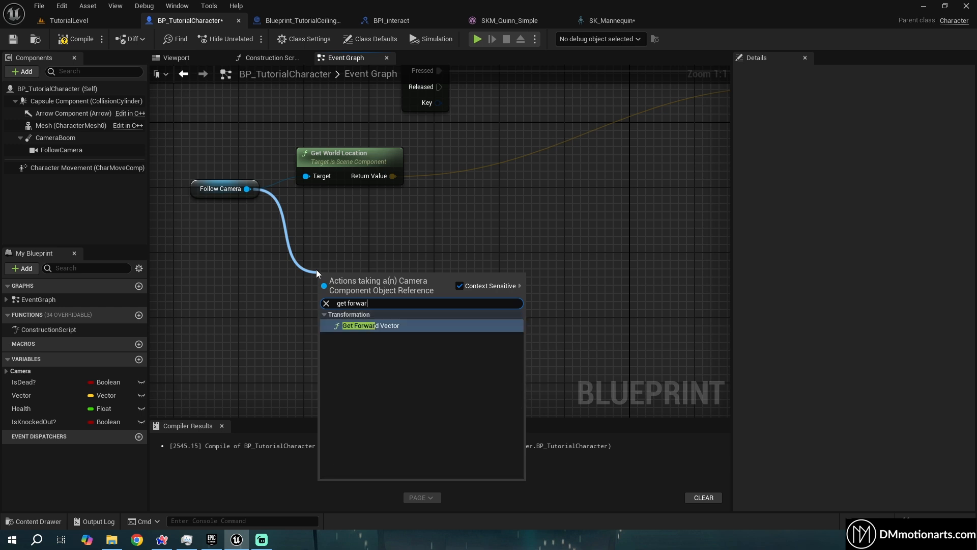
{"action": "key", "text": "Return"}
{"action": "left_click_drag", "start_coordinate": [296, 237], "coordinate": [435, 376]}
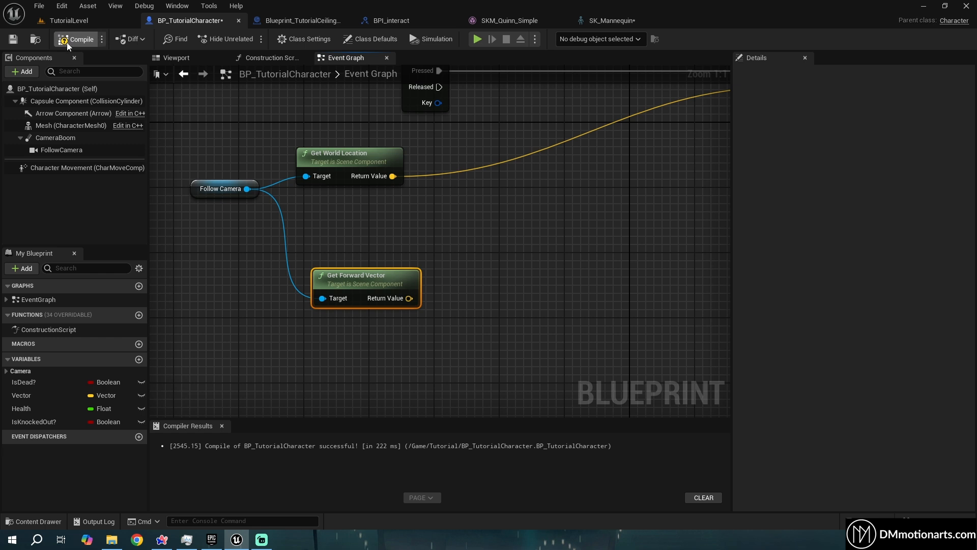
{"action": "left_click_drag", "start_coordinate": [359, 335], "coordinate": [404, 338]}
Examine the character mesh's axes and facing direction in the blueprint viewport.
{"action": "left_click", "coordinate": [191, 59]}
{"action": "left_click", "coordinate": [368, 224]}
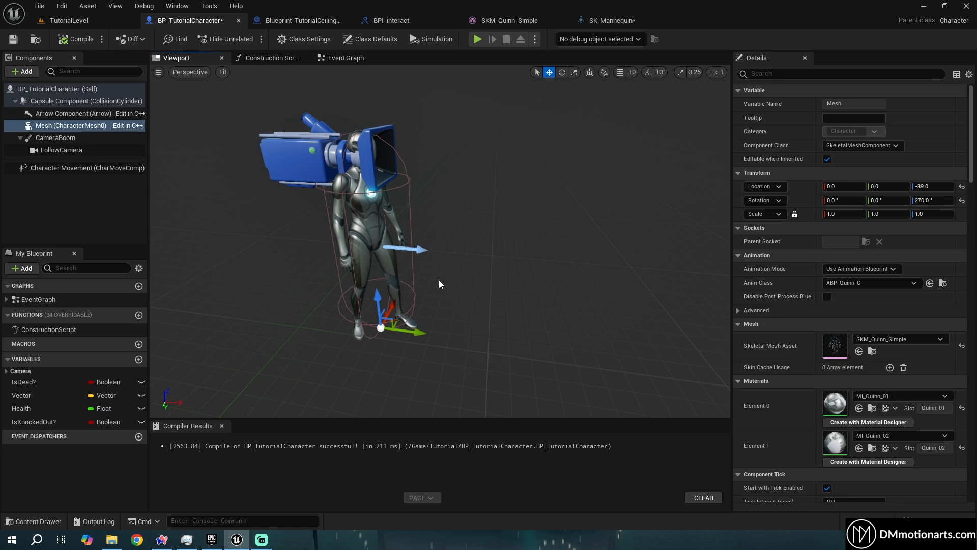
{"action": "scroll", "coordinate": [532, 221], "scroll_direction": "up", "scroll_amount": 5}
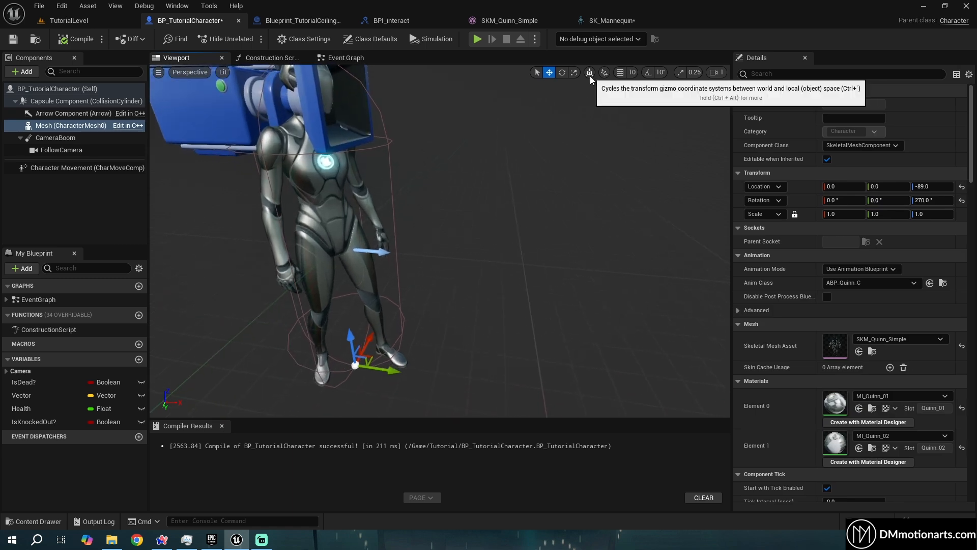
{"action": "right_click_drag", "start_coordinate": [560, 167], "coordinate": [484, 204]}
{"action": "key", "text": "w"}
{"action": "right_click_drag", "start_coordinate": [442, 282], "coordinate": [433, 290]}
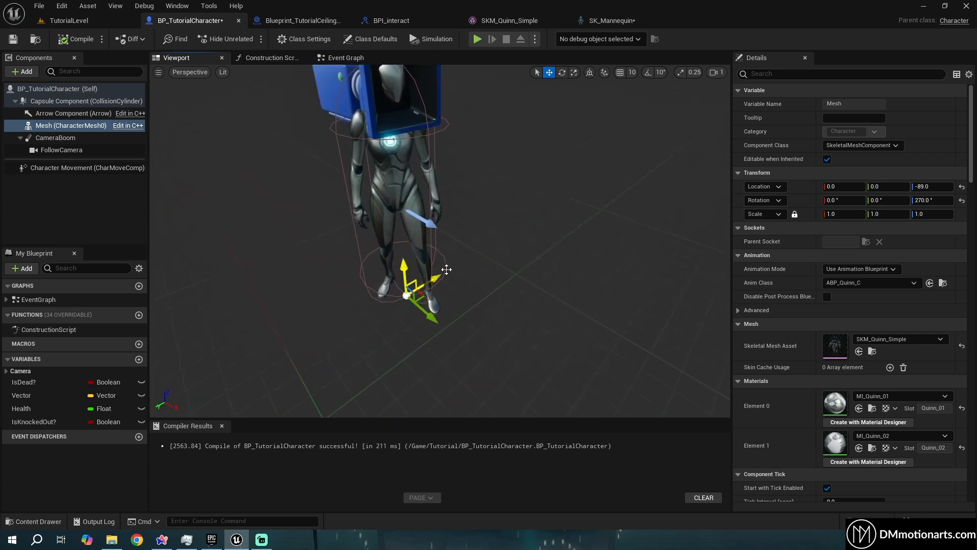
{"action": "right_click_drag", "start_coordinate": [431, 277], "coordinate": [357, 152]}
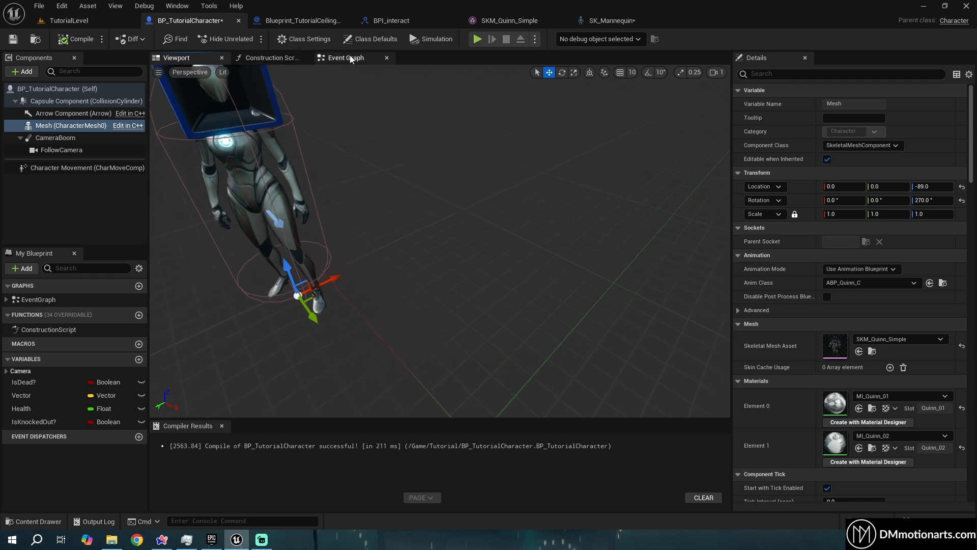
Compare the Mesh component's move and rotate axes with the capsule arrow's direction from several angles in the viewport.
{"action": "left_click", "coordinate": [330, 59]}
{"action": "left_click_drag", "start_coordinate": [56, 126], "coordinate": [382, 300]}
{"action": "left_click_drag", "start_coordinate": [238, 199], "coordinate": [58, 130]}
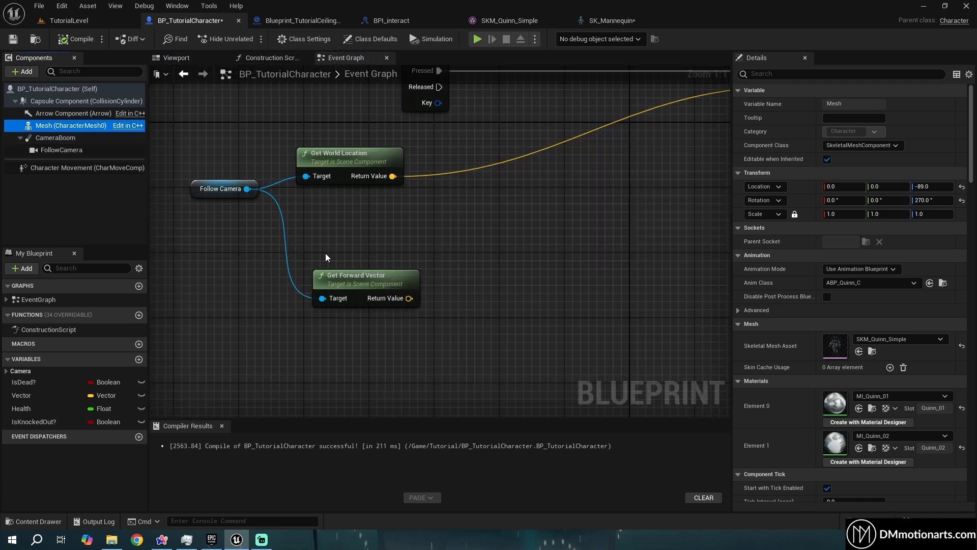
{"action": "left_click", "coordinate": [364, 301]}
{"action": "left_click", "coordinate": [185, 61]}
{"action": "right_click_drag", "start_coordinate": [346, 238], "coordinate": [482, 219]}
{"action": "left_click", "coordinate": [390, 233]}
{"action": "key", "text": "e"}
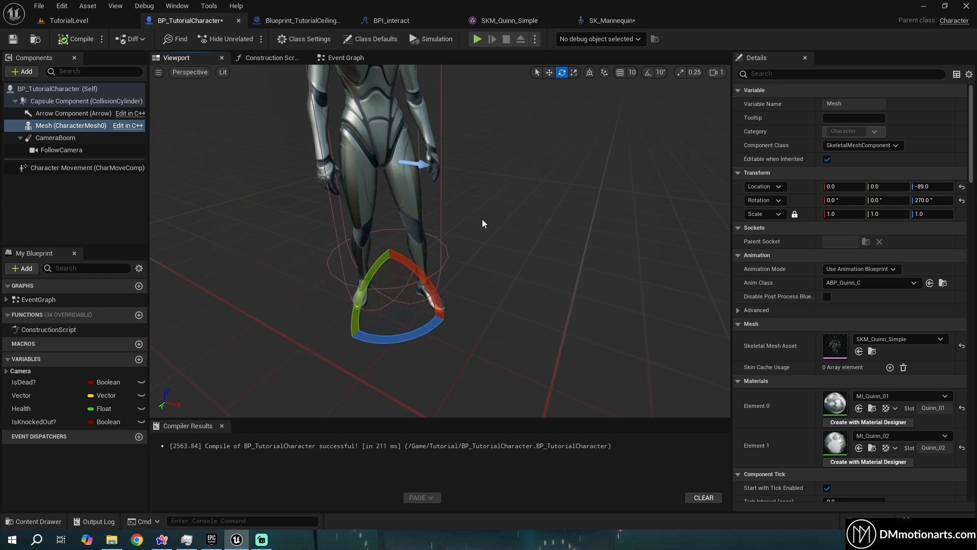
{"action": "key", "text": "w"}
{"action": "scroll", "coordinate": [441, 130], "scroll_direction": "down", "scroll_amount": 5}
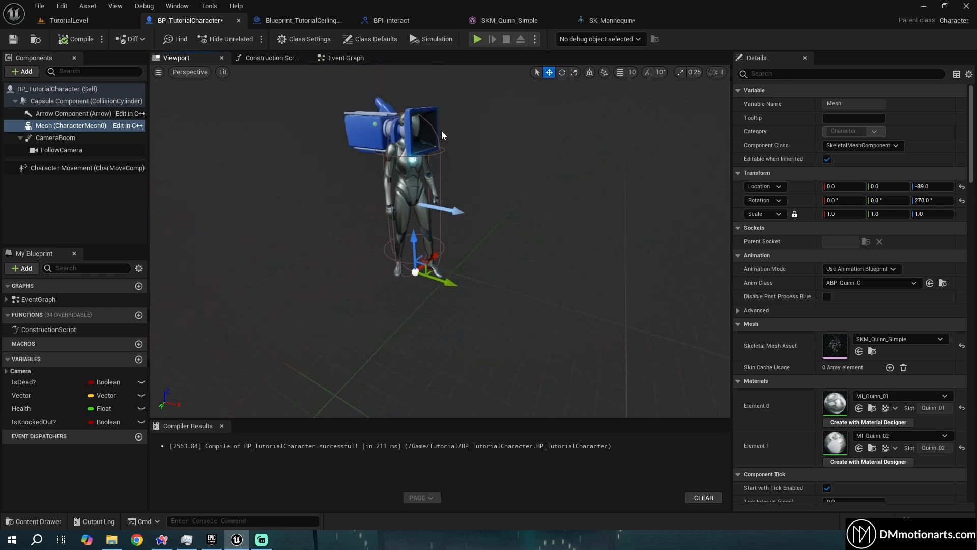
{"action": "right_click_drag", "start_coordinate": [400, 194], "coordinate": [474, 210]}
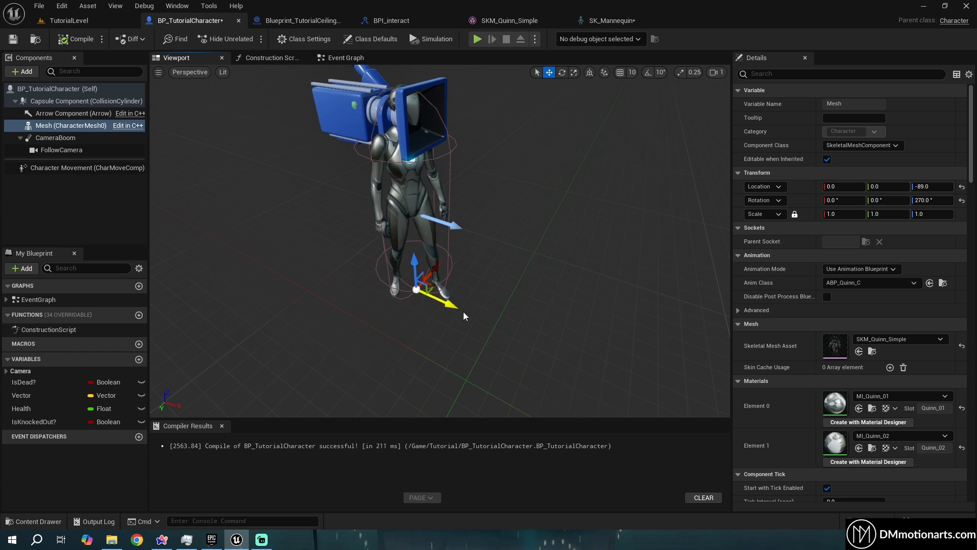
{"action": "scroll", "coordinate": [480, 292], "scroll_direction": "up", "scroll_amount": 4}
{"action": "mouse_move", "coordinate": [433, 323]}
{"action": "right_mouse_down"}
{"action": "mouse_move", "coordinate": [409, 323]}
{"action": "mouse_move", "coordinate": [433, 322]}
{"action": "right_mouse_up"}
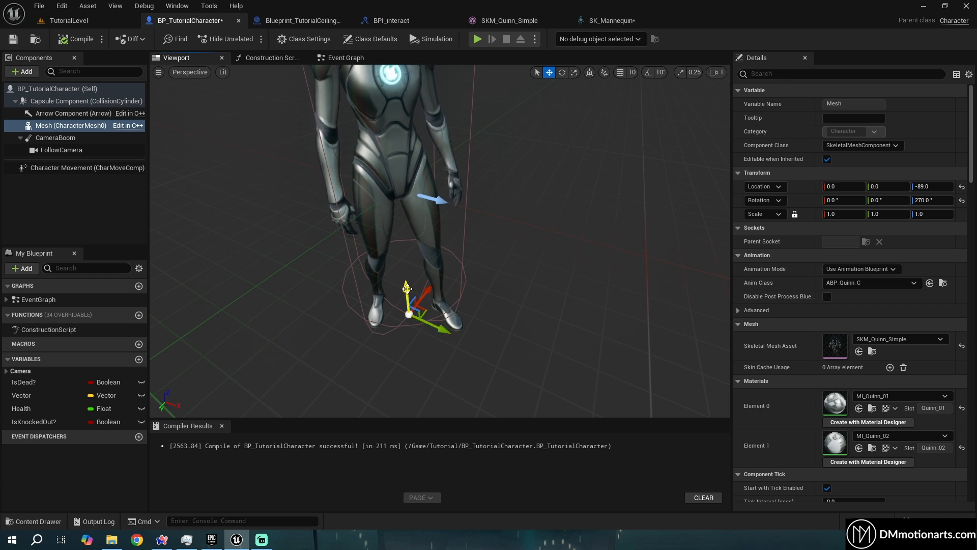
{"action": "mouse_move", "coordinate": [499, 303]}
{"action": "right_mouse_down"}
{"action": "mouse_move", "coordinate": [499, 269]}
{"action": "mouse_move", "coordinate": [502, 300]}
{"action": "mouse_move", "coordinate": [539, 310]}
{"action": "mouse_move", "coordinate": [505, 293]}
{"action": "right_mouse_up"}
{"action": "key", "text": "s"}
{"action": "key", "text": "a"}
{"action": "right_click_drag", "start_coordinate": [456, 318], "coordinate": [427, 320]}
{"action": "key", "text": "d"}
{"action": "key", "text": "s"}
{"action": "key", "text": "d"}
{"action": "key", "text": "w"}
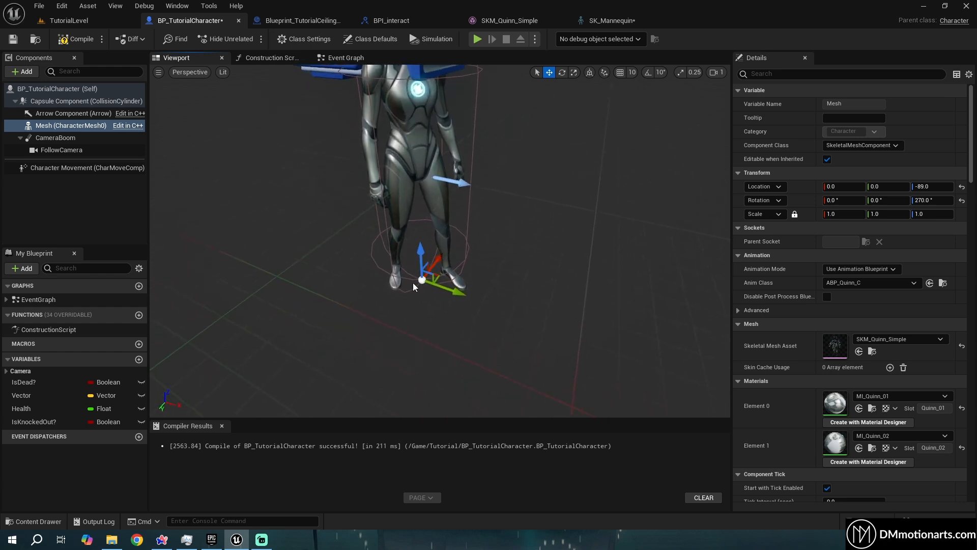
Place a Vector Backward node in the event graph and delete it.
{"action": "left_click", "coordinate": [341, 57]}
{"action": "right_click", "coordinate": [499, 276]}
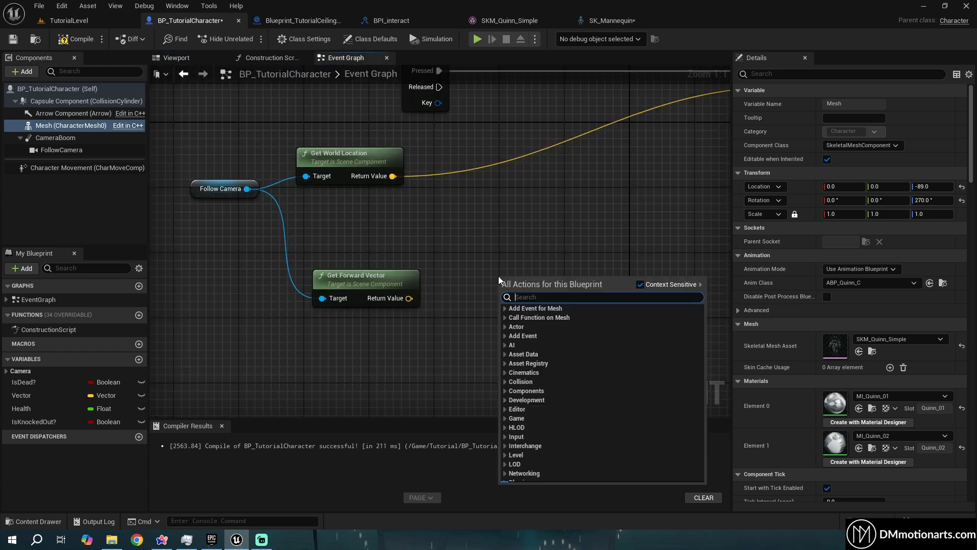
{"action": "type", "text": "backward v"}
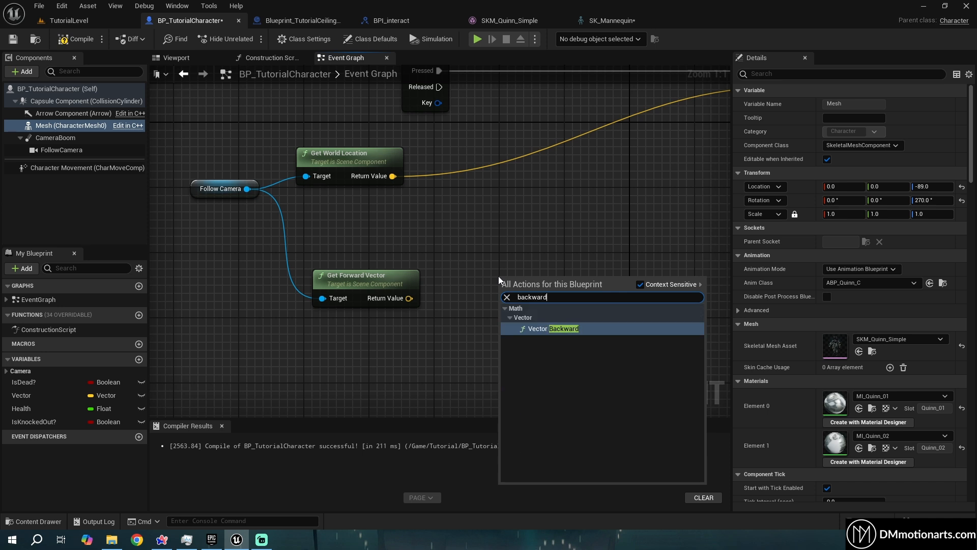
{"action": "key", "text": "Return"}
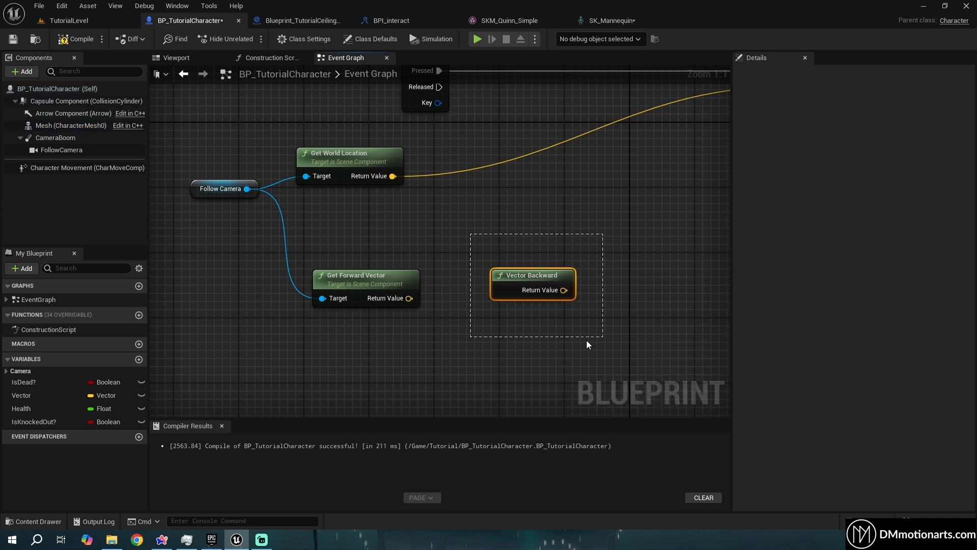
{"action": "key", "text": "Delete"}
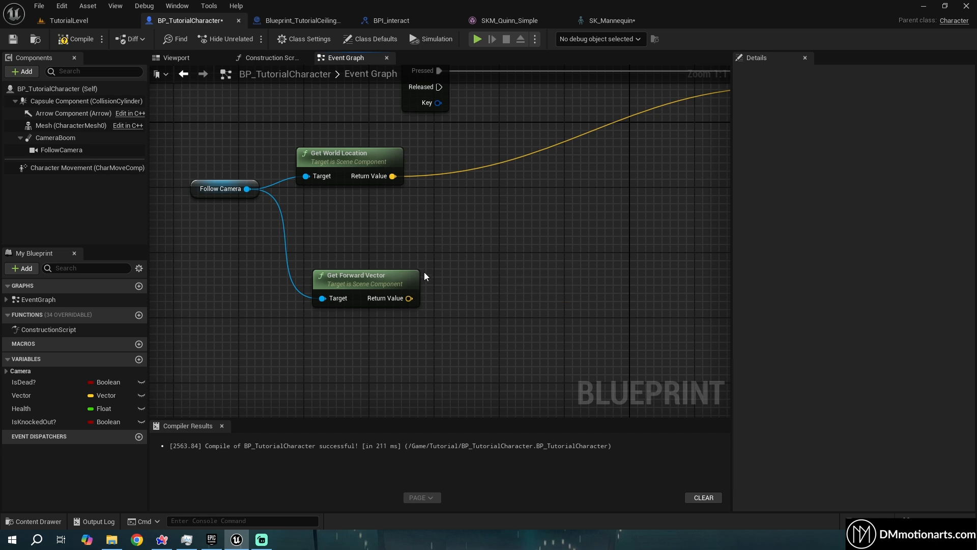
{"action": "right_click", "coordinate": [499, 269]}
{"action": "type", "text": "get backward"}
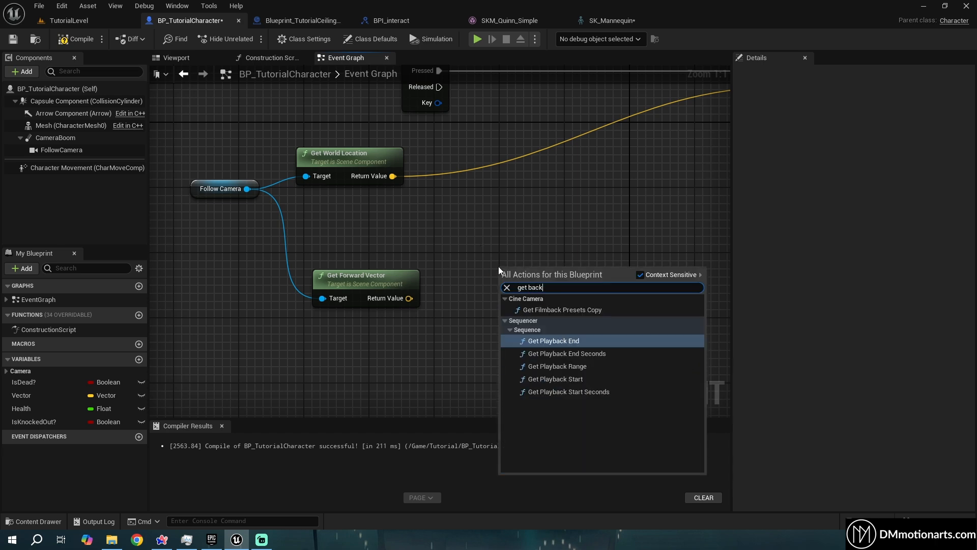
{"action": "left_click", "coordinate": [474, 303]}
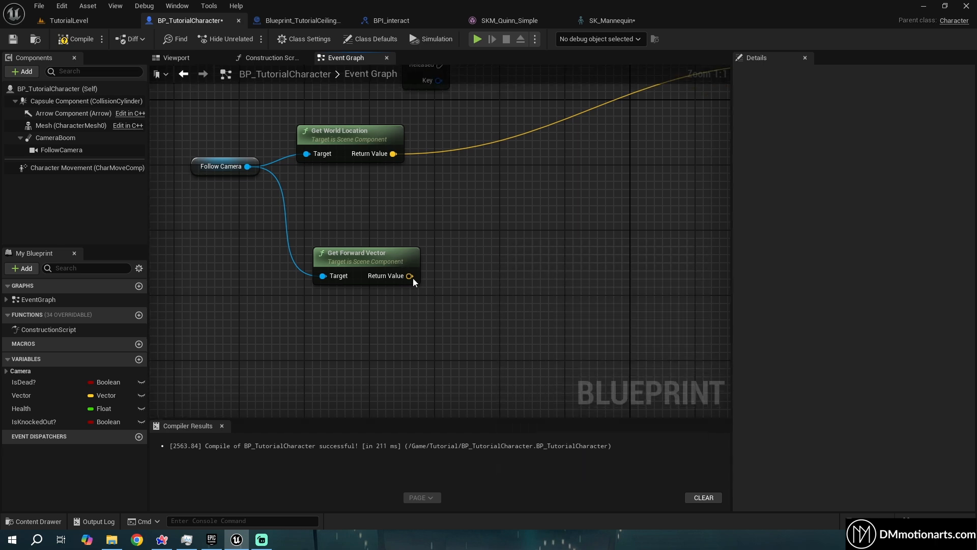
Attach a Negate Vector node to the return value of Get Forward Vector and delete it.
{"action": "left_click_drag", "start_coordinate": [409, 276], "coordinate": [469, 292]}
{"action": "type", "text": "negate"}
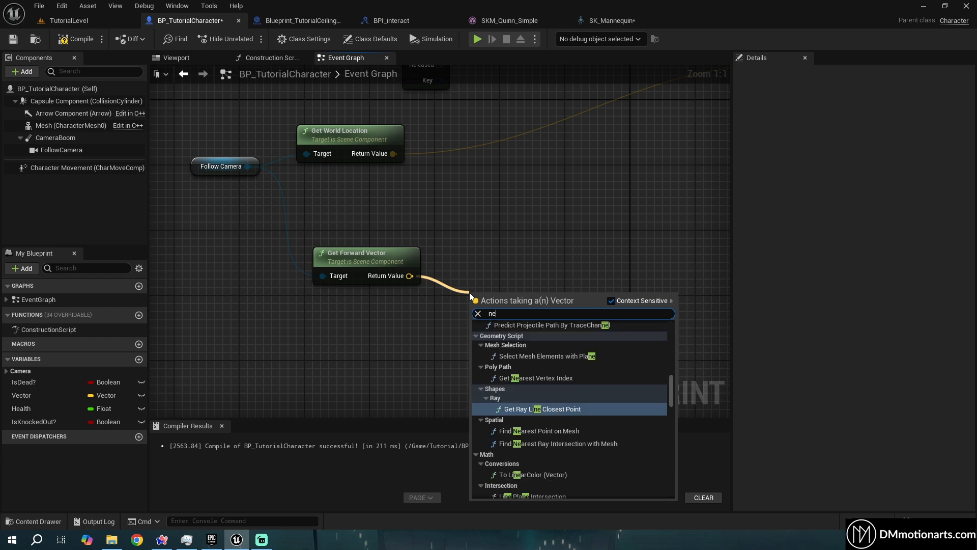
{"action": "key", "text": "Return"}
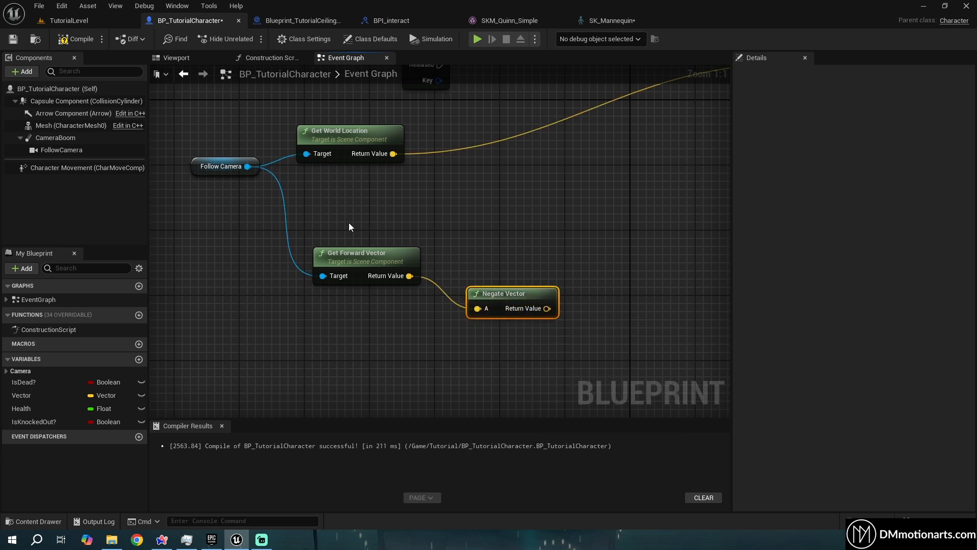
{"action": "key", "text": "Delete"}
Examine the selected character mesh's move gizmo against the arrow component and the camera's facing direction in the viewport.
{"action": "left_click", "coordinate": [201, 58]}
{"action": "middle_click_drag", "start_coordinate": [379, 194], "coordinate": [379, 137]}
{"action": "right_click_drag", "start_coordinate": [395, 244], "coordinate": [395, 237]}
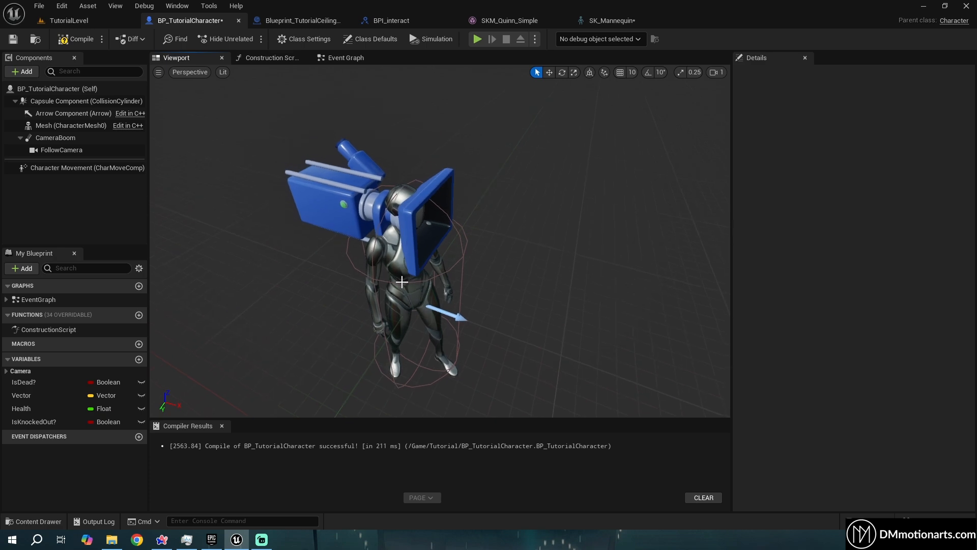
{"action": "left_click", "coordinate": [394, 247]}
{"action": "key", "text": "w"}
{"action": "key", "text": "q"}
{"action": "right_click_drag", "start_coordinate": [498, 268], "coordinate": [499, 268]}
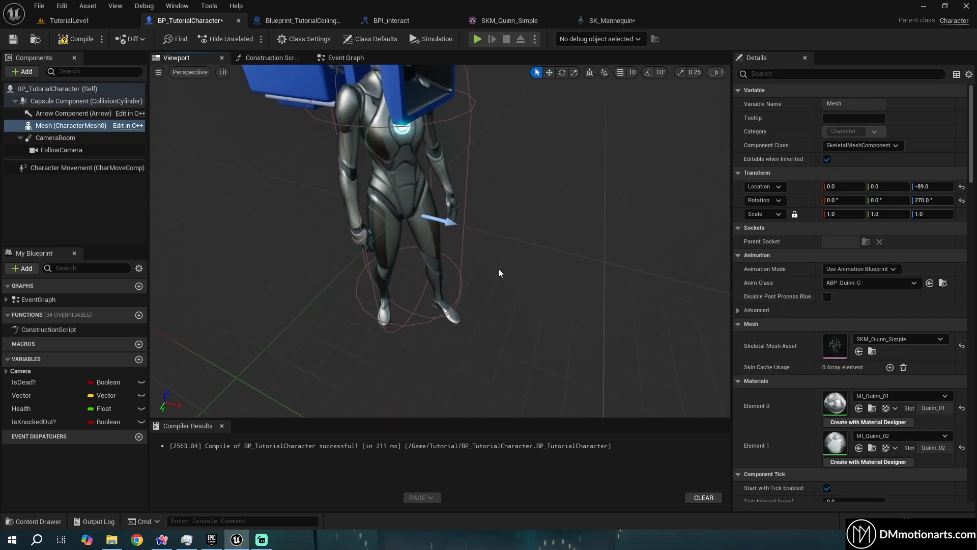
{"action": "scroll", "coordinate": [404, 194], "scroll_direction": "down", "scroll_amount": 5}
{"action": "left_click", "coordinate": [404, 194]}
{"action": "left_click", "coordinate": [419, 216]}
{"action": "left_click", "coordinate": [421, 221]}
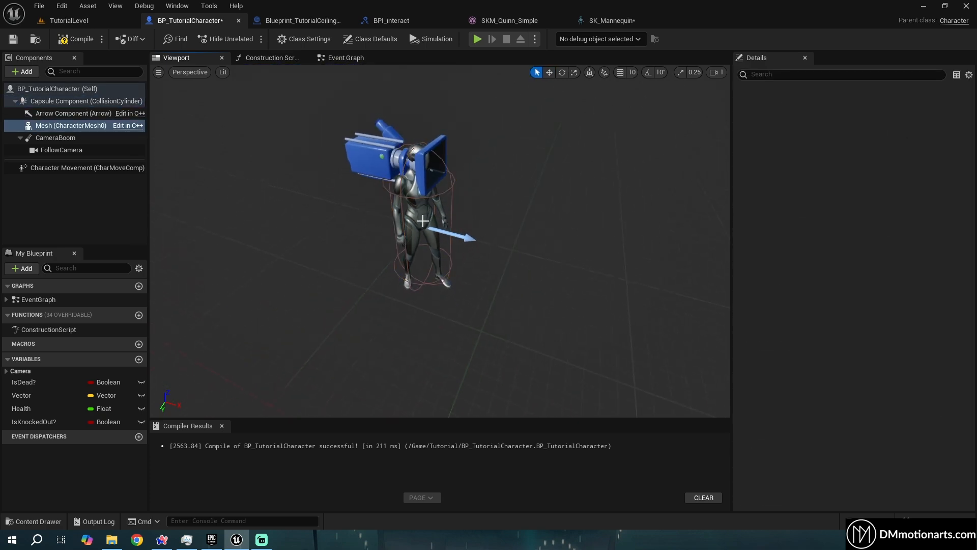
{"action": "left_click", "coordinate": [61, 136]}
{"action": "left_click", "coordinate": [66, 126]}
{"action": "left_click", "coordinate": [549, 74]}
{"action": "right_click_drag", "start_coordinate": [489, 168], "coordinate": [488, 169]}
{"action": "key", "text": "w"}
{"action": "right_click_drag", "start_coordinate": [418, 294], "coordinate": [419, 295]}
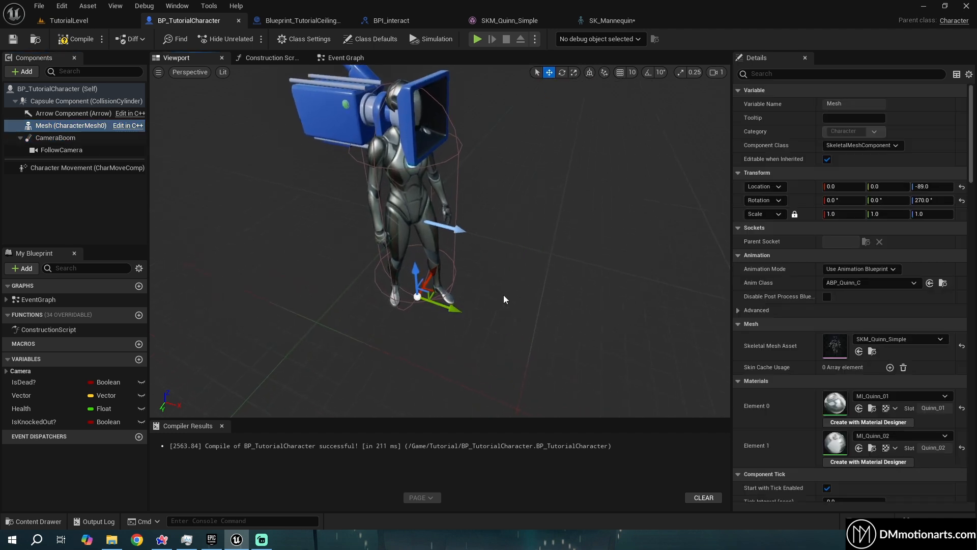
{"action": "key", "text": "w"}
{"action": "right_click_drag", "start_coordinate": [421, 198], "coordinate": [441, 222]}
{"action": "key", "text": "s"}
{"action": "key", "text": "a"}
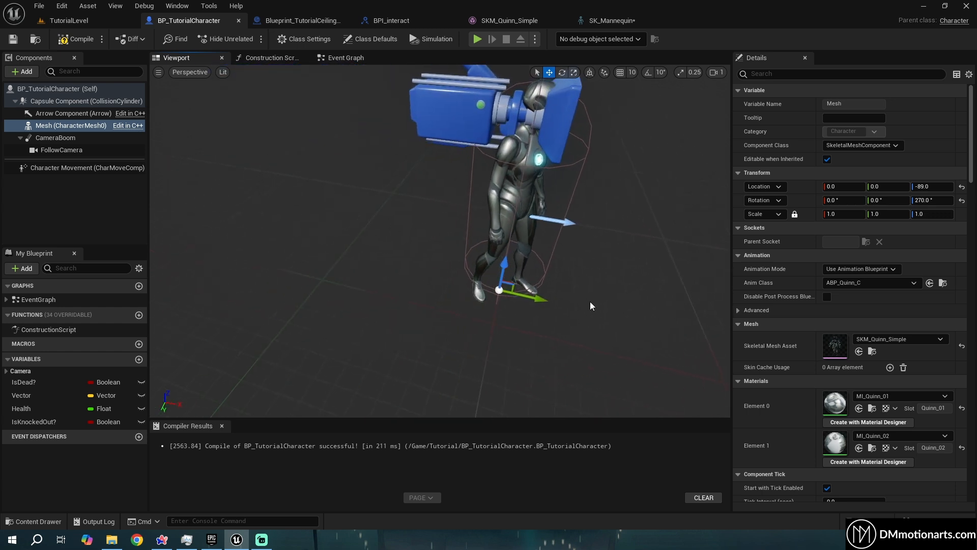
{"action": "right_click_drag", "start_coordinate": [589, 274], "coordinate": [590, 273]}
{"action": "key", "text": "d"}
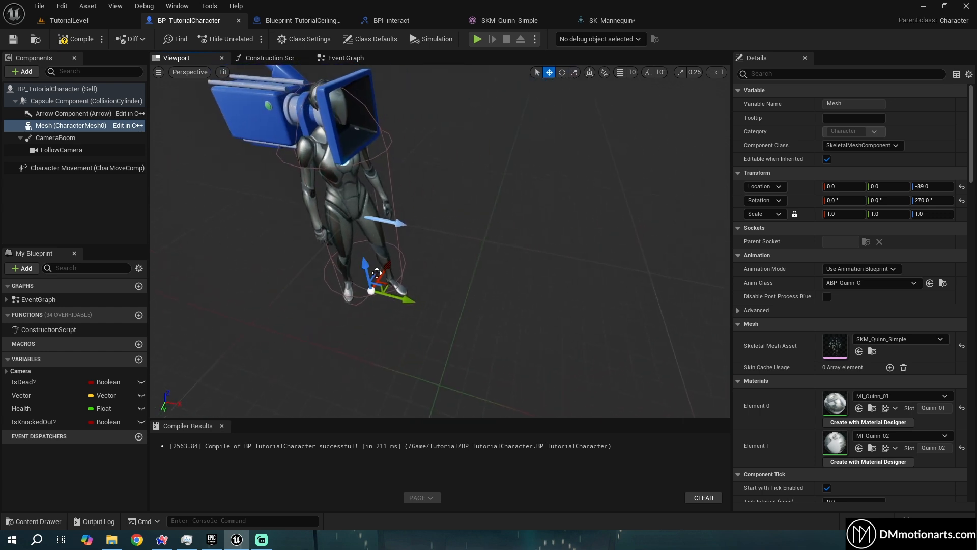
Select the FollowCamera component and examine which of its axes points forward in the viewport.
{"action": "left_click", "coordinate": [269, 119]}
{"action": "key", "text": "s"}
{"action": "right_click_drag", "start_coordinate": [487, 145], "coordinate": [489, 140]}
{"action": "left_click", "coordinate": [53, 153]}
{"action": "key", "text": "a"}
{"action": "right_click_drag", "start_coordinate": [509, 216], "coordinate": [515, 216]}
{"action": "key", "text": "w"}
{"action": "key", "text": "s"}
{"action": "key", "text": "w"}
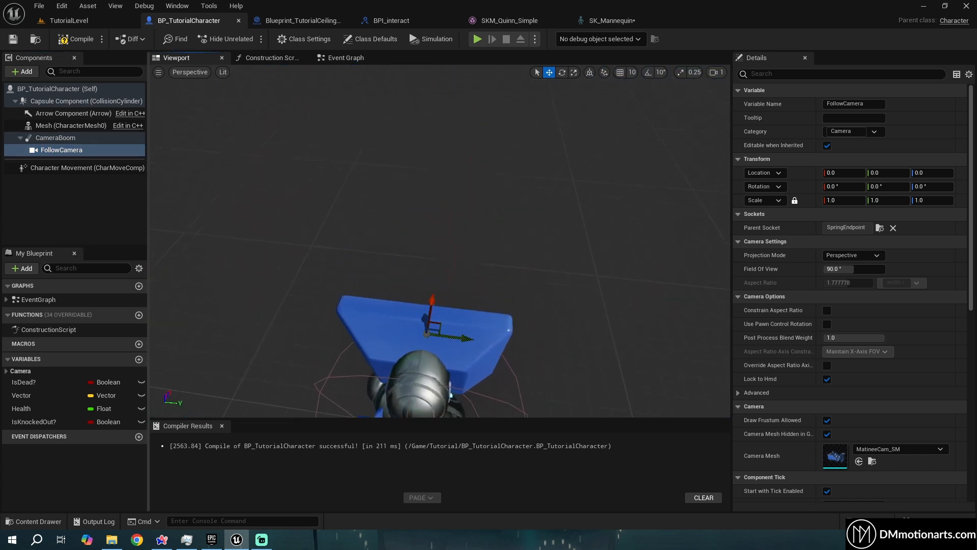
{"action": "key", "text": "f"}
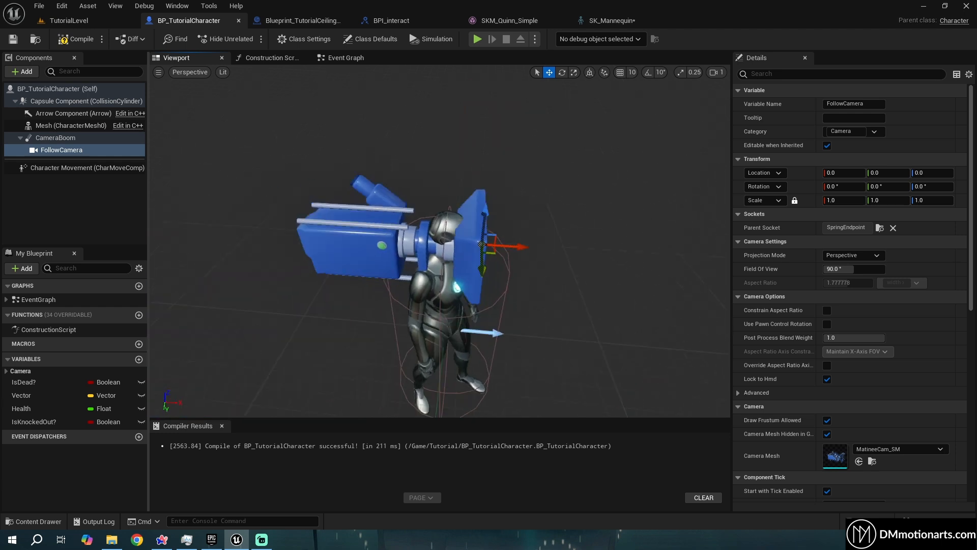
Move the Get Forward Vector node closer beneath Get World Location in the event graph and align the two nodes.
{"action": "left_click", "coordinate": [346, 58]}
{"action": "right_click_drag", "start_coordinate": [359, 118], "coordinate": [296, 105]}
{"action": "right_click_drag", "start_coordinate": [408, 239], "coordinate": [399, 236]}
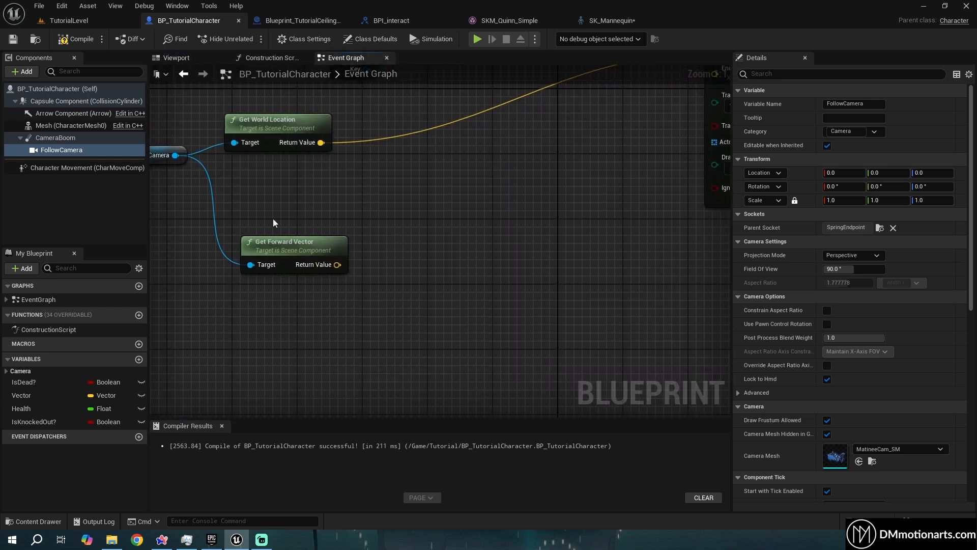
{"action": "left_click", "coordinate": [284, 242]}
{"action": "left_click_drag", "start_coordinate": [284, 242], "coordinate": [260, 218]}
{"action": "right_click_drag", "start_coordinate": [349, 234], "coordinate": [407, 247]}
{"action": "left_click_drag", "start_coordinate": [287, 198], "coordinate": [349, 246]}
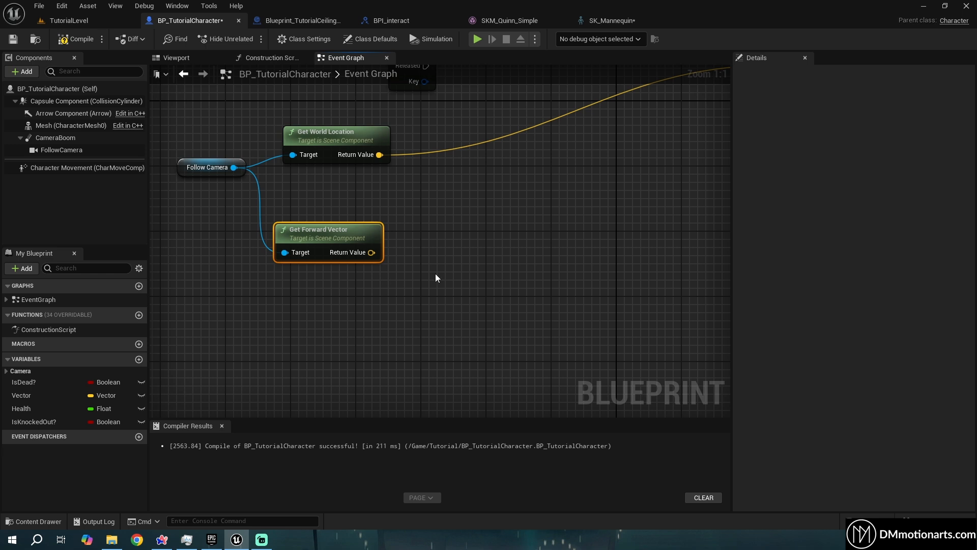
{"action": "right_click_drag", "start_coordinate": [435, 274], "coordinate": [418, 276]}
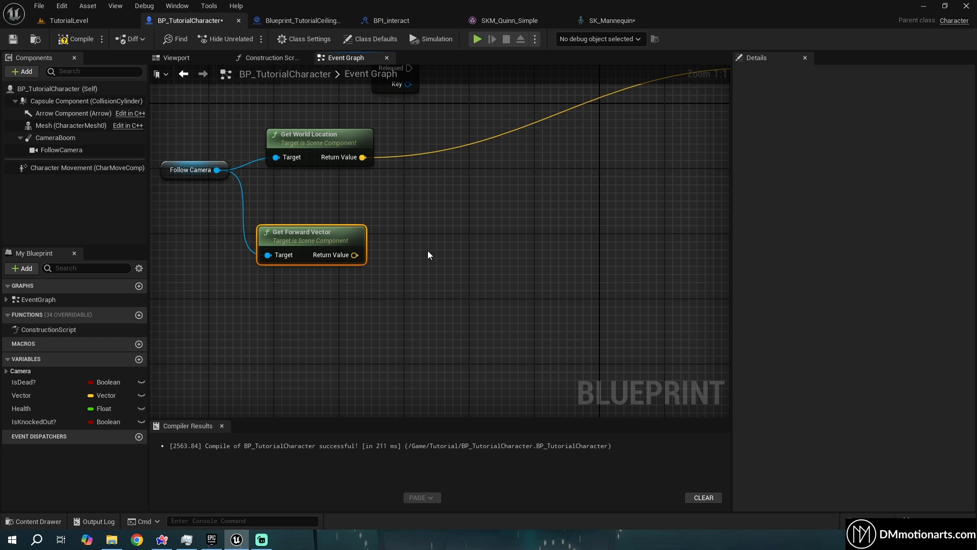
{"action": "left_click_drag", "start_coordinate": [347, 282], "coordinate": [353, 283]}
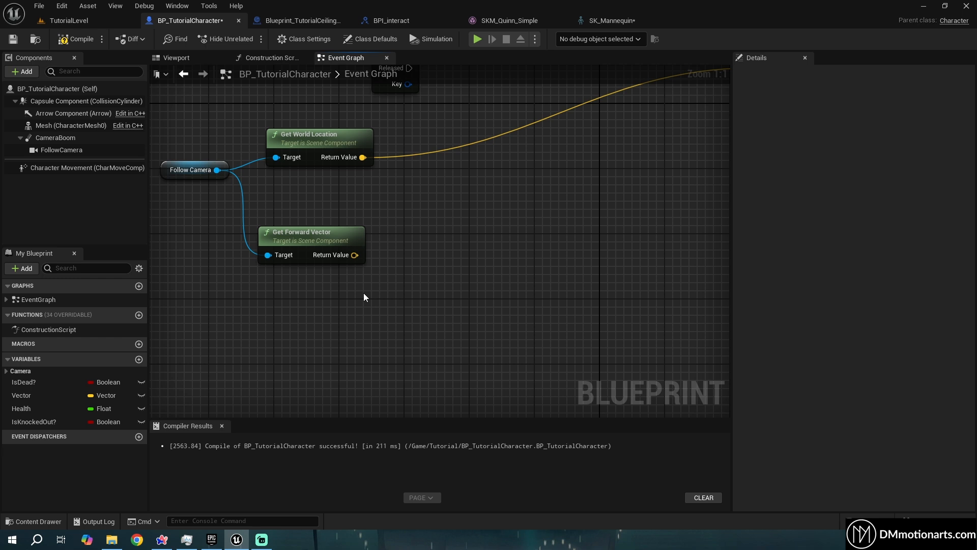
{"action": "left_click_drag", "start_coordinate": [297, 236], "coordinate": [304, 228]}
{"action": "right_click_drag", "start_coordinate": [386, 282], "coordinate": [407, 288]}
{"action": "right_click_drag", "start_coordinate": [280, 202], "coordinate": [224, 188]}
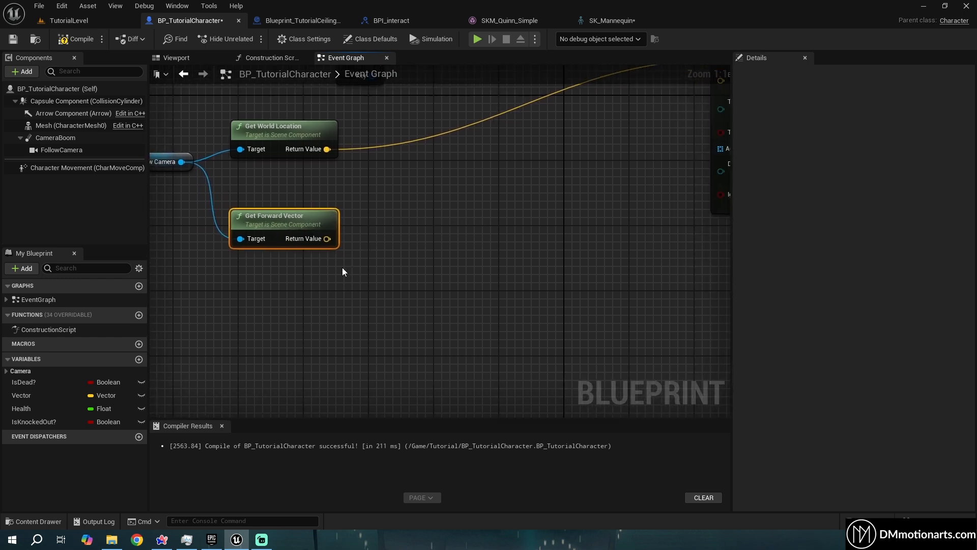
Add a Multiply node to the return value of Get Forward Vector and convert its second input to Float (double-precision).
{"action": "left_click_drag", "start_coordinate": [327, 239], "coordinate": [399, 257]}
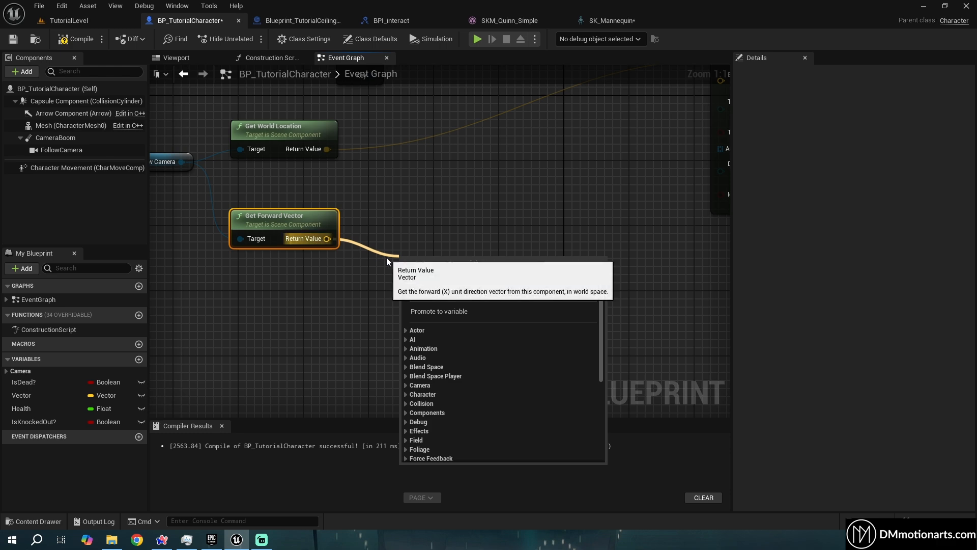
{"action": "type", "text": "*"}
{"action": "key", "text": "Return"}
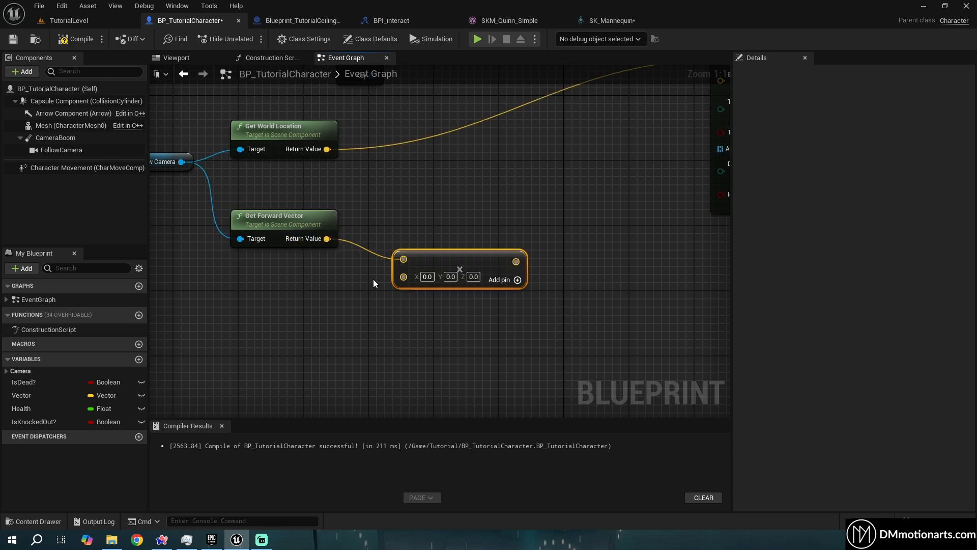
{"action": "right_click", "coordinate": [408, 275]}
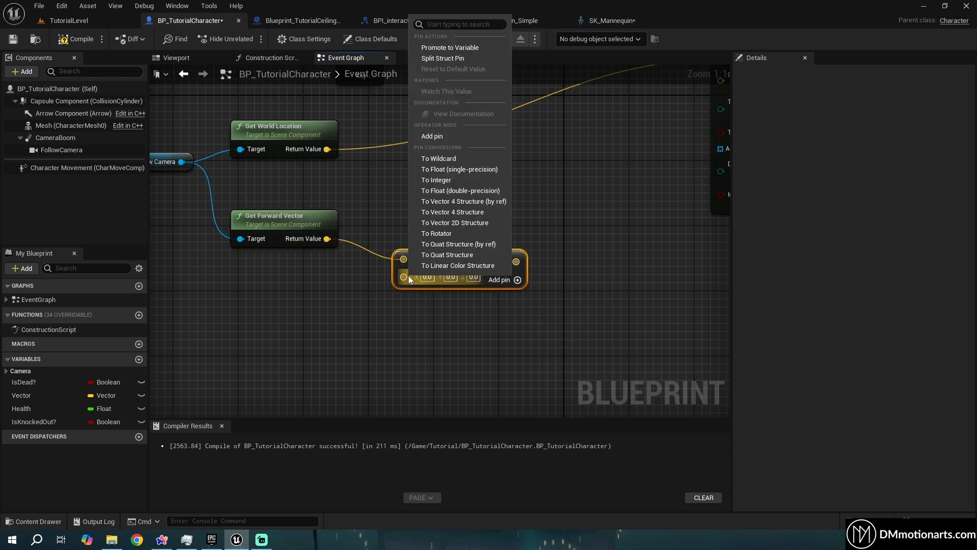
{"action": "left_click", "coordinate": [438, 191]}
Set the Multiply node's float input to 500.
{"action": "left_click_drag", "start_coordinate": [233, 192], "coordinate": [292, 303]}
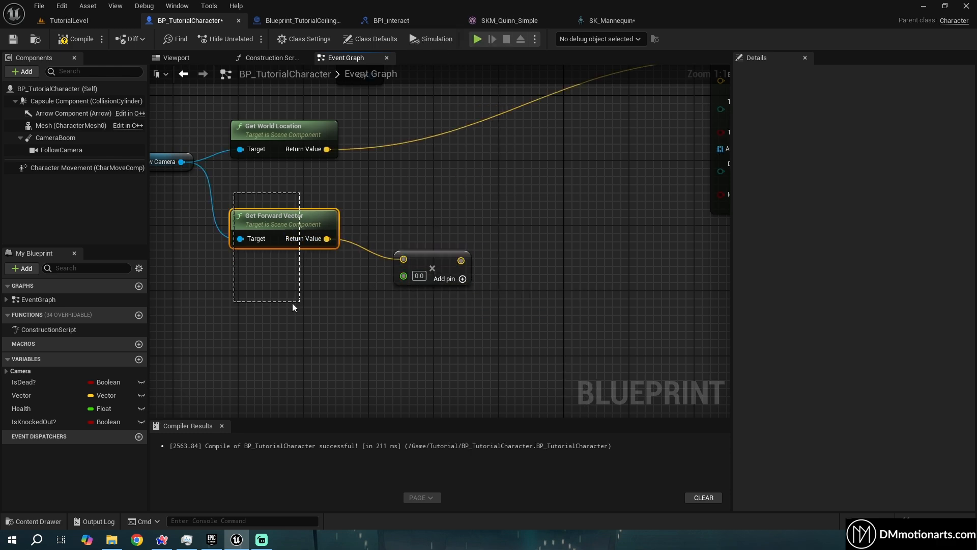
{"action": "left_click", "coordinate": [420, 276]}
{"action": "type", "text": "500"}
{"action": "left_click", "coordinate": [320, 246]}
{"action": "left_click_drag", "start_coordinate": [267, 192], "coordinate": [301, 270]}
{"action": "left_click_drag", "start_coordinate": [415, 221], "coordinate": [469, 320]}
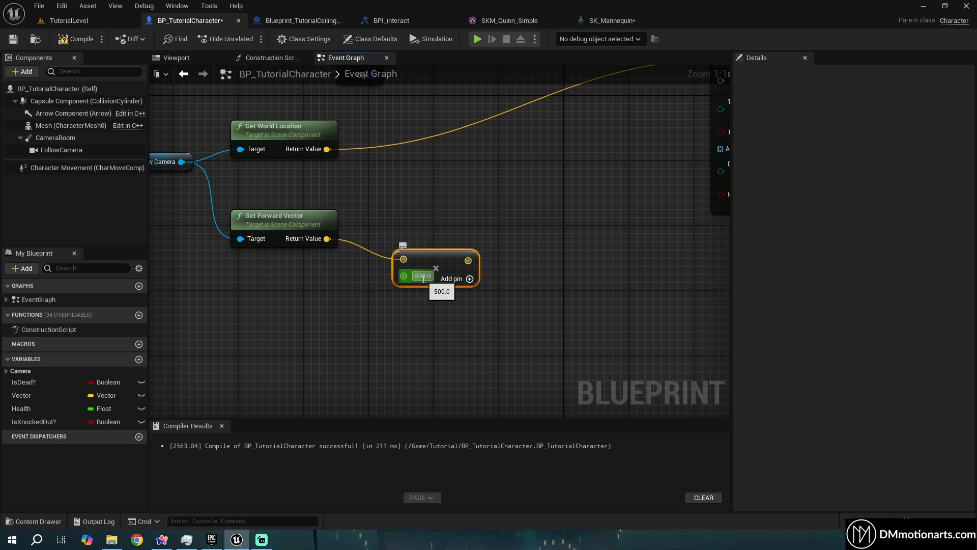
{"action": "left_click_drag", "start_coordinate": [419, 218], "coordinate": [450, 285]}
{"action": "left_click_drag", "start_coordinate": [584, 301], "coordinate": [358, 256]}
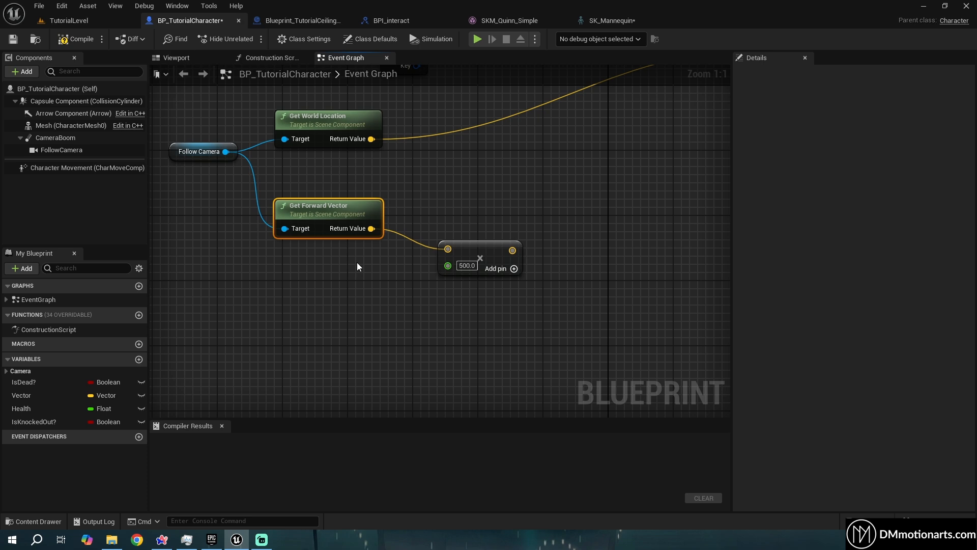
{"action": "left_click_drag", "start_coordinate": [287, 186], "coordinate": [386, 249]}
{"action": "left_click_drag", "start_coordinate": [424, 209], "coordinate": [533, 295]}
{"action": "left_click_drag", "start_coordinate": [530, 299], "coordinate": [442, 216]}
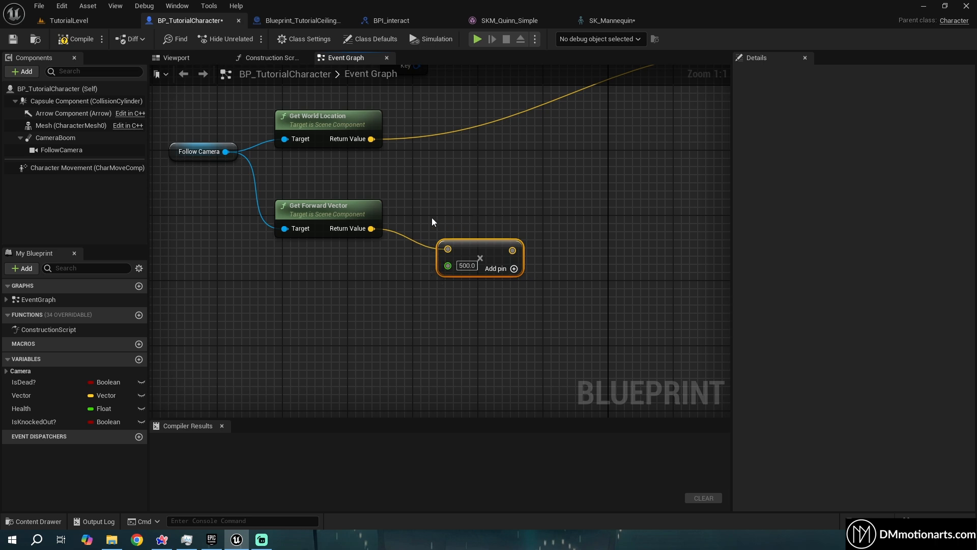
{"action": "left_click_drag", "start_coordinate": [410, 217], "coordinate": [544, 309]}
{"action": "right_click_drag", "start_coordinate": [445, 184], "coordinate": [393, 196]}
{"action": "left_click_drag", "start_coordinate": [220, 206], "coordinate": [347, 280]}
{"action": "right_click_drag", "start_coordinate": [354, 209], "coordinate": [382, 201]}
Add an Add node to Get World Location's return value and connect the Multiply result to its second input.
{"action": "left_click_drag", "start_coordinate": [348, 143], "coordinate": [481, 185]}
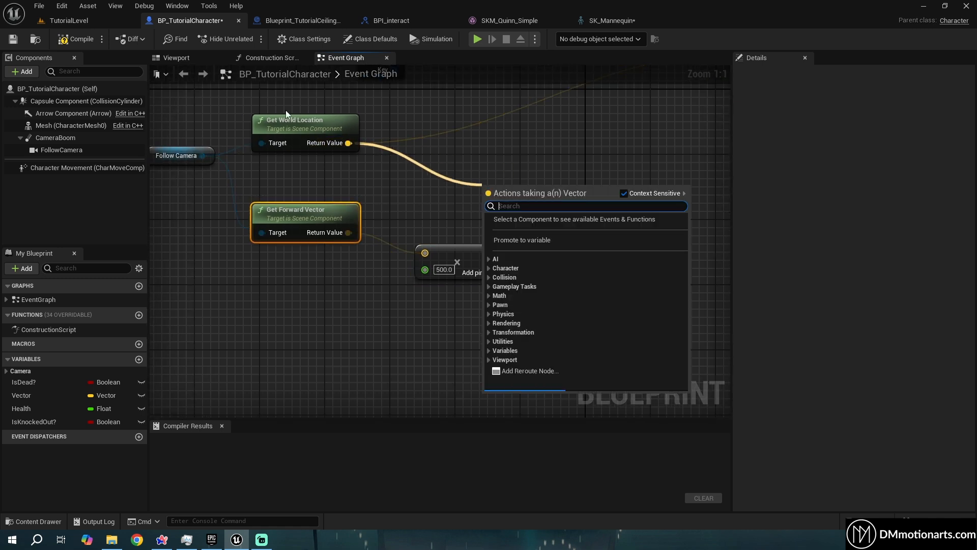
{"action": "type", "text": "add"}
{"action": "key", "text": "Return"}
{"action": "left_click_drag", "start_coordinate": [489, 255], "coordinate": [490, 206]}
{"action": "left_click_drag", "start_coordinate": [528, 199], "coordinate": [569, 199]}
{"action": "left_click_drag", "start_coordinate": [498, 310], "coordinate": [428, 224]}
{"action": "left_click_drag", "start_coordinate": [462, 252], "coordinate": [438, 236]}
Examine how the location, forward vector, Multiply and Add nodes combine in front of the Line Trace By Channel node.
{"action": "right_click_drag", "start_coordinate": [367, 264], "coordinate": [410, 264]}
{"action": "left_click", "coordinate": [338, 238]}
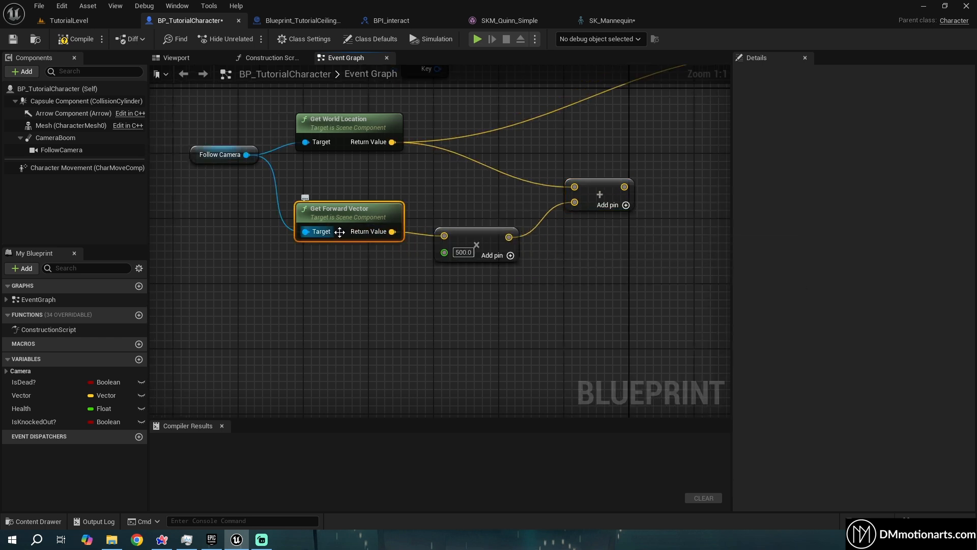
{"action": "left_click_drag", "start_coordinate": [425, 273], "coordinate": [410, 252]}
{"action": "right_click_drag", "start_coordinate": [418, 249], "coordinate": [367, 275]}
{"action": "scroll", "coordinate": [570, 214], "scroll_direction": "down", "scroll_amount": 1}
{"action": "right_click_drag", "start_coordinate": [590, 199], "coordinate": [567, 212]}
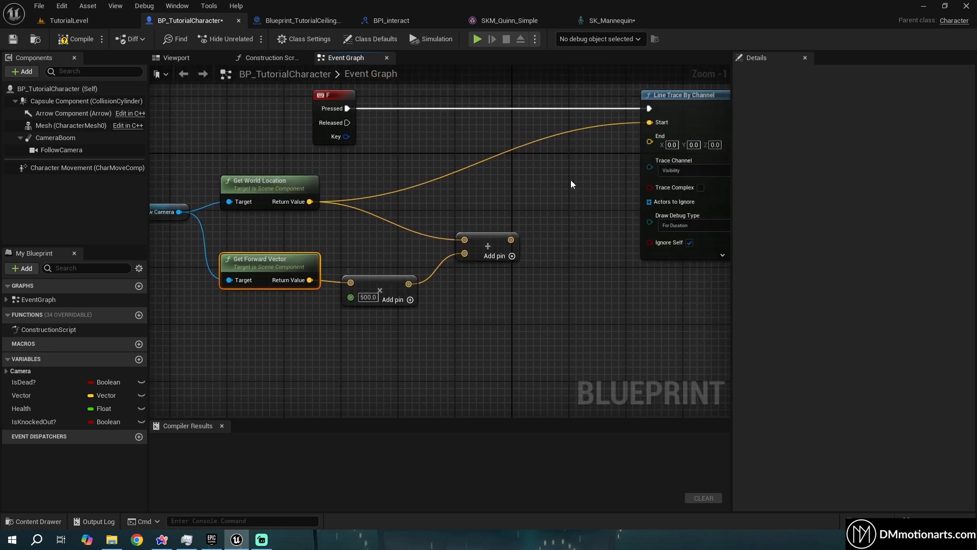
{"action": "right_click_drag", "start_coordinate": [610, 164], "coordinate": [667, 150]}
{"action": "left_click_drag", "start_coordinate": [326, 217], "coordinate": [281, 146]}
Switch to TutorialLevel and examine the ceiling light in the level.
{"action": "left_click", "coordinate": [88, 5]}
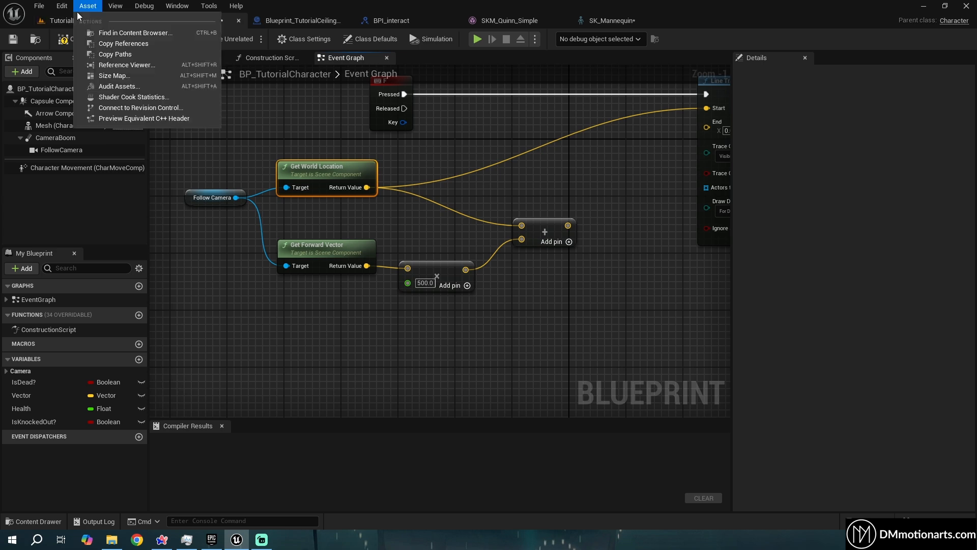
{"action": "left_click", "coordinate": [66, 23]}
{"action": "right_click_drag", "start_coordinate": [413, 217], "coordinate": [448, 229]}
{"action": "key", "text": "s"}
{"action": "left_click", "coordinate": [458, 302]}
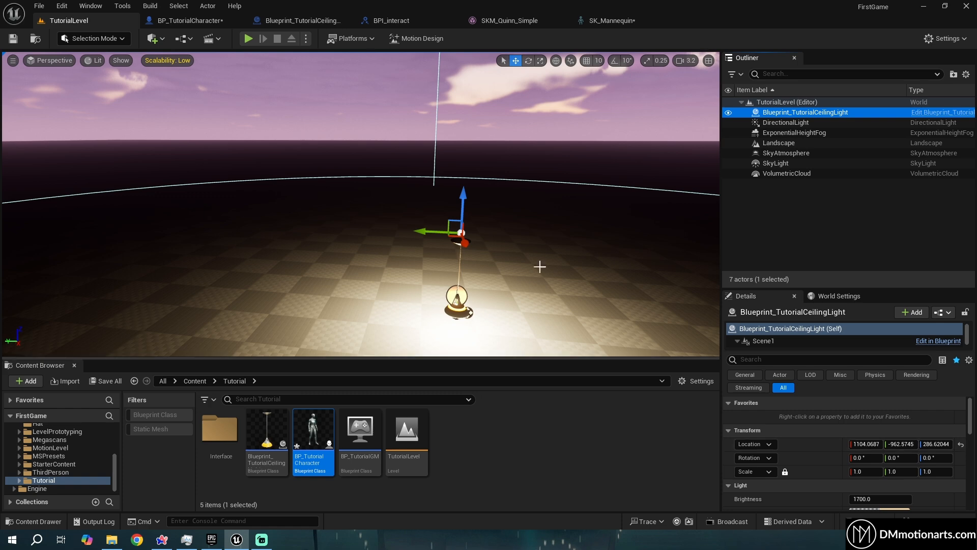
Return to the BP_TutorialCharacter event graph and connect the Add node's result to the End input of Line Trace By Channel.
{"action": "left_click", "coordinate": [190, 20]}
{"action": "right_click_drag", "start_coordinate": [432, 265], "coordinate": [377, 234]}
{"action": "left_click", "coordinate": [282, 224]}
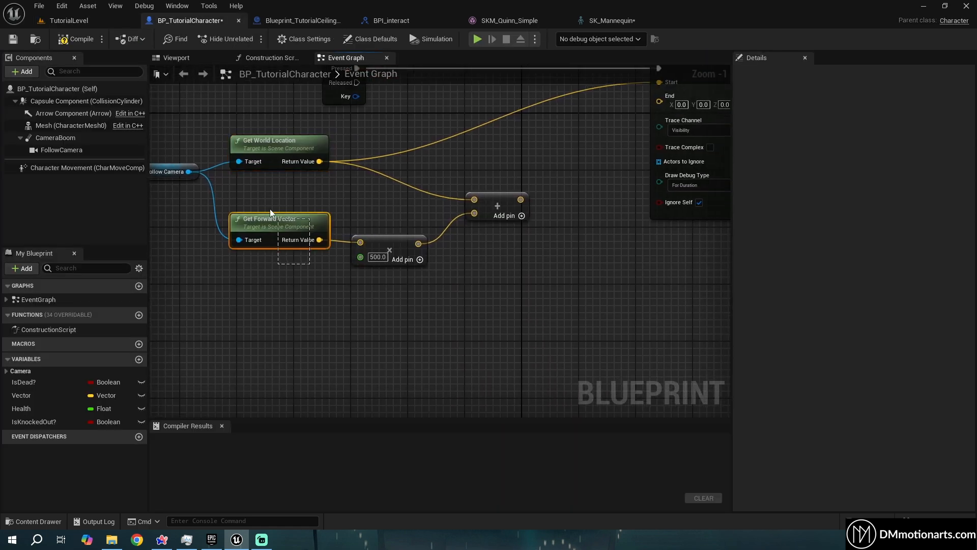
{"action": "left_click_drag", "start_coordinate": [251, 197], "coordinate": [414, 288]}
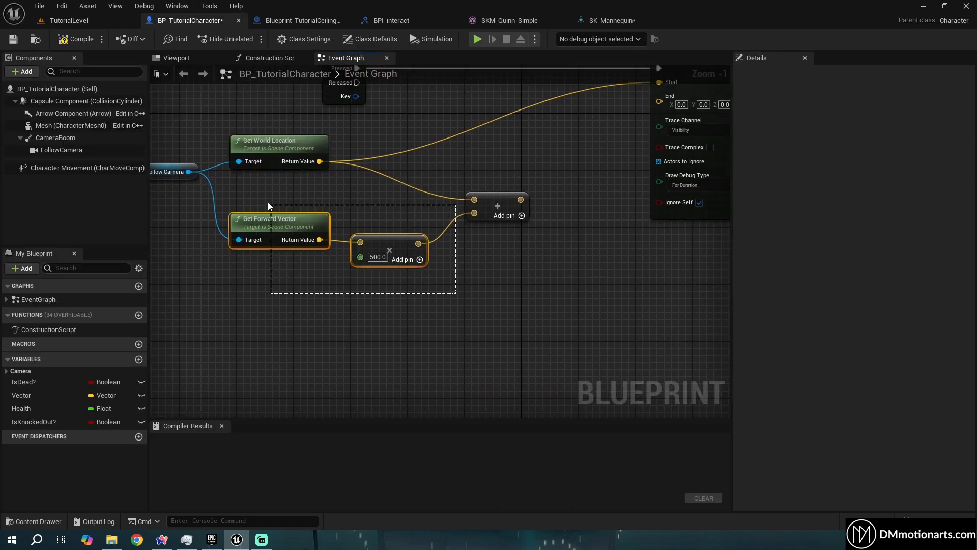
{"action": "left_click_drag", "start_coordinate": [236, 116], "coordinate": [315, 174]}
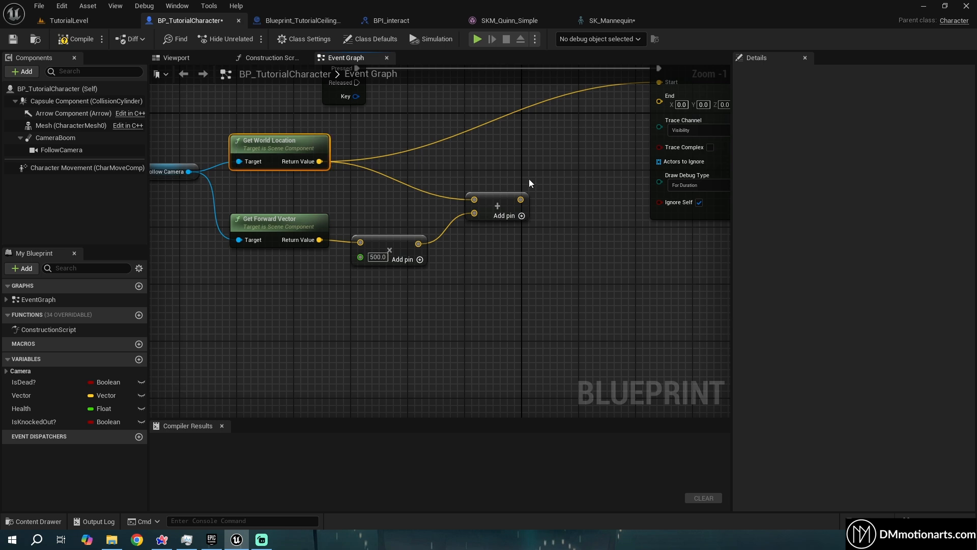
{"action": "right_click_drag", "start_coordinate": [529, 183], "coordinate": [448, 236]}
{"action": "left_click_drag", "start_coordinate": [438, 252], "coordinate": [577, 155]}
{"action": "right_click_drag", "start_coordinate": [458, 296], "coordinate": [500, 278]}
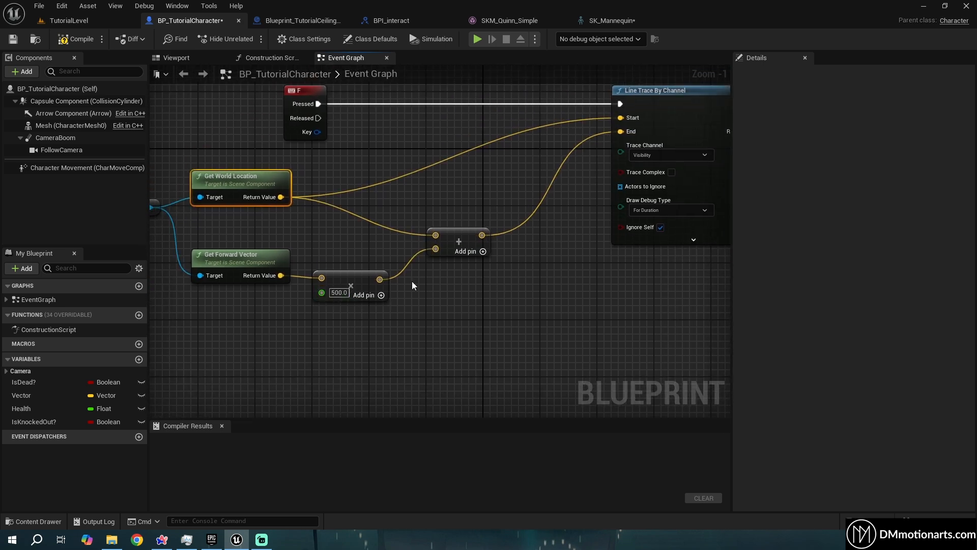
Compile BP_TutorialCharacter and play TutorialLevel to test the line trace in different directions around the ceiling light.
{"action": "left_click", "coordinate": [76, 39]}
{"action": "left_click", "coordinate": [78, 21]}
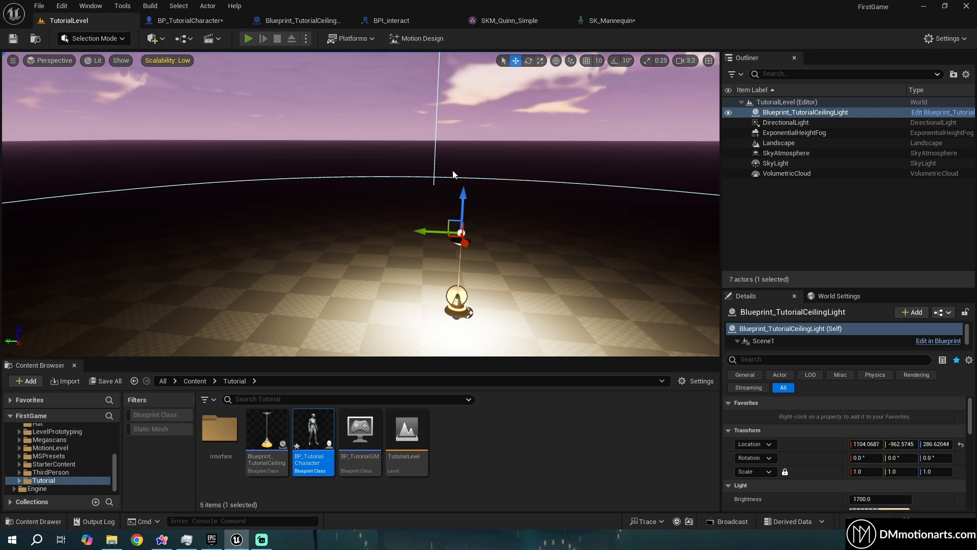
{"action": "key", "text": "alt+p"}
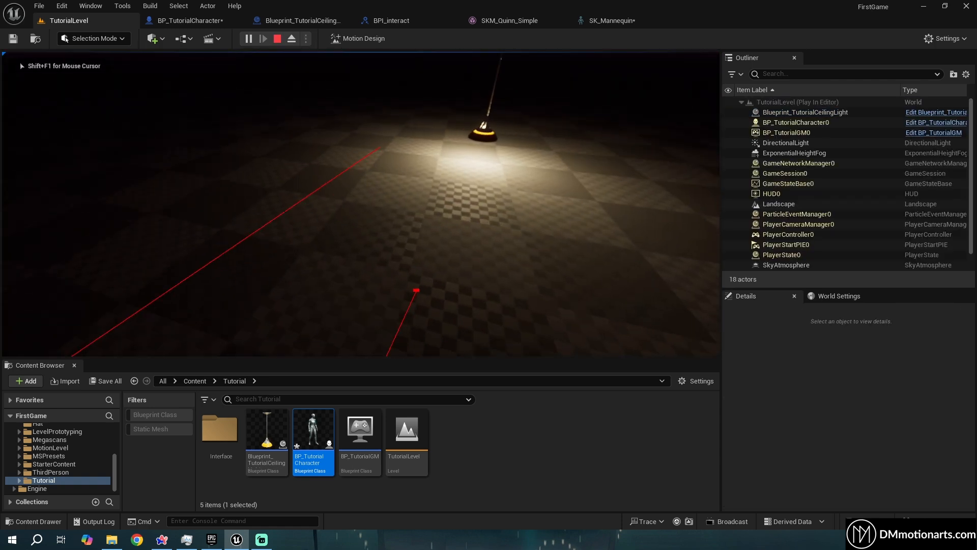
{"action": "key", "text": "s"}
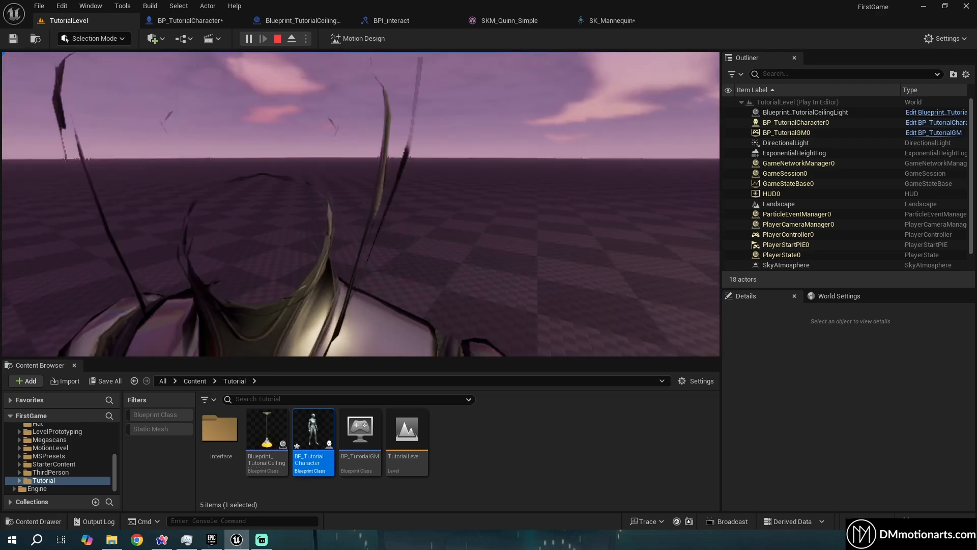
{"action": "key", "text": "e"}
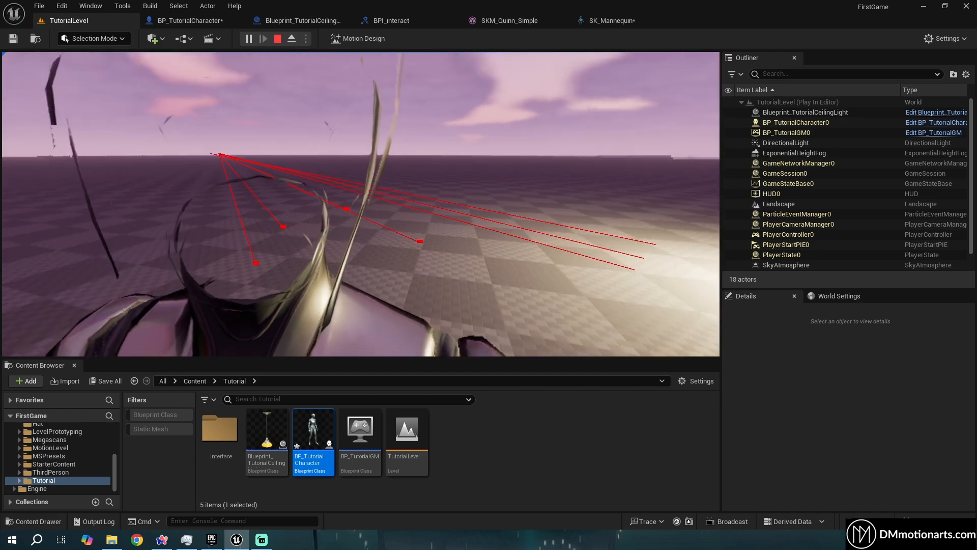
{"action": "key", "text": "w"}
{"action": "key", "text": "e"}
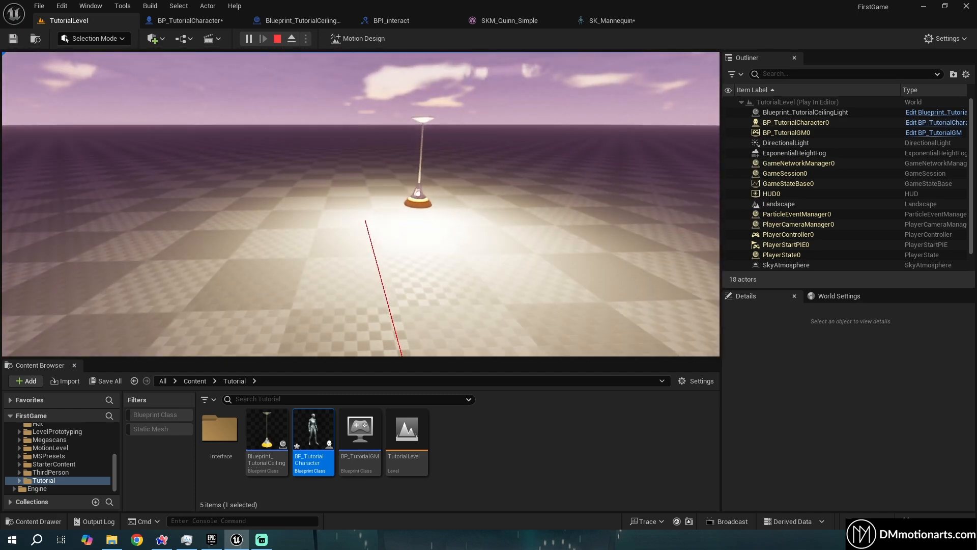
{"action": "key", "text": "Escape"}
Examine the follow camera's position relative to the character mesh in the BP_TutorialCharacter viewport.
{"action": "left_click", "coordinate": [190, 21]}
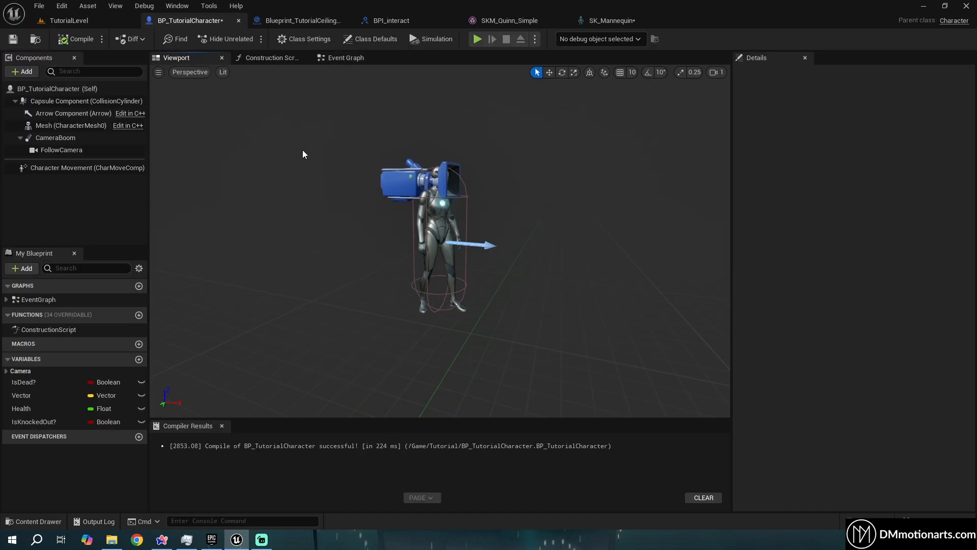
{"action": "key", "text": "w"}
{"action": "right_click_drag", "start_coordinate": [303, 155], "coordinate": [351, 176]}
{"action": "scroll", "coordinate": [357, 178], "scroll_direction": "down", "scroll_amount": 6}
{"action": "scroll", "coordinate": [375, 197], "scroll_direction": "up", "scroll_amount": 5}
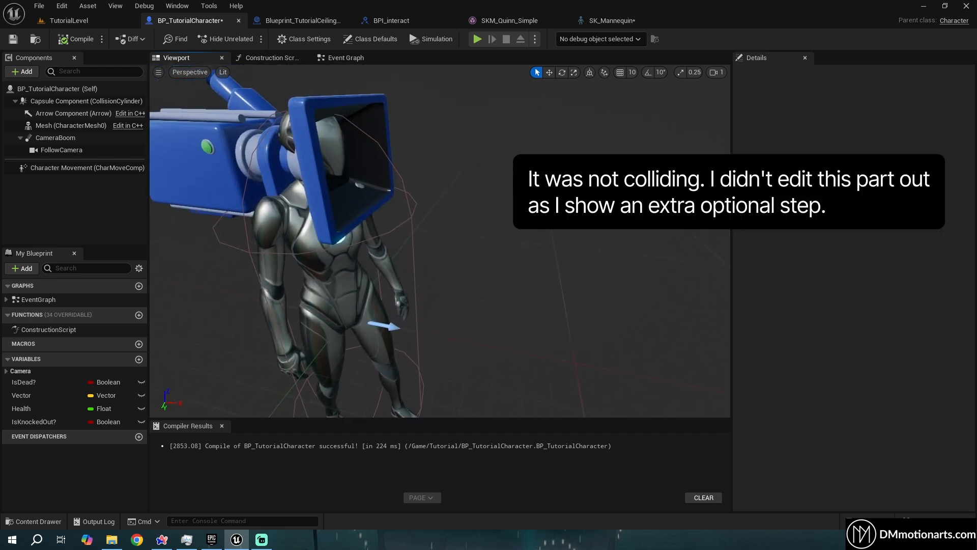
{"action": "scroll", "coordinate": [356, 168], "scroll_direction": "down", "scroll_amount": 4}
{"action": "scroll", "coordinate": [357, 168], "scroll_direction": "up", "scroll_amount": 2}
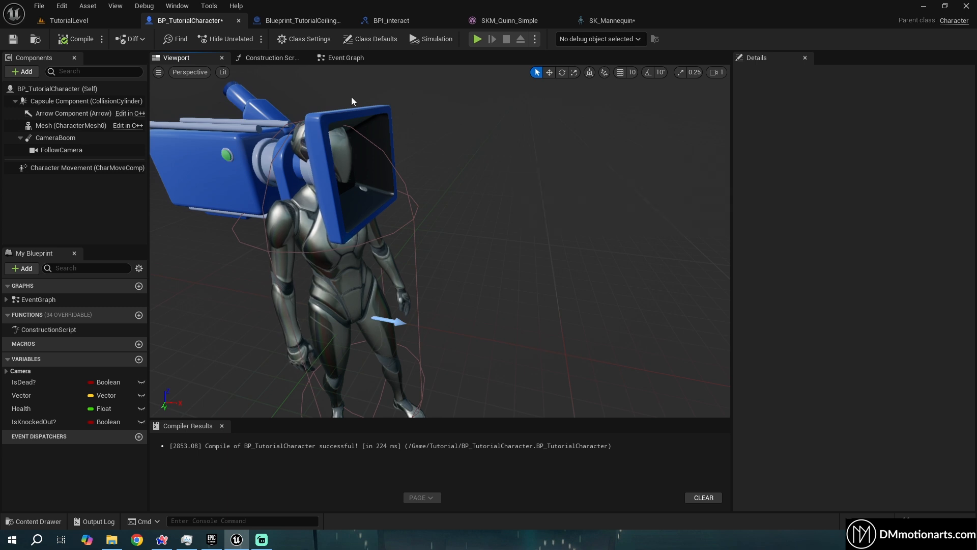
Add a Scene component under FollowCamera and name it TraceStart.
{"action": "left_click", "coordinate": [61, 150]}
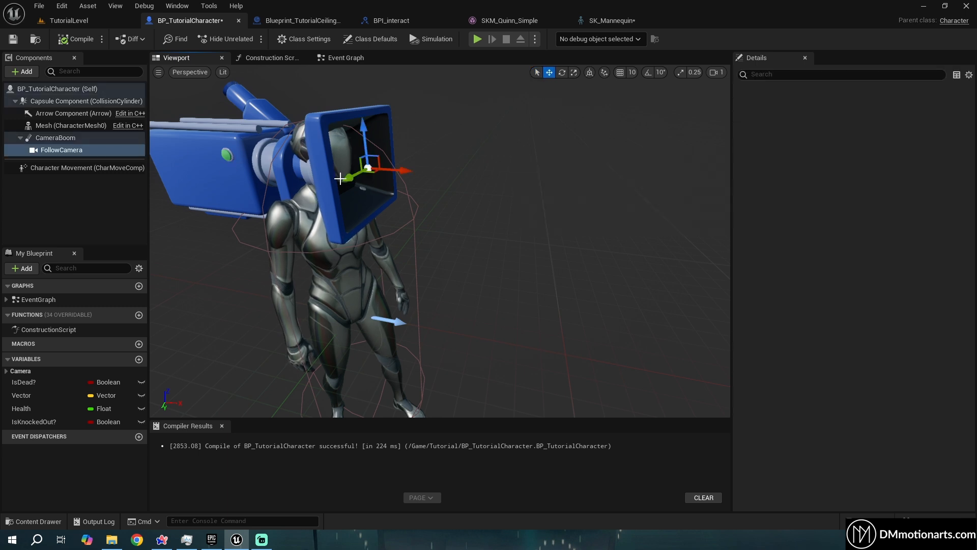
{"action": "left_click", "coordinate": [38, 71]}
{"action": "type", "text": "scene"}
{"action": "left_click", "coordinate": [57, 131]}
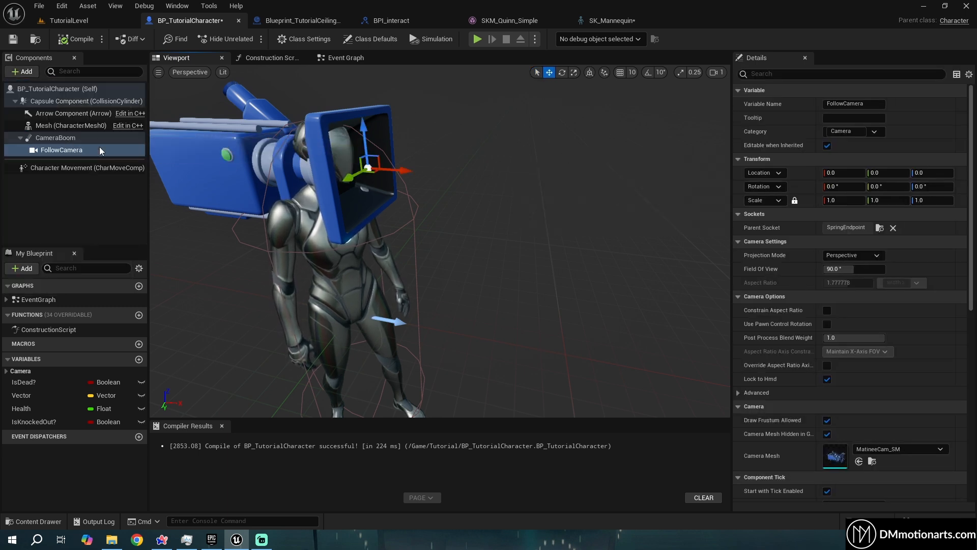
{"action": "left_click_drag", "start_coordinate": [56, 137], "coordinate": [51, 140]}
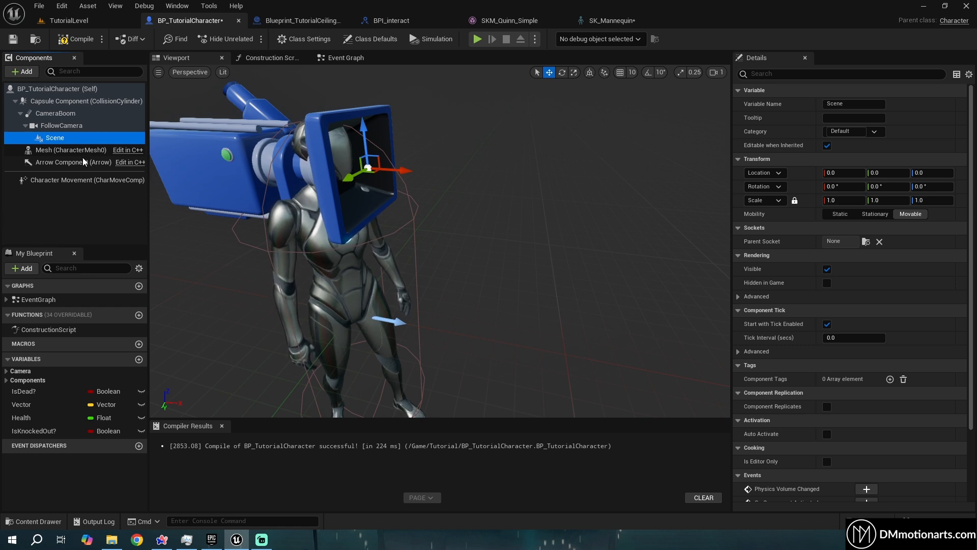
{"action": "key", "text": "F2"}
{"action": "key", "text": "BackSpace"}
{"action": "type", "text": "TraceSt"}
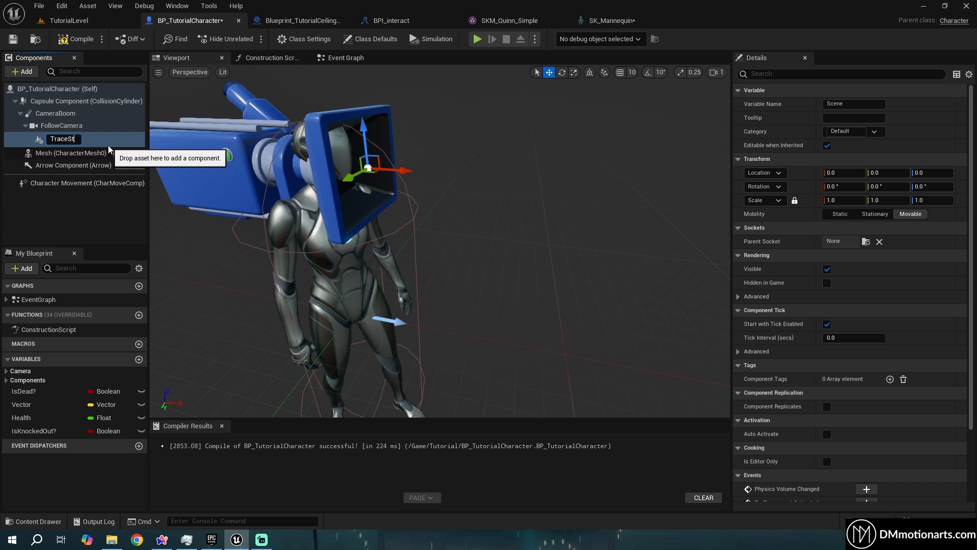
{"action": "type", "text": "art"}
{"action": "key", "text": "Return"}
Move TraceStart about 25 units forward along its X axis, in front of the camera.
{"action": "left_click_drag", "start_coordinate": [400, 171], "coordinate": [463, 178]}
{"action": "key", "text": "s"}
{"action": "mouse_move", "coordinate": [463, 178]}
{"action": "right_mouse_down"}
{"action": "mouse_move", "coordinate": [427, 176]}
{"action": "mouse_move", "coordinate": [456, 177]}
{"action": "right_mouse_up"}
{"action": "key", "text": "w"}
{"action": "key", "text": "s"}
Check TraceStart's placement and orientation relative to FollowCamera using the rotate and move gizmos.
{"action": "left_click", "coordinate": [62, 127]}
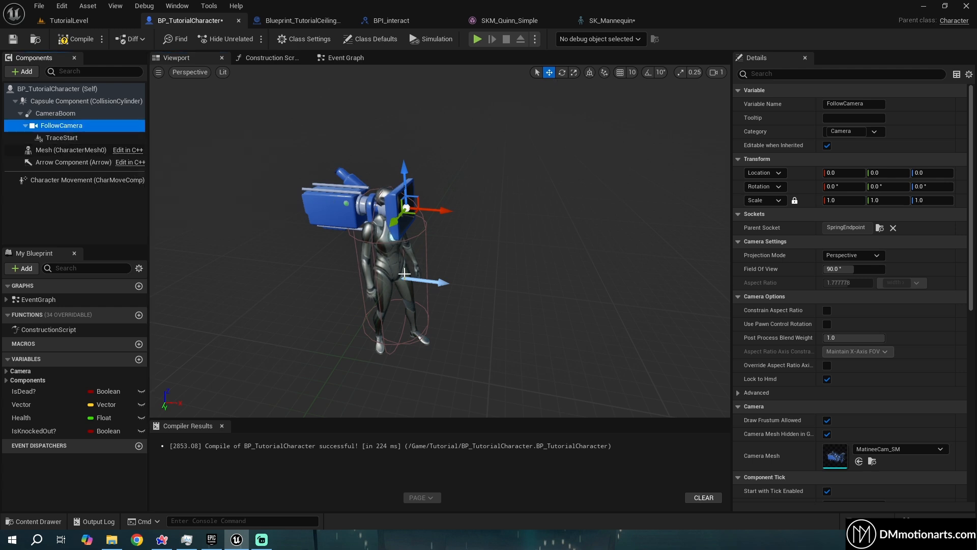
{"action": "left_click", "coordinate": [561, 72]}
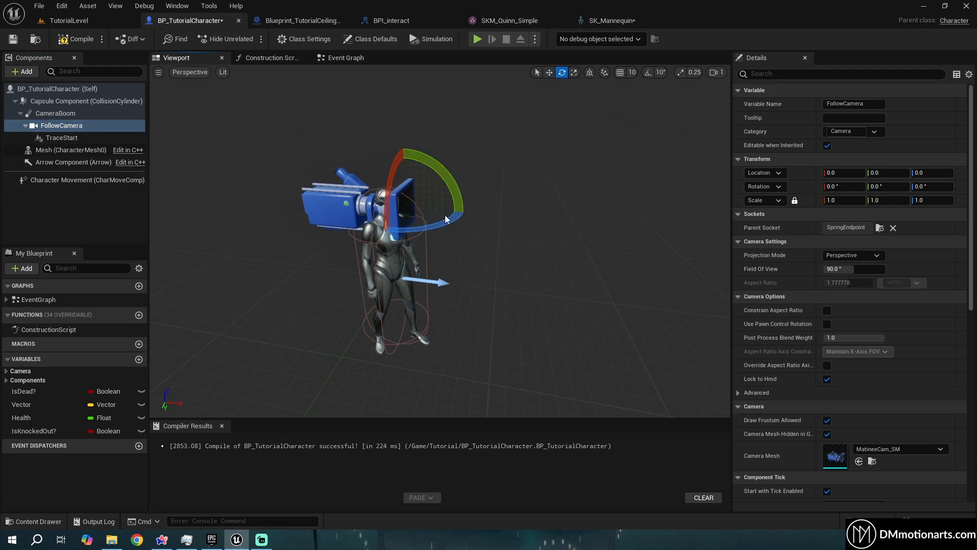
{"action": "mouse_move", "coordinate": [329, 215]}
{"action": "right_mouse_down"}
{"action": "mouse_move", "coordinate": [362, 209]}
{"action": "mouse_move", "coordinate": [329, 214]}
{"action": "right_mouse_up"}
{"action": "left_click_drag", "start_coordinate": [422, 220], "coordinate": [436, 215]}
{"action": "left_click", "coordinate": [76, 139]}
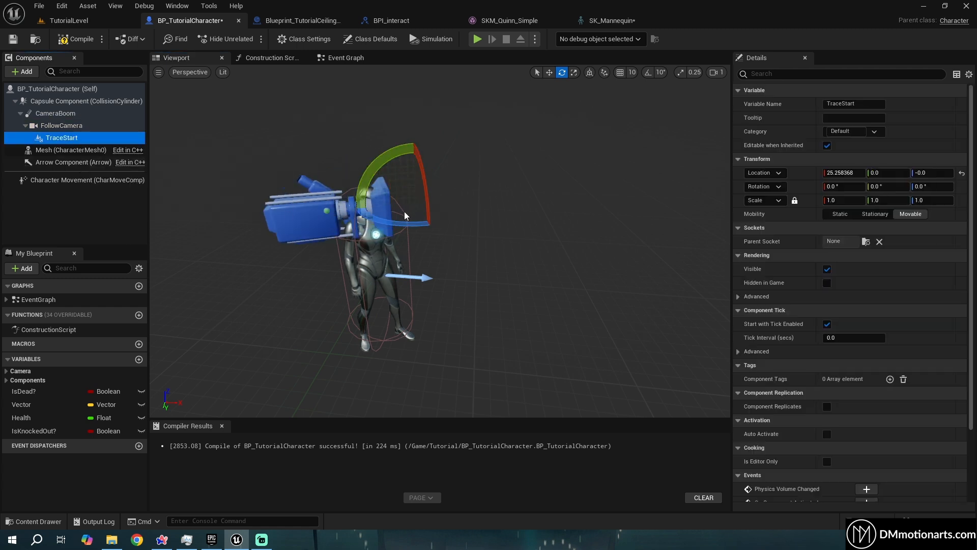
{"action": "left_click", "coordinate": [549, 74]}
{"action": "right_click_drag", "start_coordinate": [314, 181], "coordinate": [346, 183]}
{"action": "scroll", "coordinate": [314, 181], "scroll_direction": "up", "scroll_amount": 5}
{"action": "scroll", "coordinate": [360, 180], "scroll_direction": "down", "scroll_amount": 6}
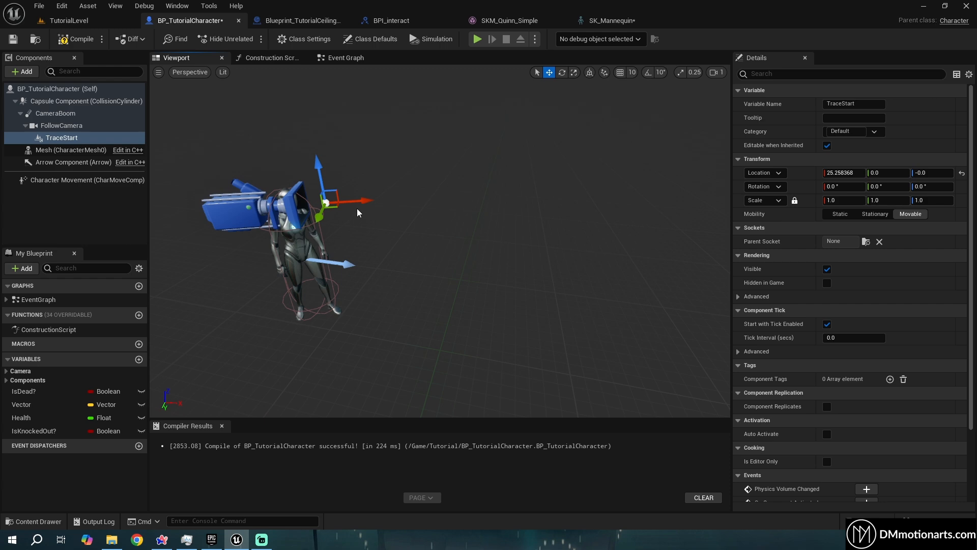
{"action": "double_click", "coordinate": [50, 138]}
Compile and replace the Follow Camera node with a TraceStart reference feeding the targets of Get World Location and Get Forward Vector.
{"action": "left_click", "coordinate": [76, 40]}
{"action": "left_click", "coordinate": [346, 58]}
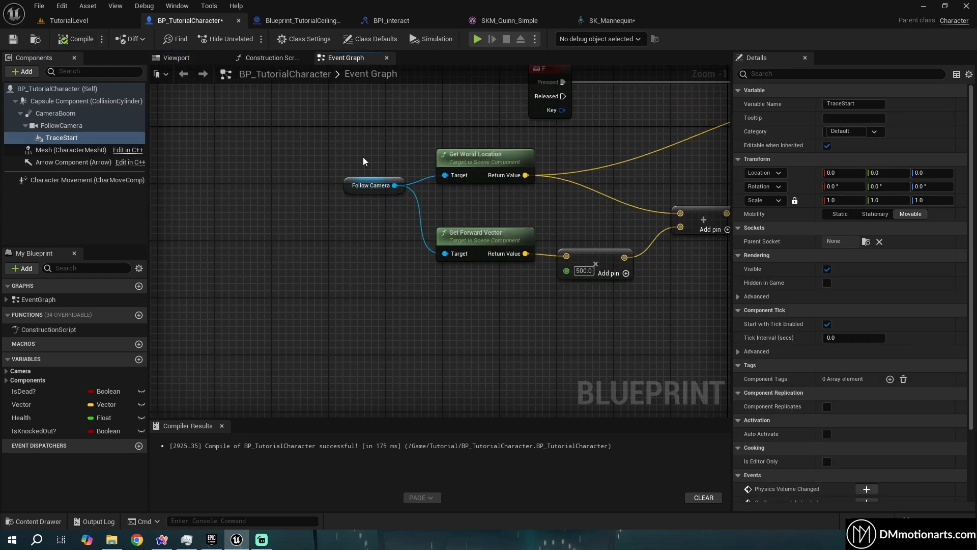
{"action": "left_click", "coordinate": [371, 185]}
{"action": "key", "text": "Delete"}
{"action": "mouse_move", "coordinate": [59, 138]}
{"action": "left_mouse_down"}
{"action": "mouse_move", "coordinate": [337, 200]}
{"action": "mouse_move", "coordinate": [460, 176]}
{"action": "left_mouse_up"}
{"action": "left_click_drag", "start_coordinate": [356, 186], "coordinate": [445, 254]}
Compile BP_TutorialCharacter and play TutorialLevel, firing line traces from TraceStart at the floor and the ceiling light.
{"action": "left_click", "coordinate": [77, 40]}
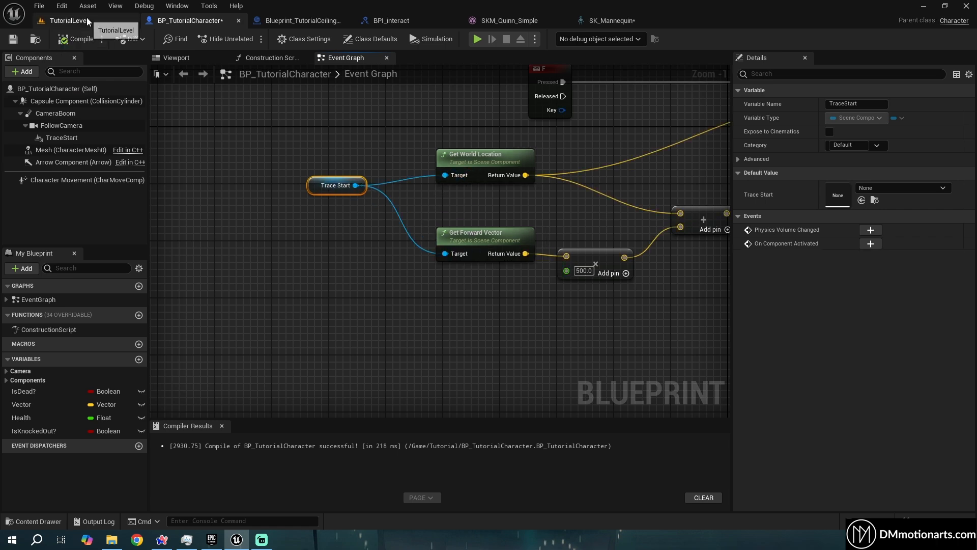
{"action": "left_click", "coordinate": [88, 21]}
{"action": "left_click", "coordinate": [248, 40]}
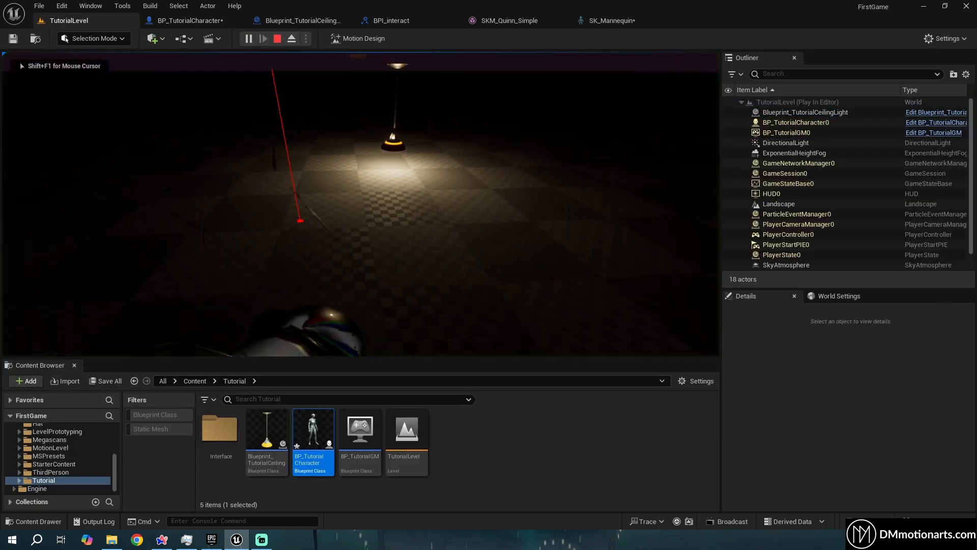
{"action": "key", "text": "e"}
{"action": "key", "text": "e"}
{"action": "key", "text": "e"}
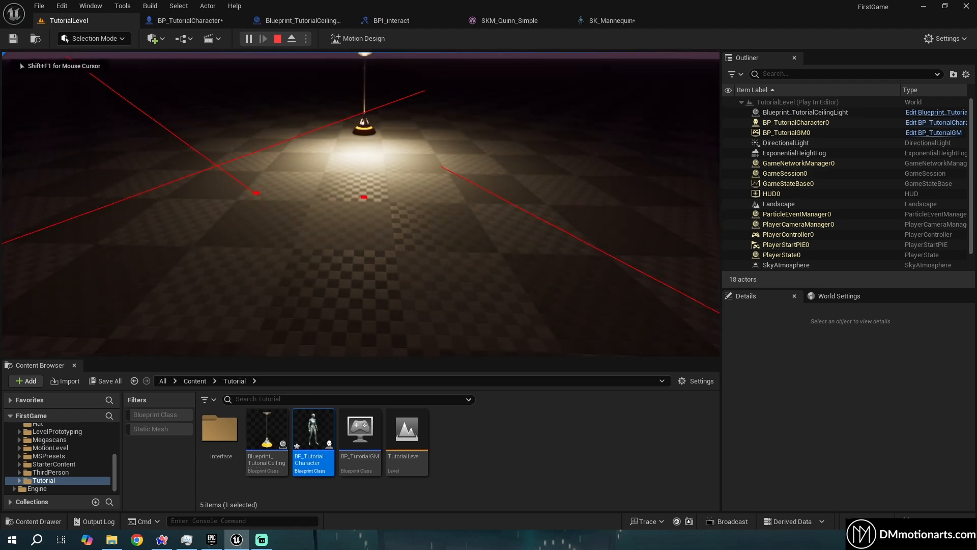
{"action": "key", "text": "a"}
{"action": "key", "text": "e"}
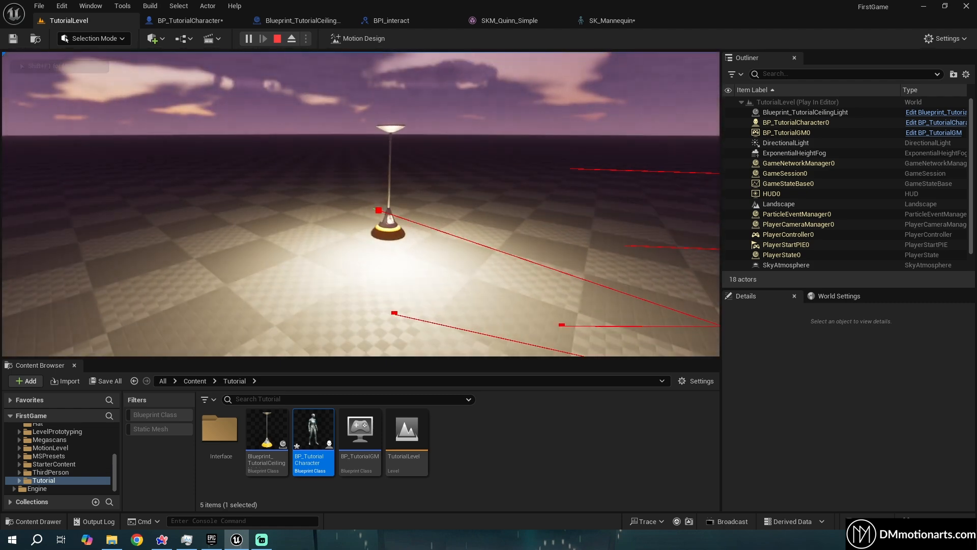
{"action": "key", "text": "w"}
{"action": "key", "text": "e"}
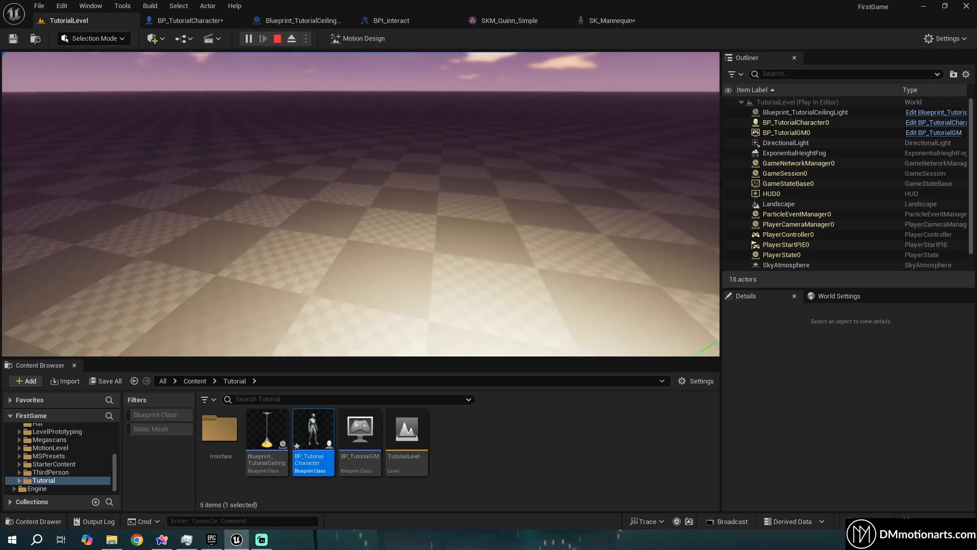
{"action": "key", "text": "e"}
Walk the character around the ceiling light and examine where the fired debug traces start and hit it.
{"action": "key", "text": "s"}
{"action": "key", "text": "d"}
{"action": "key", "text": "s"}
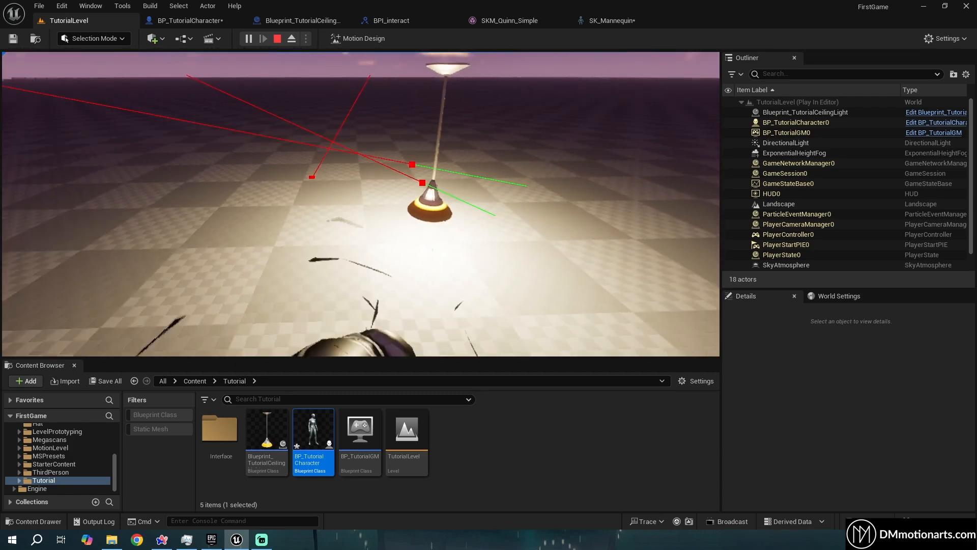
{"action": "key", "text": "s"}
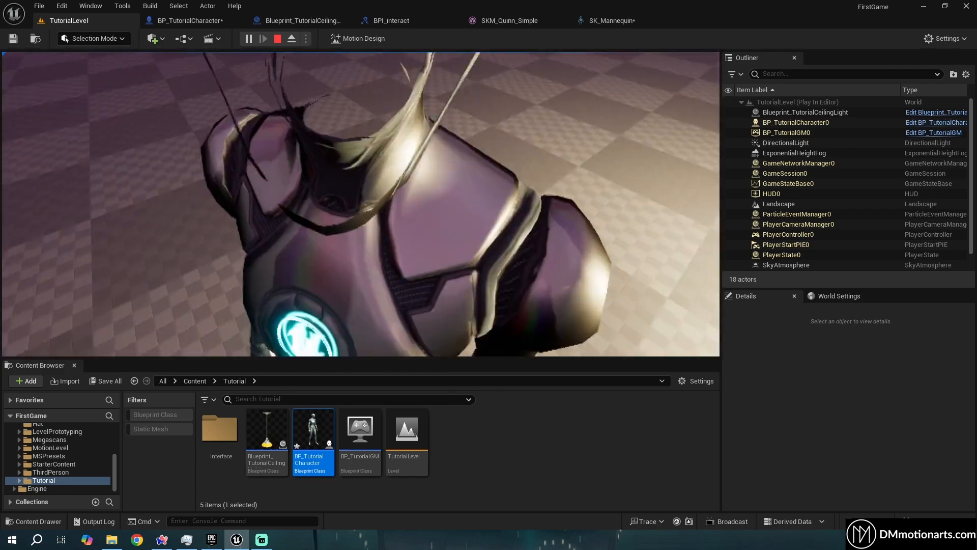
{"action": "key", "text": "s"}
{"action": "key", "text": "w"}
{"action": "key", "text": "e"}
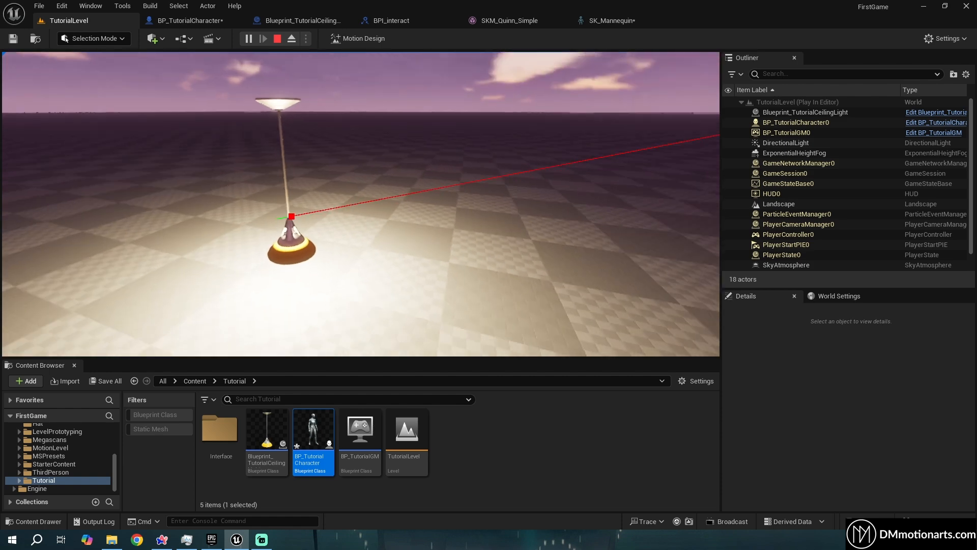
{"action": "key", "text": "a"}
{"action": "key", "text": "s"}
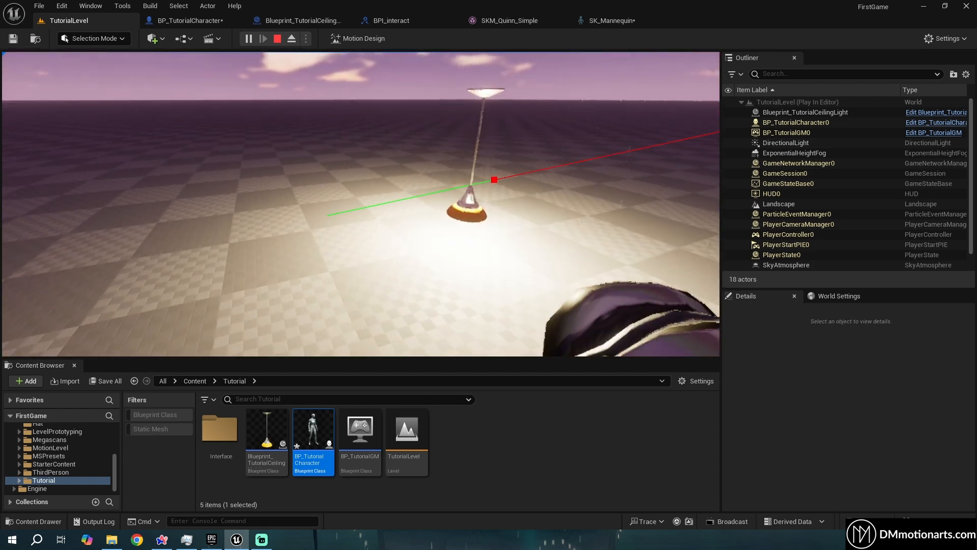
Stop playing TutorialLevel and expand the advanced debug settings of BP_TutorialCharacter's Line Trace By Channel node.
{"action": "key", "text": "w"}
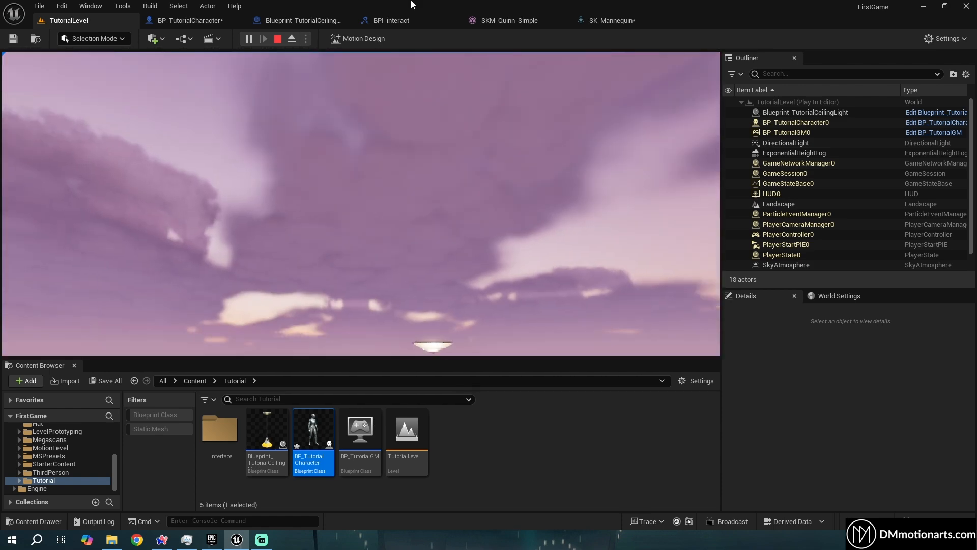
{"action": "key", "text": "Escape"}
{"action": "left_click", "coordinate": [208, 21]}
{"action": "right_click_drag", "start_coordinate": [543, 183], "coordinate": [429, 251]}
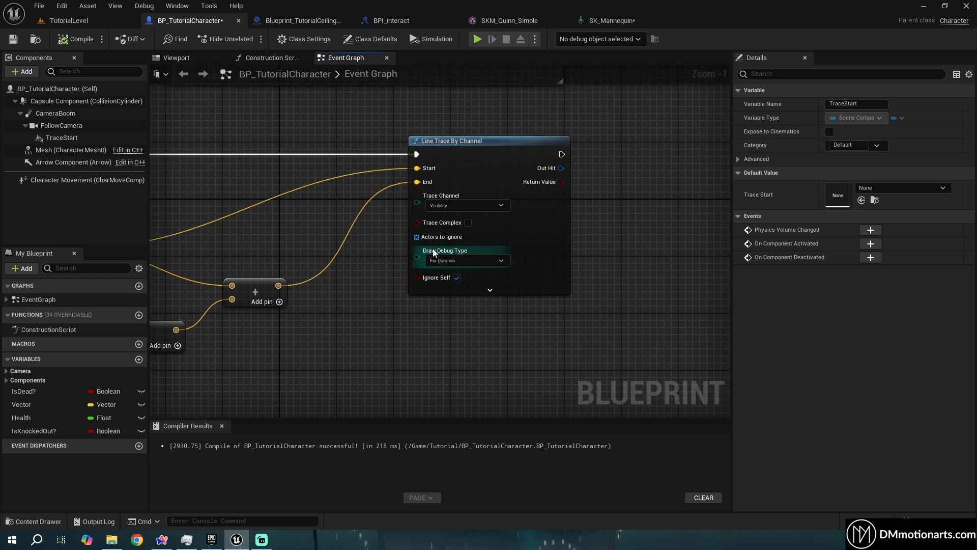
{"action": "scroll", "coordinate": [448, 255], "scroll_direction": "up", "scroll_amount": 1}
{"action": "left_click", "coordinate": [485, 295]}
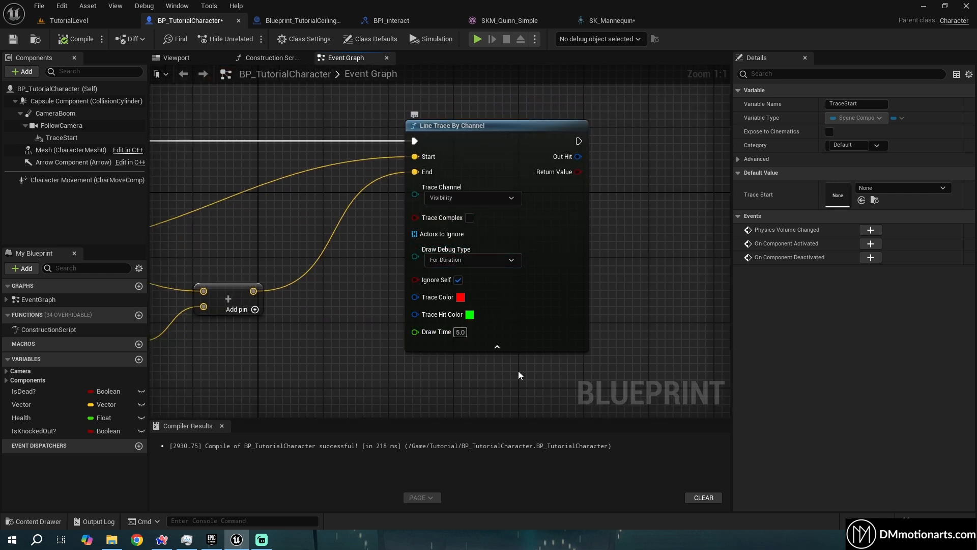
{"action": "right_click_drag", "start_coordinate": [429, 334], "coordinate": [441, 302]}
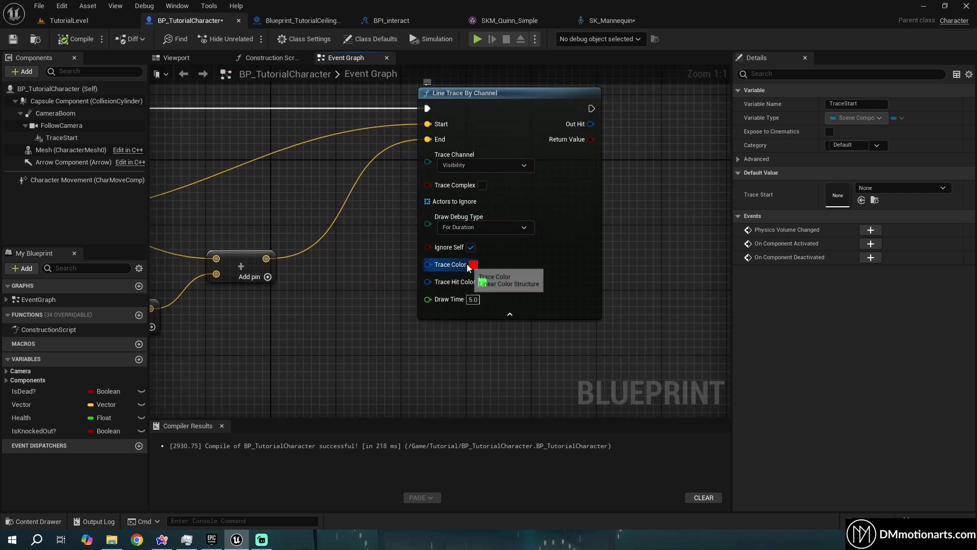
Review the TraceStart, Get World Location, Get Forward Vector, multiply and add nodes that feed the line trace's Start and End.
{"action": "right_click_drag", "start_coordinate": [658, 196], "coordinate": [525, 245]}
{"action": "scroll", "coordinate": [526, 244], "scroll_direction": "down", "scroll_amount": 4}
{"action": "scroll", "coordinate": [434, 261], "scroll_direction": "up", "scroll_amount": 2}
{"action": "mouse_move", "coordinate": [301, 263]}
{"action": "right_mouse_down"}
{"action": "mouse_move", "coordinate": [434, 261]}
{"action": "mouse_move", "coordinate": [502, 241]}
{"action": "right_mouse_up"}
{"action": "left_click_drag", "start_coordinate": [162, 177], "coordinate": [533, 341]}
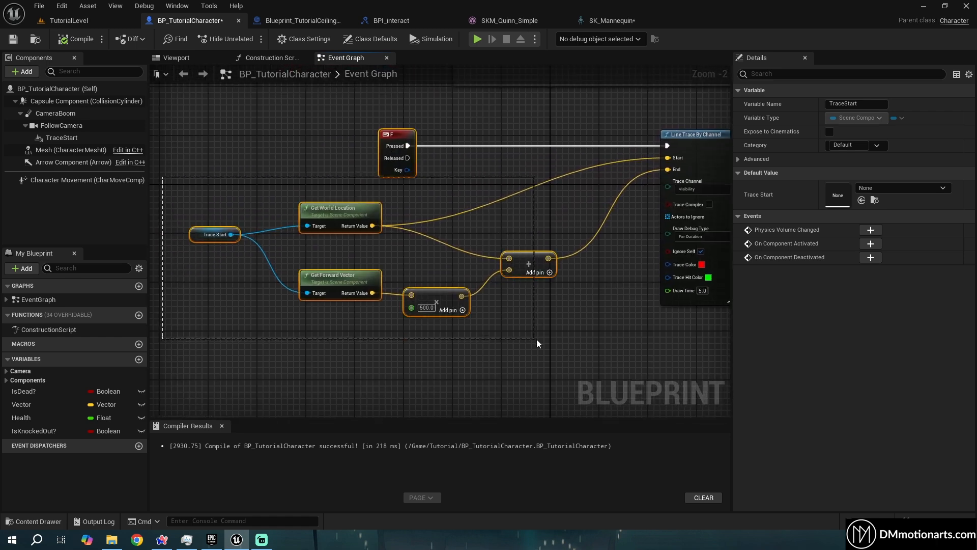
{"action": "left_click_drag", "start_coordinate": [603, 355], "coordinate": [606, 353]}
{"action": "right_click_drag", "start_coordinate": [607, 338], "coordinate": [434, 319]}
{"action": "left_click", "coordinate": [441, 334]}
{"action": "scroll", "coordinate": [427, 334], "scroll_direction": "up", "scroll_amount": 1}
{"action": "left_click_drag", "start_coordinate": [427, 333], "coordinate": [192, 233]}
{"action": "right_click_drag", "start_coordinate": [193, 234], "coordinate": [281, 236]}
{"action": "left_click", "coordinate": [232, 190]}
{"action": "left_click_drag", "start_coordinate": [227, 236], "coordinate": [534, 288]}
{"action": "right_click_drag", "start_coordinate": [610, 291], "coordinate": [377, 365]}
{"action": "left_click_drag", "start_coordinate": [577, 375], "coordinate": [394, 157]}
{"action": "right_click_drag", "start_coordinate": [628, 268], "coordinate": [515, 221]}
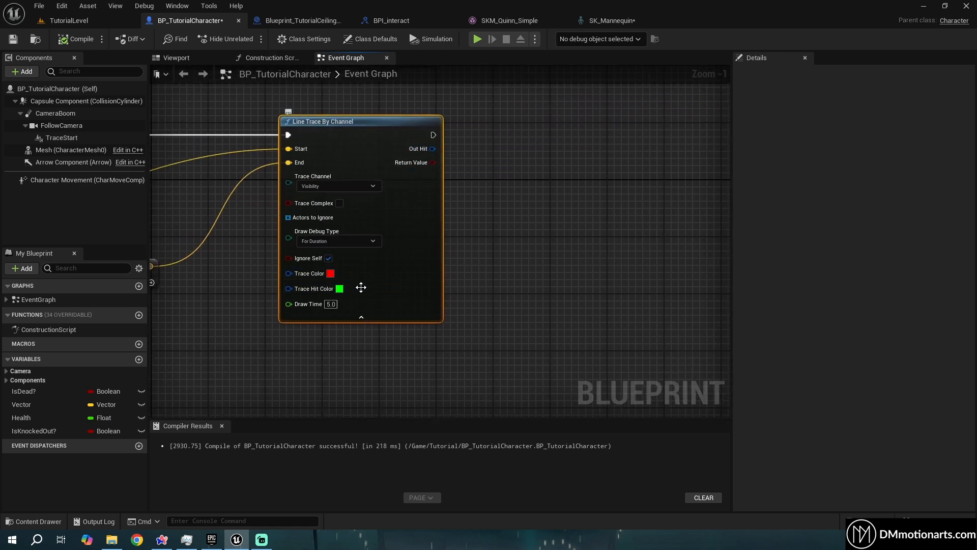
Add a Break Hit Result node from the line trace's Out Hit and expand it to show all its outputs.
{"action": "left_click_drag", "start_coordinate": [432, 149], "coordinate": [427, 149]}
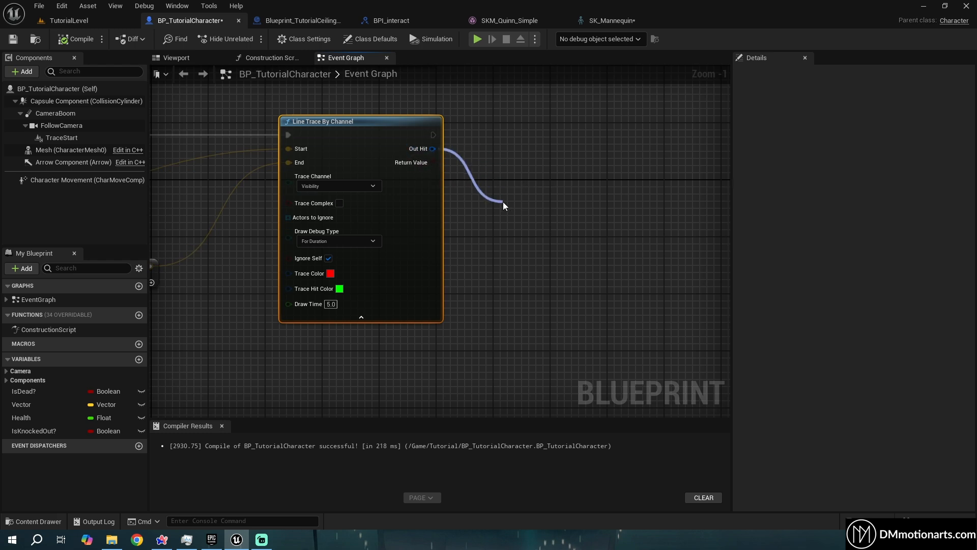
{"action": "left_click_drag", "start_coordinate": [502, 202], "coordinate": [503, 201]}
{"action": "type", "text": "break hit"}
{"action": "key", "text": "Return"}
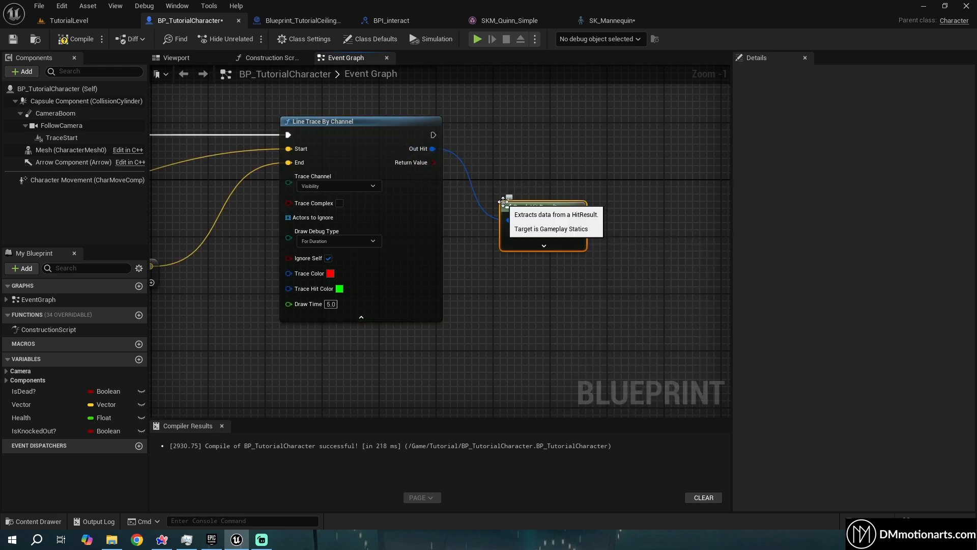
{"action": "left_click", "coordinate": [555, 247]}
{"action": "right_click_drag", "start_coordinate": [565, 366], "coordinate": [532, 209]}
{"action": "right_click_drag", "start_coordinate": [636, 71], "coordinate": [579, 194]}
{"action": "mouse_move", "coordinate": [519, 310]}
{"action": "right_mouse_down"}
{"action": "mouse_move", "coordinate": [519, 0]}
{"action": "mouse_move", "coordinate": [498, 271]}
{"action": "right_mouse_up"}
{"action": "left_click", "coordinate": [499, 273]}
{"action": "scroll", "coordinate": [499, 279], "scroll_direction": "up", "scroll_amount": 1}
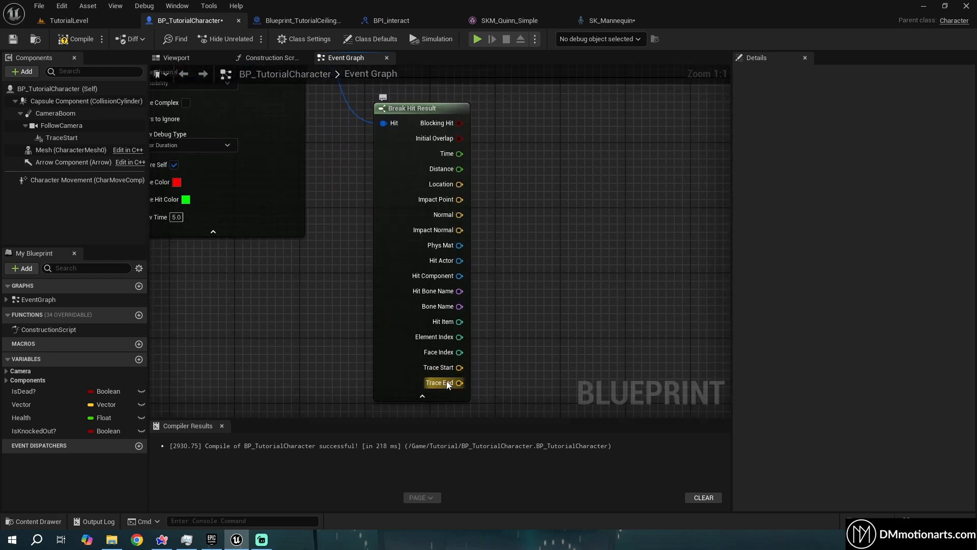
{"action": "right_click_drag", "start_coordinate": [517, 248], "coordinate": [514, 272]}
{"action": "scroll", "coordinate": [477, 319], "scroll_direction": "up", "scroll_amount": 1}
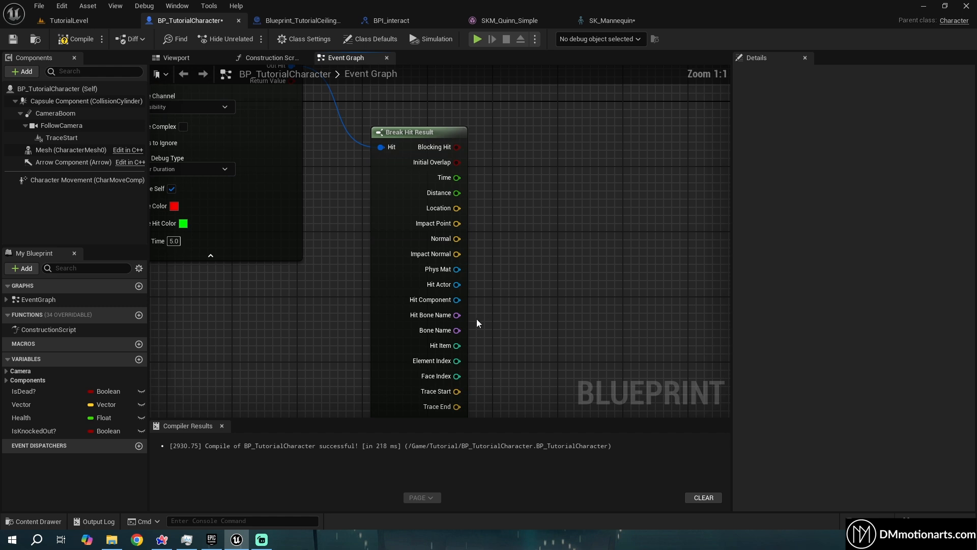
{"action": "mouse_move", "coordinate": [454, 225]}
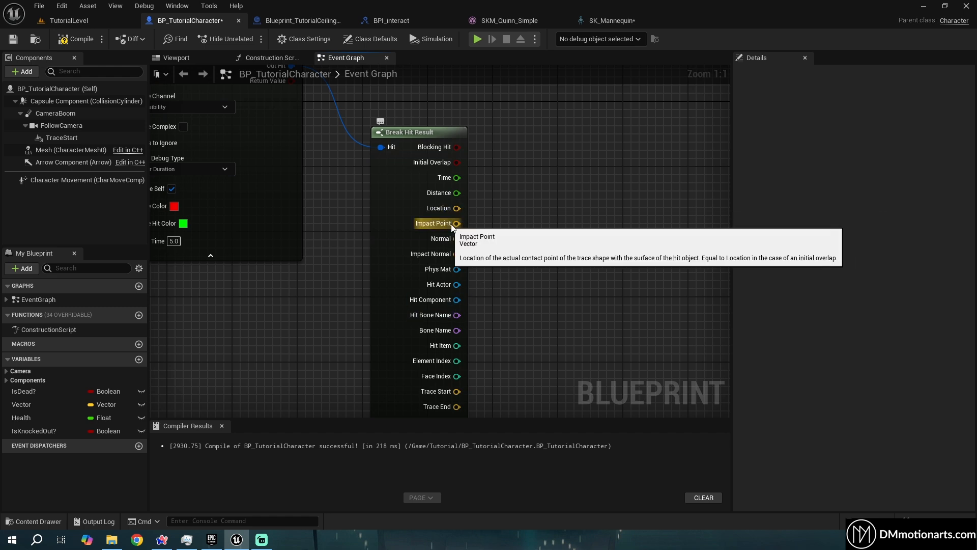
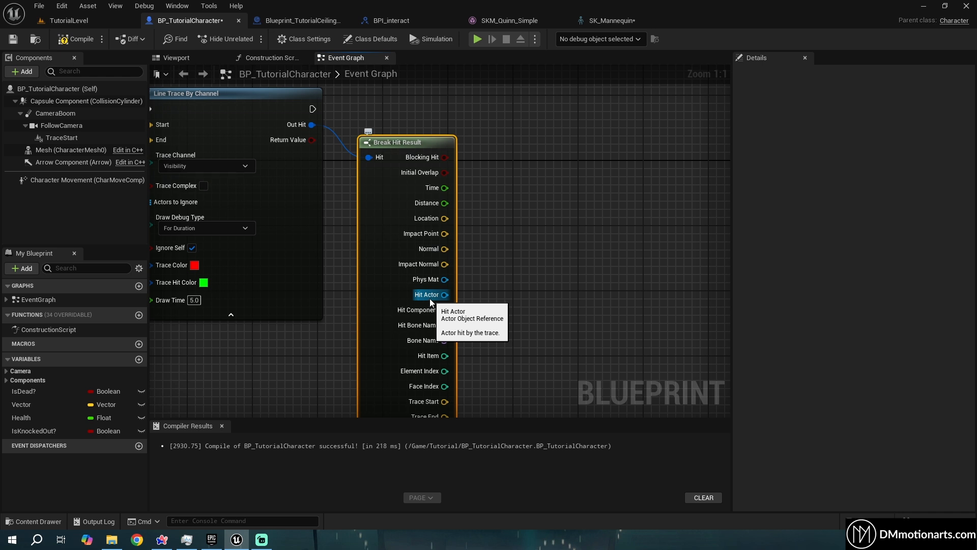
{"action": "left_click_drag", "start_coordinate": [432, 298], "coordinate": [542, 229]}
{"action": "type", "text": "print str"}
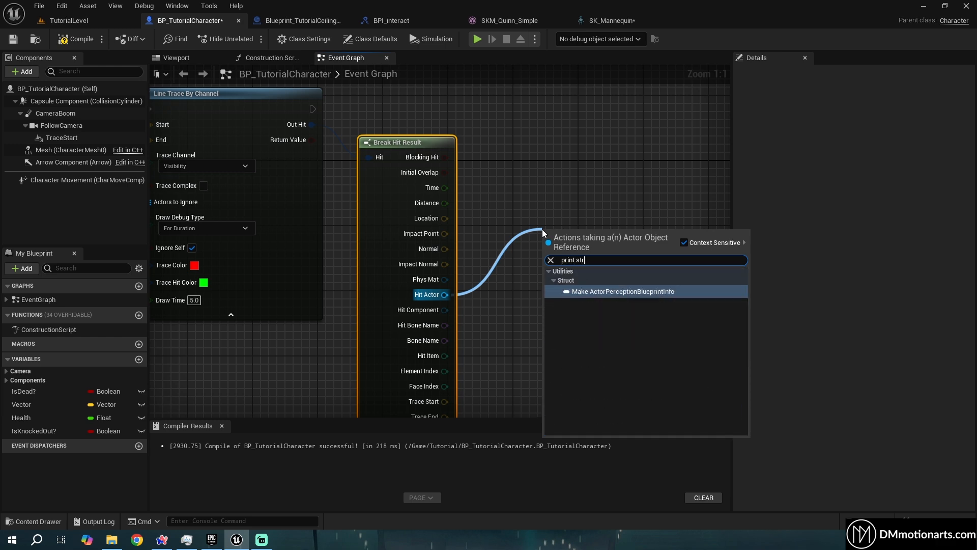
{"action": "left_click", "coordinate": [335, 112]}
Add a Print String after the line trace and feed Hit Actor's display name into its In String.
{"action": "left_click_drag", "start_coordinate": [313, 108], "coordinate": [656, 115]}
{"action": "type", "text": "print"}
{"action": "key", "text": "Return"}
{"action": "left_click_drag", "start_coordinate": [444, 295], "coordinate": [624, 136]}
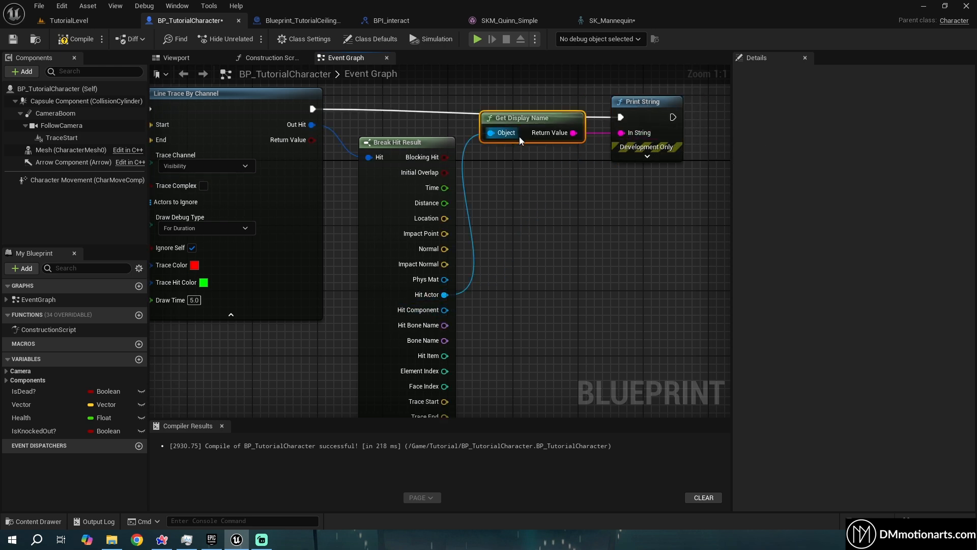
{"action": "left_click_drag", "start_coordinate": [518, 134], "coordinate": [531, 203]}
Compile and play TutorialLevel, firing line traces at the floor and the ceiling light to check the printed hit actor names.
{"action": "left_click", "coordinate": [88, 43]}
{"action": "left_click", "coordinate": [124, 18]}
{"action": "left_click", "coordinate": [249, 39]}
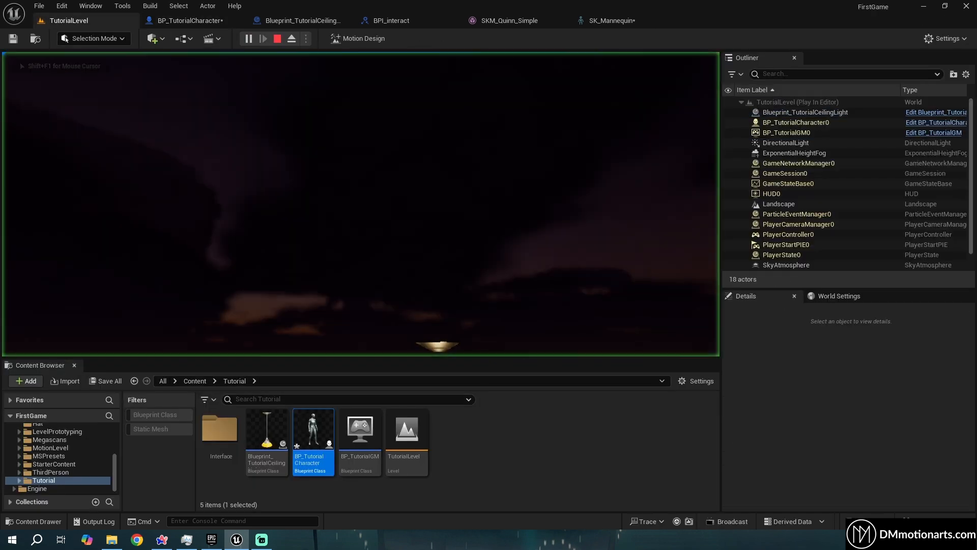
{"action": "key", "text": "e"}
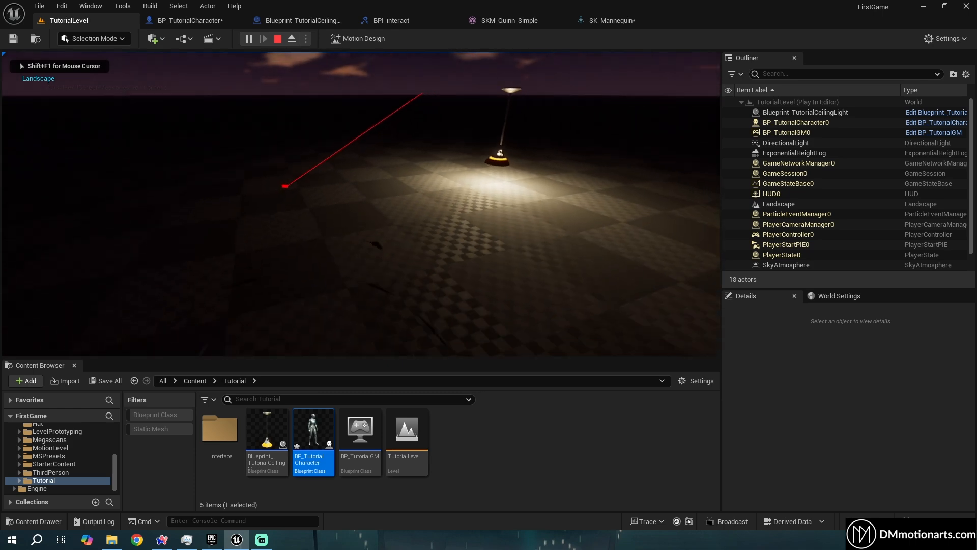
{"action": "key", "text": "e"}
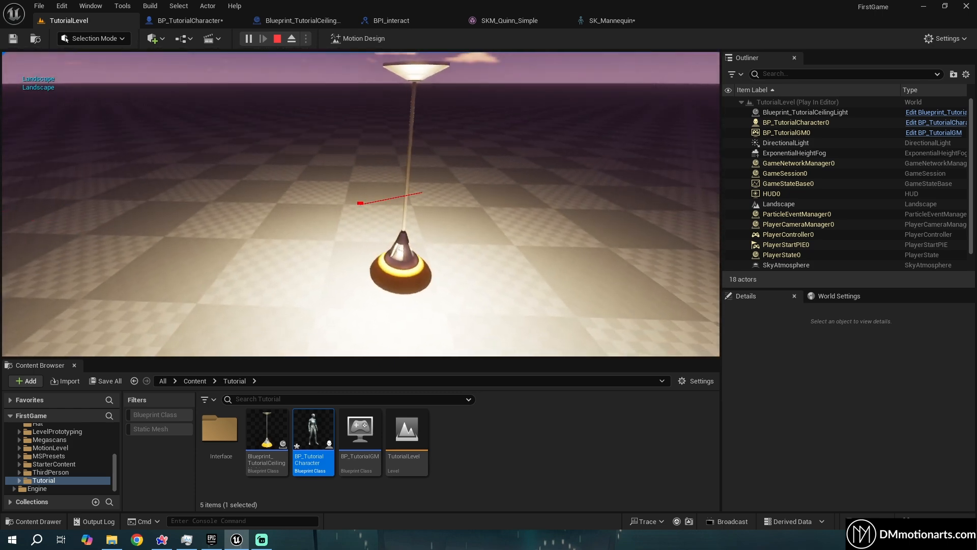
{"action": "key", "text": "e"}
{"action": "key", "text": "e"}
{"action": "key", "text": "e"}
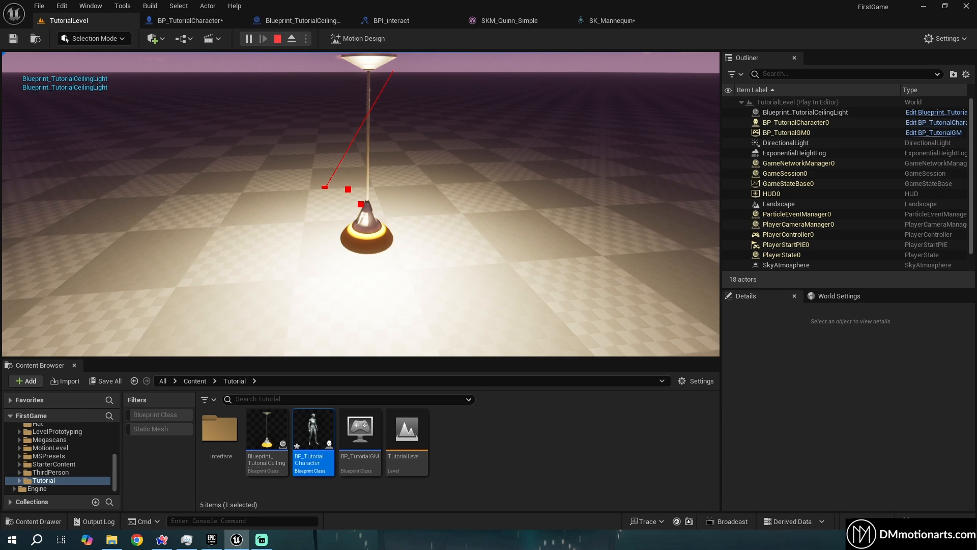
{"action": "key", "text": "e"}
{"action": "key", "text": "s"}
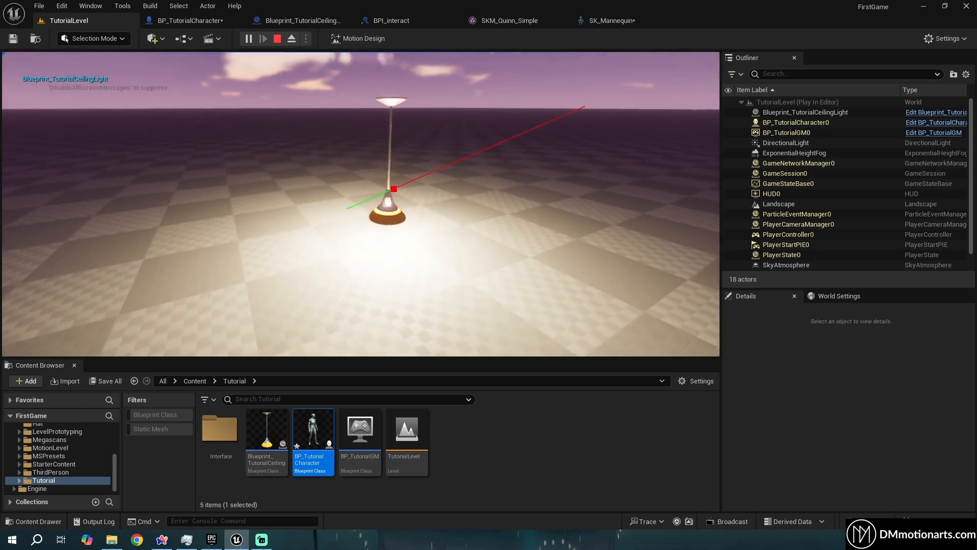
{"action": "key", "text": "Escape"}
Delete the Get Display Name and Print String nodes from BP_TutorialCharacter's event graph.
{"action": "left_click", "coordinate": [188, 20]}
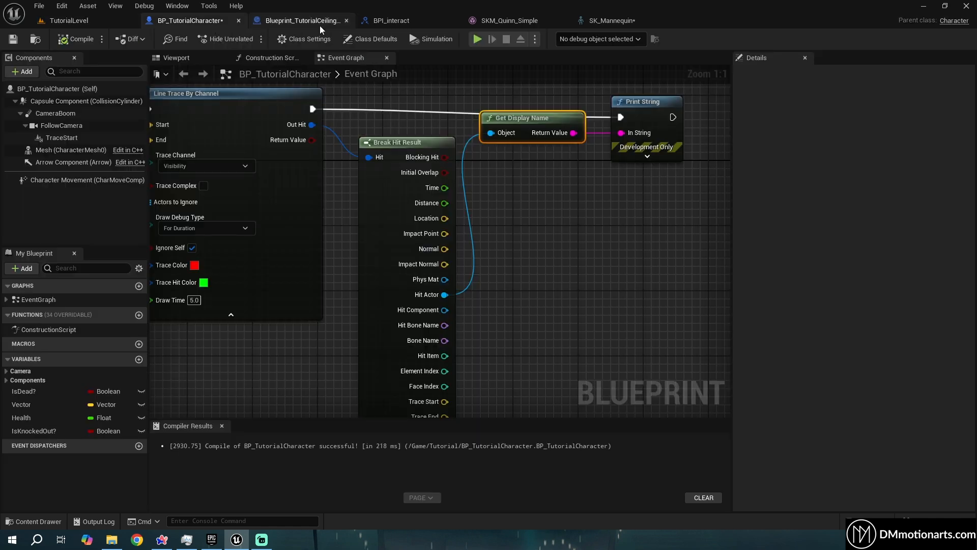
{"action": "scroll", "coordinate": [529, 260], "scroll_direction": "down", "scroll_amount": 4}
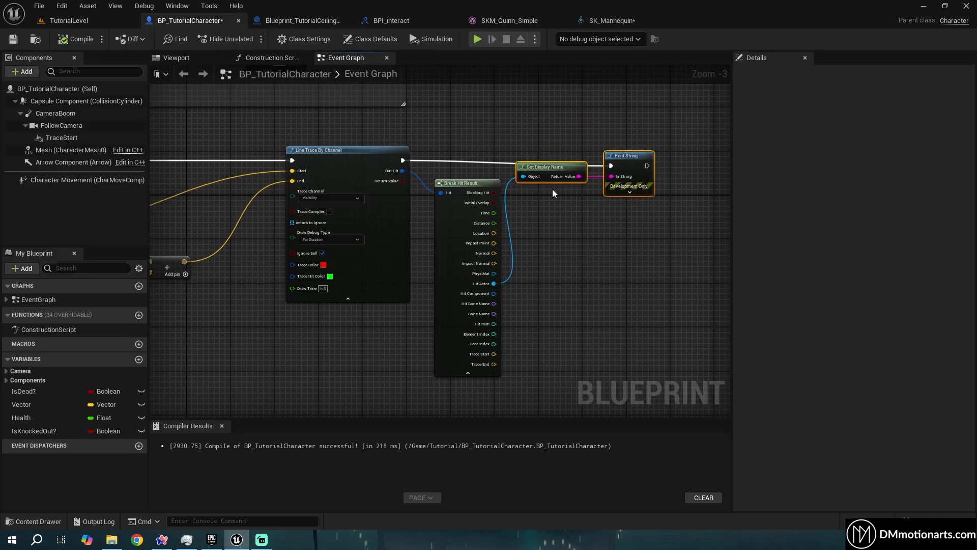
{"action": "key", "text": "Delete"}
{"action": "scroll", "coordinate": [515, 243], "scroll_direction": "up", "scroll_amount": 2}
{"action": "right_click_drag", "start_coordinate": [486, 238], "coordinate": [451, 168]}
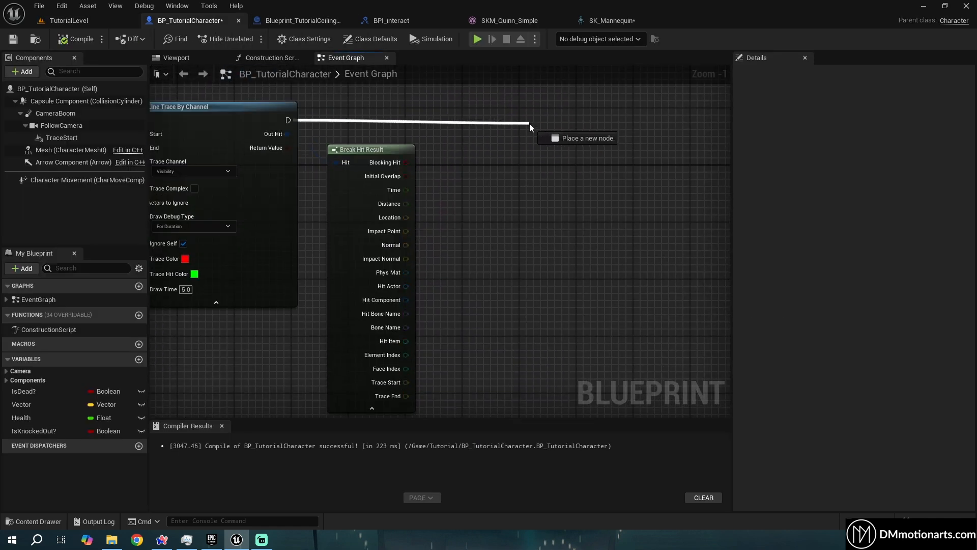
Add a BPI_interact Do Action call after the line trace, connect Hit Actor to its Target, and compile and save the blueprint.
{"action": "left_click_drag", "start_coordinate": [529, 123], "coordinate": [544, 102]}
{"action": "type", "text": "do action"}
{"action": "key", "text": "Return"}
{"action": "left_click_drag", "start_coordinate": [405, 286], "coordinate": [559, 141]}
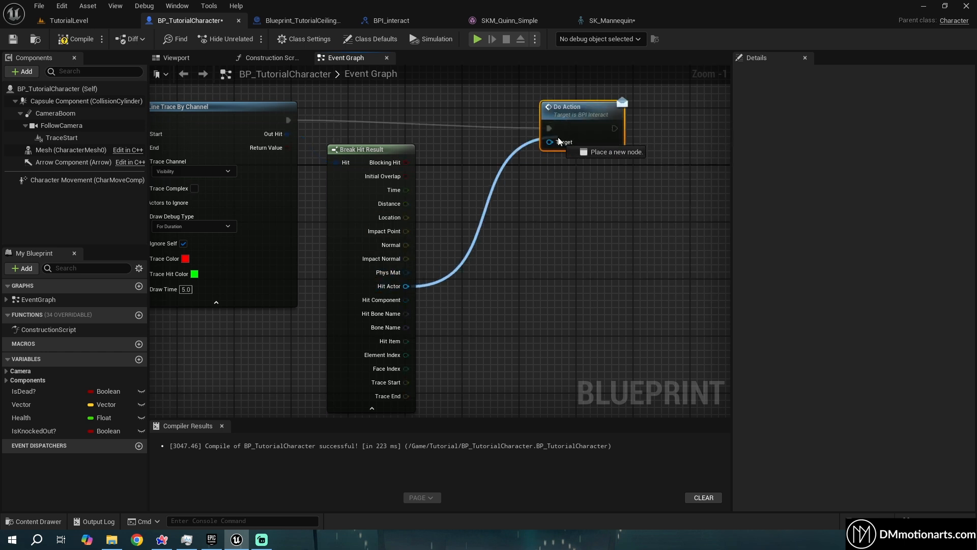
{"action": "left_click_drag", "start_coordinate": [545, 108], "coordinate": [559, 108]}
{"action": "left_click", "coordinate": [79, 42]}
{"action": "left_click", "coordinate": [13, 41]}
{"action": "right_click_drag", "start_coordinate": [468, 193], "coordinate": [462, 216]}
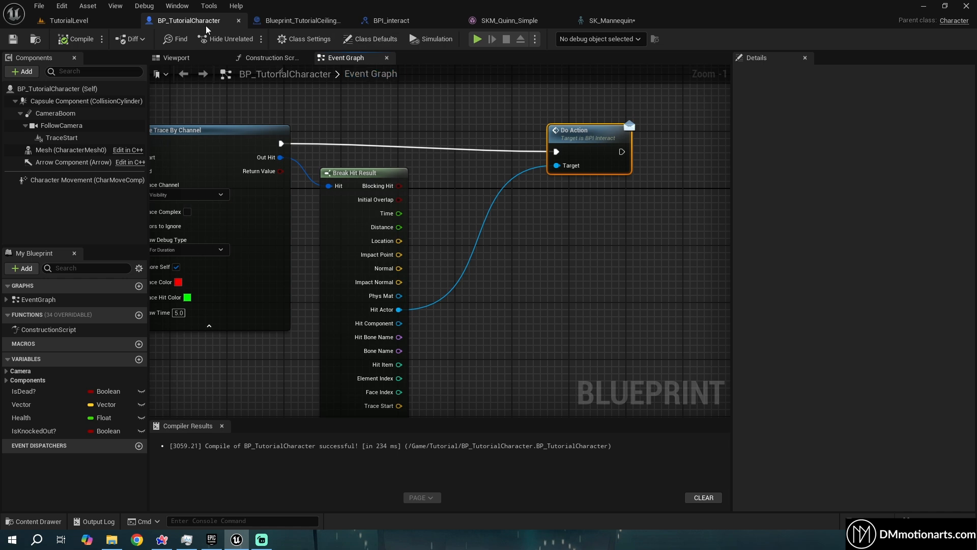
Implement the Do Action interface event in Blueprint_TutorialCeilingLight and connect its execution output to the Flip Flop node.
{"action": "left_click", "coordinate": [311, 22]}
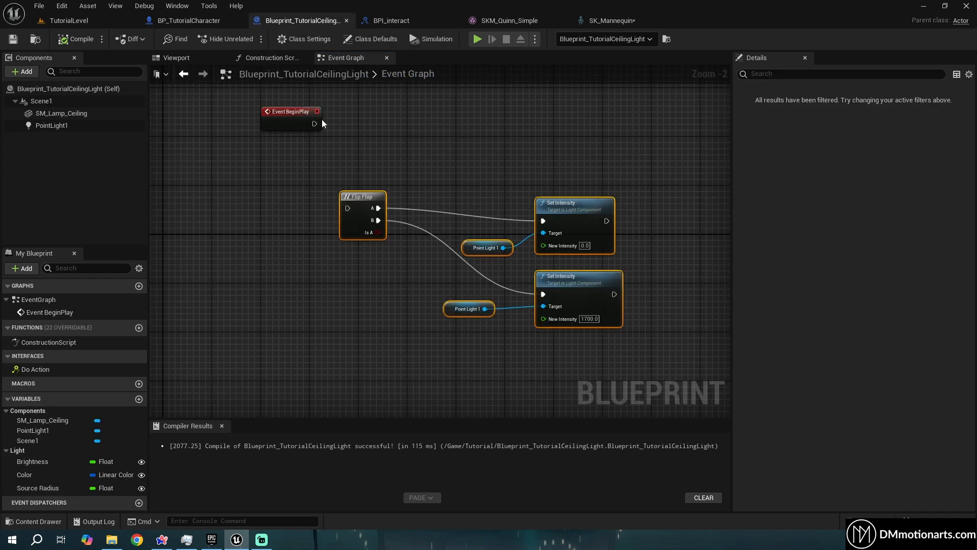
{"action": "scroll", "coordinate": [297, 192], "scroll_direction": "up", "scroll_amount": 2}
{"action": "right_click", "coordinate": [35, 369]}
{"action": "left_click", "coordinate": [81, 400]}
{"action": "left_click_drag", "start_coordinate": [319, 179], "coordinate": [304, 104]}
{"action": "right_click_drag", "start_coordinate": [301, 111], "coordinate": [312, 289]}
{"action": "left_click_drag", "start_coordinate": [310, 292], "coordinate": [333, 273]}
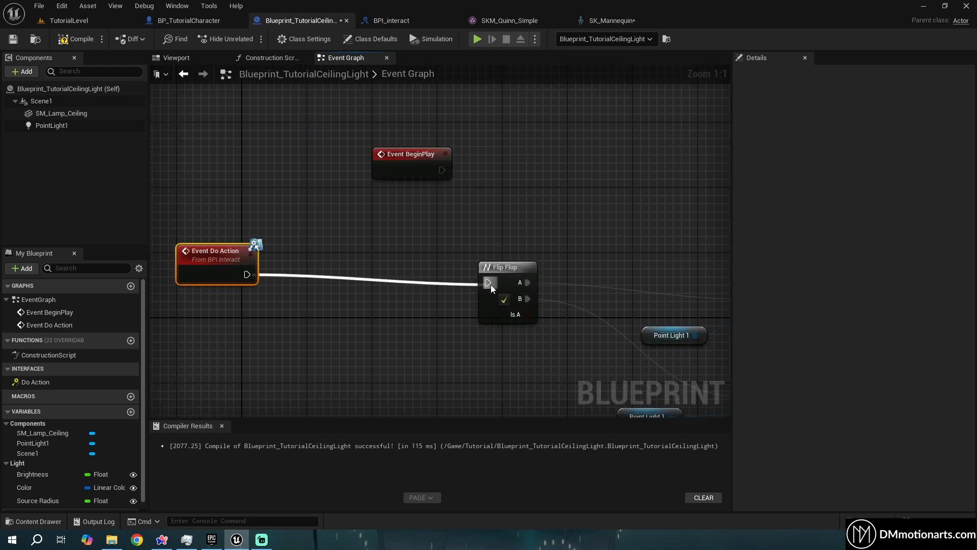
{"action": "left_click_drag", "start_coordinate": [487, 286], "coordinate": [487, 286]}
{"action": "left_click_drag", "start_coordinate": [223, 268], "coordinate": [360, 283]}
Review BP_TutorialCharacter's chain from the F key event through the line trace and Break Hit Result to Do Action.
{"action": "left_click", "coordinate": [187, 22]}
{"action": "scroll", "coordinate": [301, 225], "scroll_direction": "down", "scroll_amount": 2}
{"action": "scroll", "coordinate": [301, 225], "scroll_direction": "down", "scroll_amount": 2}
{"action": "right_click_drag", "start_coordinate": [254, 234], "coordinate": [499, 255]}
{"action": "scroll", "coordinate": [377, 257], "scroll_direction": "up", "scroll_amount": 4}
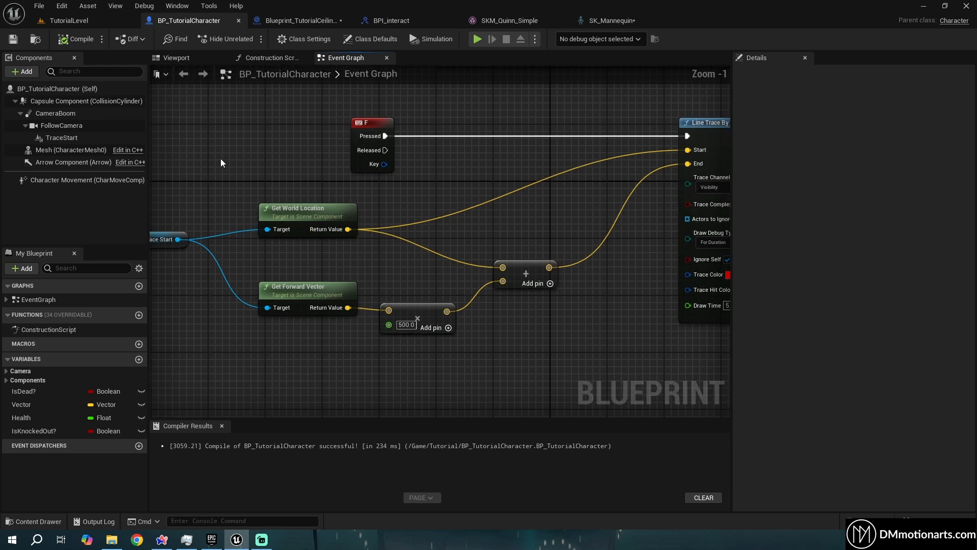
{"action": "left_click_drag", "start_coordinate": [242, 158], "coordinate": [585, 341]}
{"action": "right_click_drag", "start_coordinate": [628, 280], "coordinate": [297, 219]}
{"action": "left_click", "coordinate": [297, 219]}
{"action": "right_click_drag", "start_coordinate": [377, 340], "coordinate": [317, 214]}
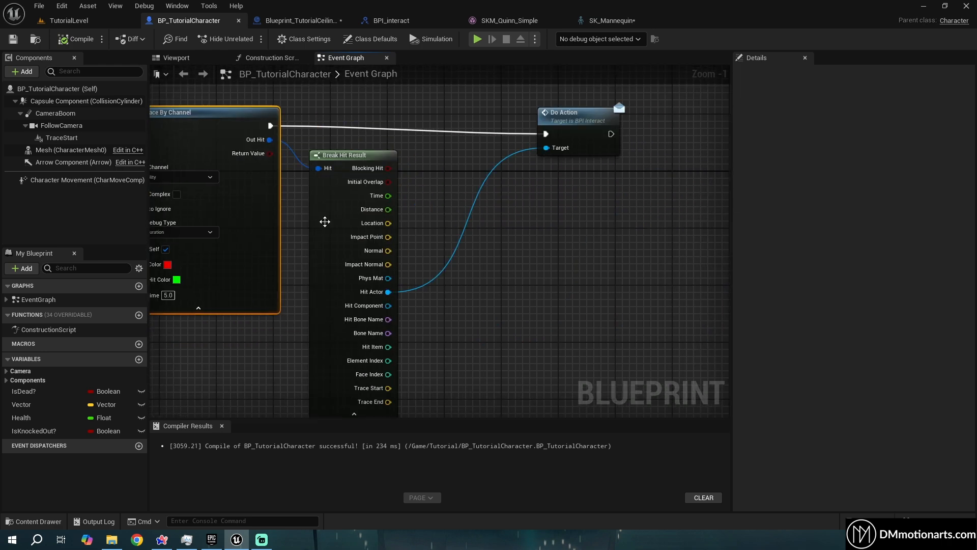
{"action": "left_click_drag", "start_coordinate": [611, 218], "coordinate": [590, 123]}
{"action": "right_click_drag", "start_coordinate": [482, 139], "coordinate": [477, 186]}
{"action": "left_click_drag", "start_coordinate": [506, 126], "coordinate": [555, 169]}
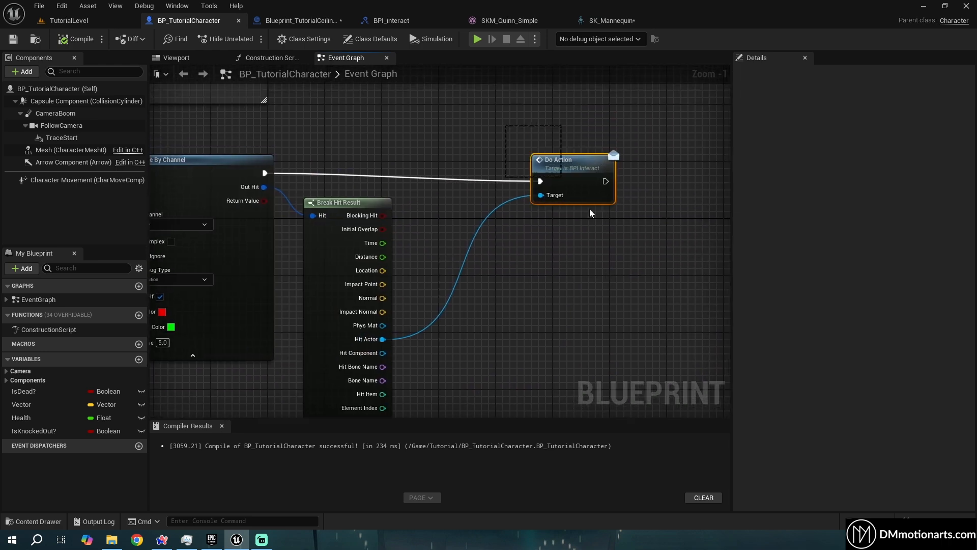
{"action": "key", "text": "q"}
{"action": "key", "text": "ctrl+z"}
Review Blueprint_TutorialCeilingLight's chain from Event Do Action through Flip Flop to both Set Intensity nodes, comparing it with the character's Do Action call.
{"action": "left_click", "coordinate": [288, 20]}
{"action": "right_click_drag", "start_coordinate": [324, 234], "coordinate": [243, 157]}
{"action": "left_click_drag", "start_coordinate": [206, 158], "coordinate": [331, 248]}
{"action": "right_click_drag", "start_coordinate": [331, 249], "coordinate": [257, 222]}
{"action": "left_click_drag", "start_coordinate": [347, 146], "coordinate": [421, 249]}
{"action": "right_click_drag", "start_coordinate": [420, 250], "coordinate": [329, 232]}
{"action": "left_click_drag", "start_coordinate": [411, 111], "coordinate": [567, 227]}
{"action": "right_click_drag", "start_coordinate": [324, 242], "coordinate": [439, 239]}
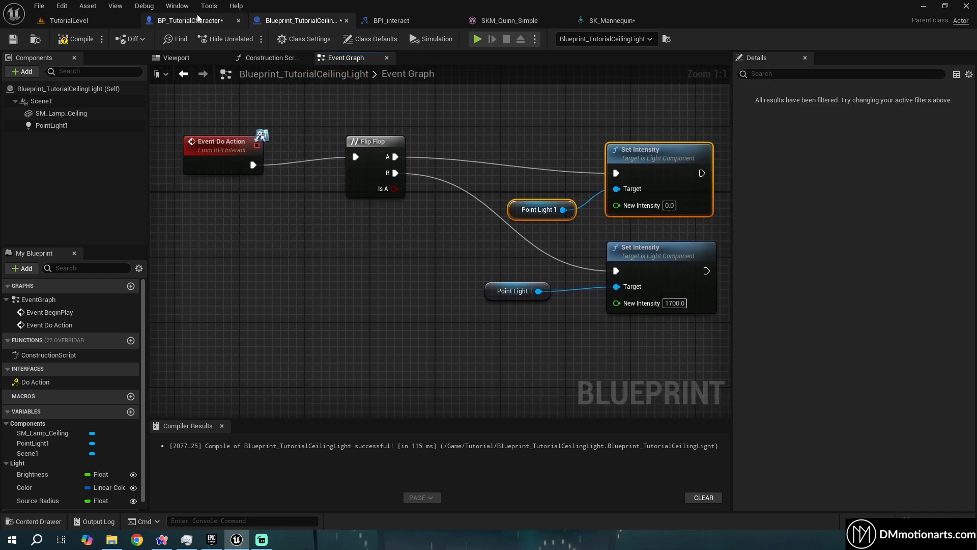
{"action": "left_click", "coordinate": [196, 20]}
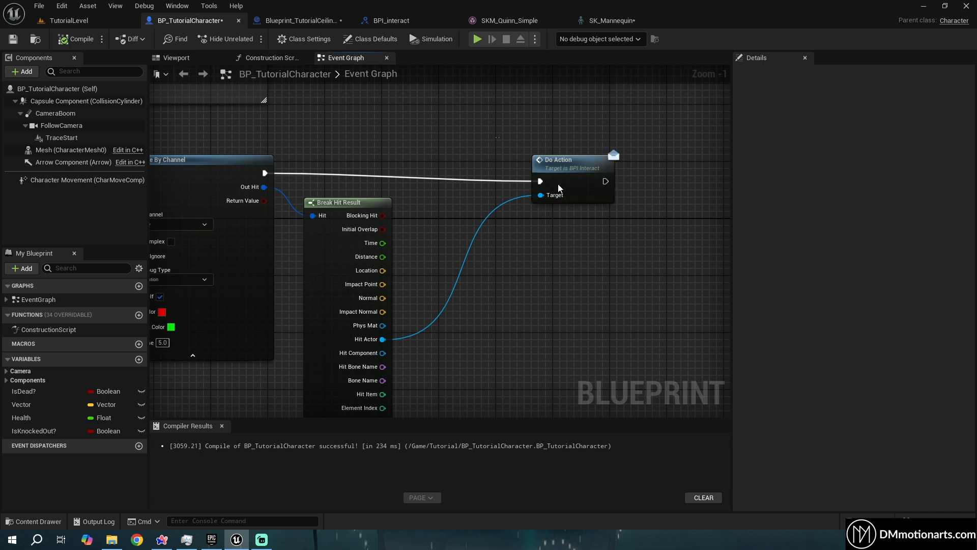
{"action": "left_click", "coordinate": [301, 21]}
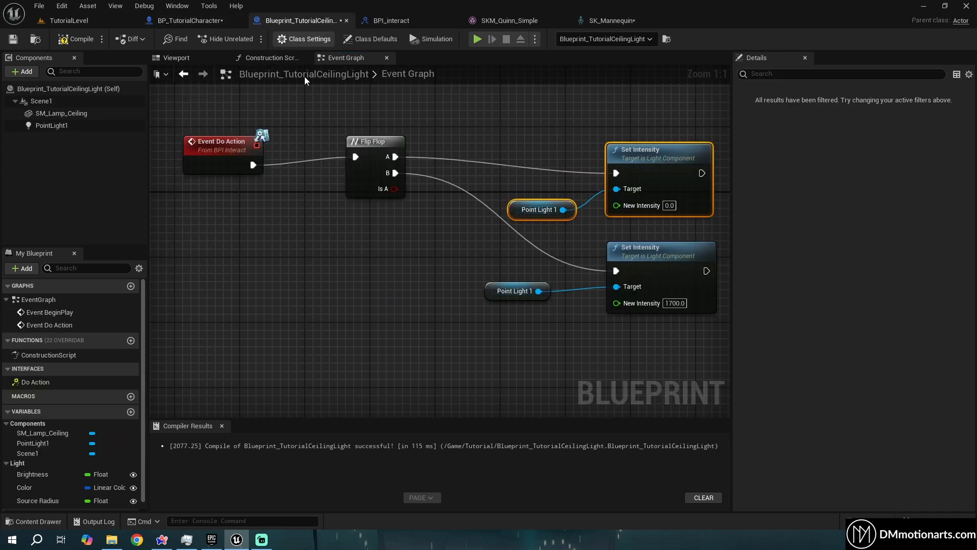
Play TutorialLevel and repeatedly fire the interaction trace at the ceiling light from several distances to test toggling, and end the session.
{"action": "left_click", "coordinate": [63, 24]}
{"action": "left_click", "coordinate": [250, 38]}
{"action": "key", "text": "e"}
{"action": "key", "text": "e"}
{"action": "key", "text": "e"}
{"action": "key", "text": "e"}
{"action": "key", "text": "e"}
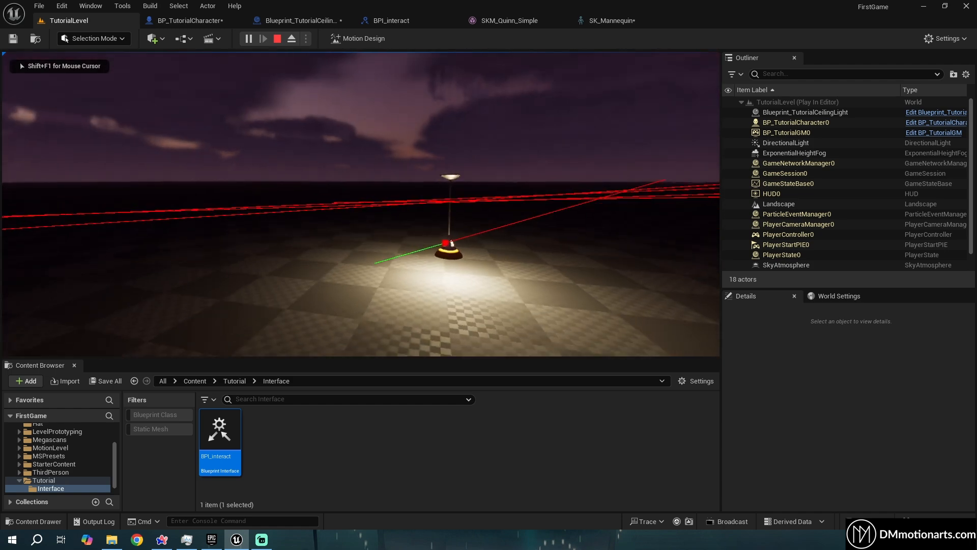
{"action": "key", "text": "e"}
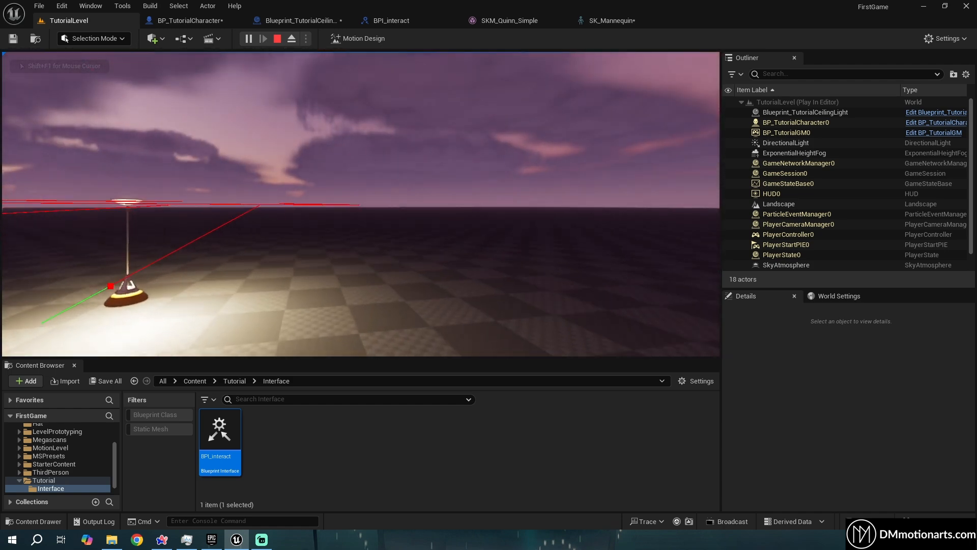
{"action": "key", "text": "w"}
{"action": "key", "text": "e"}
{"action": "key", "text": "e"}
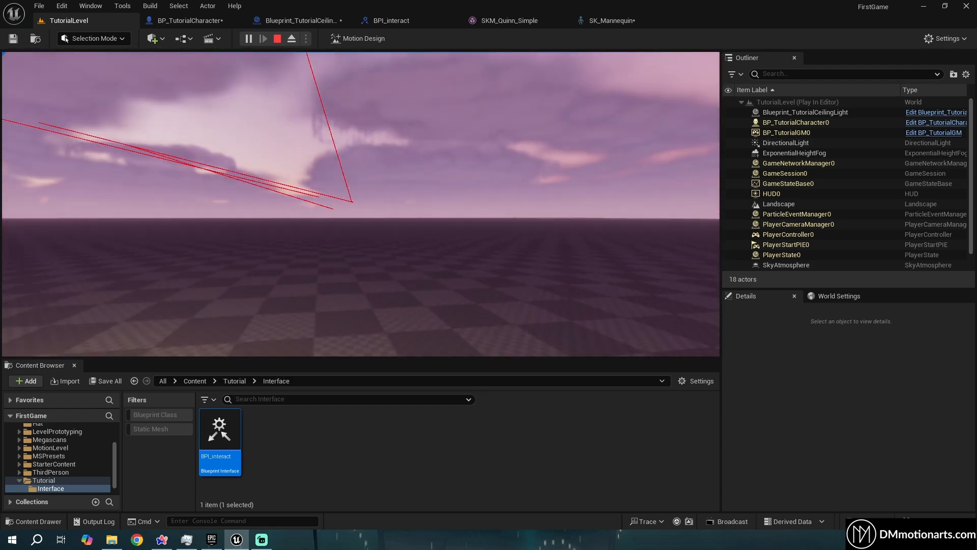
{"action": "key", "text": "w"}
{"action": "key", "text": "e"}
{"action": "key", "text": "e"}
{"action": "key", "text": "e"}
{"action": "key", "text": "e"}
{"action": "key", "text": "e"}
{"action": "key", "text": "e"}
{"action": "key", "text": "e"}
{"action": "key", "text": "e"}
{"action": "key", "text": "a"}
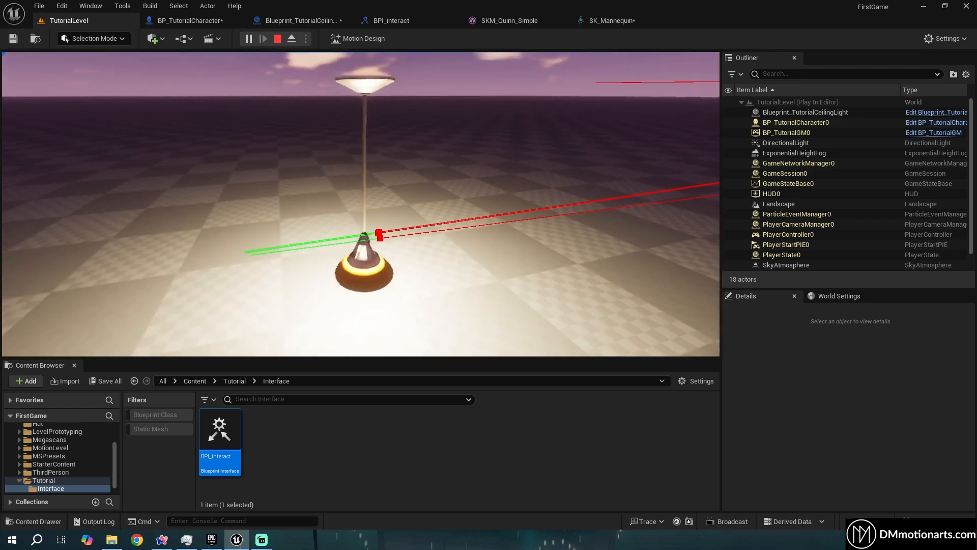
{"action": "key", "text": "e"}
{"action": "key", "text": "e"}
{"action": "key", "text": "e"}
{"action": "key", "text": "e"}
{"action": "key", "text": "e"}
{"action": "key", "text": "e"}
{"action": "key", "text": "e"}
{"action": "key", "text": "e"}
{"action": "key", "text": "Escape"}
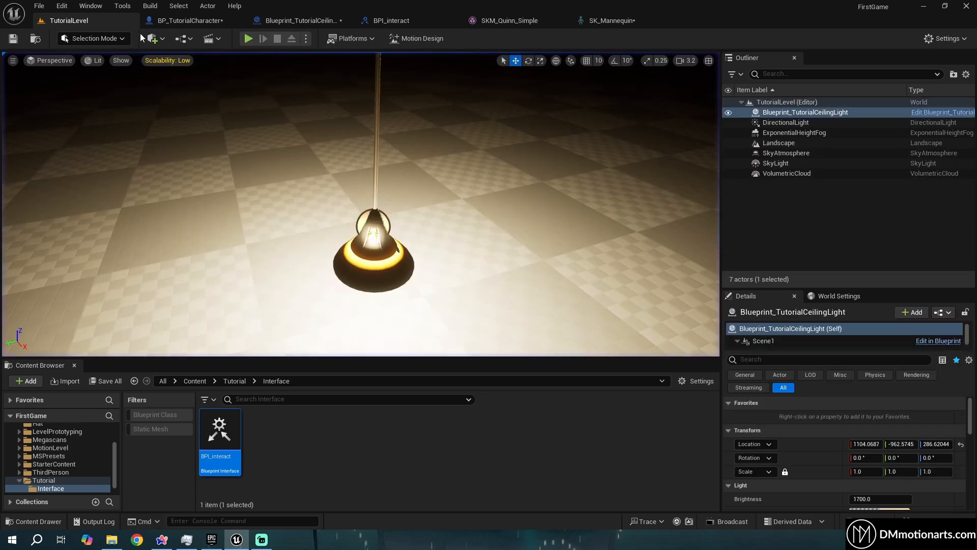
Add a Box Collision component under Scene1 in Blueprint_TutorialCeilingLight.
{"action": "left_click", "coordinate": [192, 21]}
{"action": "left_click", "coordinate": [382, 20]}
{"action": "left_click", "coordinate": [303, 23]}
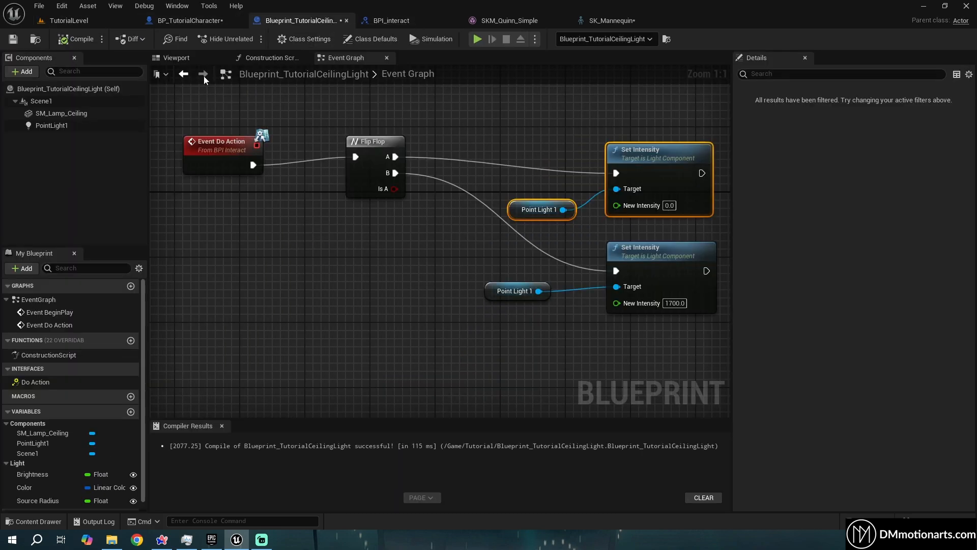
{"action": "left_click", "coordinate": [176, 57]}
{"action": "right_click_drag", "start_coordinate": [452, 287], "coordinate": [461, 293]}
{"action": "key", "text": "w"}
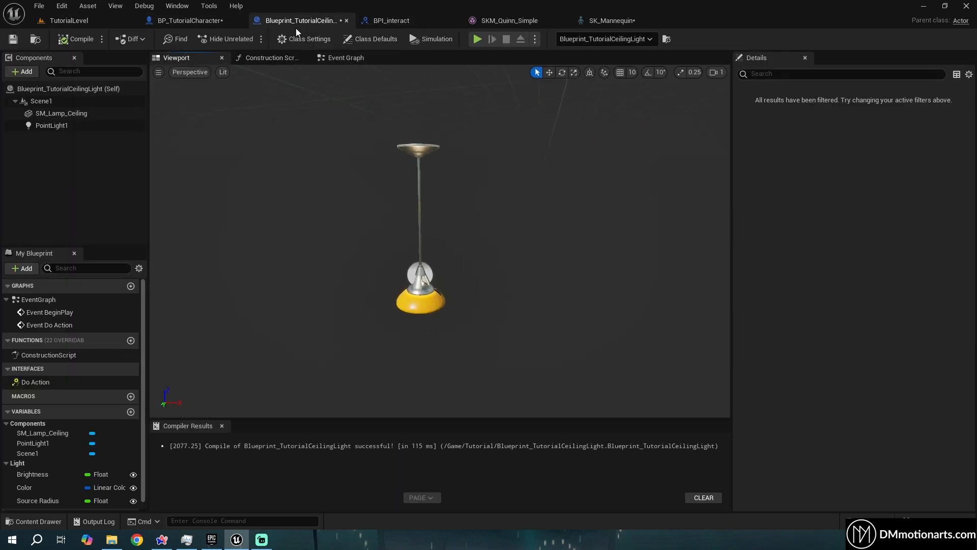
{"action": "left_click", "coordinate": [24, 71]}
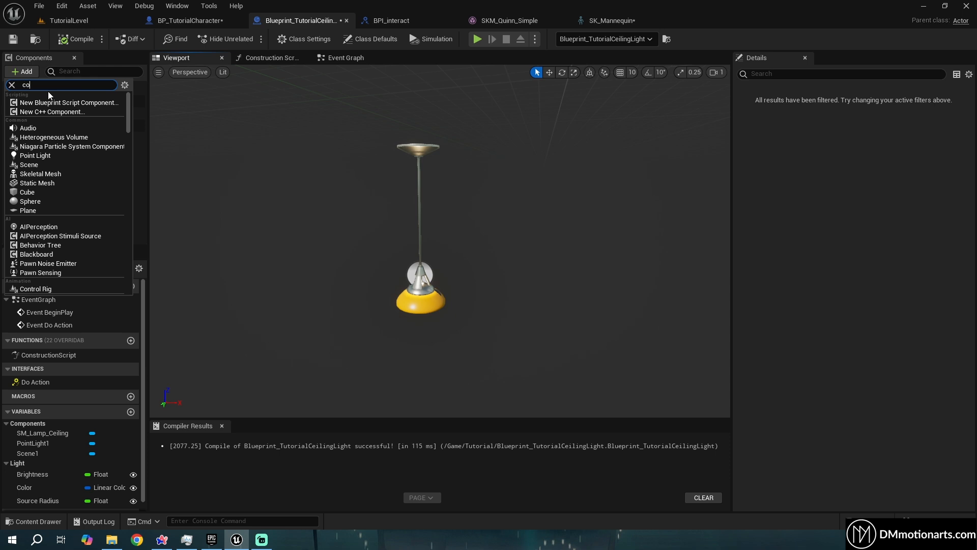
{"action": "type", "text": "coll"}
{"action": "left_click", "coordinate": [34, 103]}
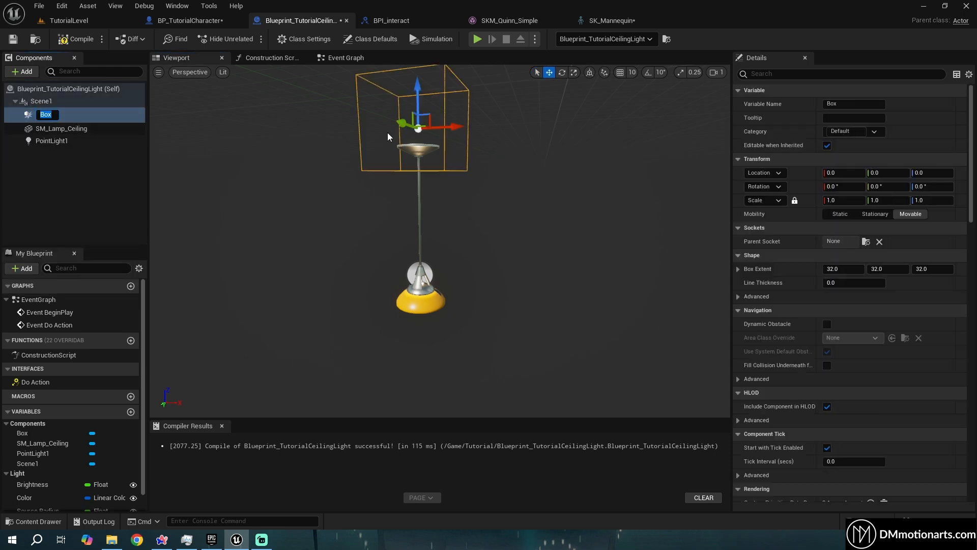
Lower and stretch the collision box around the whole lamp, at about -71 Z location and 2.34 Z scale.
{"action": "left_click_drag", "start_coordinate": [417, 127], "coordinate": [421, 218]}
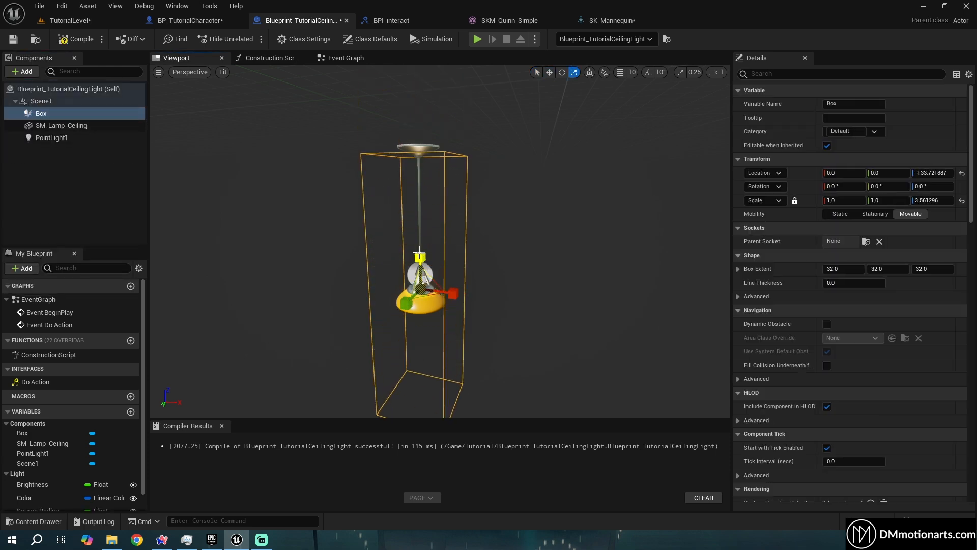
{"action": "left_click_drag", "start_coordinate": [420, 257], "coordinate": [420, 187]}
{"action": "key", "text": "w"}
{"action": "left_click", "coordinate": [47, 115]}
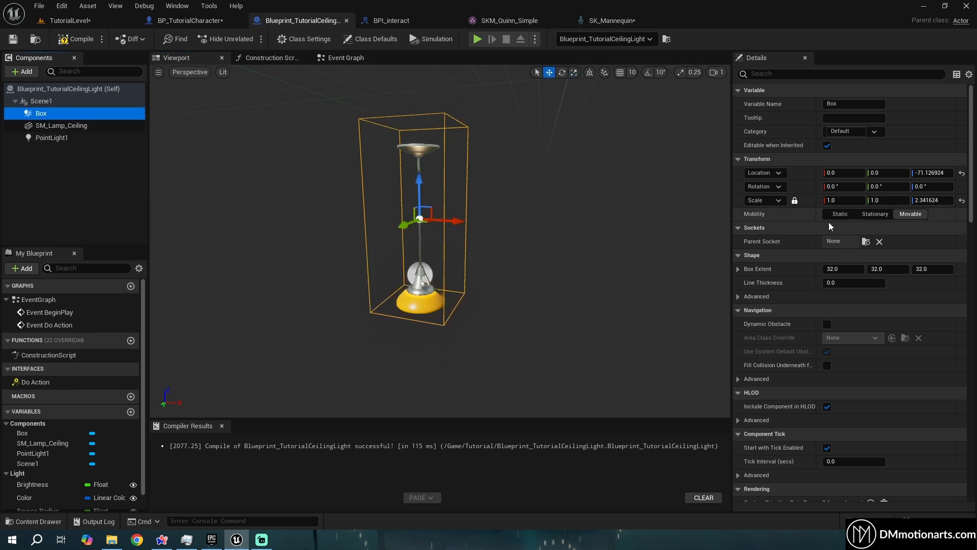
Filter the Box component's details by "collis" and examine its collision preset and trace responses.
{"action": "left_click", "coordinate": [786, 73]}
{"action": "type", "text": "collis"}
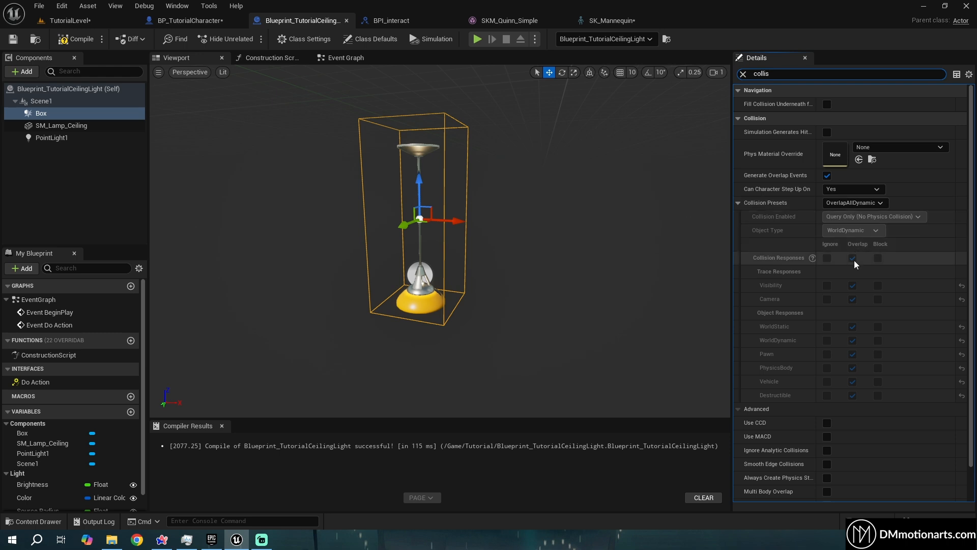
{"action": "scroll", "coordinate": [789, 272], "scroll_direction": "down", "scroll_amount": 1}
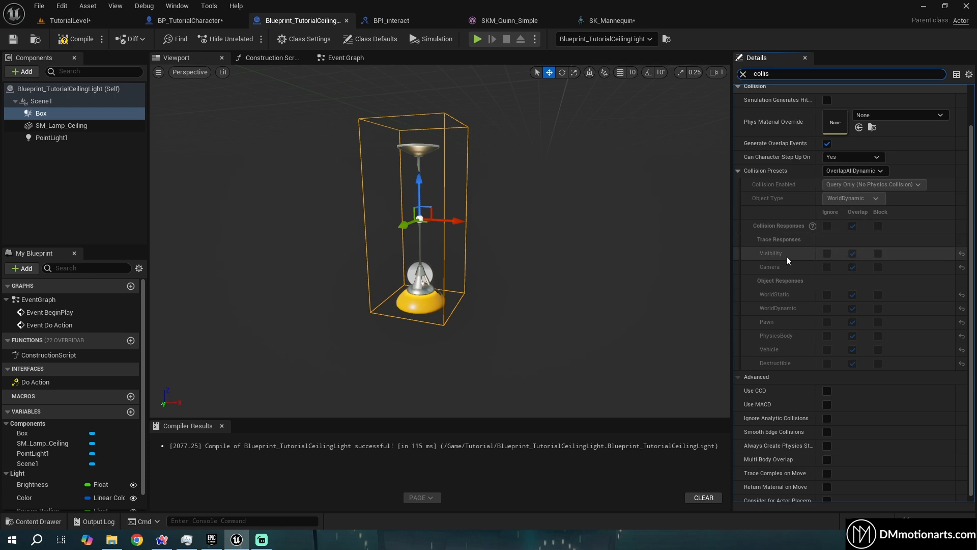
Play TutorialLevel again, fire traces at the lamp's new collision box from different angles, and end the session.
{"action": "left_click", "coordinate": [105, 25]}
{"action": "key", "text": "alt+p"}
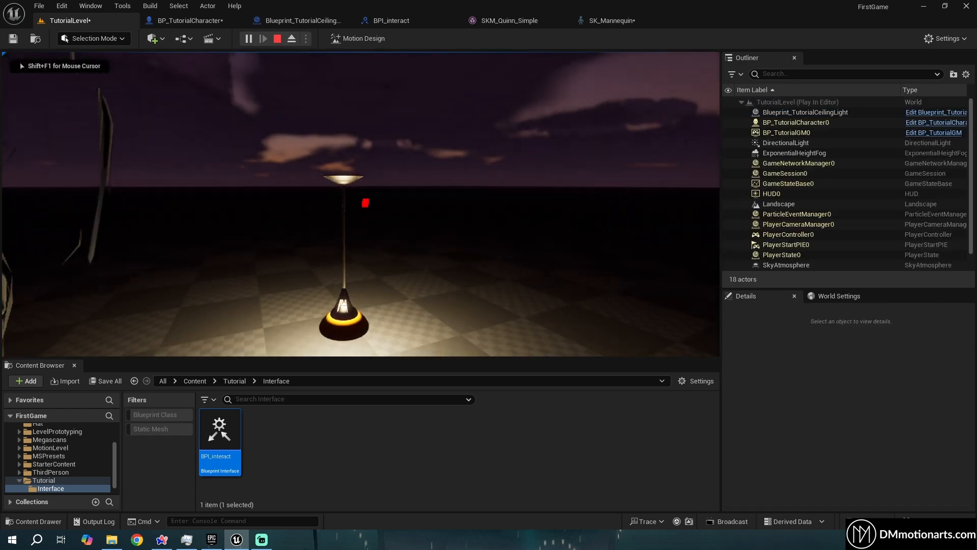
{"action": "key", "text": "e"}
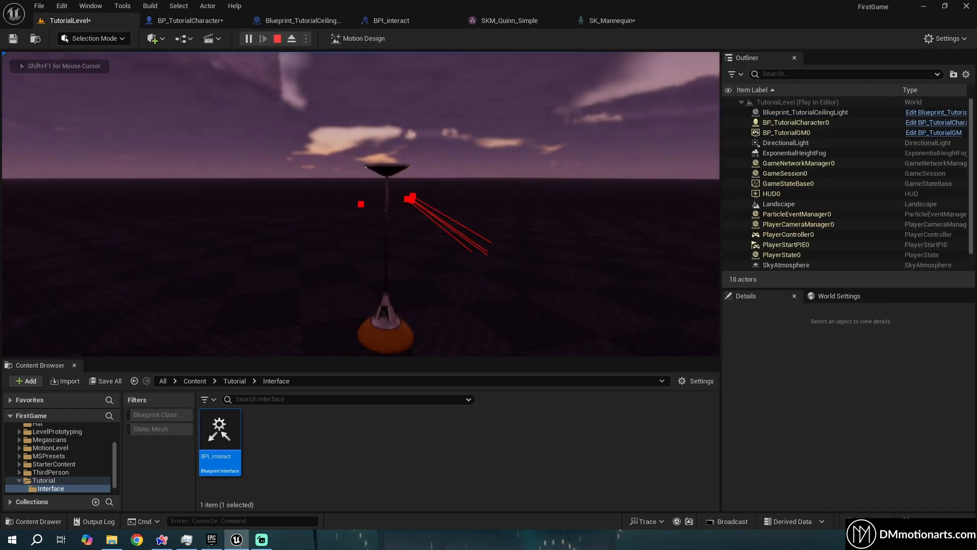
{"action": "key", "text": "e"}
{"action": "key", "text": "e"}
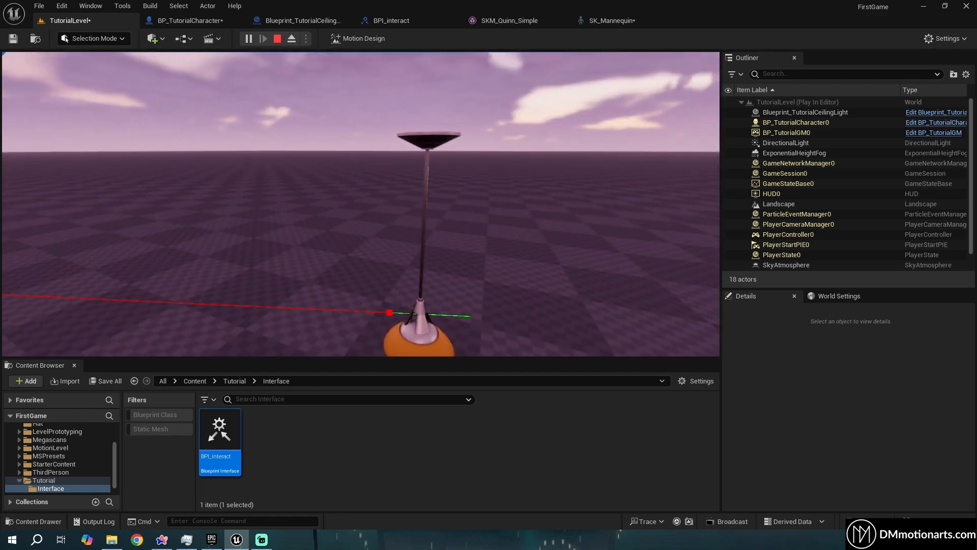
{"action": "key", "text": "e"}
{"action": "key", "text": "e"}
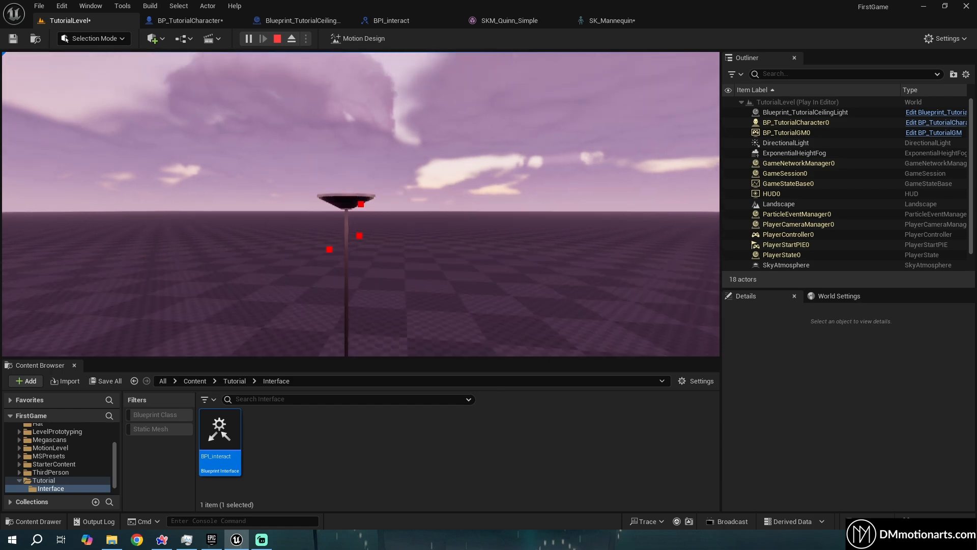
{"action": "key", "text": "e"}
{"action": "key", "text": "e"}
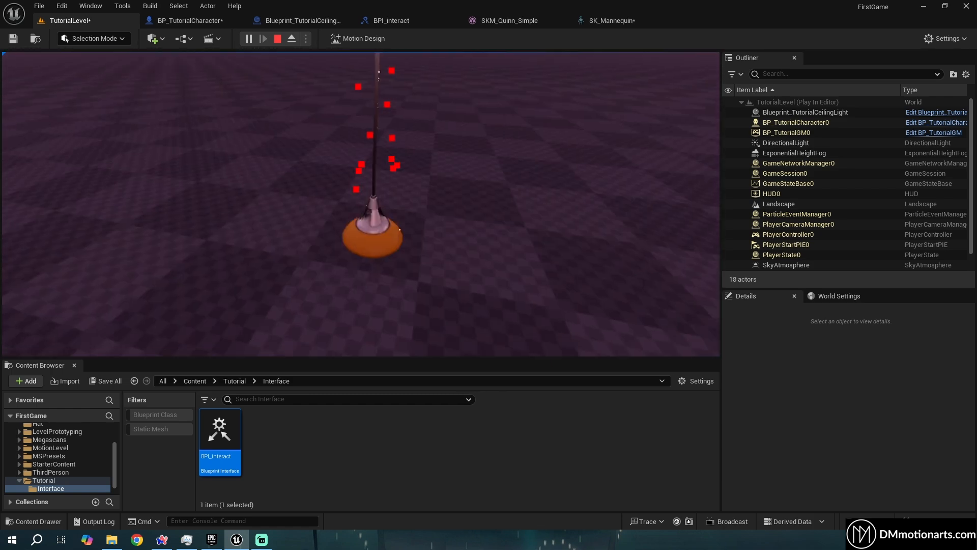
{"action": "key", "text": "e"}
{"action": "key", "text": "e"}
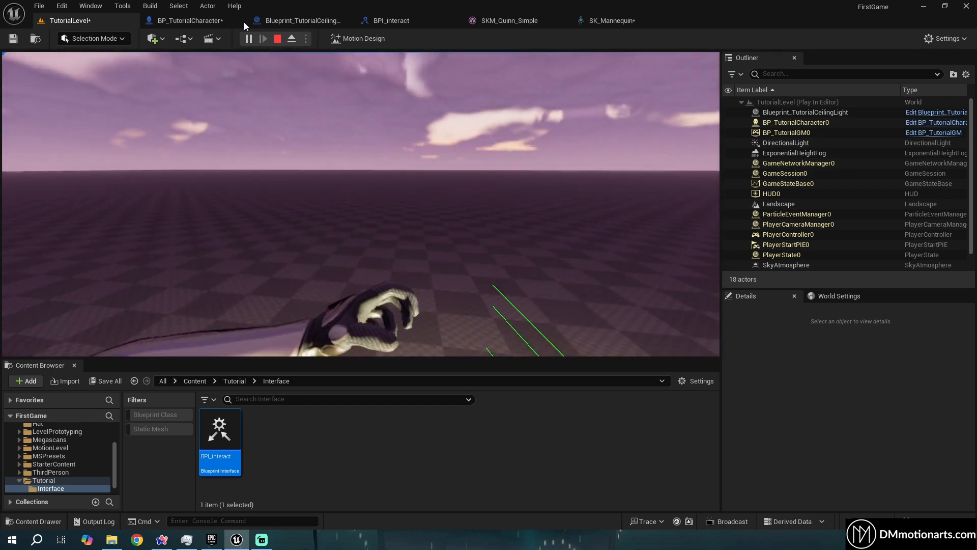
{"action": "key", "text": "Escape"}
Review BP_TutorialCharacter's trace start and end math, Line Trace By Channel, Break Hit Result and Do Action nodes.
{"action": "left_click", "coordinate": [201, 25]}
{"action": "scroll", "coordinate": [315, 234], "scroll_direction": "down", "scroll_amount": 5}
{"action": "right_click_drag", "start_coordinate": [278, 239], "coordinate": [545, 242]}
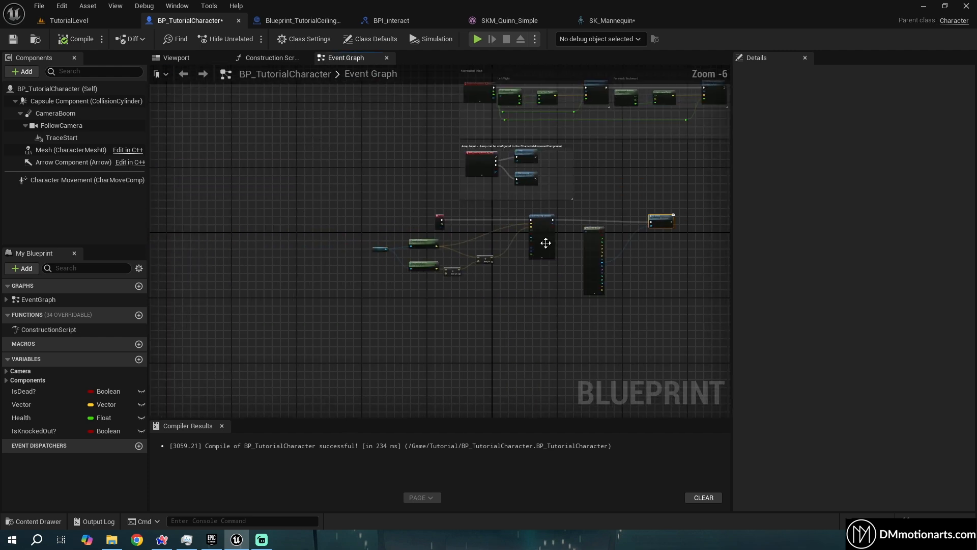
{"action": "scroll", "coordinate": [517, 255], "scroll_direction": "up", "scroll_amount": 4}
{"action": "scroll", "coordinate": [474, 273], "scroll_direction": "down", "scroll_amount": 2}
{"action": "right_click_drag", "start_coordinate": [441, 275], "coordinate": [496, 267]}
{"action": "scroll", "coordinate": [493, 277], "scroll_direction": "up", "scroll_amount": 1}
{"action": "scroll", "coordinate": [369, 310], "scroll_direction": "up", "scroll_amount": 1}
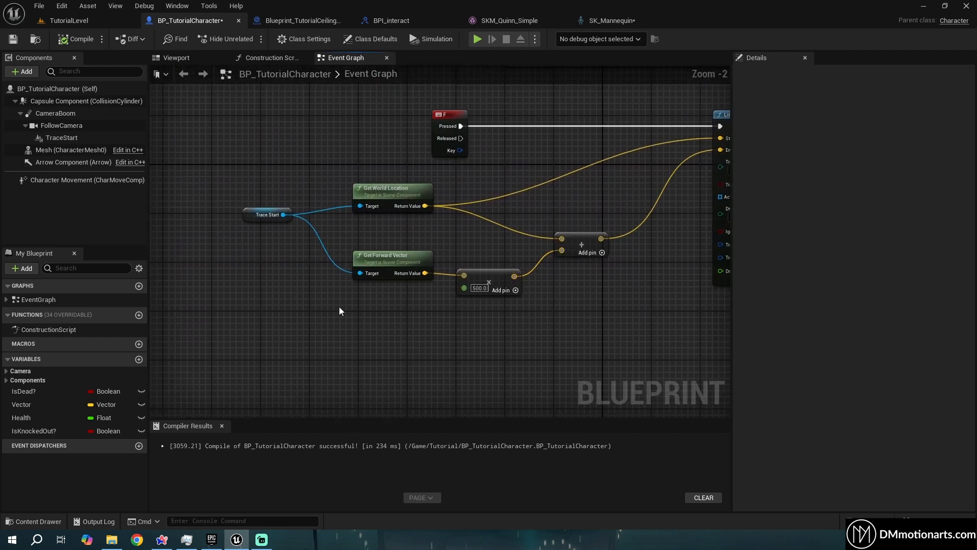
{"action": "left_click_drag", "start_coordinate": [487, 292], "coordinate": [626, 296]}
{"action": "right_click_drag", "start_coordinate": [656, 292], "coordinate": [349, 301]}
{"action": "left_click_drag", "start_coordinate": [539, 318], "coordinate": [458, 188]}
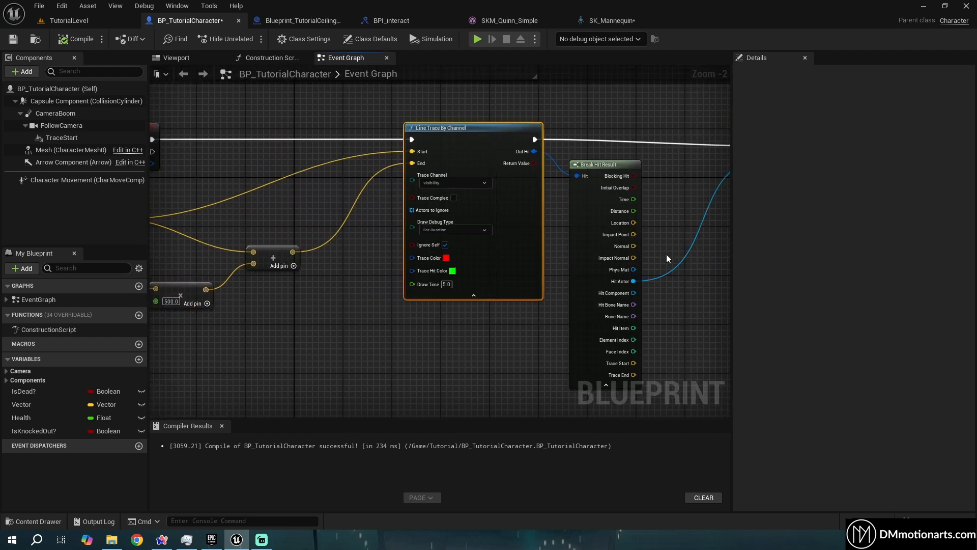
{"action": "right_click_drag", "start_coordinate": [643, 256], "coordinate": [447, 229]}
{"action": "left_click_drag", "start_coordinate": [512, 307], "coordinate": [447, 217]}
{"action": "right_click_drag", "start_coordinate": [670, 189], "coordinate": [598, 242]}
{"action": "left_click_drag", "start_coordinate": [601, 243], "coordinate": [548, 189]}
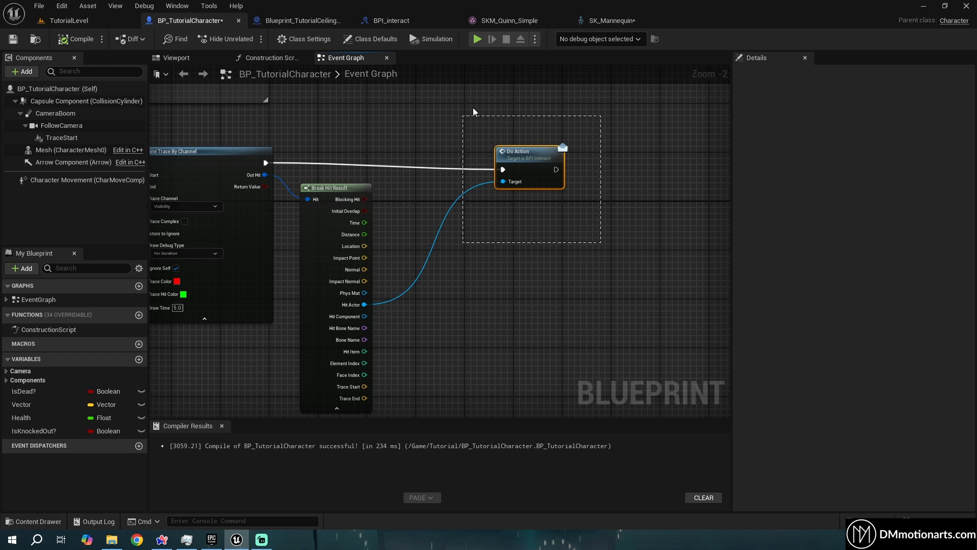
Inspect Event Do Action and its Flip Flop connection in Blueprint_TutorialCeilingLight's event graph.
{"action": "left_click", "coordinate": [308, 21]}
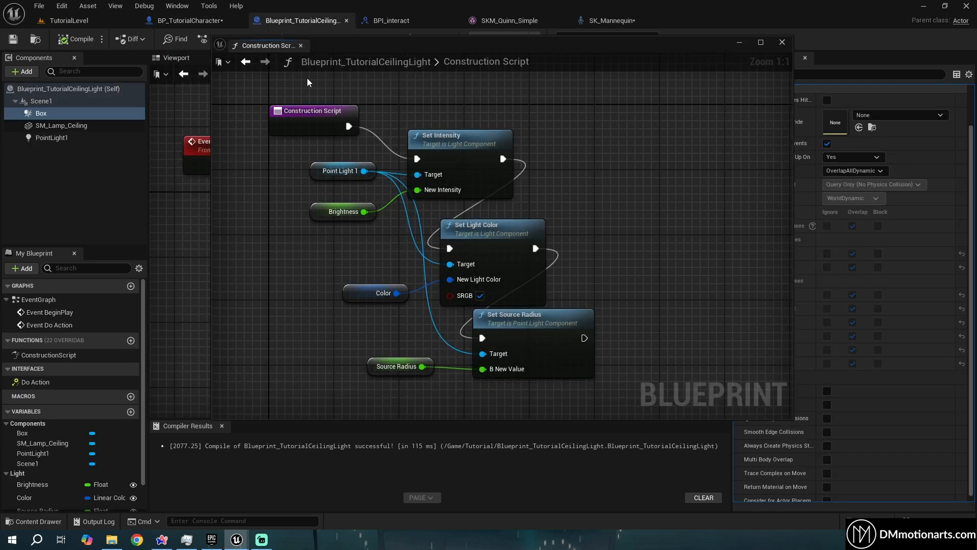
{"action": "mouse_move", "coordinate": [267, 44]}
{"action": "left_mouse_down"}
{"action": "mouse_move", "coordinate": [259, 17]}
{"action": "mouse_move", "coordinate": [379, 19]}
{"action": "mouse_move", "coordinate": [269, 51]}
{"action": "left_mouse_up"}
{"action": "left_click", "coordinate": [349, 59]}
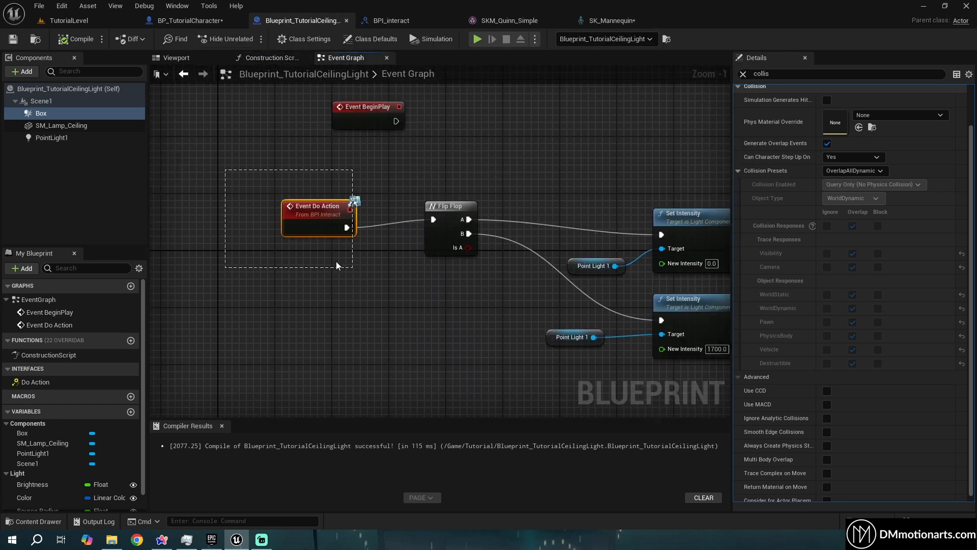
{"action": "left_click_drag", "start_coordinate": [355, 271], "coordinate": [358, 273]}
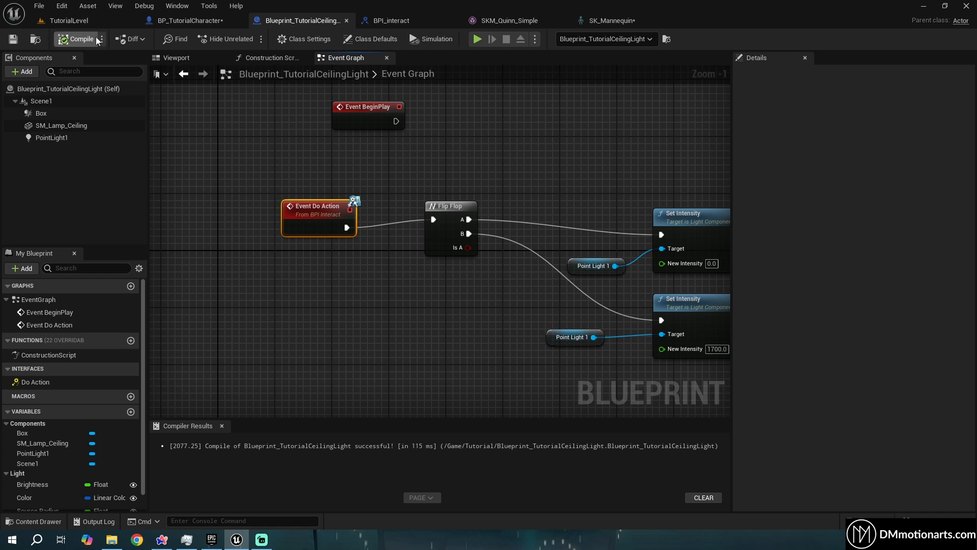
Return to BP_TutorialCharacter and save the blueprint.
{"action": "left_click", "coordinate": [82, 22]}
{"action": "right_click_drag", "start_coordinate": [360, 203], "coordinate": [381, 269]}
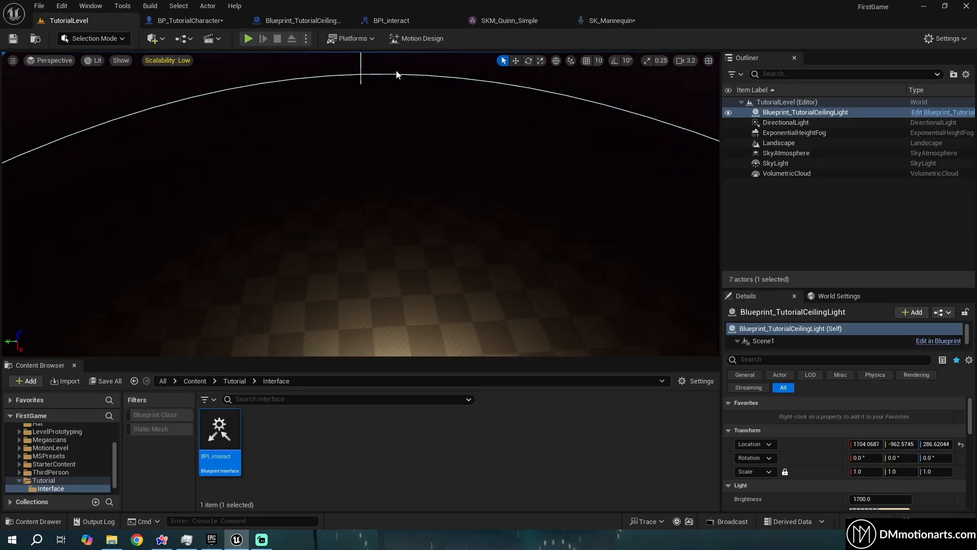
{"action": "left_click", "coordinate": [311, 21]}
{"action": "left_click", "coordinate": [196, 21]}
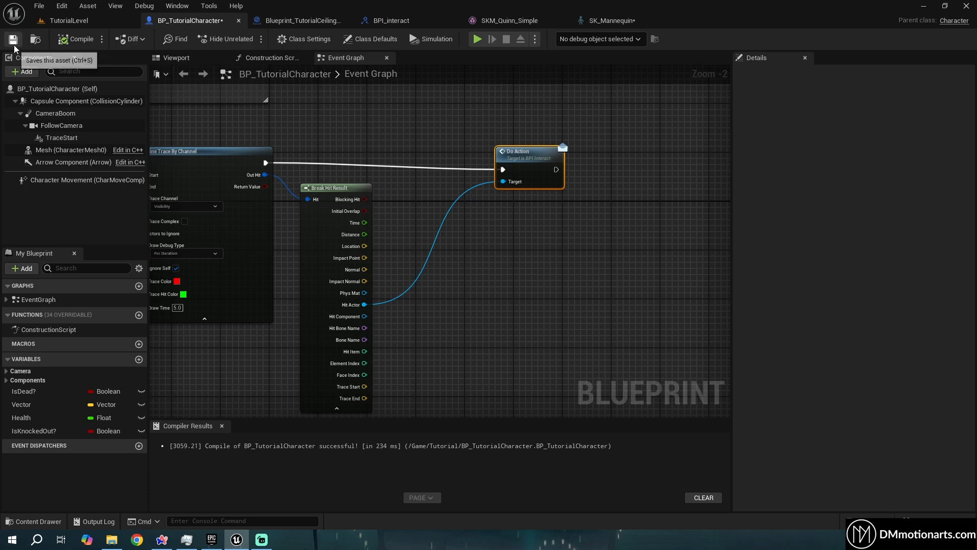
Look over BP_TutorialCharacter's event graph, comparing the Jump input section with the F key line trace section.
{"action": "scroll", "coordinate": [371, 140], "scroll_direction": "down", "scroll_amount": 3}
{"action": "right_click_drag", "start_coordinate": [371, 140], "coordinate": [445, 246]}
{"action": "scroll", "coordinate": [448, 183], "scroll_direction": "up", "scroll_amount": 4}
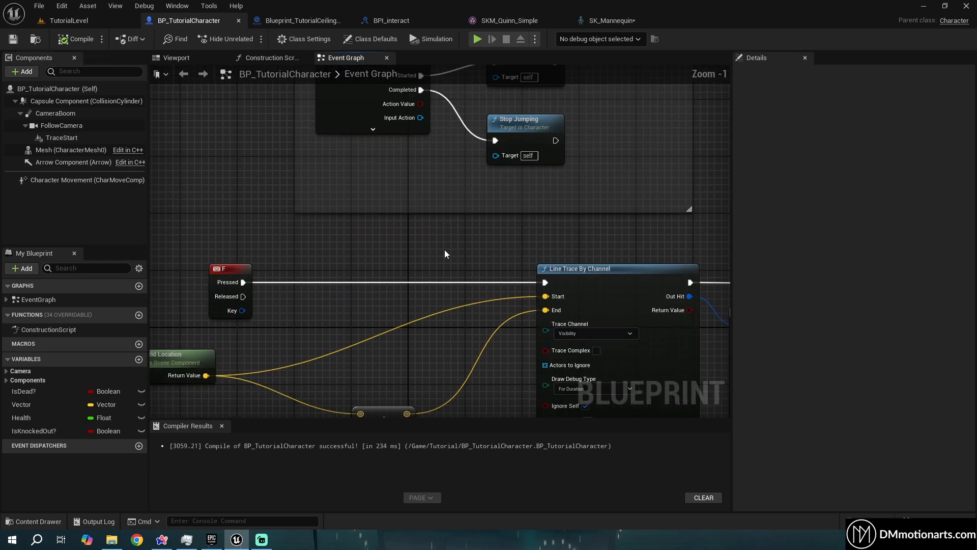
{"action": "scroll", "coordinate": [445, 247], "scroll_direction": "down", "scroll_amount": 4}
{"action": "scroll", "coordinate": [486, 194], "scroll_direction": "up", "scroll_amount": 4}
{"action": "right_click_drag", "start_coordinate": [485, 194], "coordinate": [498, 274]}
{"action": "scroll", "coordinate": [552, 225], "scroll_direction": "up", "scroll_amount": 1}
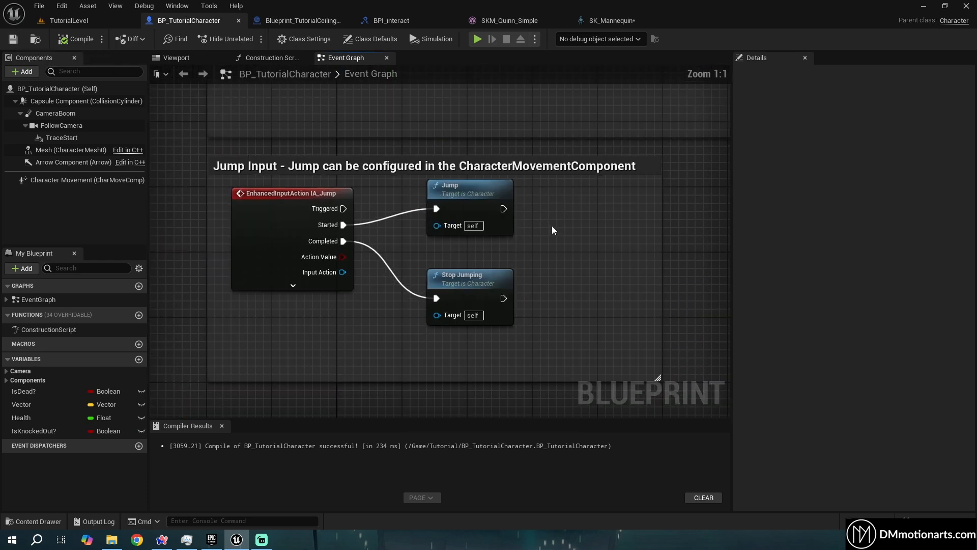
{"action": "scroll", "coordinate": [546, 226], "scroll_direction": "down", "scroll_amount": 5}
{"action": "scroll", "coordinate": [546, 225], "scroll_direction": "down", "scroll_amount": 2}
{"action": "scroll", "coordinate": [458, 204], "scroll_direction": "up", "scroll_amount": 4}
{"action": "right_click_drag", "start_coordinate": [523, 146], "coordinate": [430, 107]}
{"action": "right_click_drag", "start_coordinate": [453, 286], "coordinate": [474, 132]}
{"action": "right_click_drag", "start_coordinate": [381, 337], "coordinate": [477, 68]}
Frame the ceiling light in TutorialLevel and examine its collision box from different angles.
{"action": "left_click", "coordinate": [96, 22]}
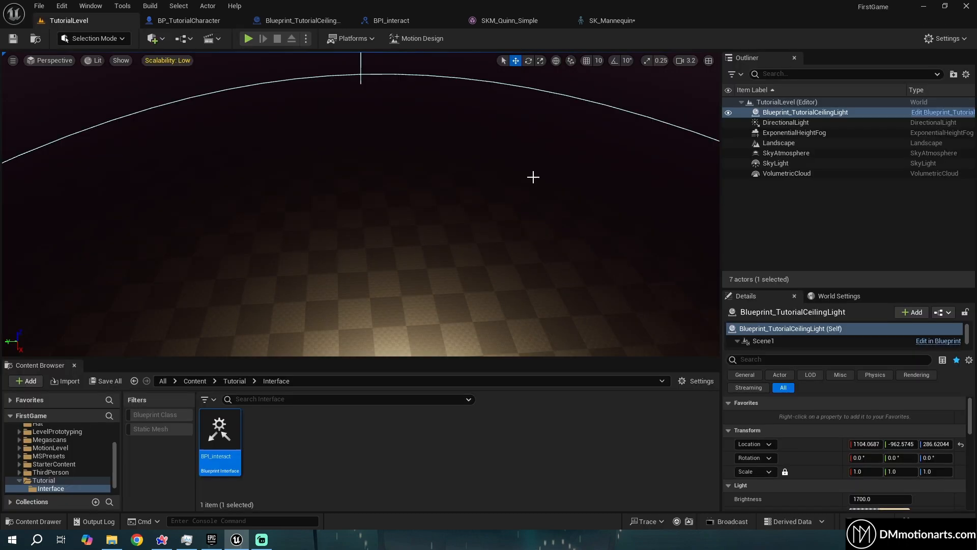
{"action": "key", "text": "f"}
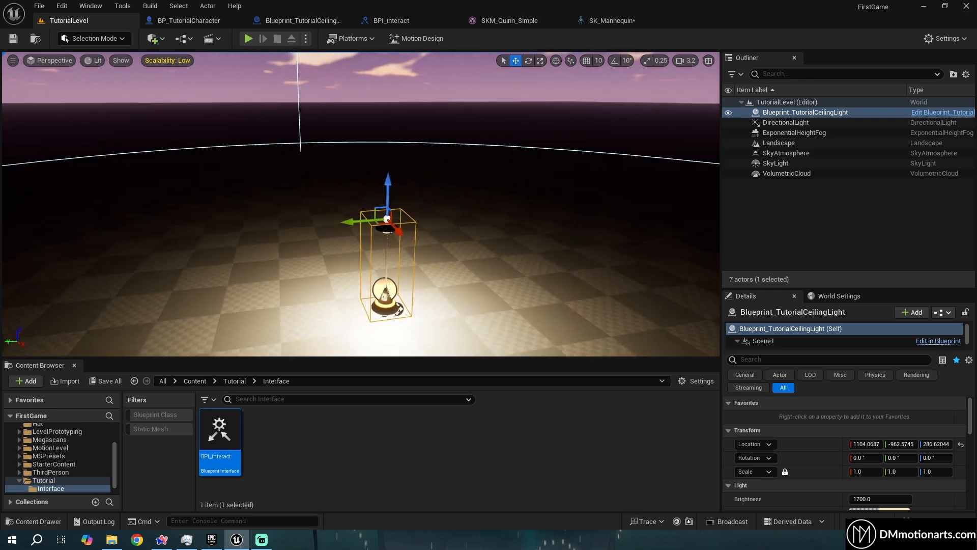
{"action": "right_click_drag", "start_coordinate": [395, 325], "coordinate": [401, 234]}
{"action": "key", "text": "f"}
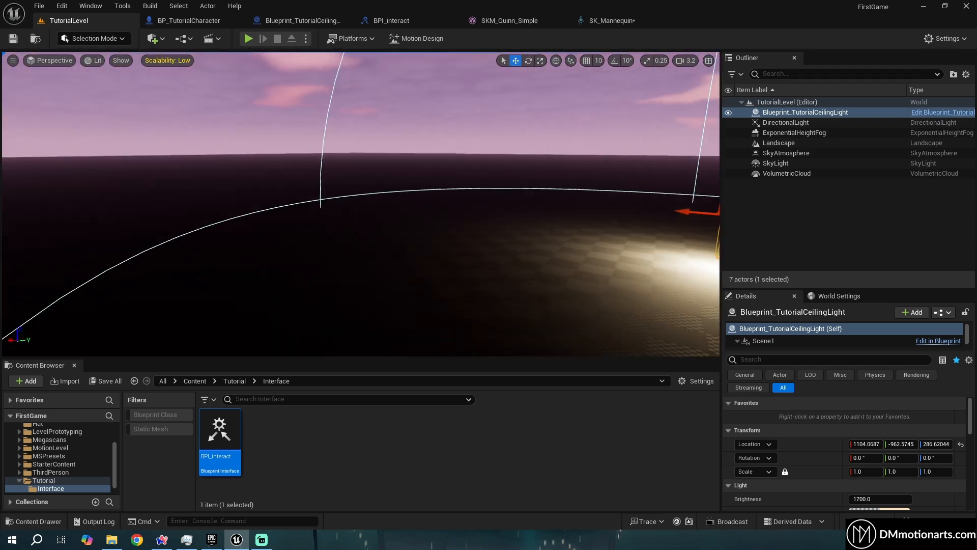